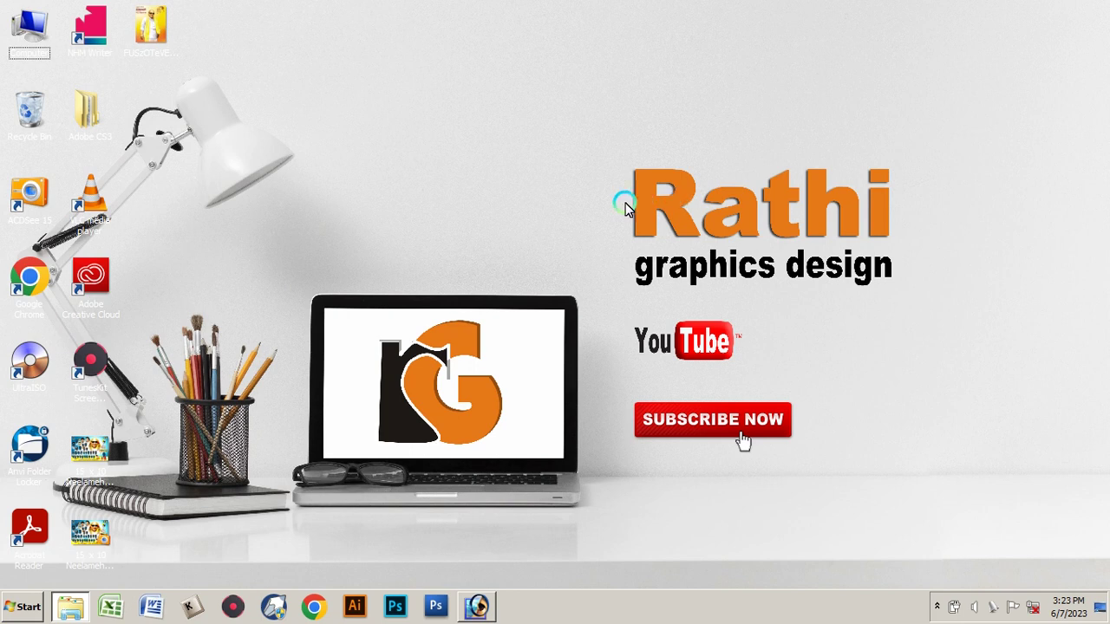
Preview the poster photo FUSzOTeVEAAmJl3.jpg, then close the preview
left_click_drag(583, 120, 988, 299)
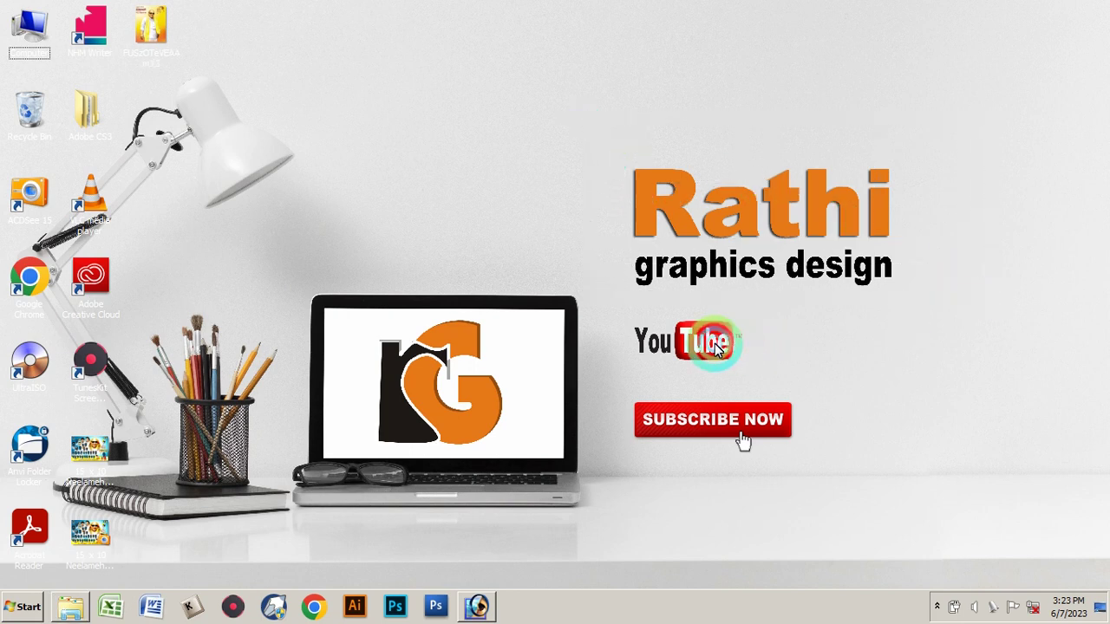
left_click_drag(609, 299, 636, 409)
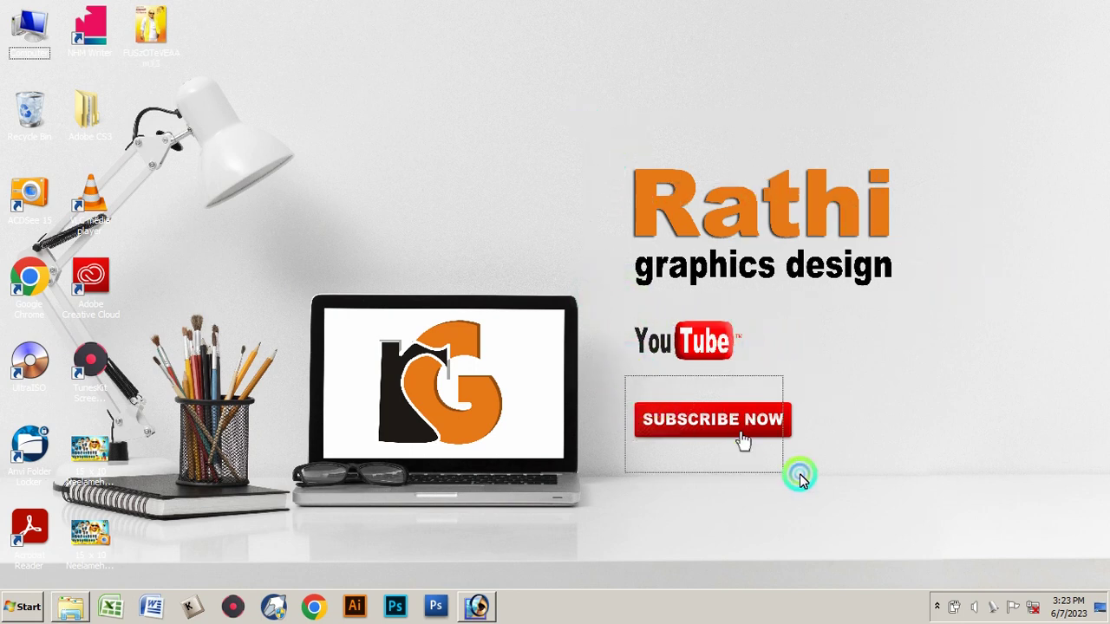
double_click(165, 36)
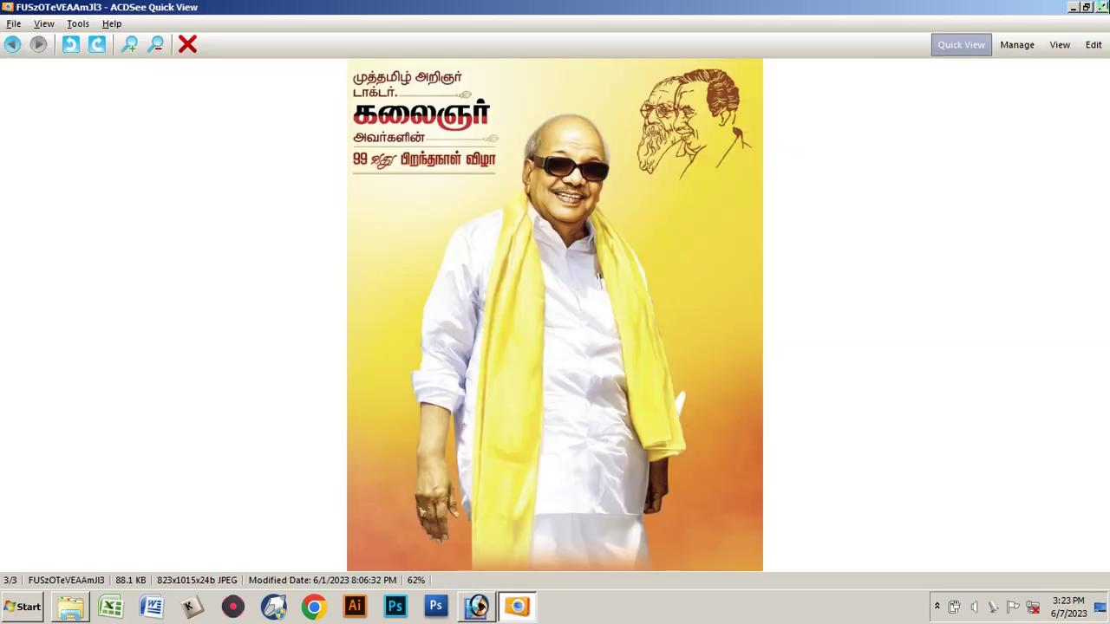
left_click(1102, 7)
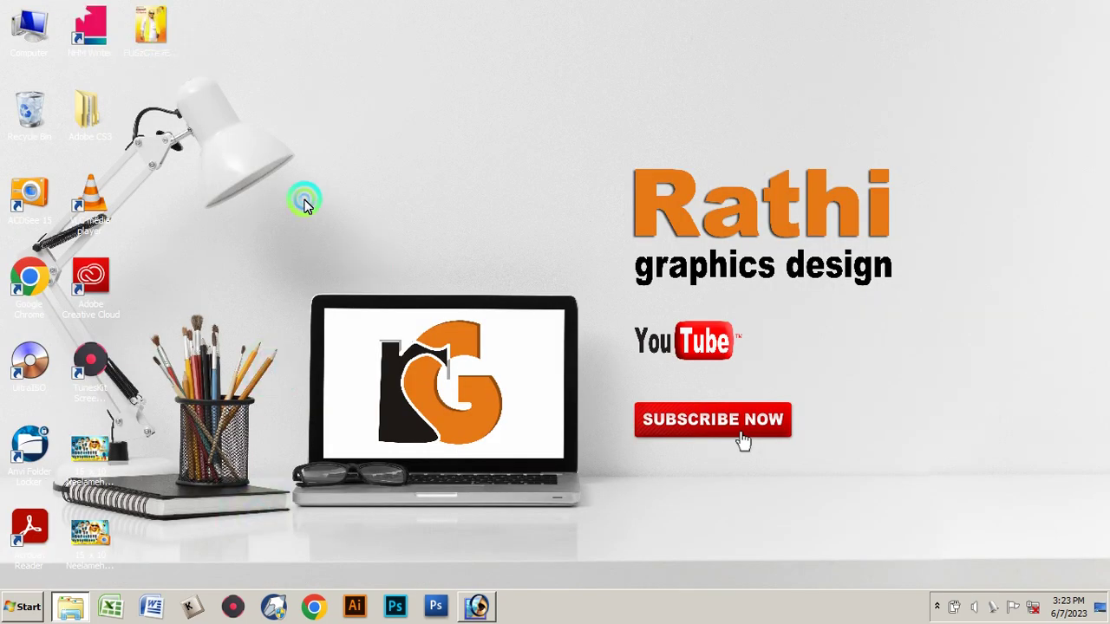
Open the photo in Photoshop, duplicate Background as Background copy, and enlarge the document
left_click(482, 607)
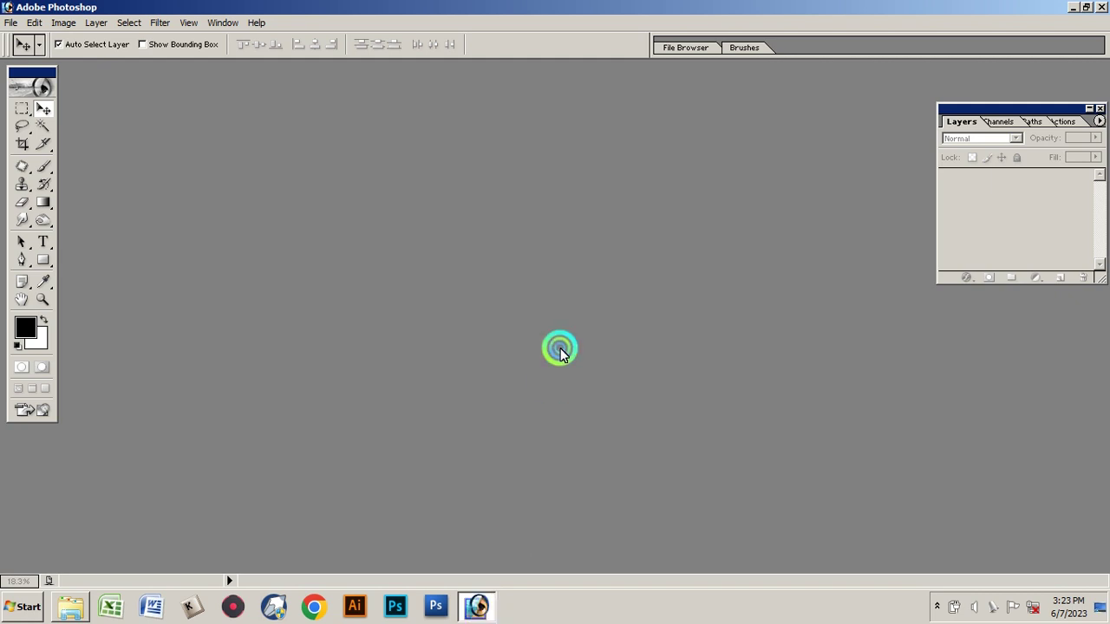
left_click(607, 401)
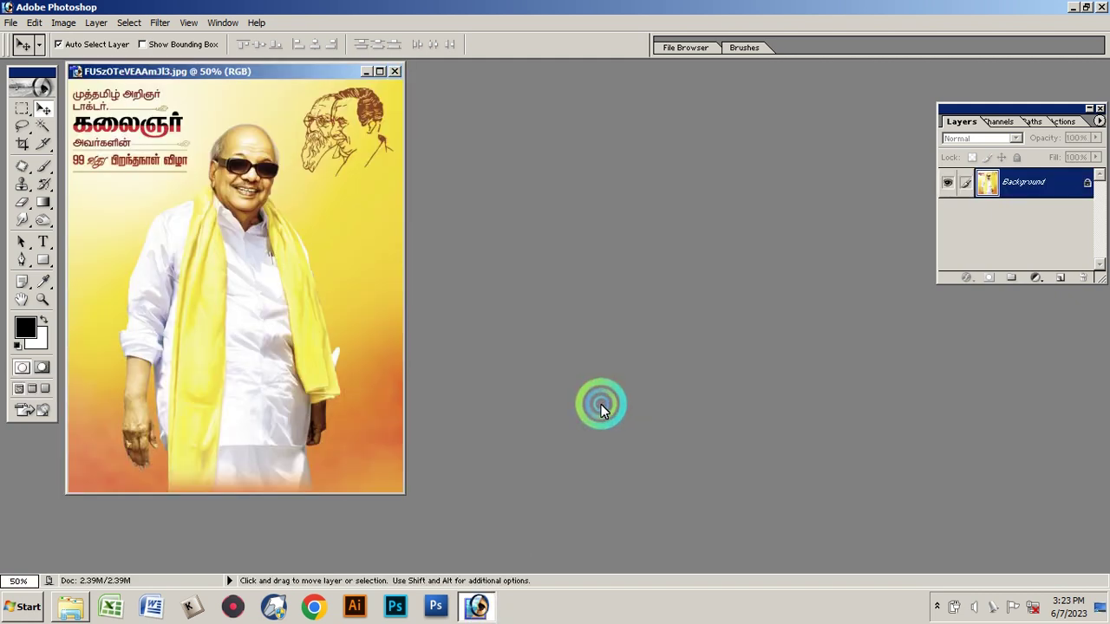
left_click_drag(1056, 184, 1060, 277)
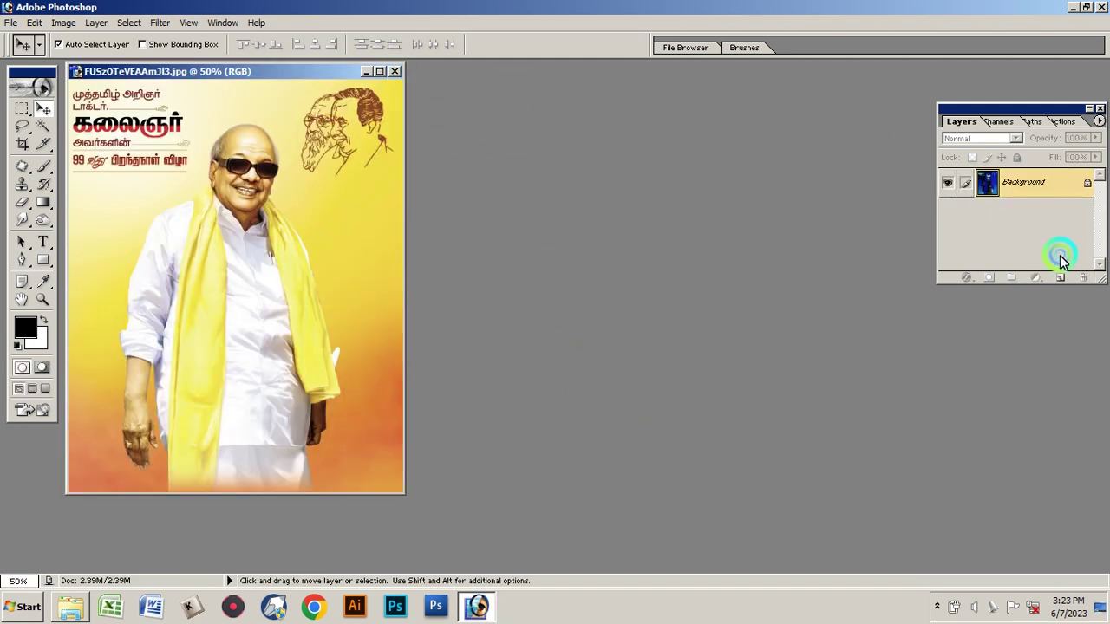
left_click(379, 71)
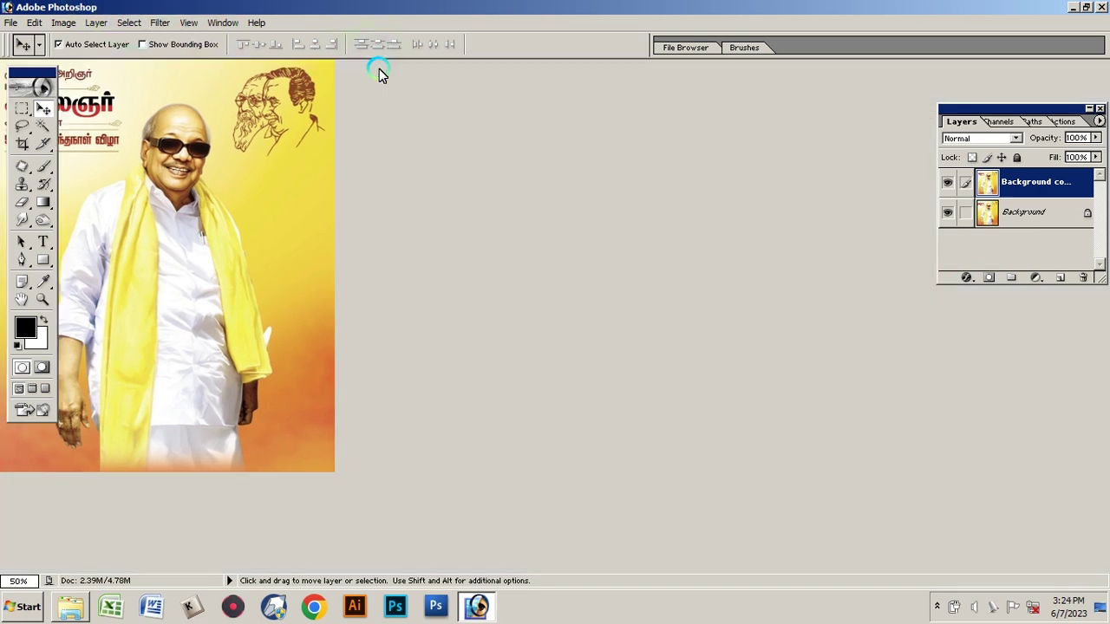
scroll(603, 273, "up", 1)
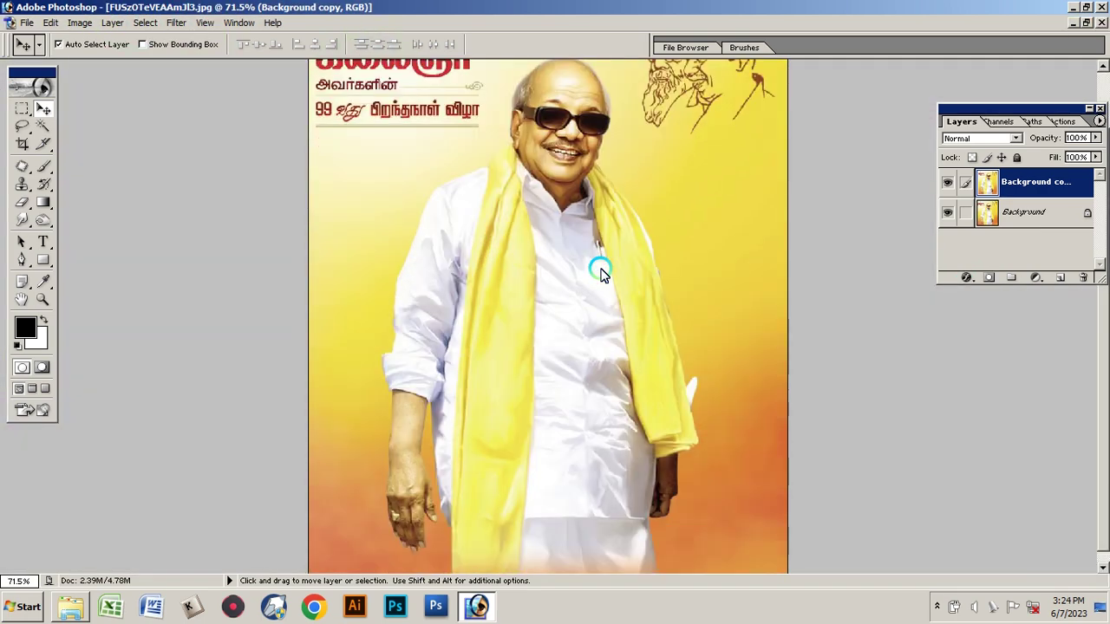
Type and commit the caption "how to cut photos in proper way in keep watching" on the poster
left_click(44, 243)
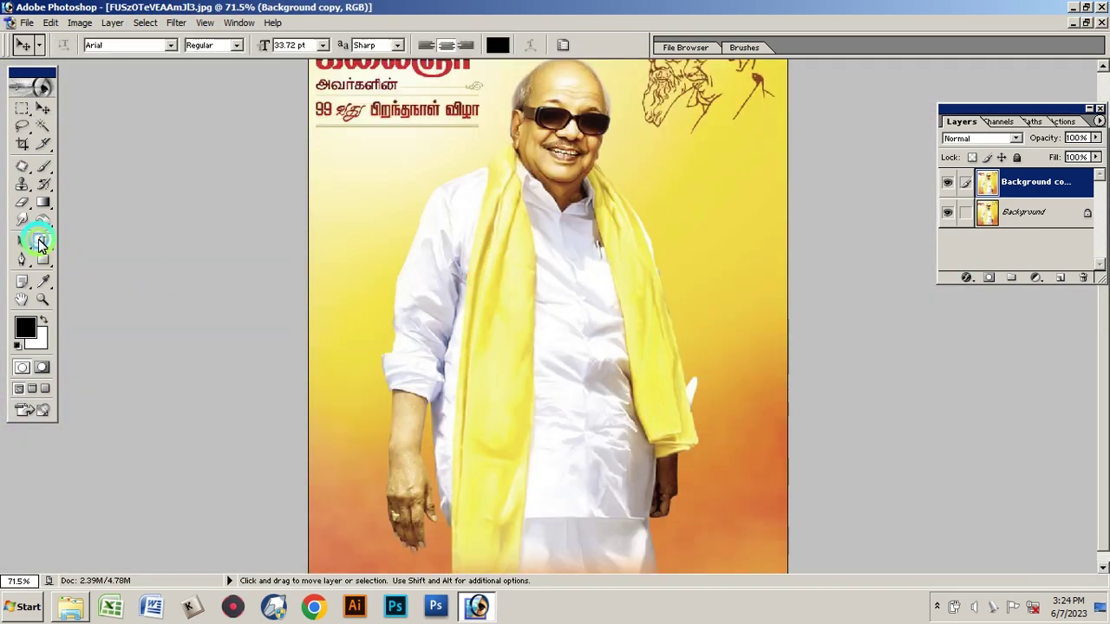
left_click(359, 286)
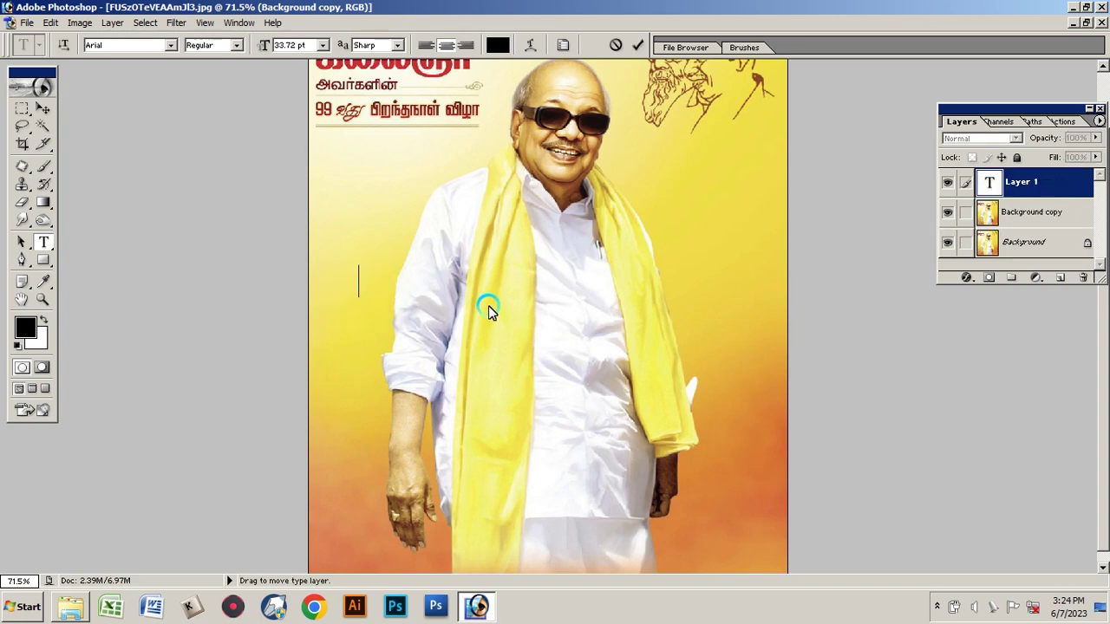
type("howto")
type(" cuy")
key("BackSpace")
type("u")
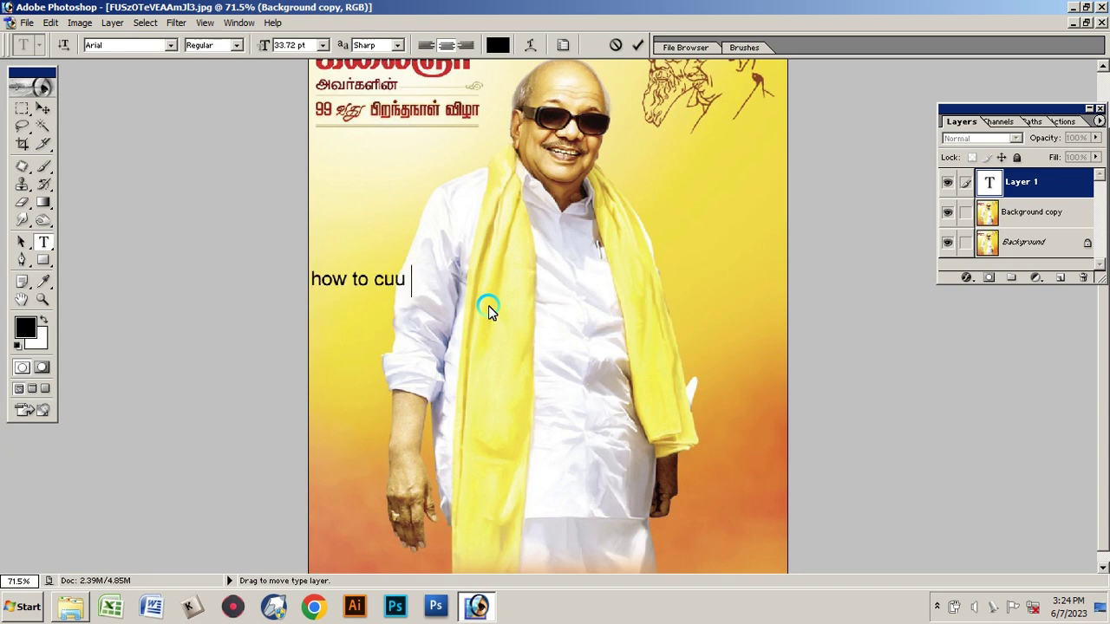
key("BackSpace")
type("t ph")
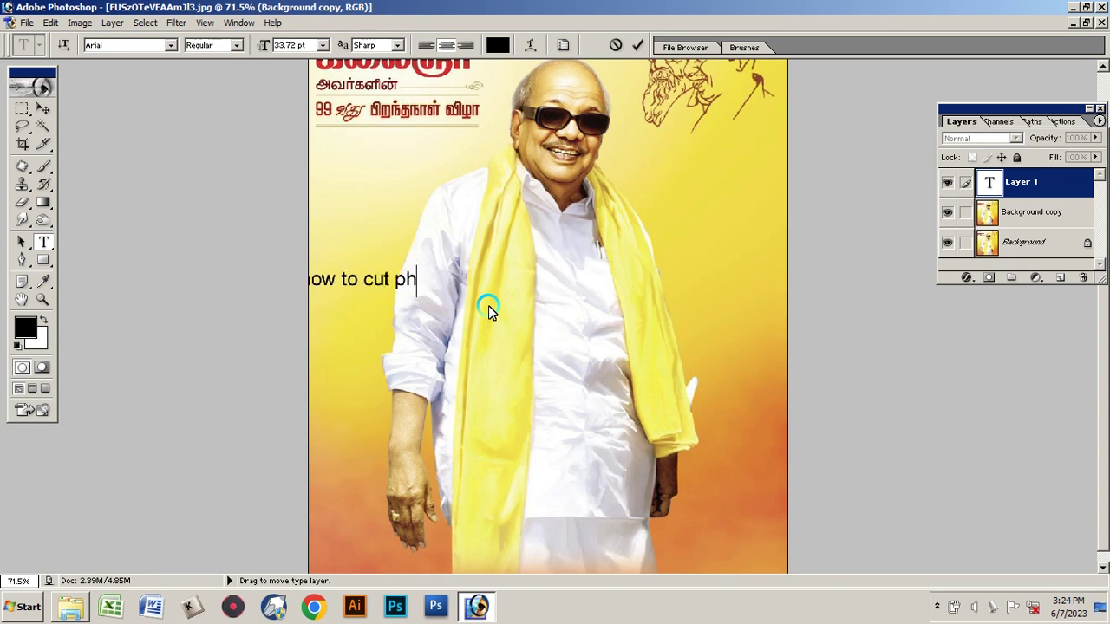
type("oto")
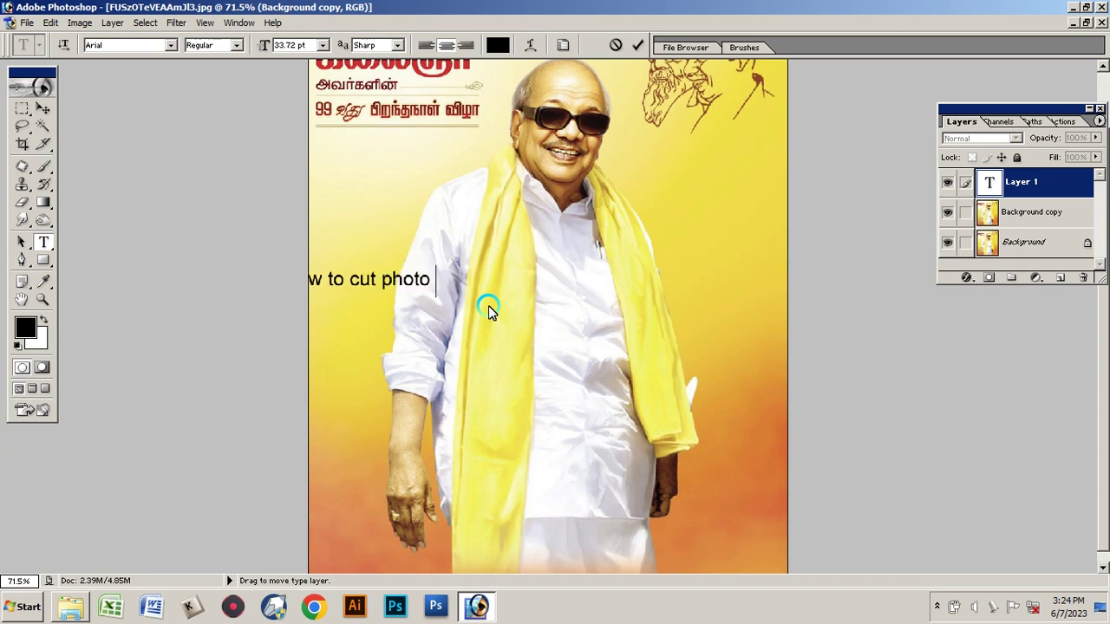
type("s")
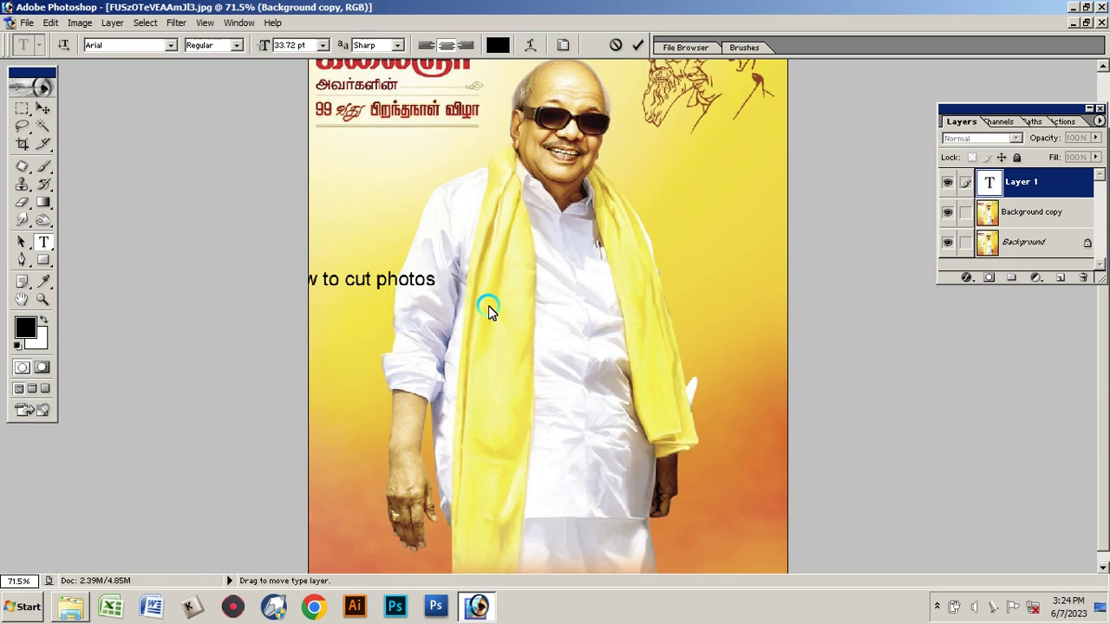
type(" in pro")
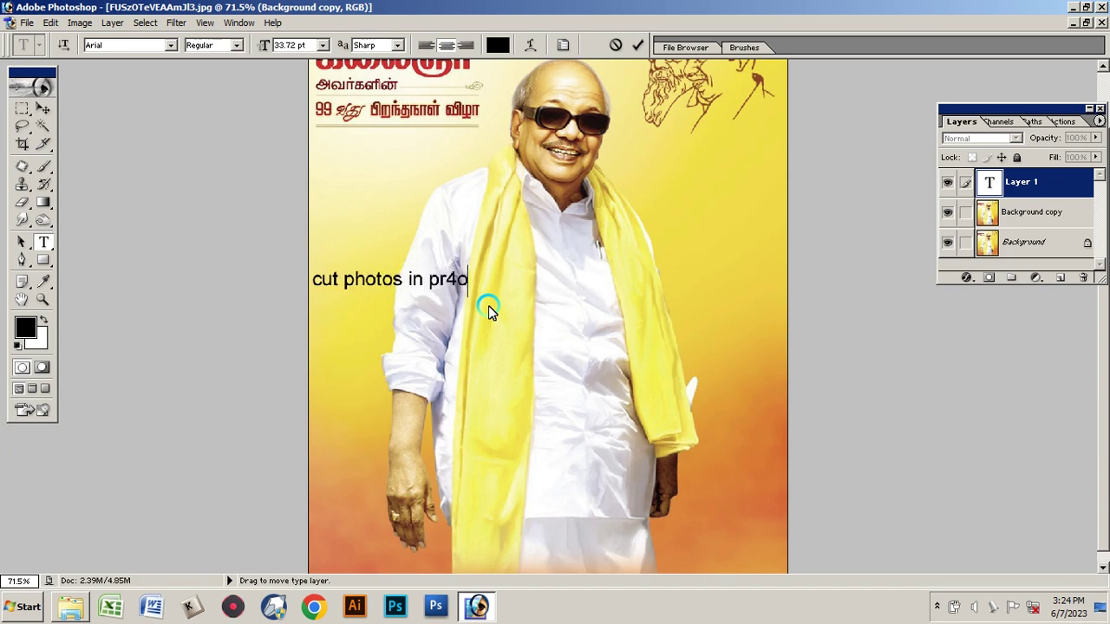
key("BackSpace")
type("op")
type("er wa")
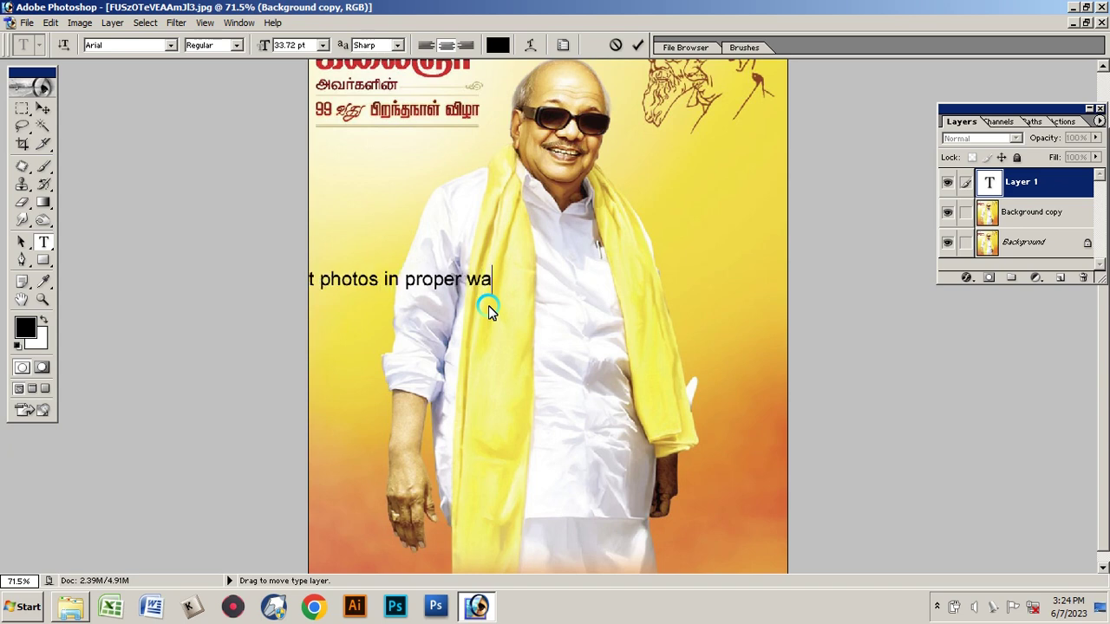
type("y ")
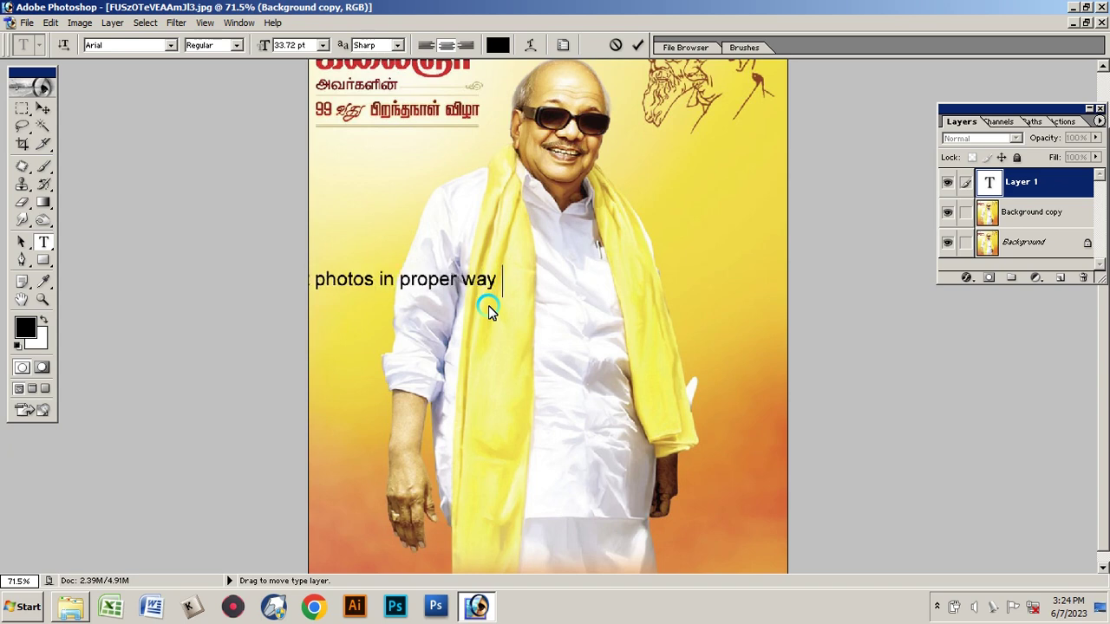
type("in ke")
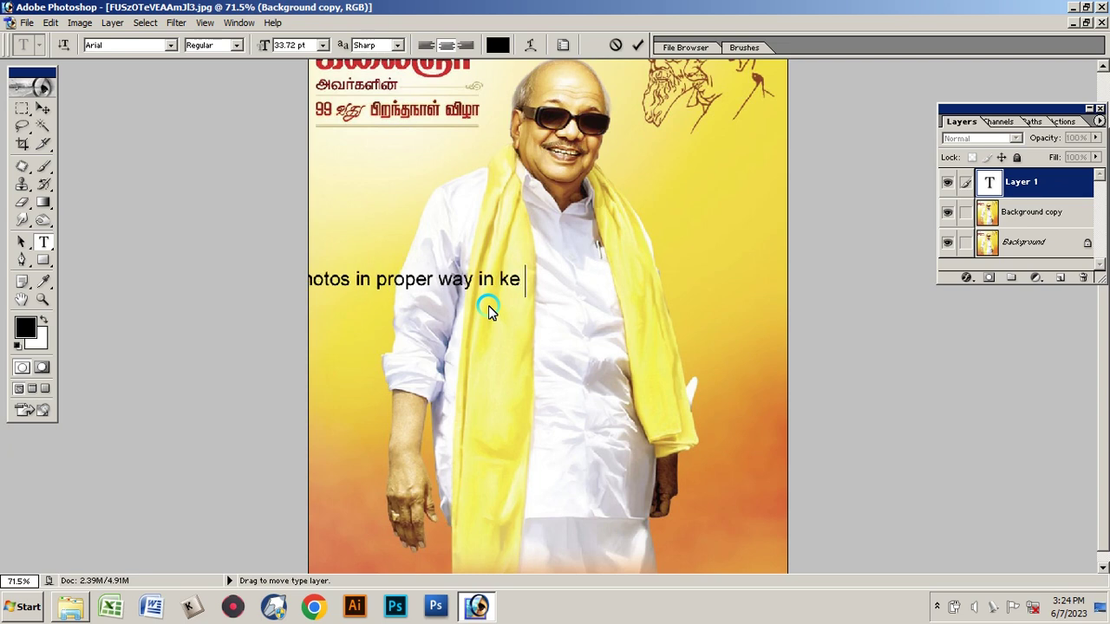
type("ep watchi")
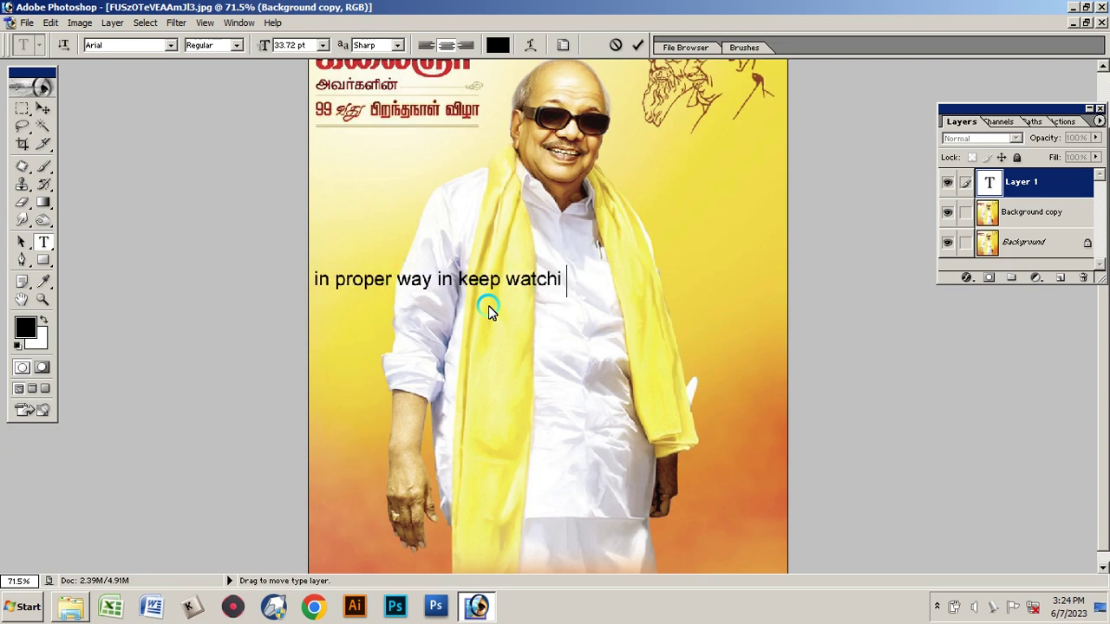
type("ng")
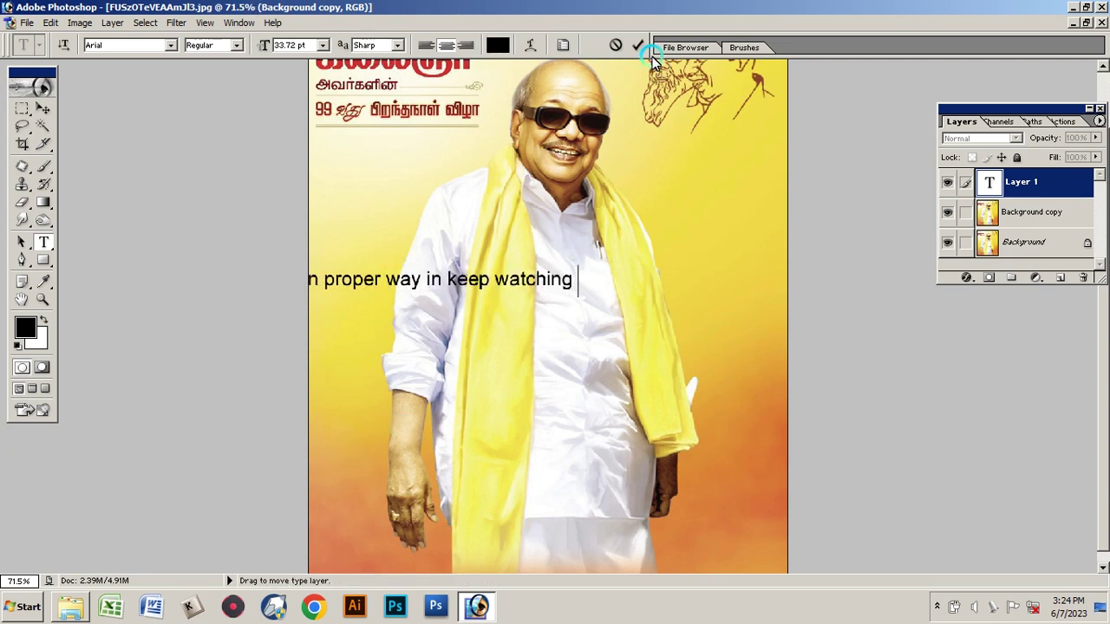
left_click(638, 45)
Move the caption text layer down to the poster's middle, undoing an accidental photo move
left_click(43, 109)
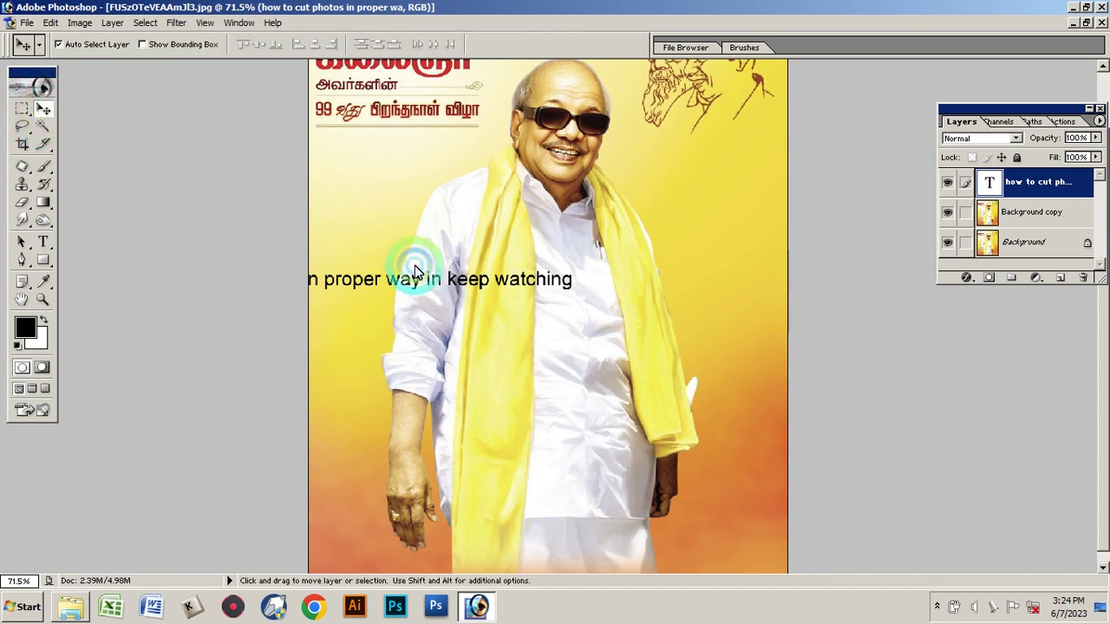
left_click_drag(454, 281, 579, 293)
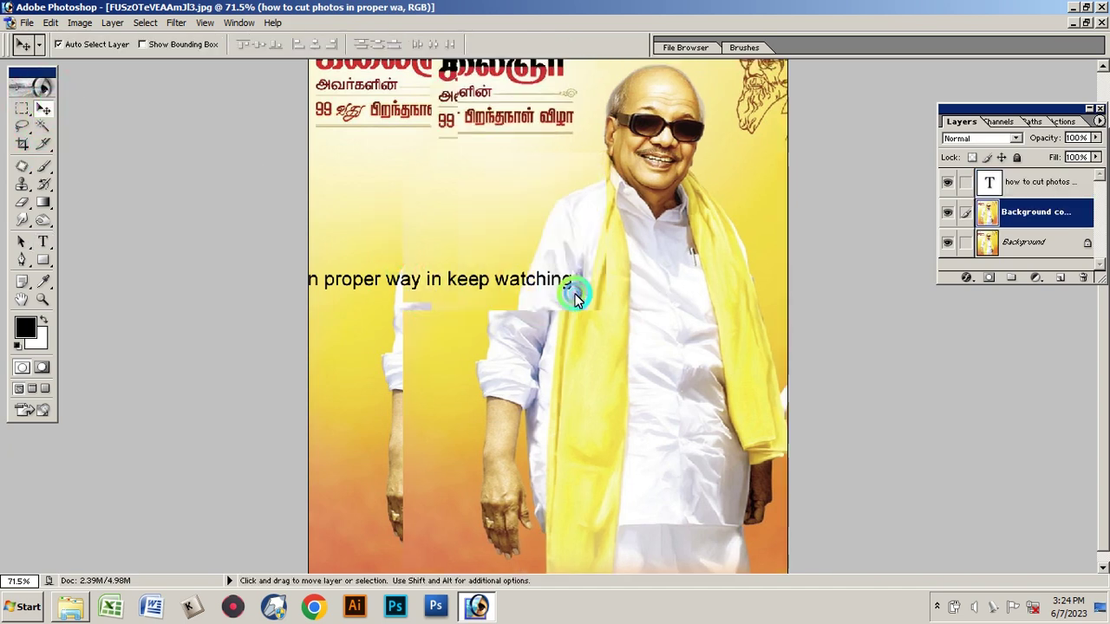
key("ctrl+z")
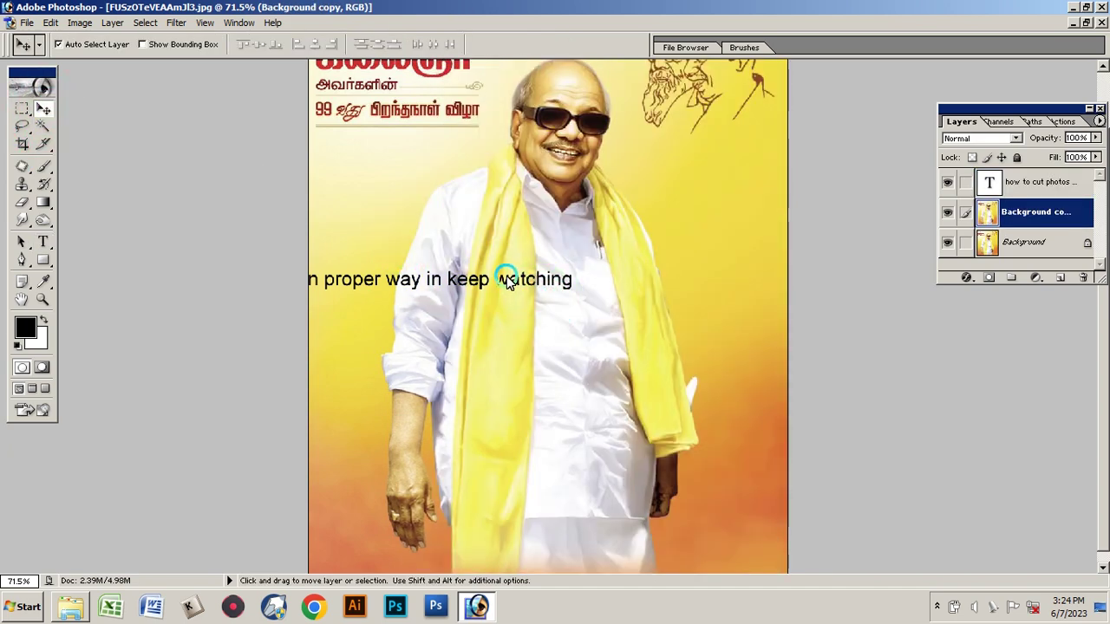
right_click(521, 281)
left_click(529, 288)
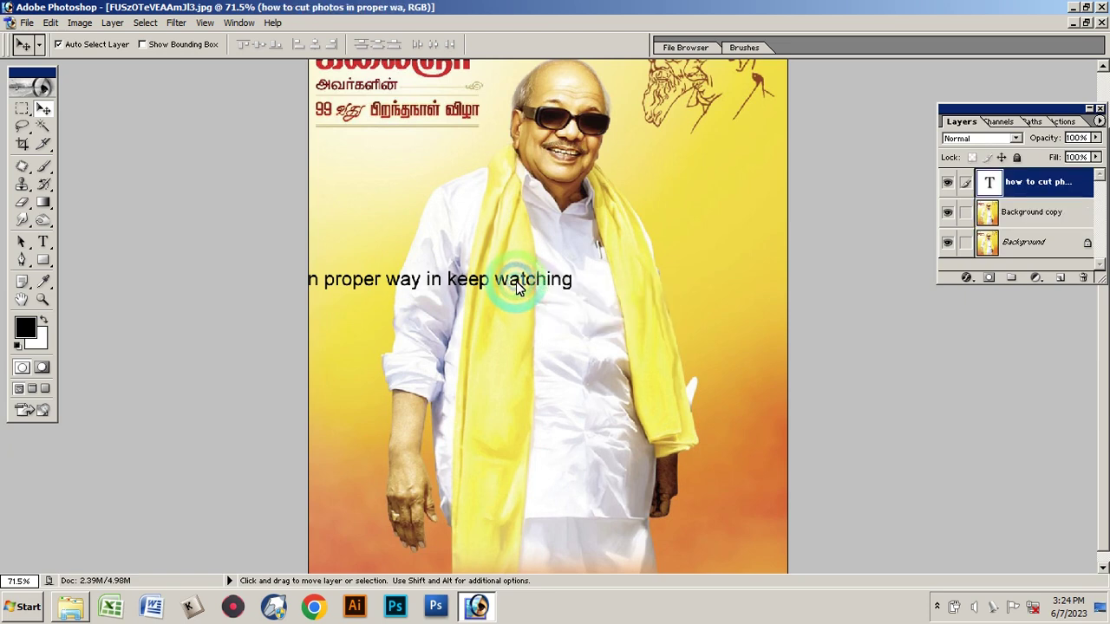
mouse_move(518, 286)
left_mouse_down()
mouse_move(708, 308)
mouse_move(700, 305)
left_mouse_up()
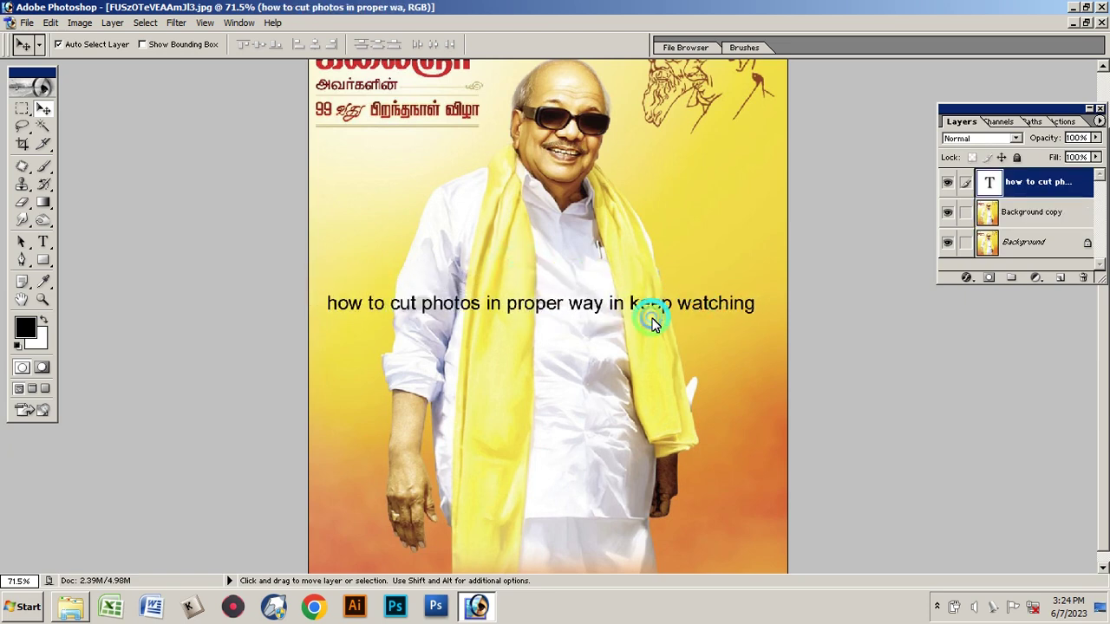
Hide the caption text and make Background copy the working layer
left_click(953, 186)
right_click(597, 190)
left_click(633, 204)
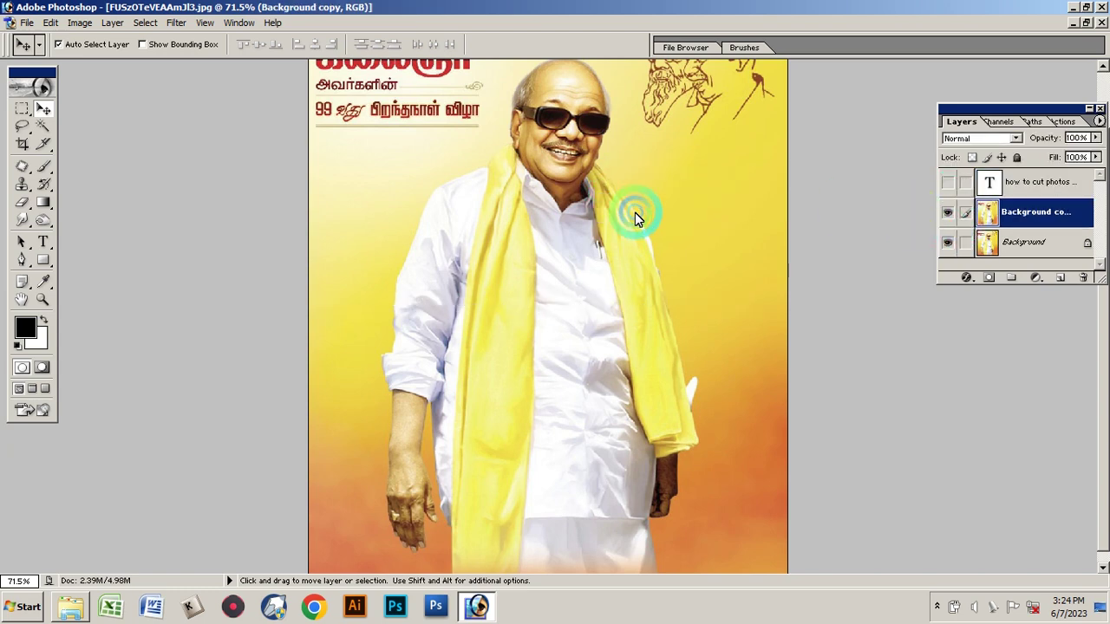
scroll(635, 217, "down", 1)
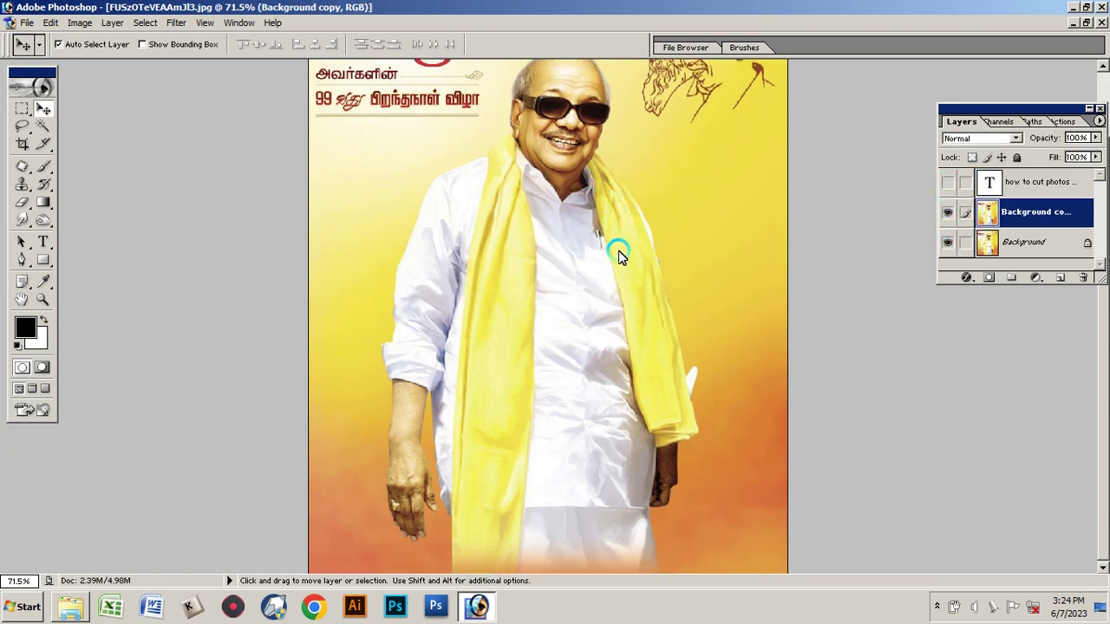
Copy a rectangular selection around the portrait onto a new Layer 1 and bring up Levels
left_click(24, 108)
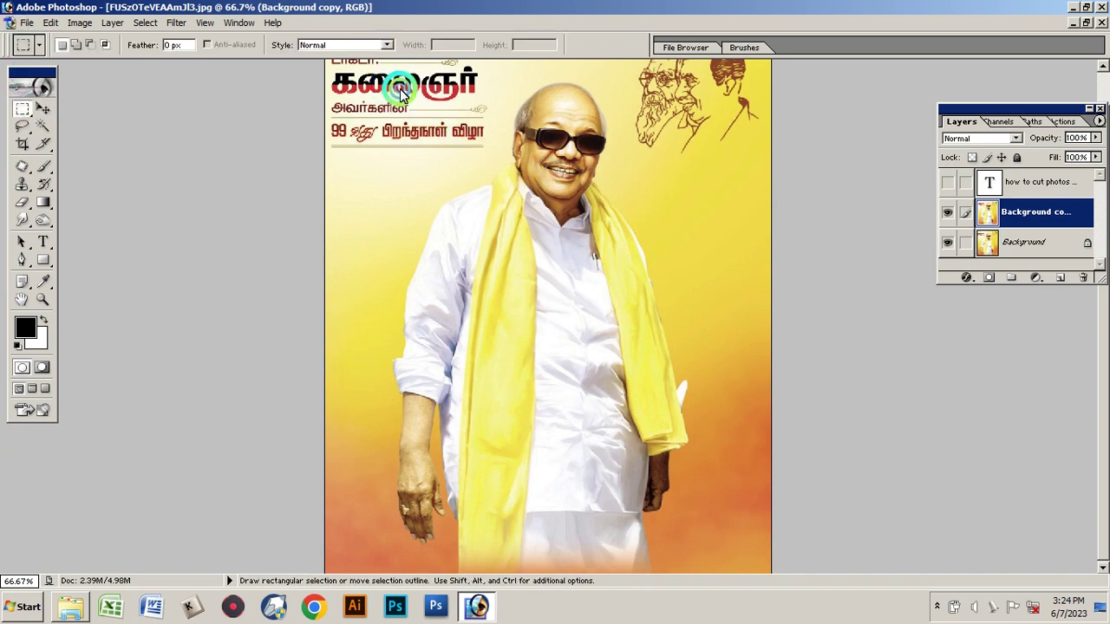
mouse_move(382, 80)
left_mouse_down()
mouse_move(635, 236)
mouse_move(705, 576)
left_mouse_up()
key("ctrl+j")
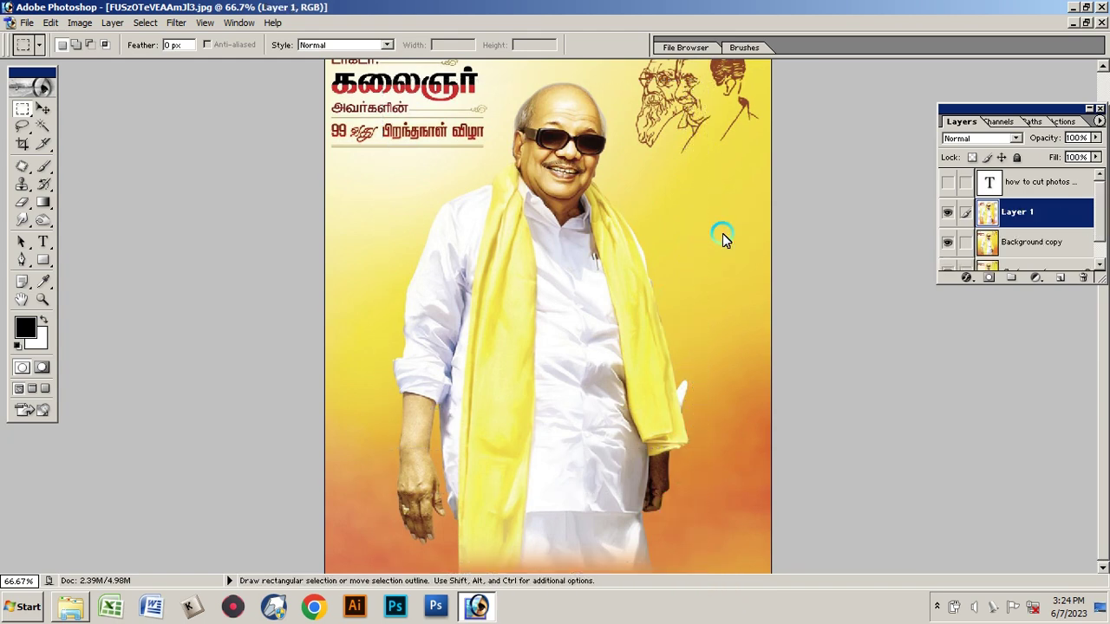
key("v")
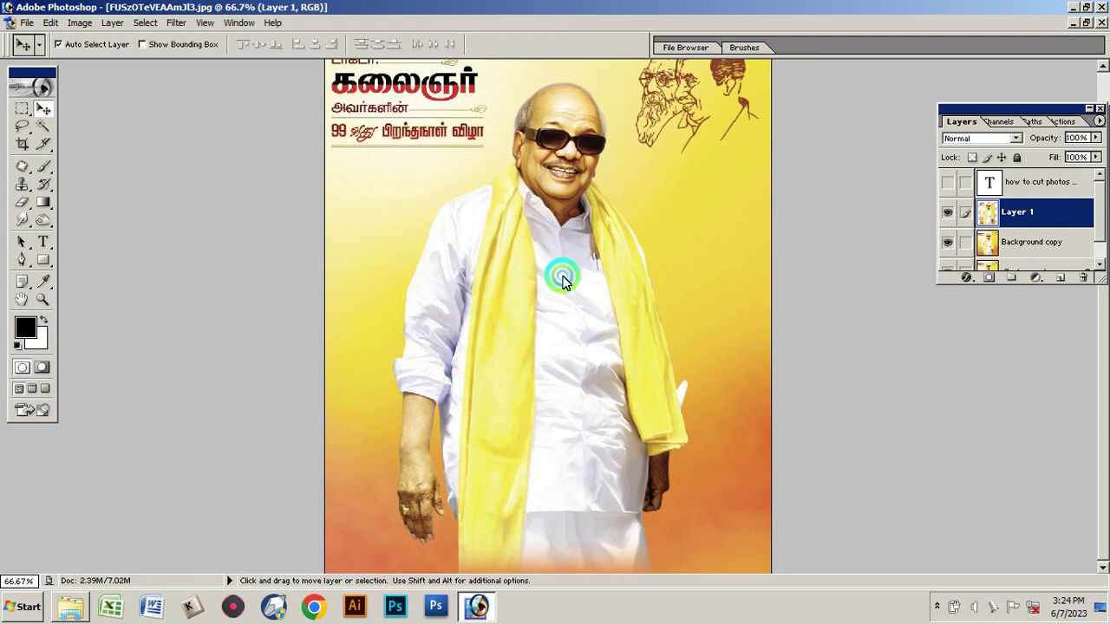
key("ctrl+l")
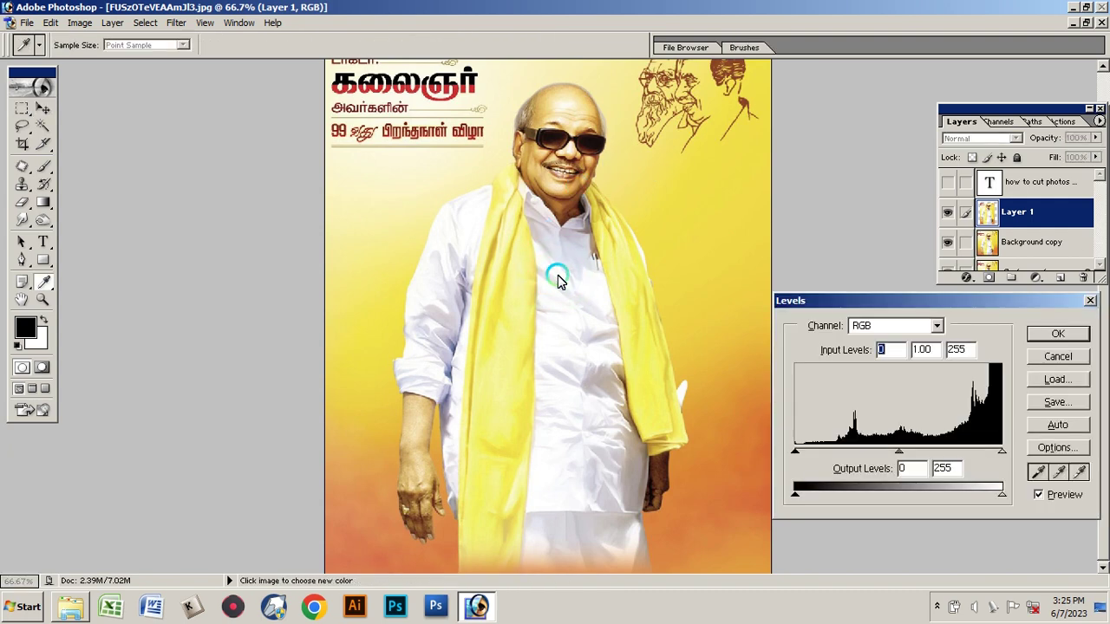
Cancel plain Levels and add a Levels adjustment layer with black input raised to 55
left_click(1058, 357)
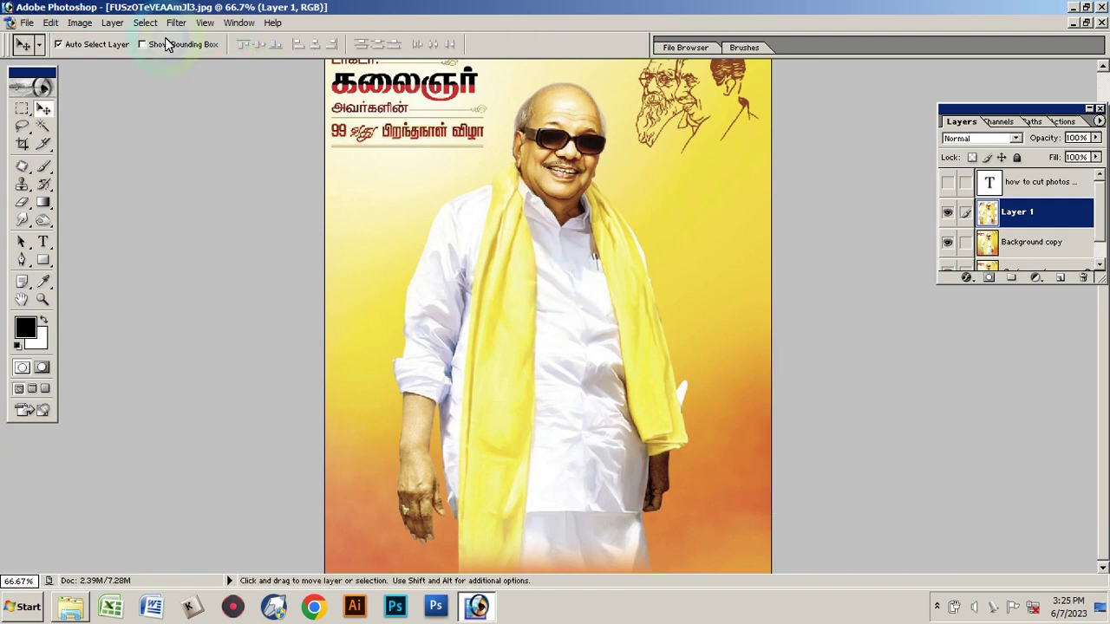
left_click(968, 279)
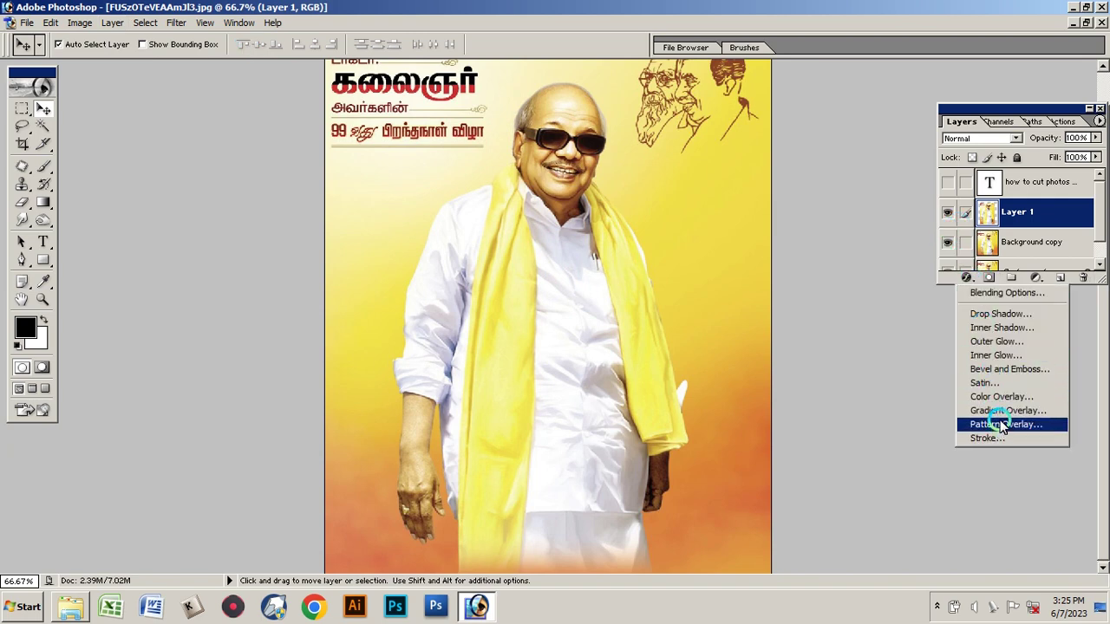
left_click(954, 375)
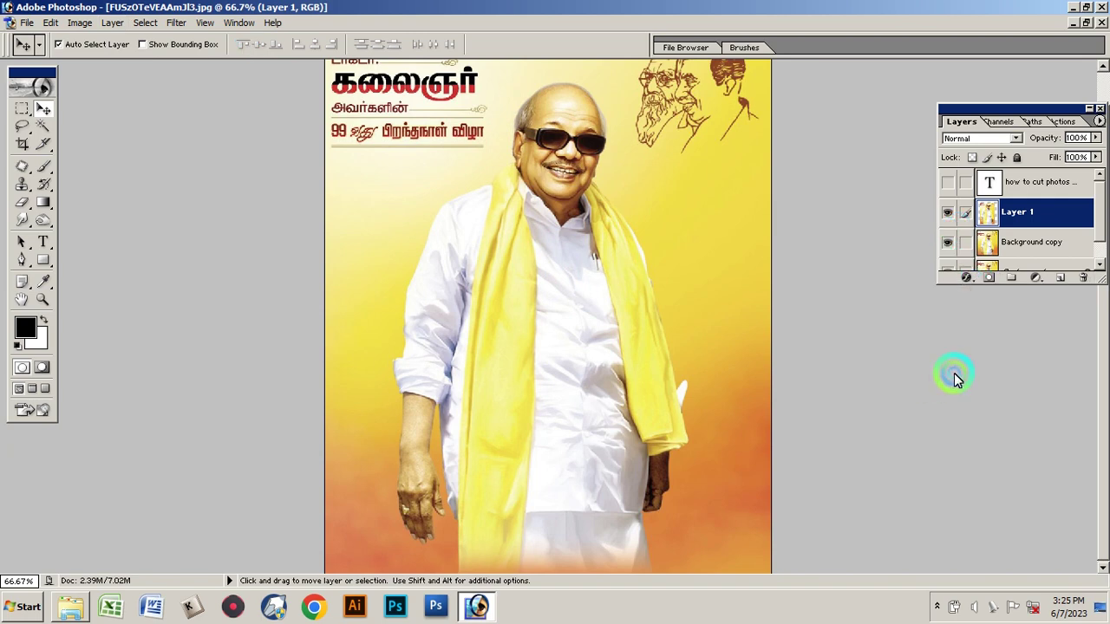
left_click(1036, 277)
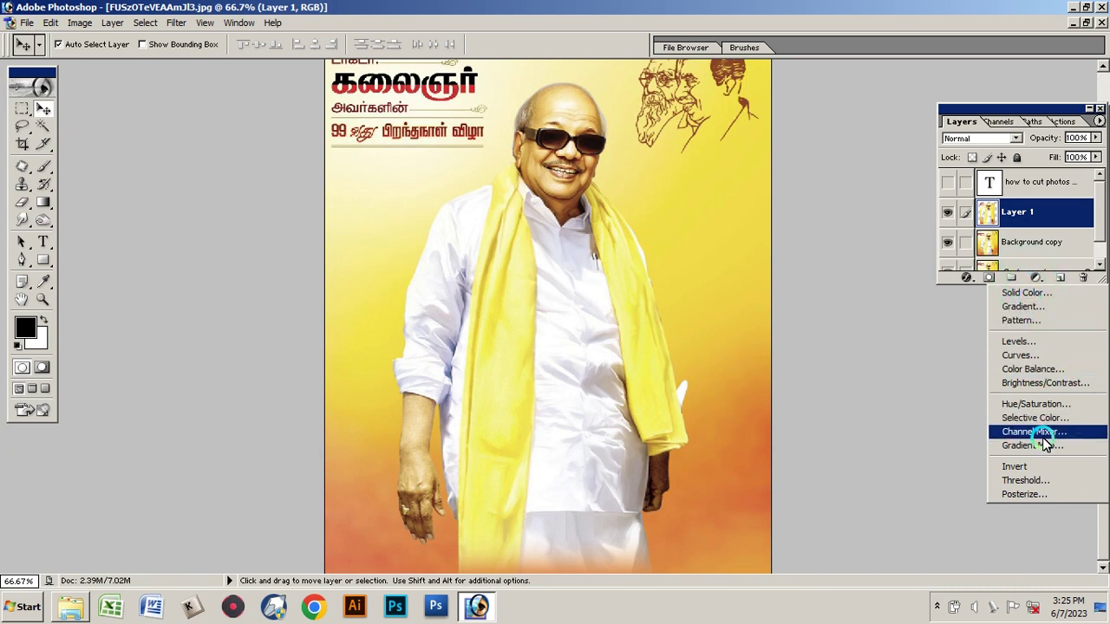
left_click(1030, 343)
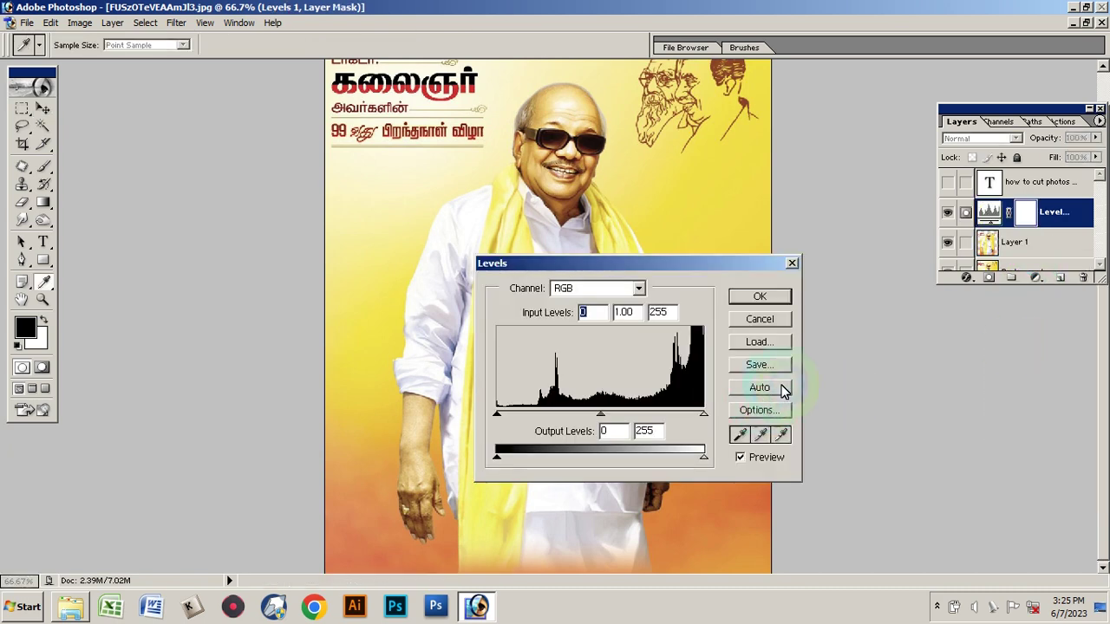
left_click_drag(499, 417, 541, 410)
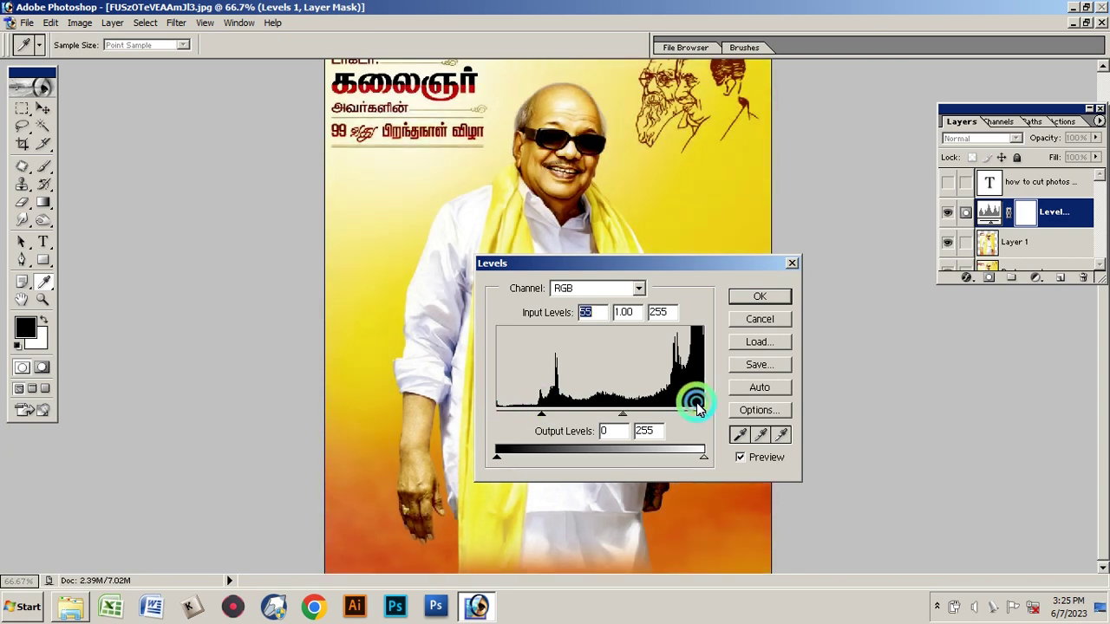
left_click(761, 299)
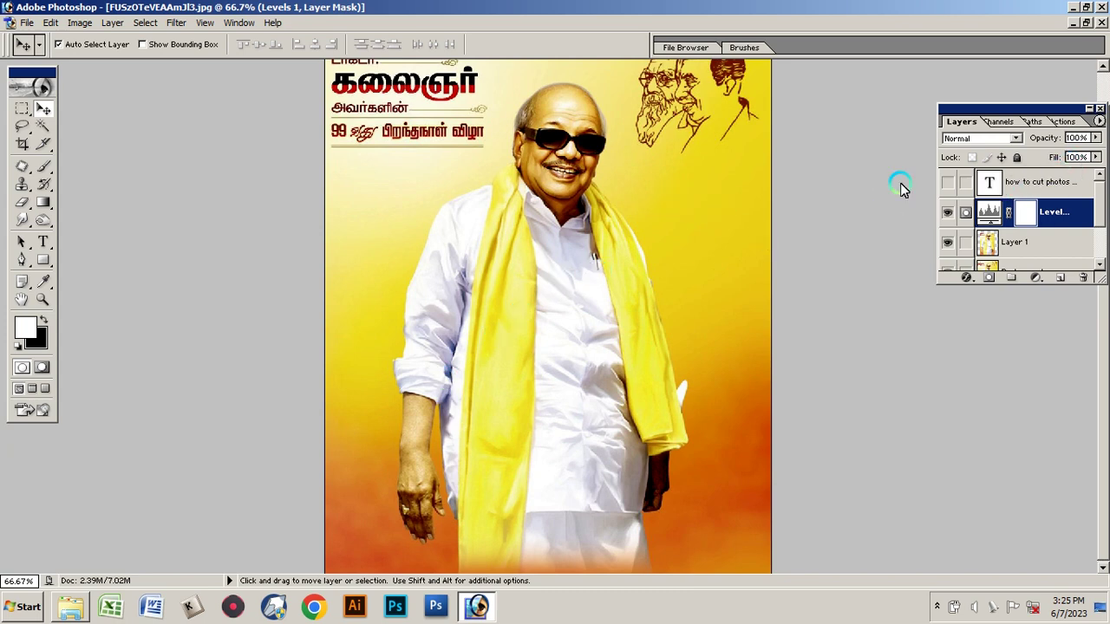
left_click(1031, 280)
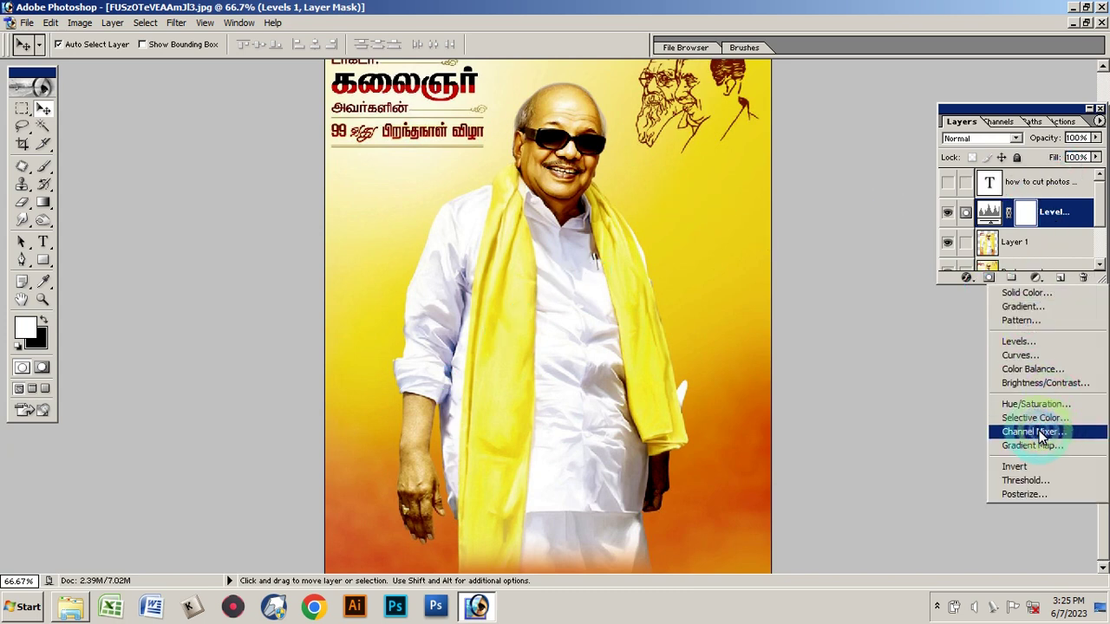
Add a Curves 1 adjustment layer lifting the midtones of the RGB, Red, Green and Blue curves
left_click(1043, 348)
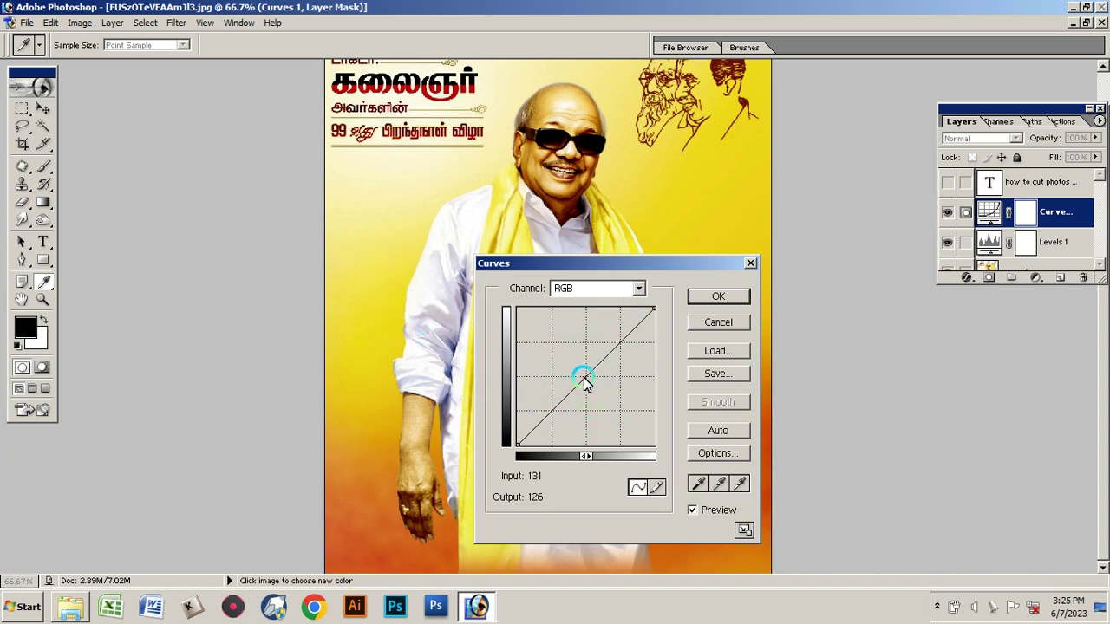
mouse_move(587, 375)
left_mouse_down()
mouse_move(578, 368)
mouse_move(588, 378)
left_mouse_up()
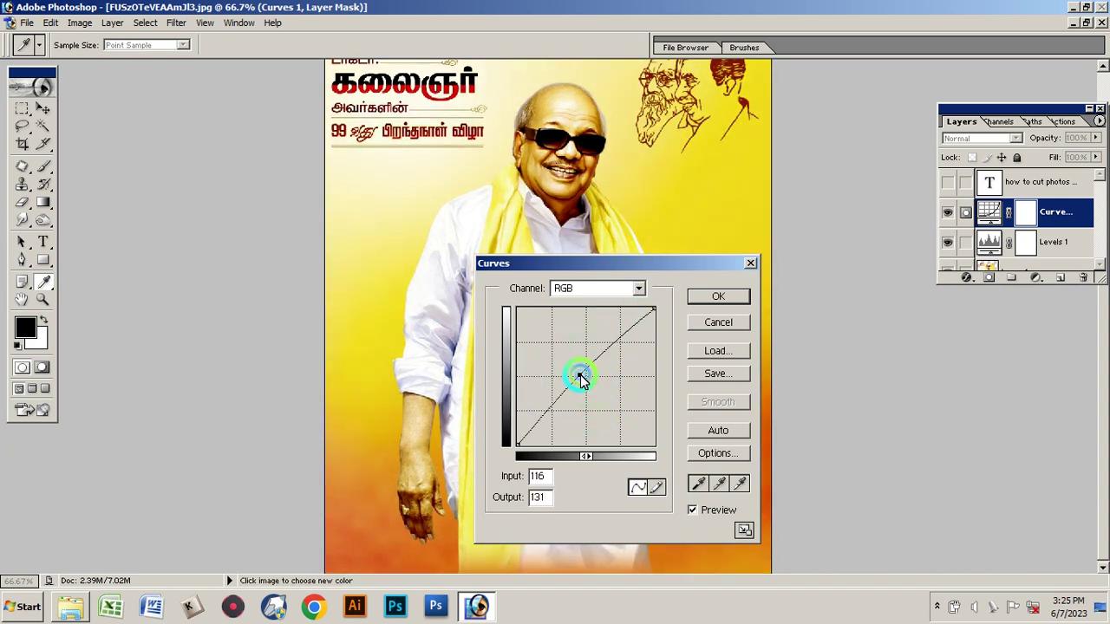
left_click(638, 288)
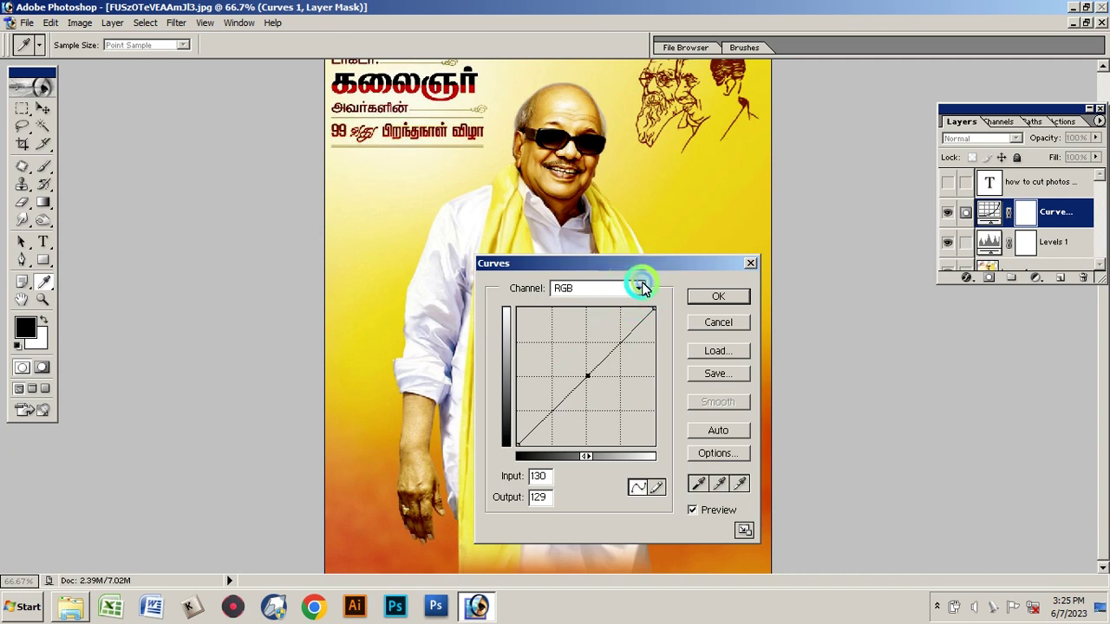
left_click(572, 311)
left_click_drag(587, 378, 579, 370)
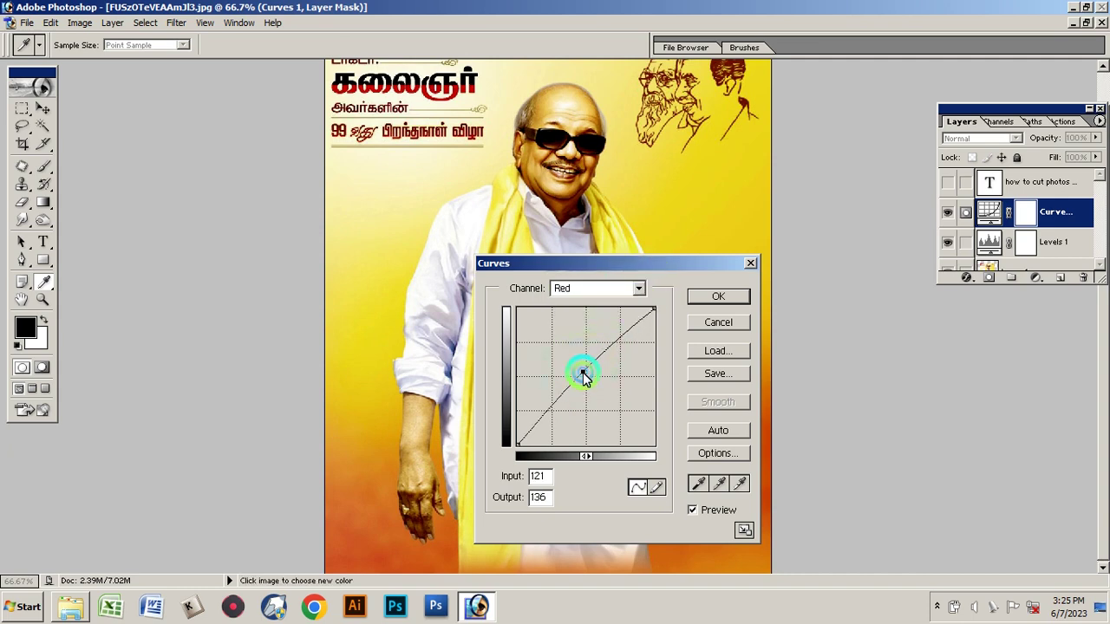
left_click(638, 288)
left_click(607, 324)
left_click_drag(578, 383, 581, 370)
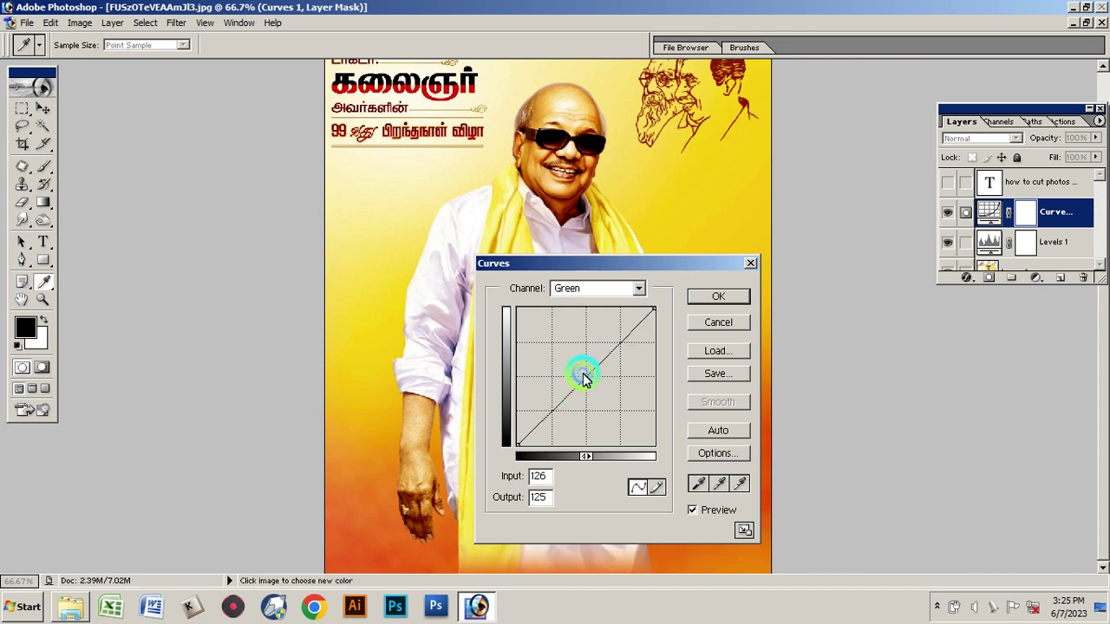
left_click(641, 289)
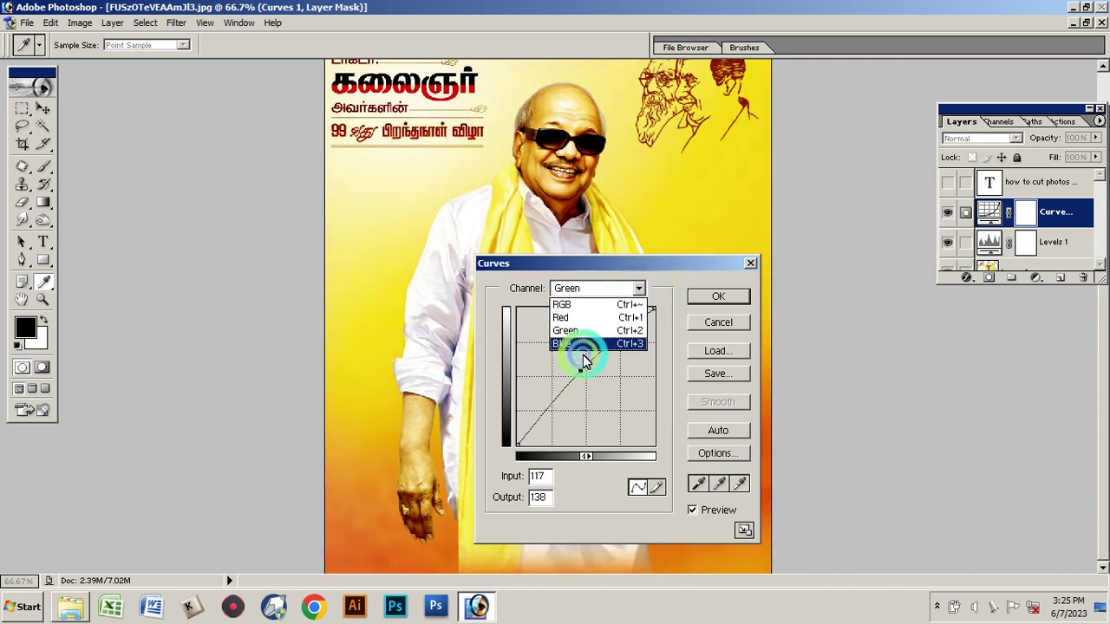
left_click(581, 337)
left_click_drag(583, 379, 585, 372)
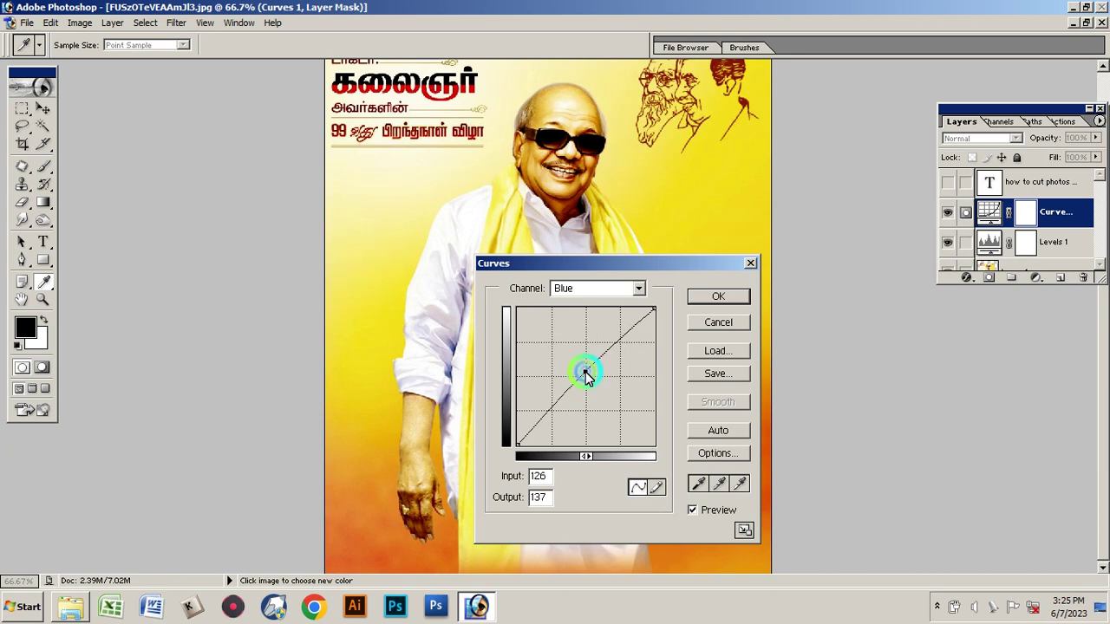
left_click(713, 298)
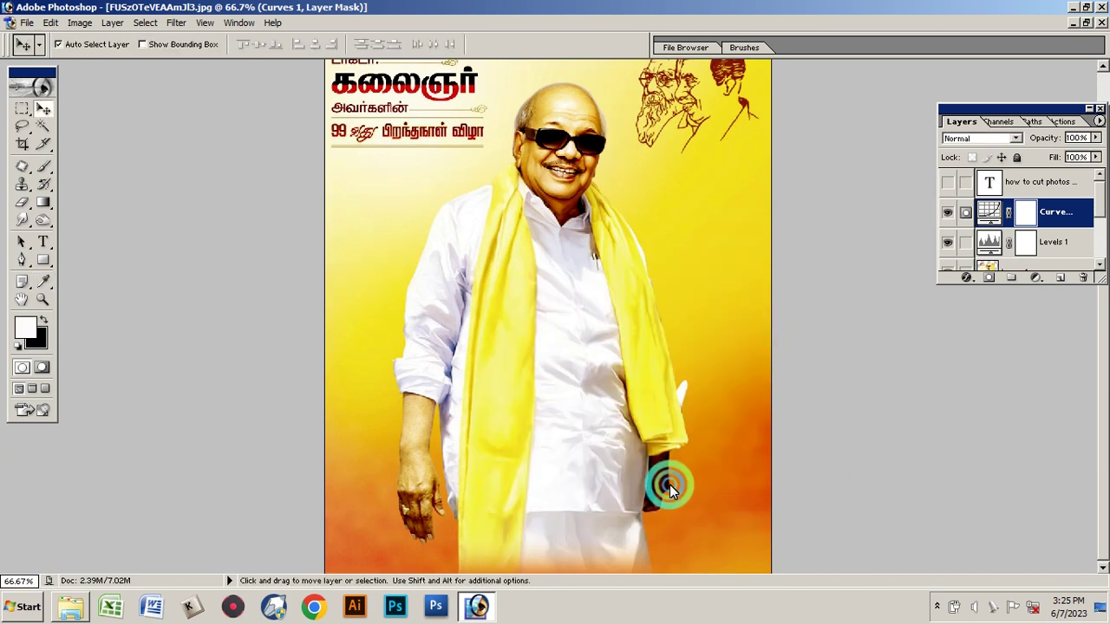
Zoom in on the portrait's face to 400%
left_click(44, 296)
left_click(570, 188)
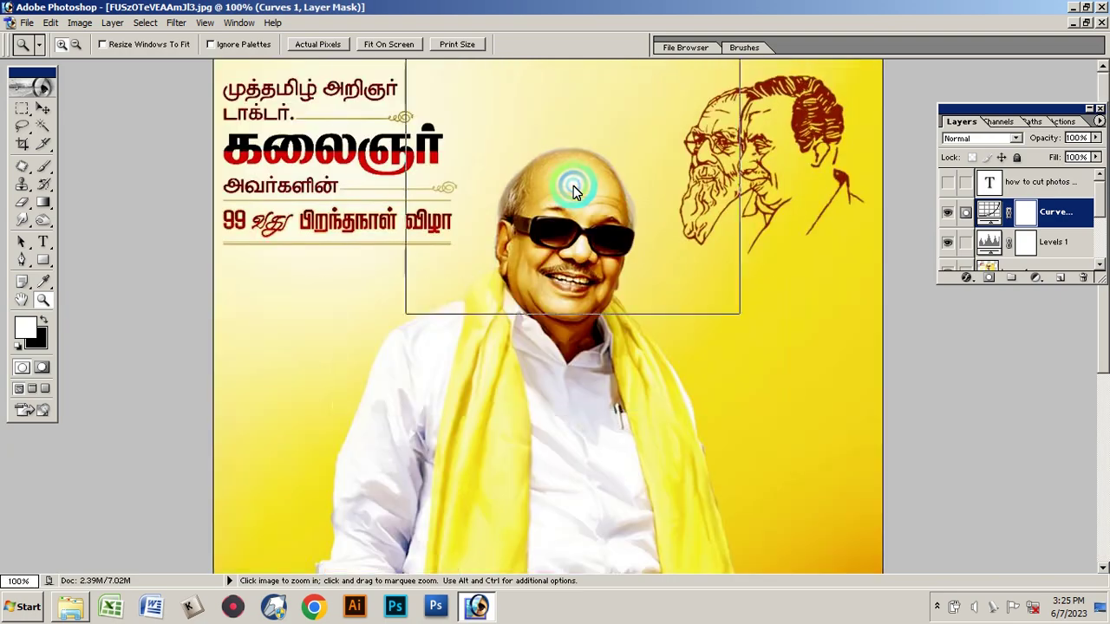
left_click(573, 185)
left_click(538, 375)
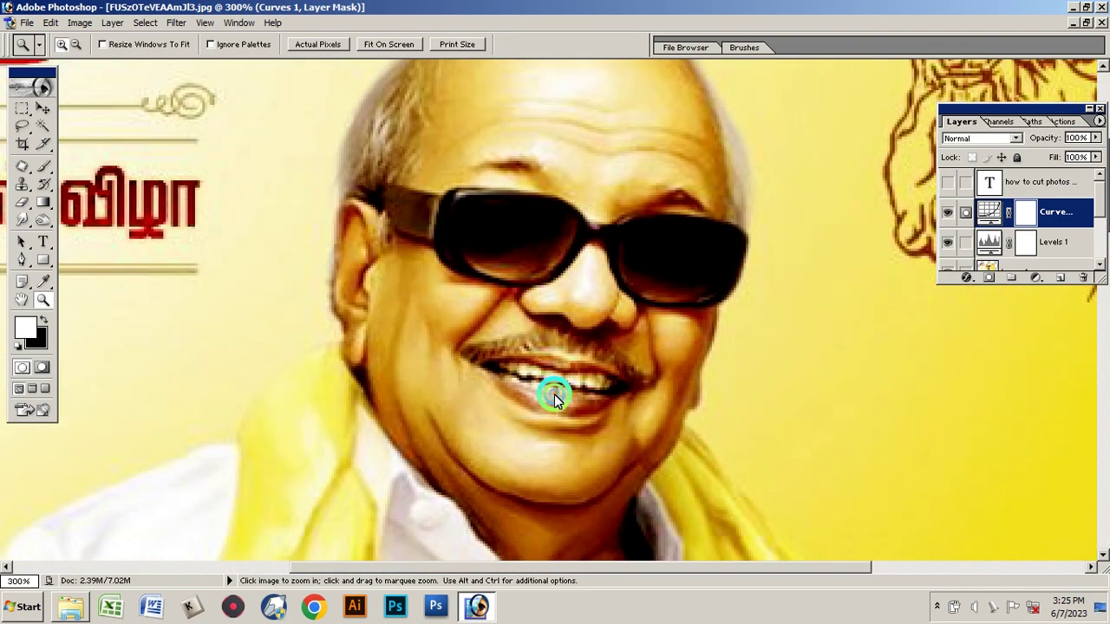
left_click(554, 395)
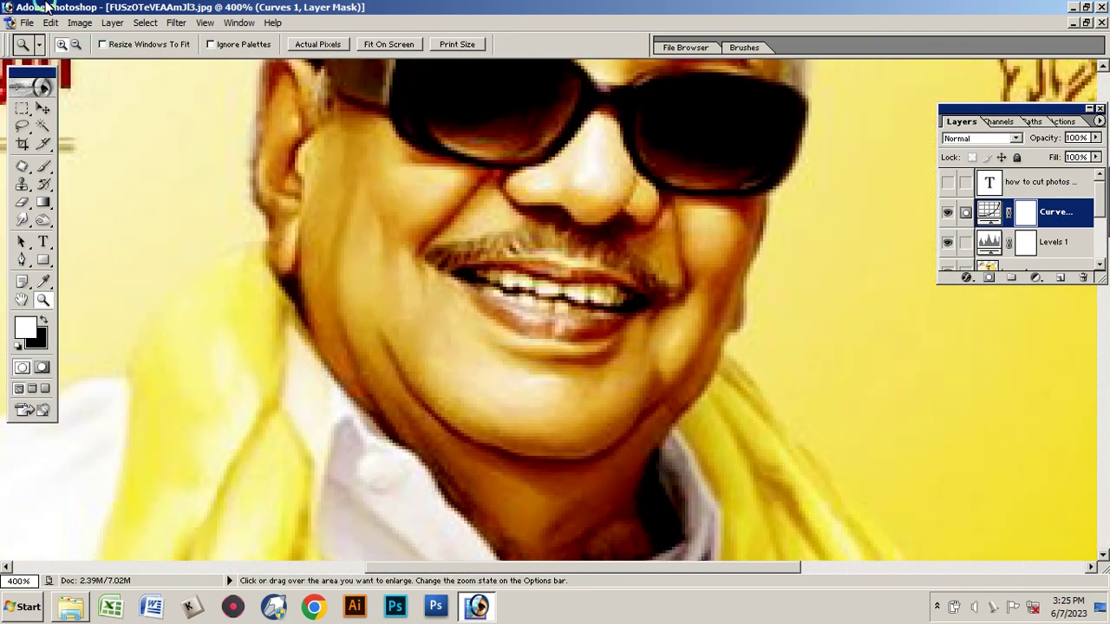
Try running the Topaz DeNoise 5 filter twice, dismissing its error message
left_click(169, 26)
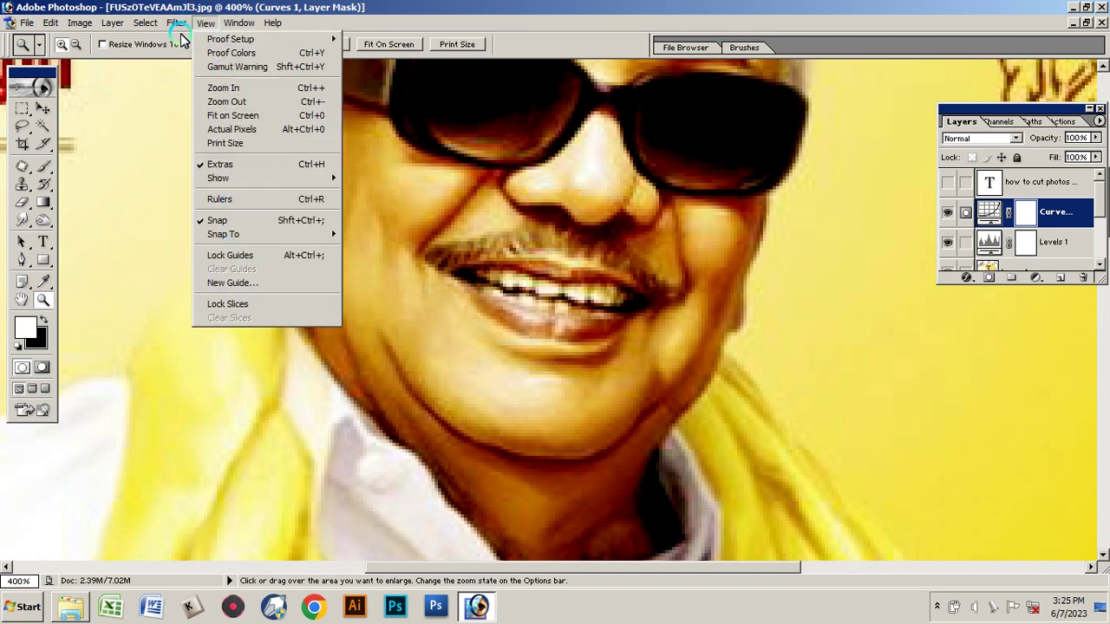
left_click(218, 310)
left_click(359, 312)
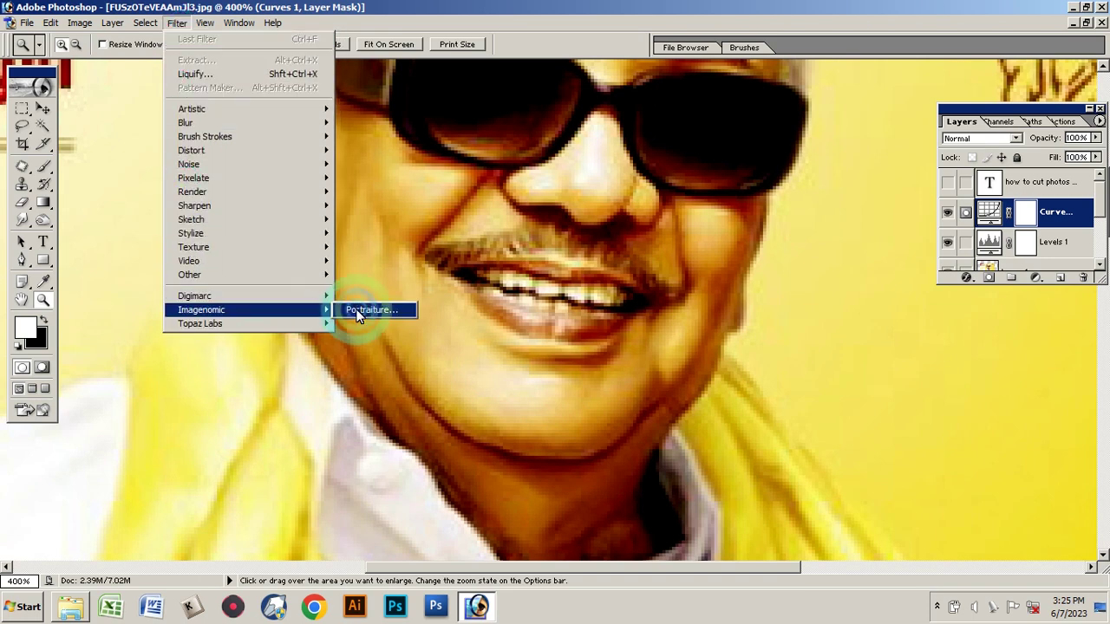
left_click(273, 323)
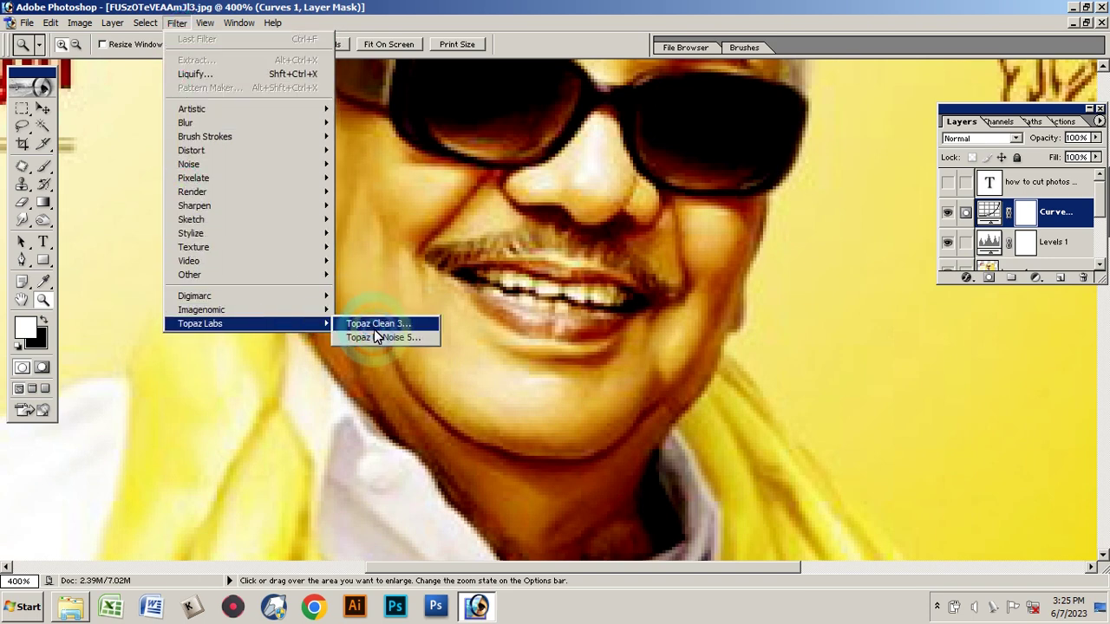
left_click(375, 337)
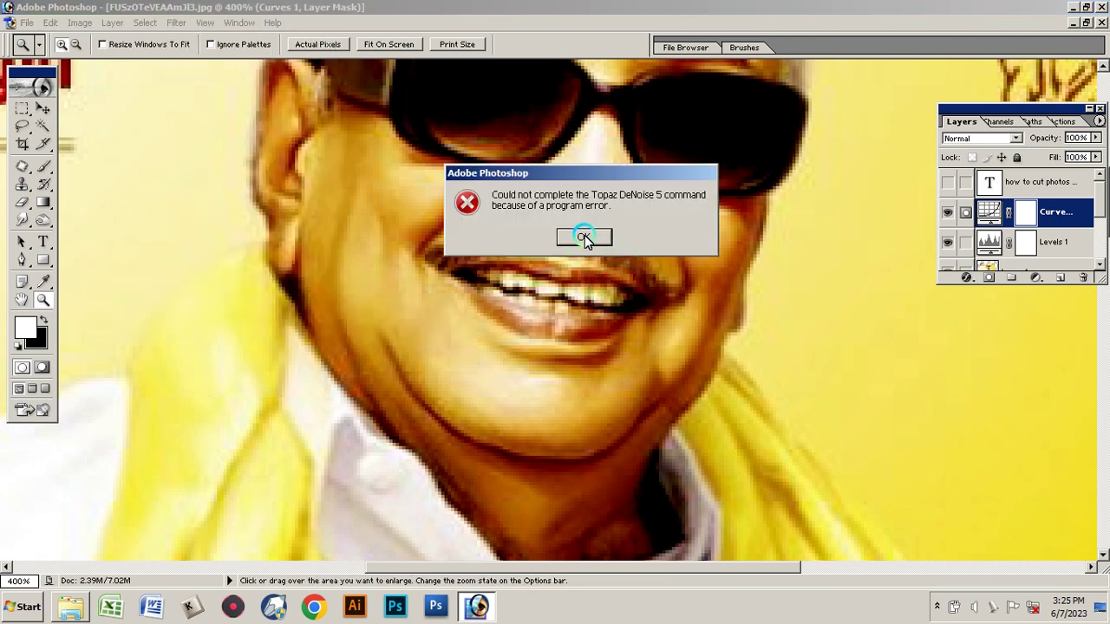
left_click(594, 229)
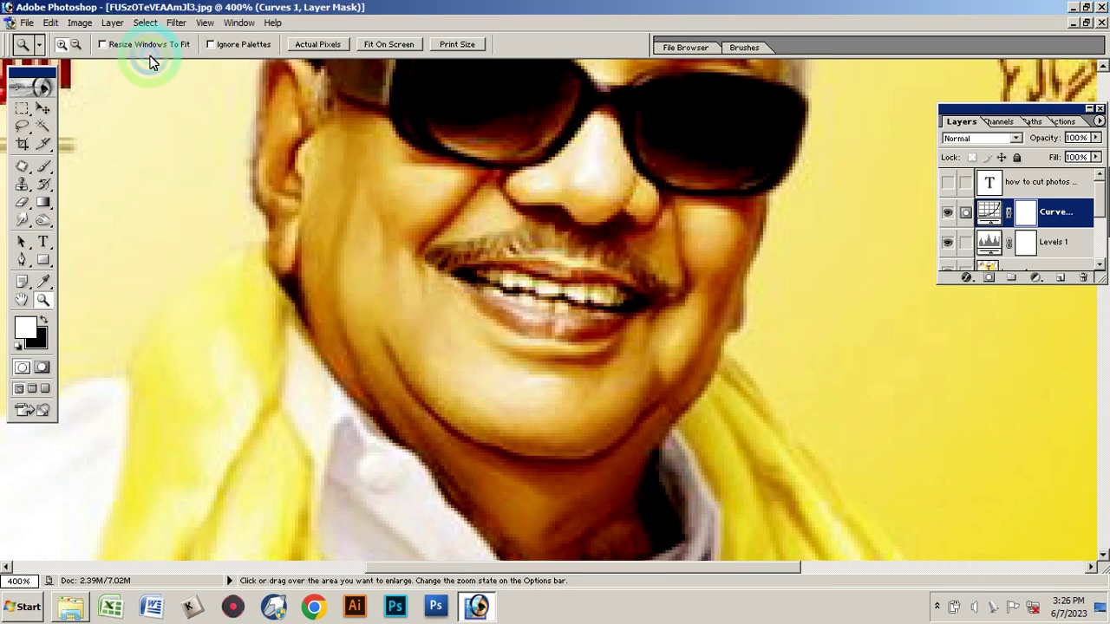
left_click(179, 23)
mouse_move(200, 323)
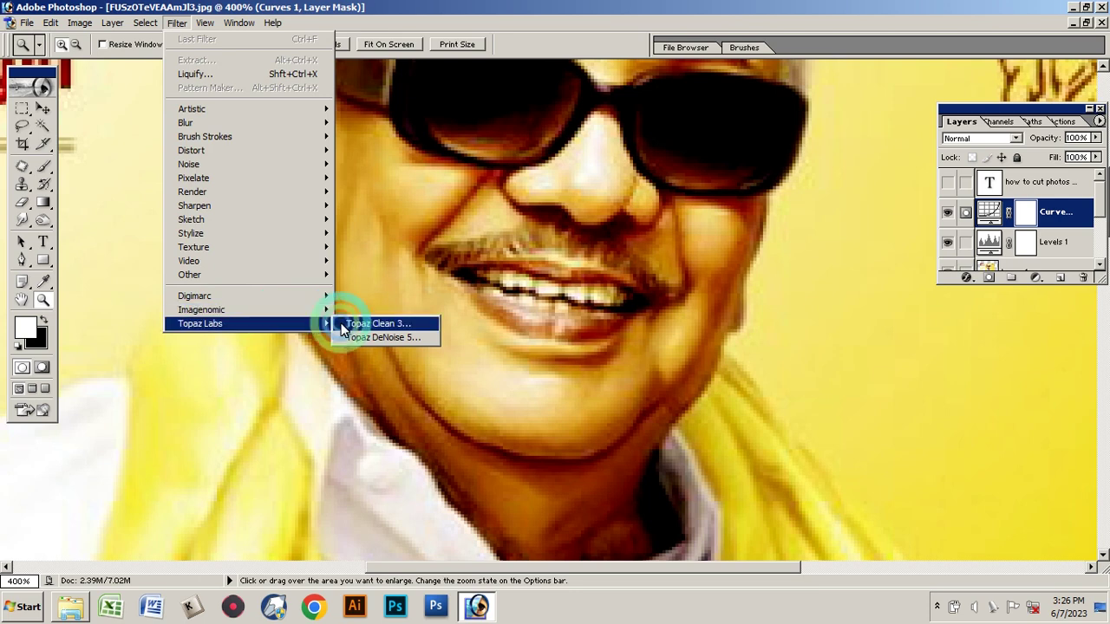
left_click(379, 339)
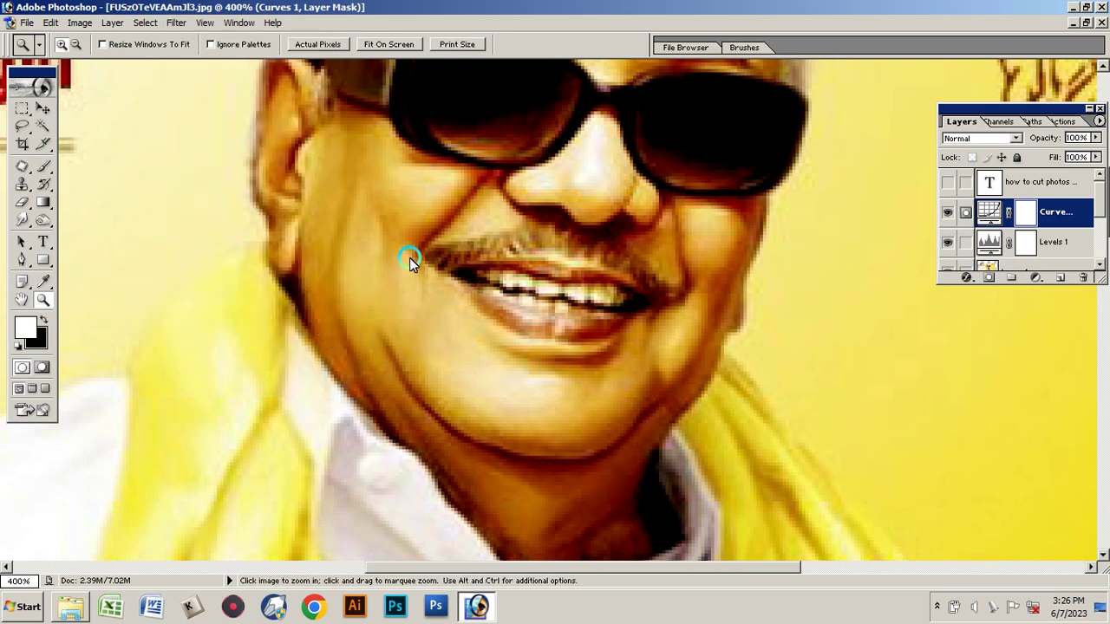
Step through the Curves 1 and Levels 1 layers, ending with Layer 1 active
left_click(42, 109)
left_click(555, 260)
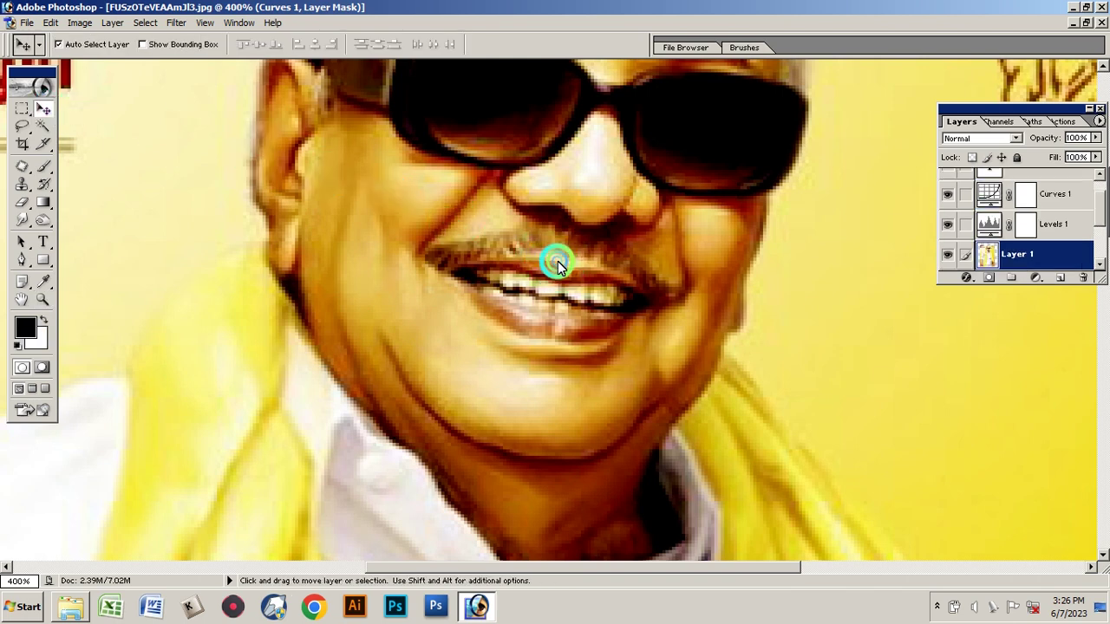
right_click(496, 237)
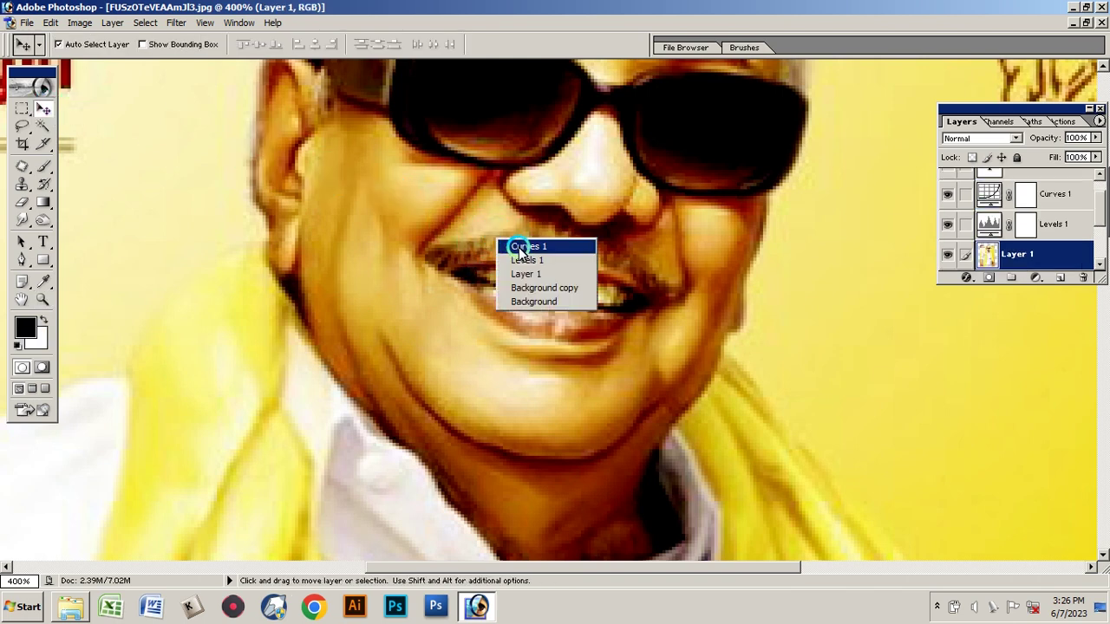
left_click(509, 244)
right_click(508, 211)
left_click(525, 229)
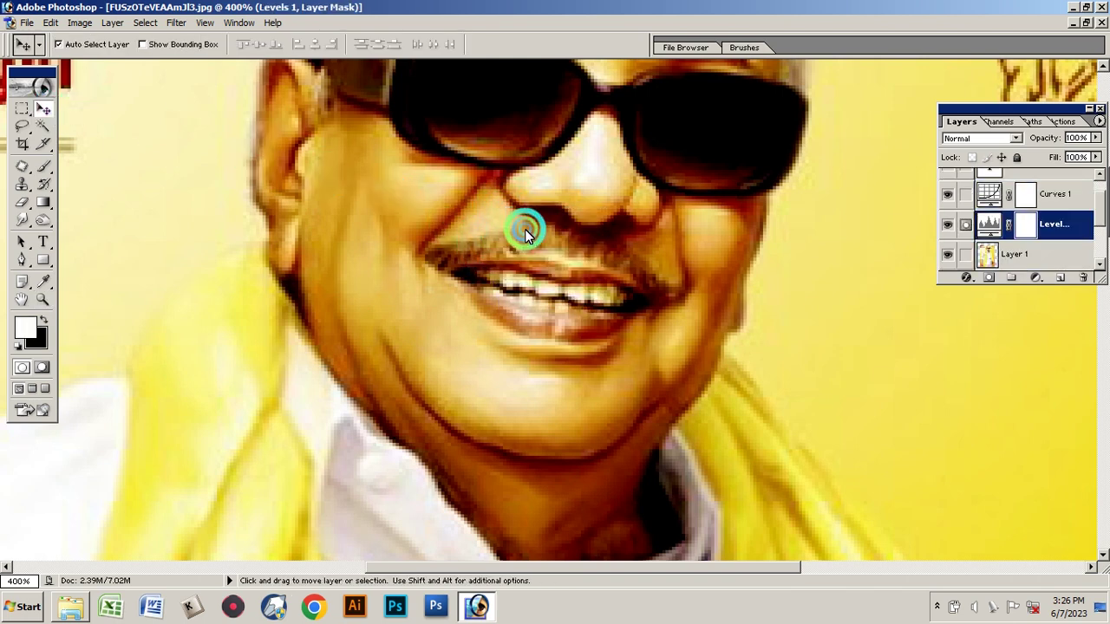
left_click(1017, 253)
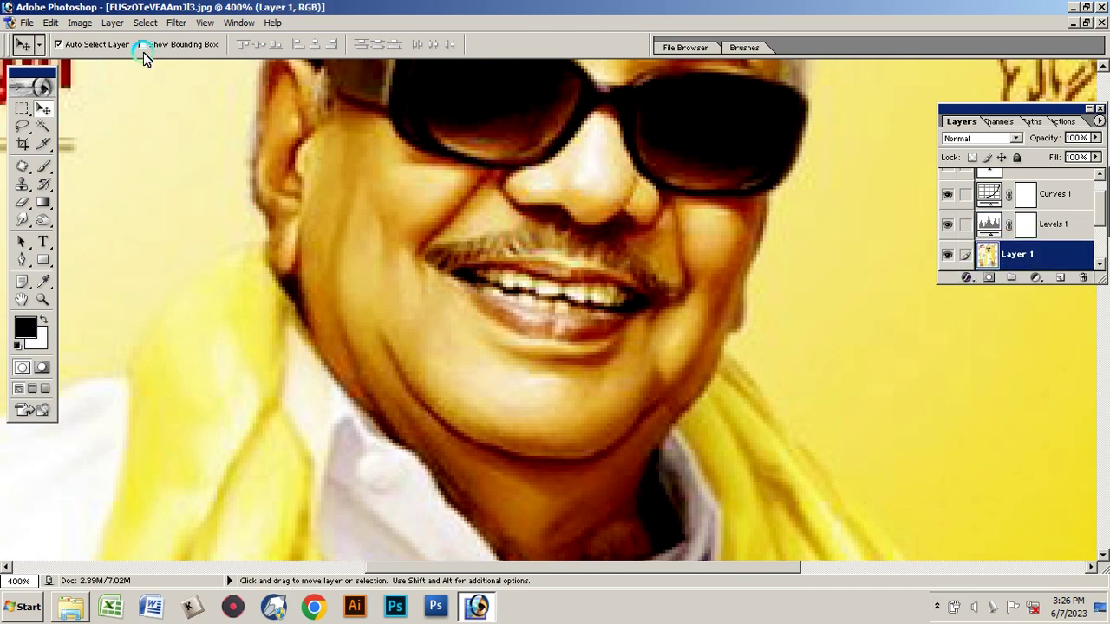
Retry Topaz DeNoise 5 on Layer 1, then launch the Imagenomic Portraiture filter
left_click(176, 23)
mouse_move(189, 261)
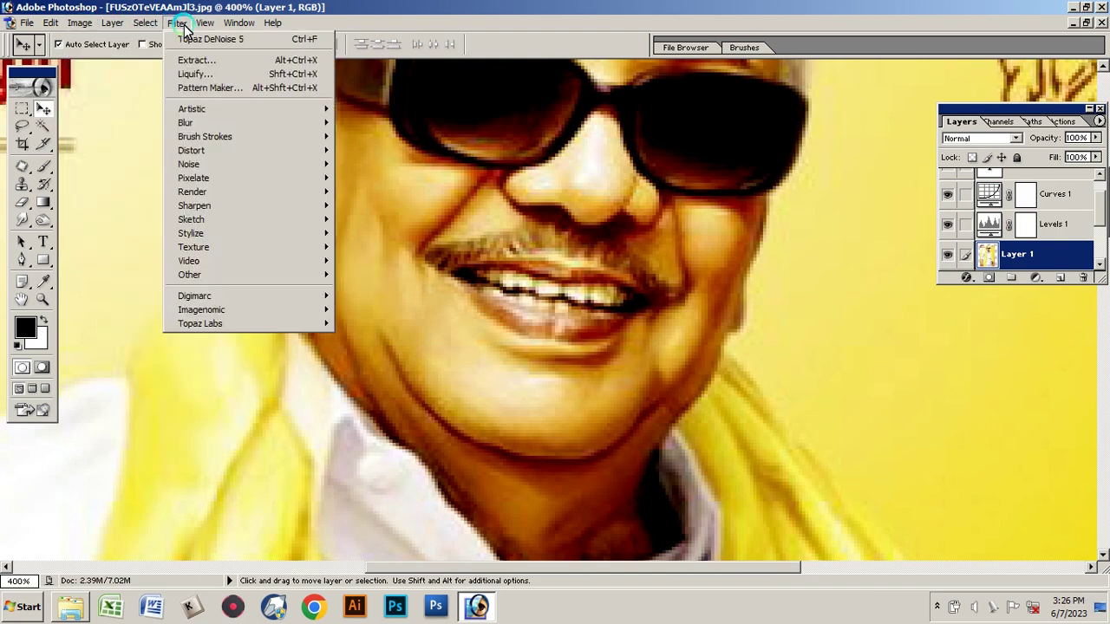
mouse_move(200, 323)
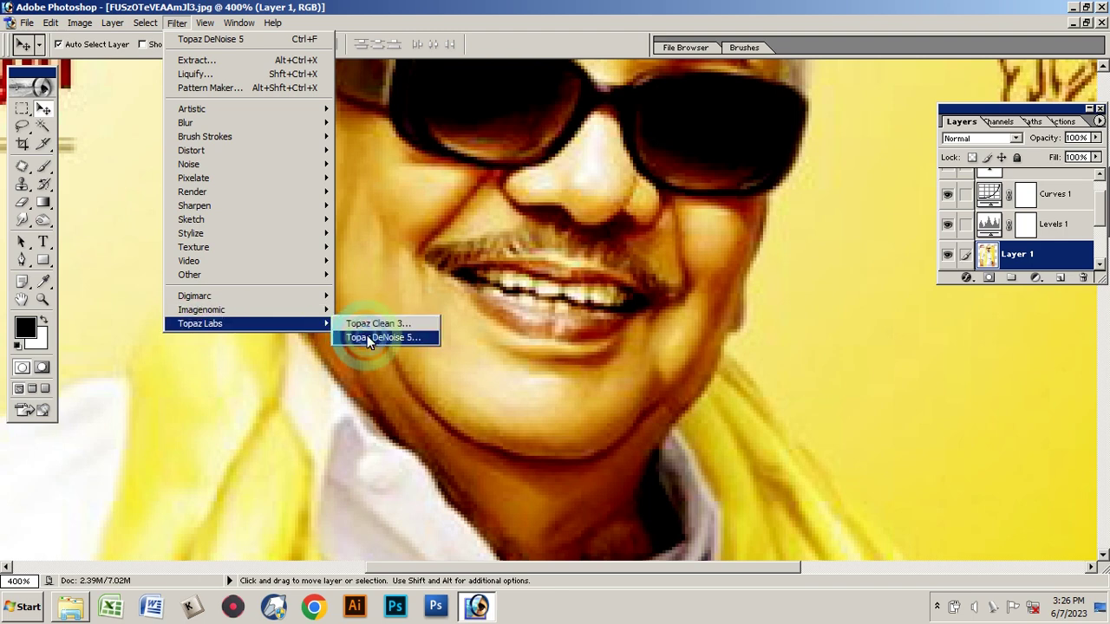
left_click(366, 336)
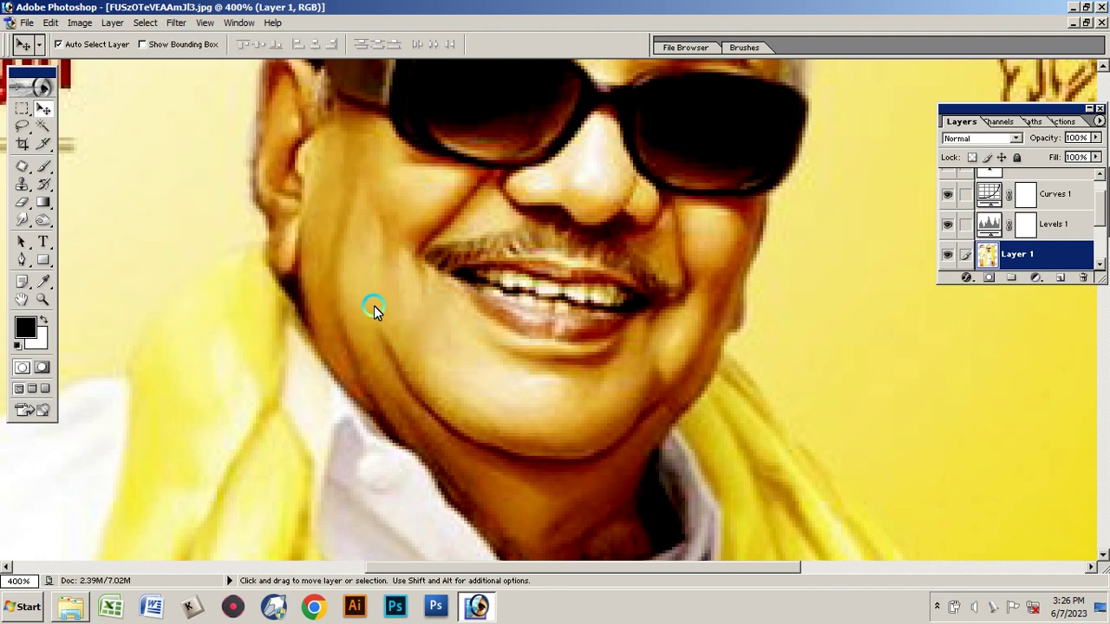
left_click(426, 258)
left_click(708, 245)
scroll(1035, 216, "up", 1)
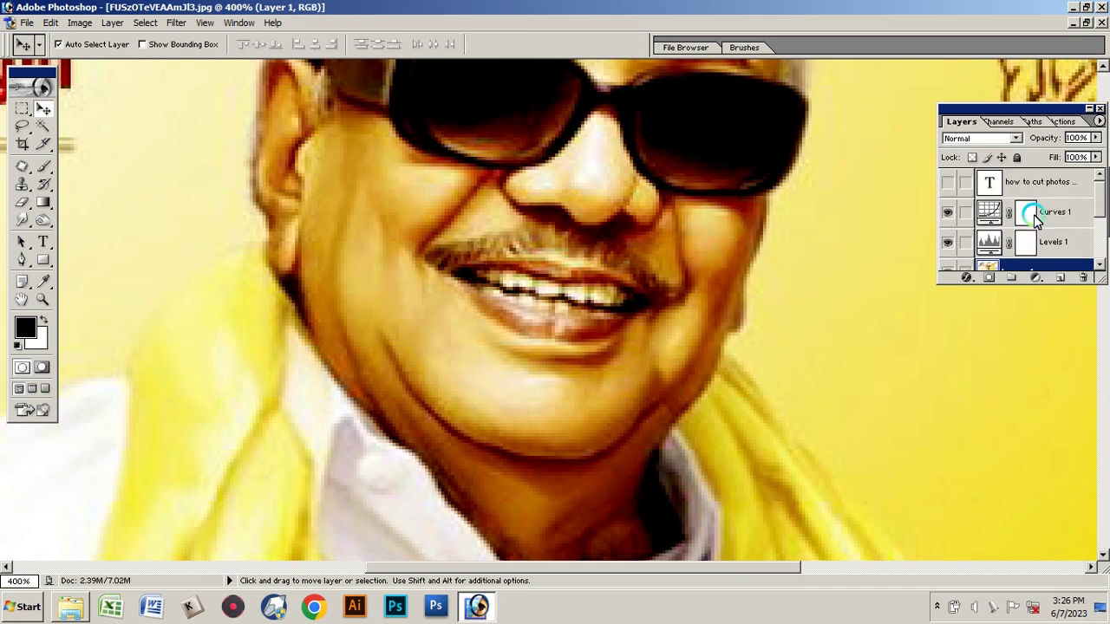
scroll(1035, 210, "down", 2)
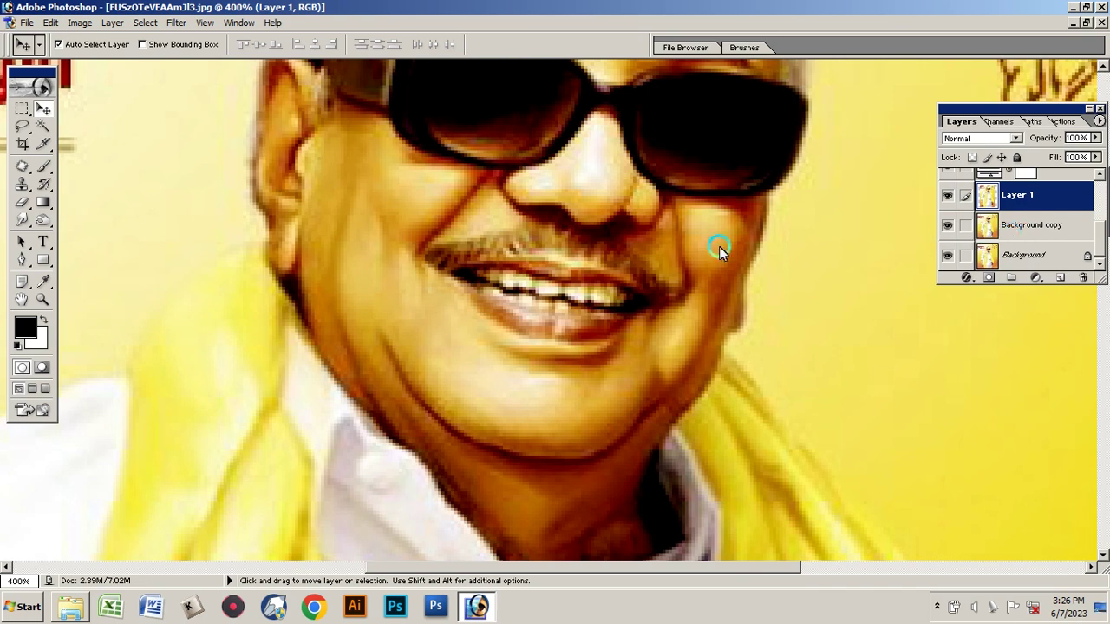
left_click(176, 23)
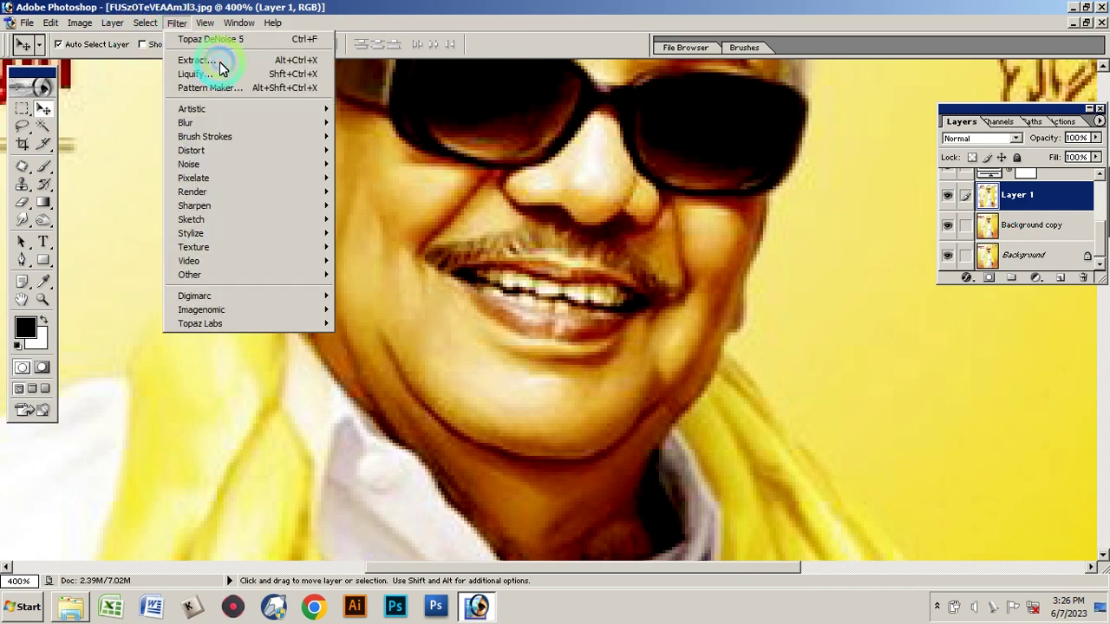
mouse_move(200, 323)
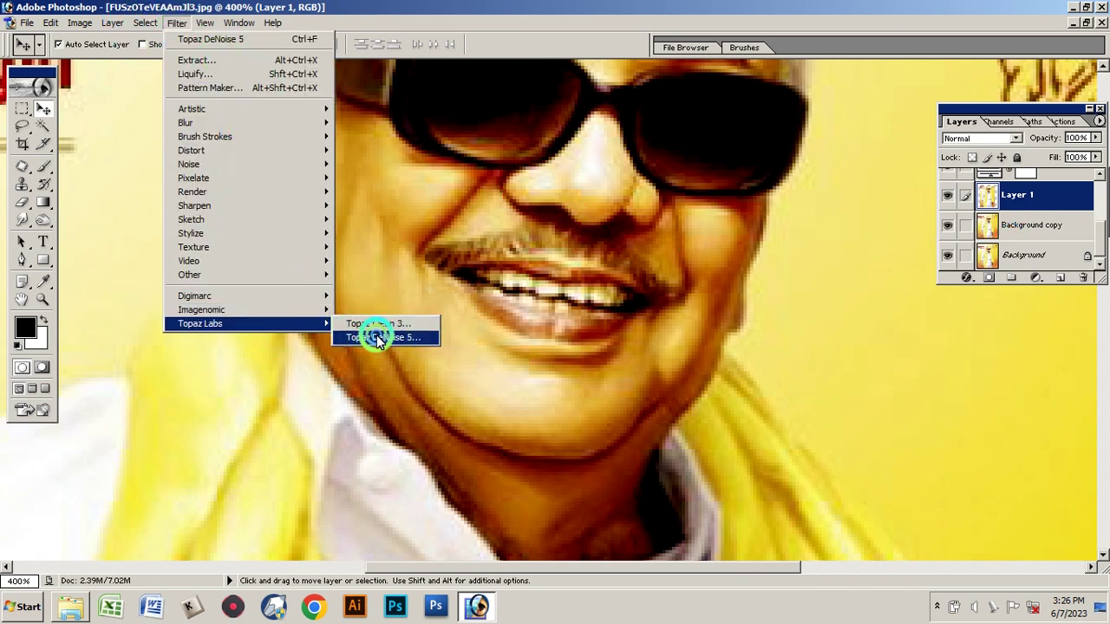
left_click(377, 338)
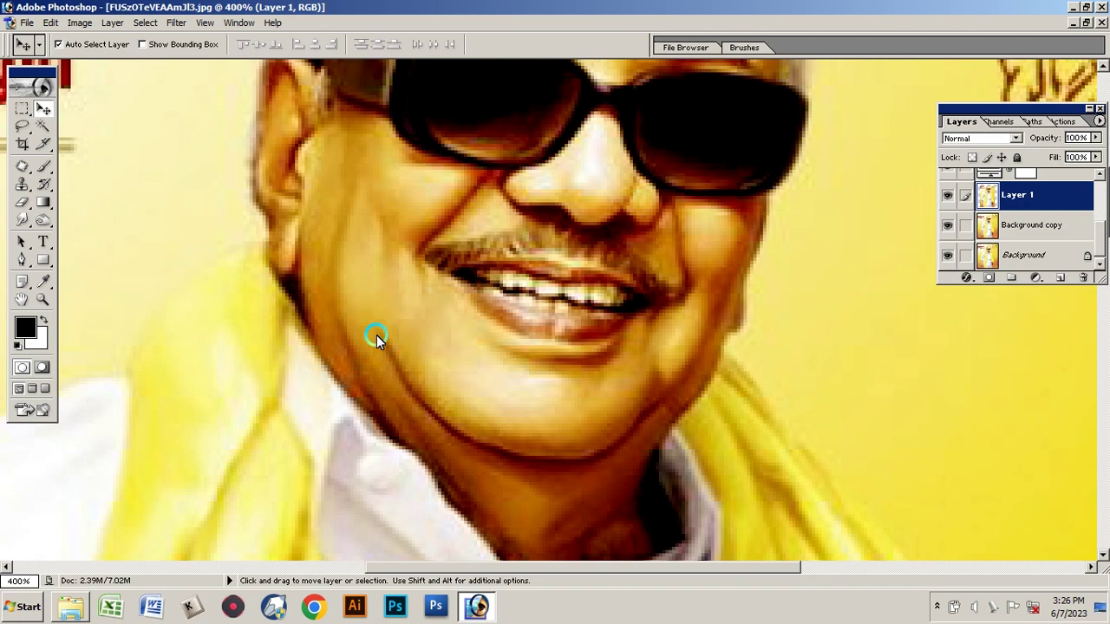
left_click(176, 23)
mouse_move(201, 309)
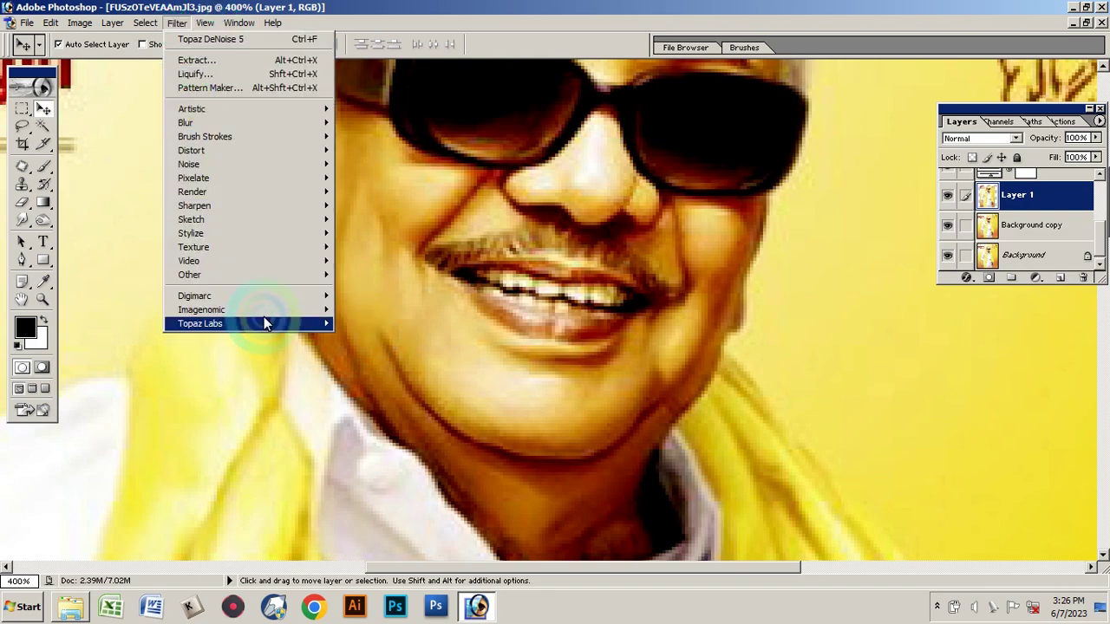
left_click(375, 311)
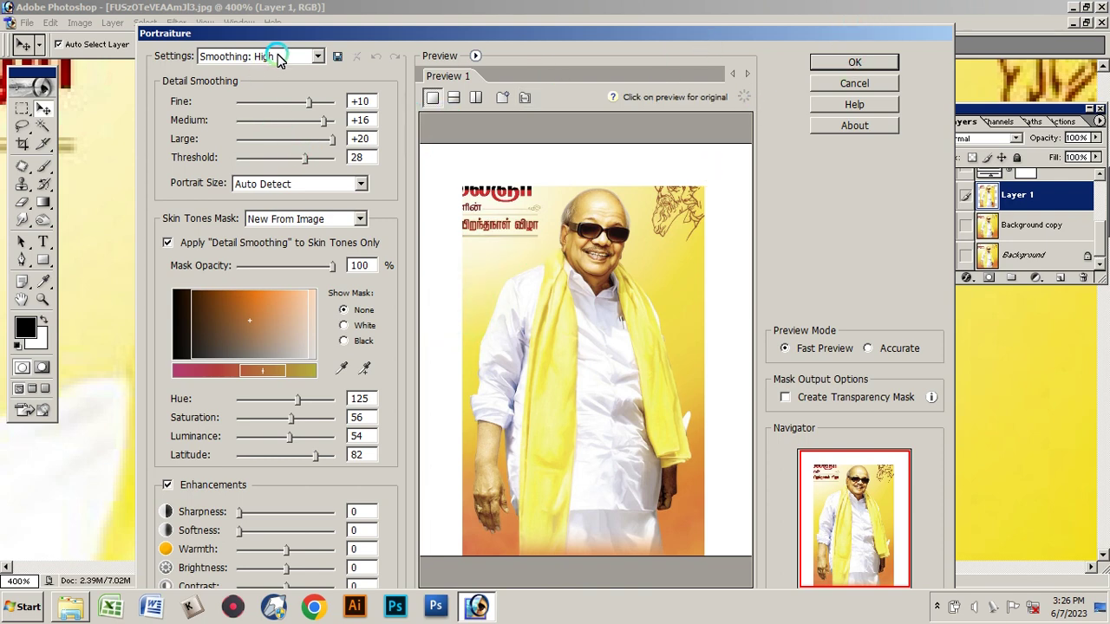
Choose the Portraiture Smoothing: High preset and apply it to Layer 1
left_click(277, 56)
left_click(274, 120)
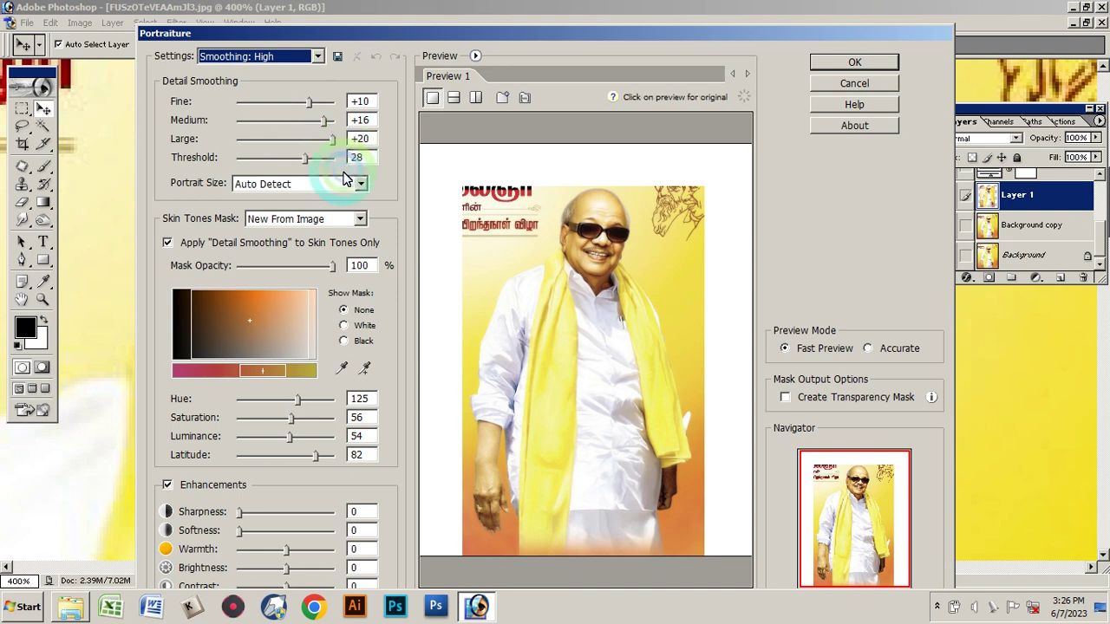
left_click(873, 67)
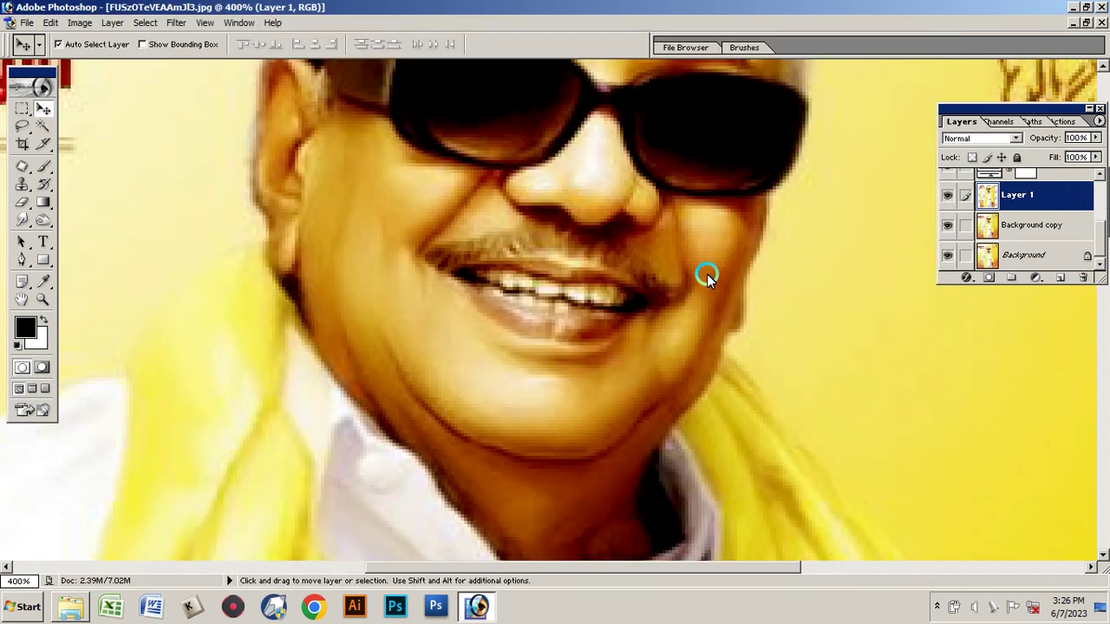
Fit the poster on screen, then zoom to 400% on the white sleeve and yellow scarf
key("ctrl+0")
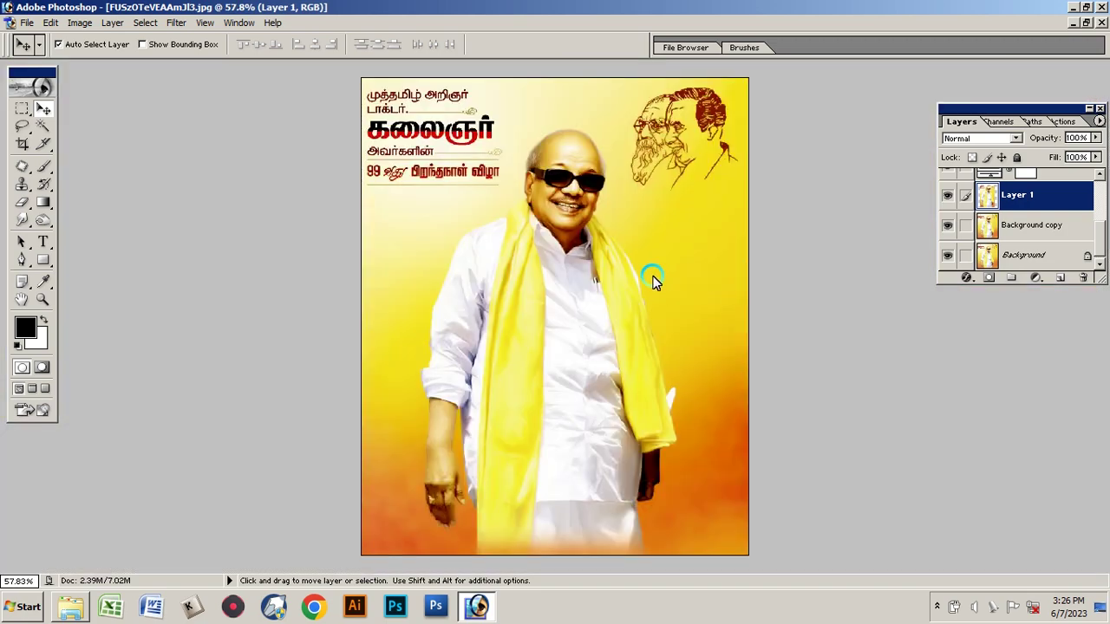
scroll(652, 279, "up", 1)
scroll(639, 295, "up", 1)
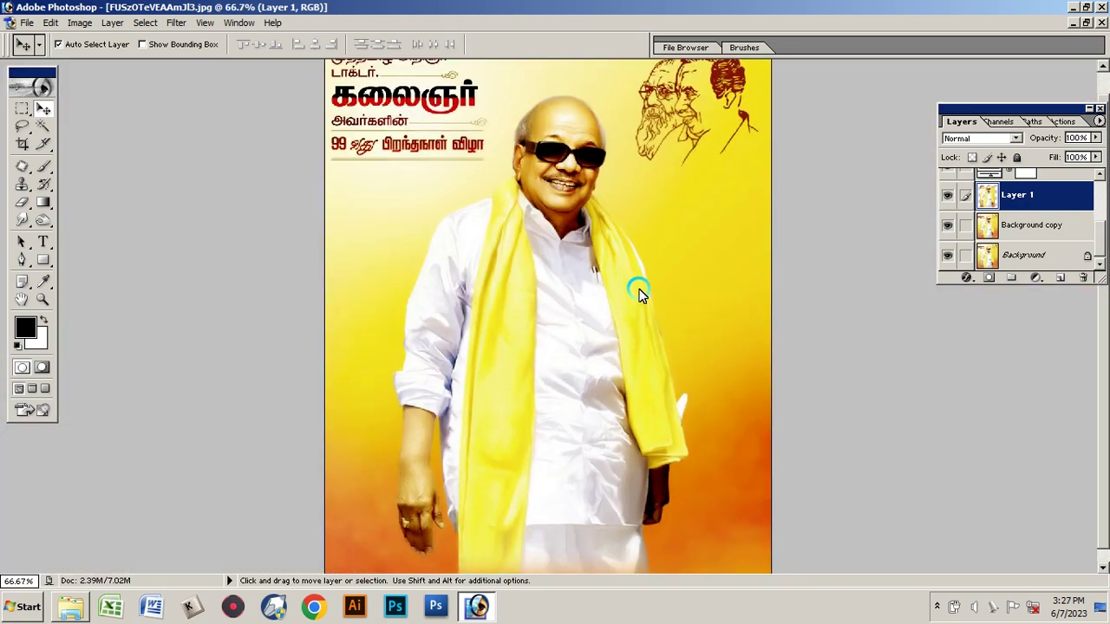
scroll(638, 295, "up", 1)
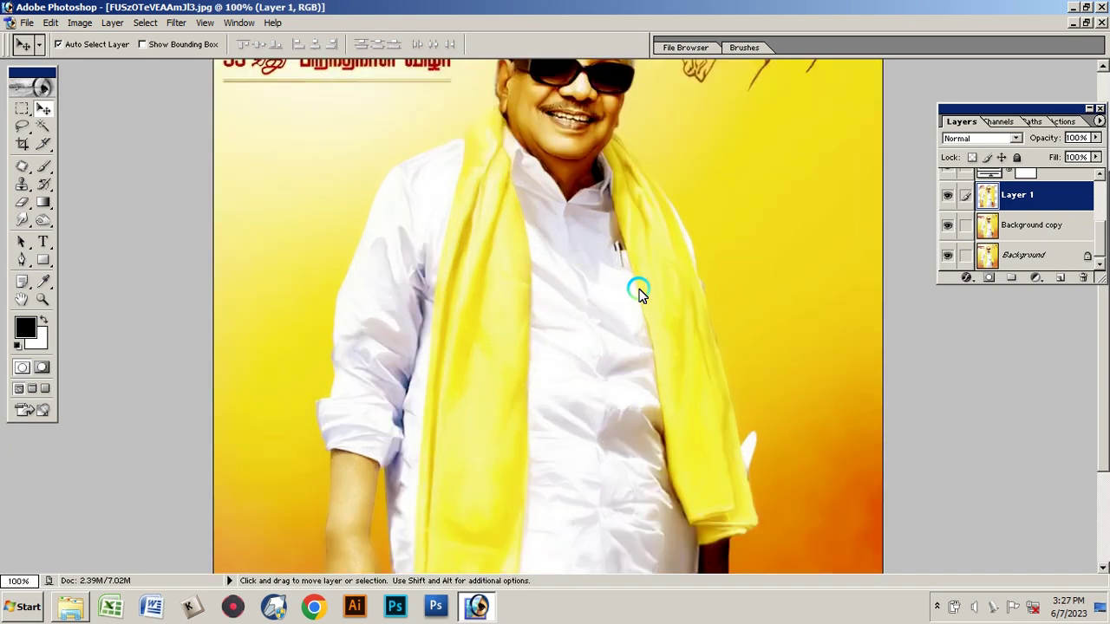
scroll(638, 295, "up", 1)
scroll(638, 294, "up", 2)
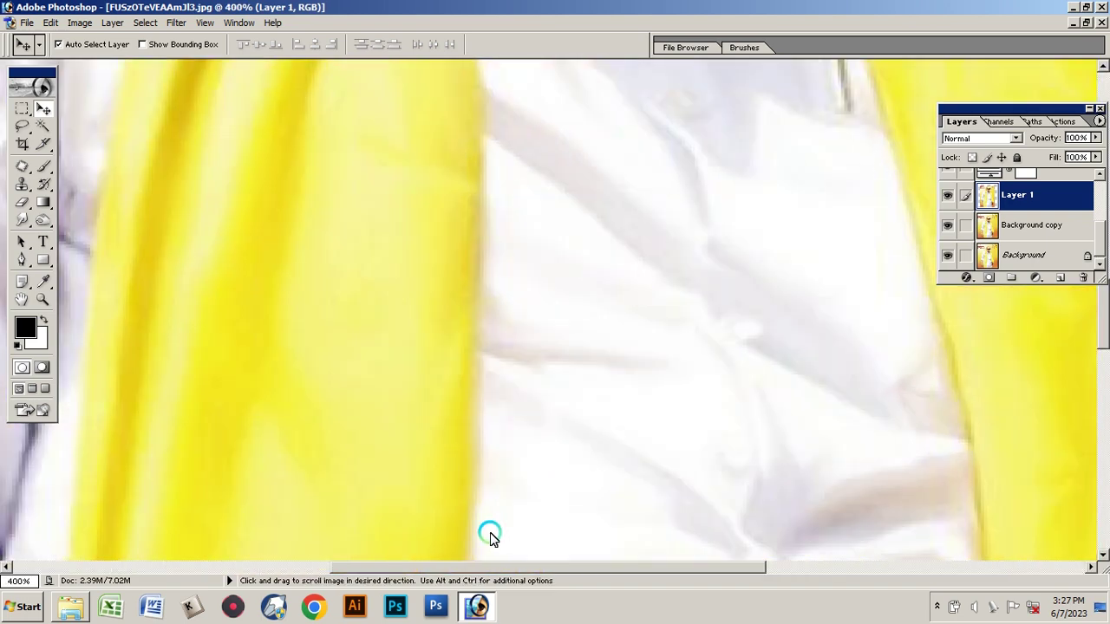
mouse_move(488, 532)
left_mouse_down()
mouse_move(575, 148)
mouse_move(559, 324)
mouse_move(634, 252)
mouse_move(614, 280)
left_mouse_up()
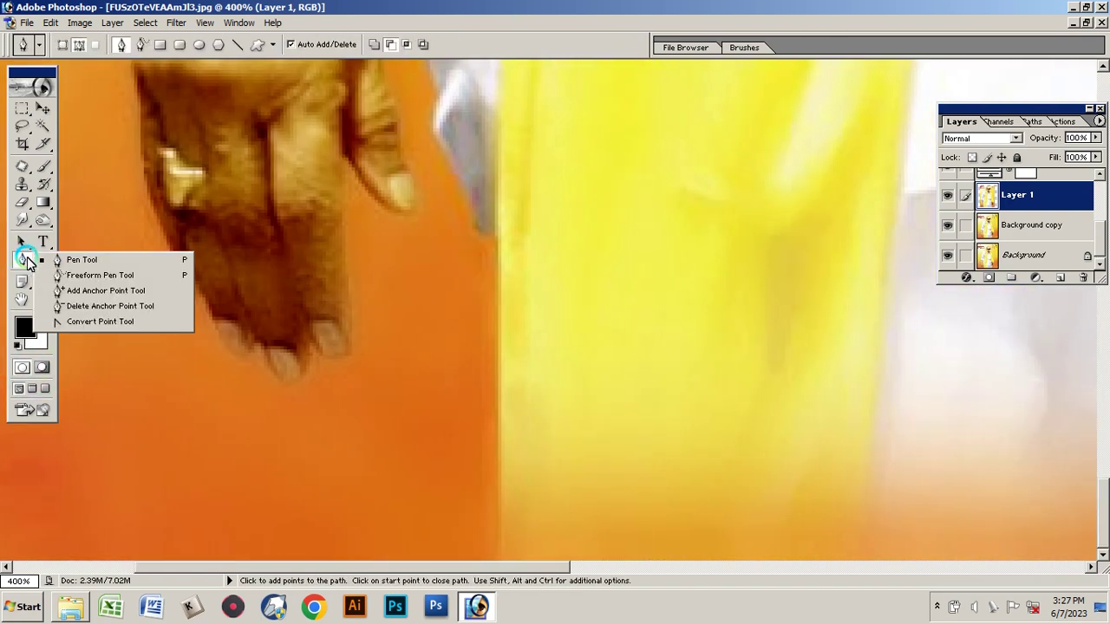
Choose the standard Pen tool and start a path at the scarf's lower edge, zooming closer
left_click_drag(23, 262, 97, 262)
left_click(97, 261)
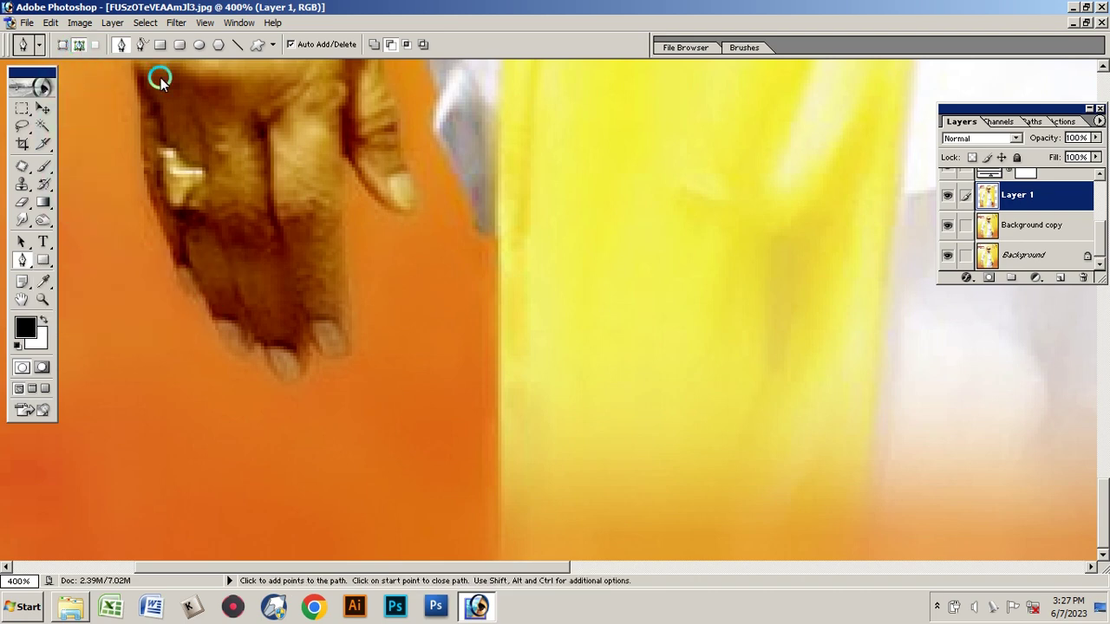
left_click_drag(464, 550, 509, 549)
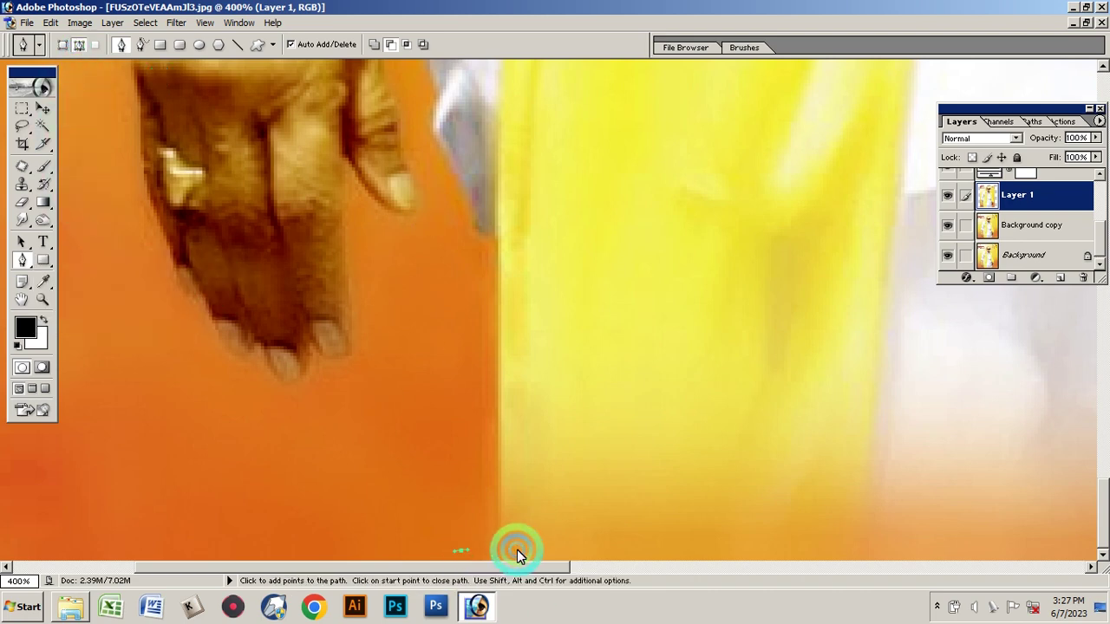
key("ctrl+plus")
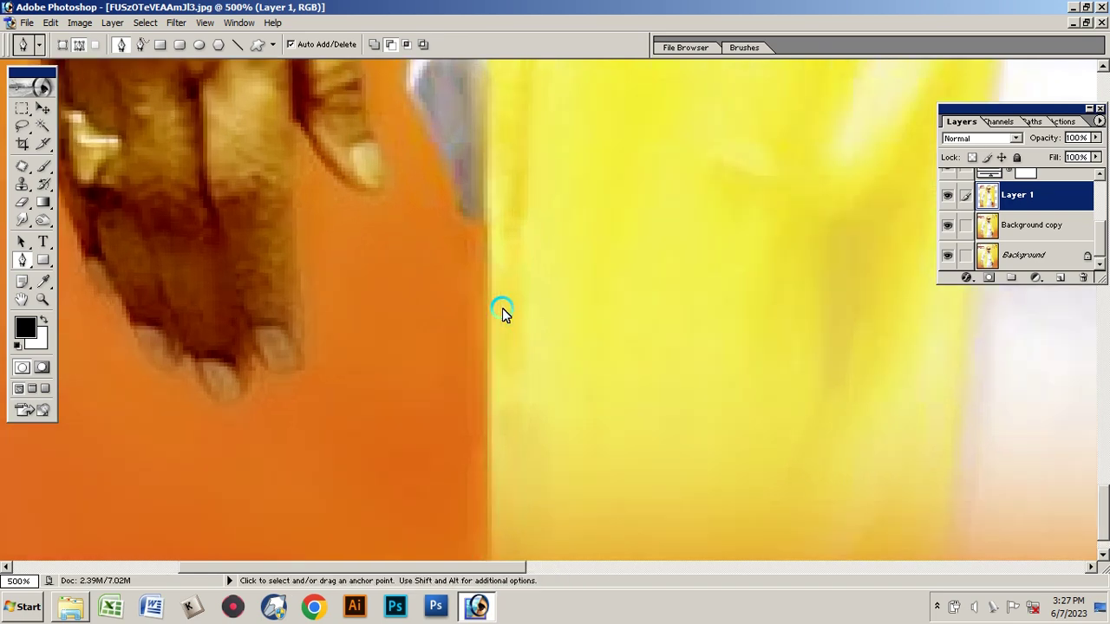
key("ctrl+plus")
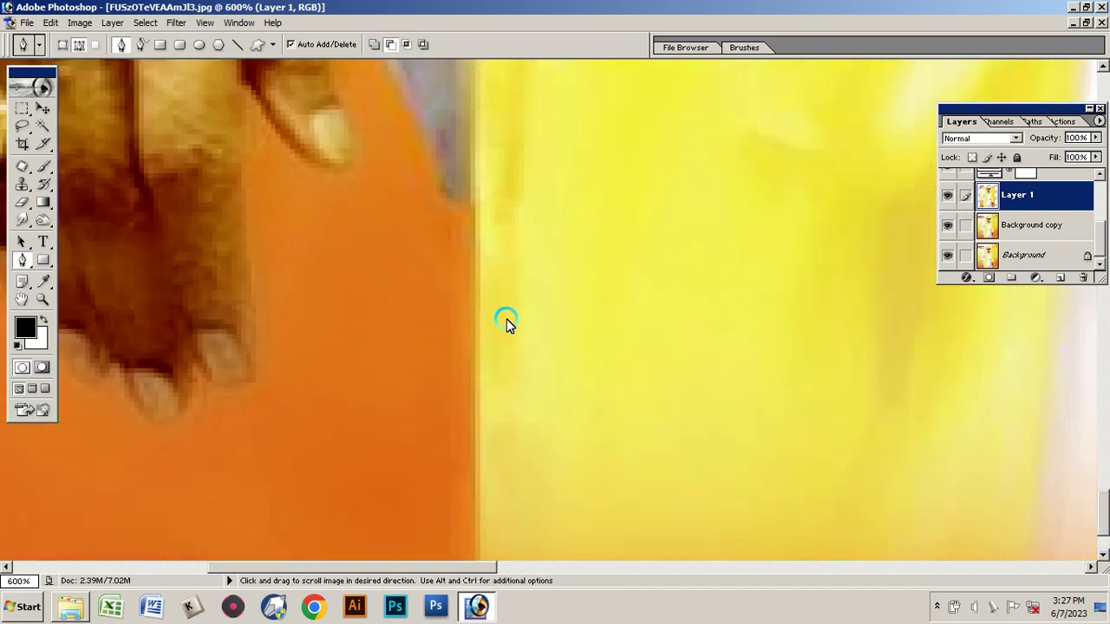
scroll(483, 341, "down", 3)
Trace the path with straight and curved points up along the scarf's edge
left_click(483, 95)
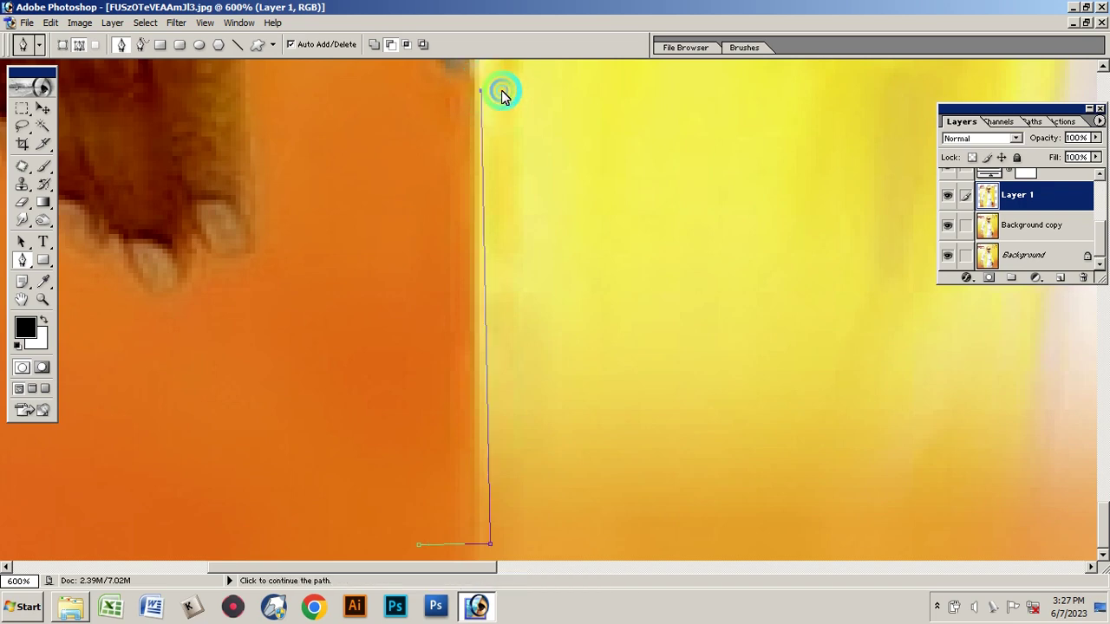
scroll(481, 260, "up", 8)
left_click(463, 385)
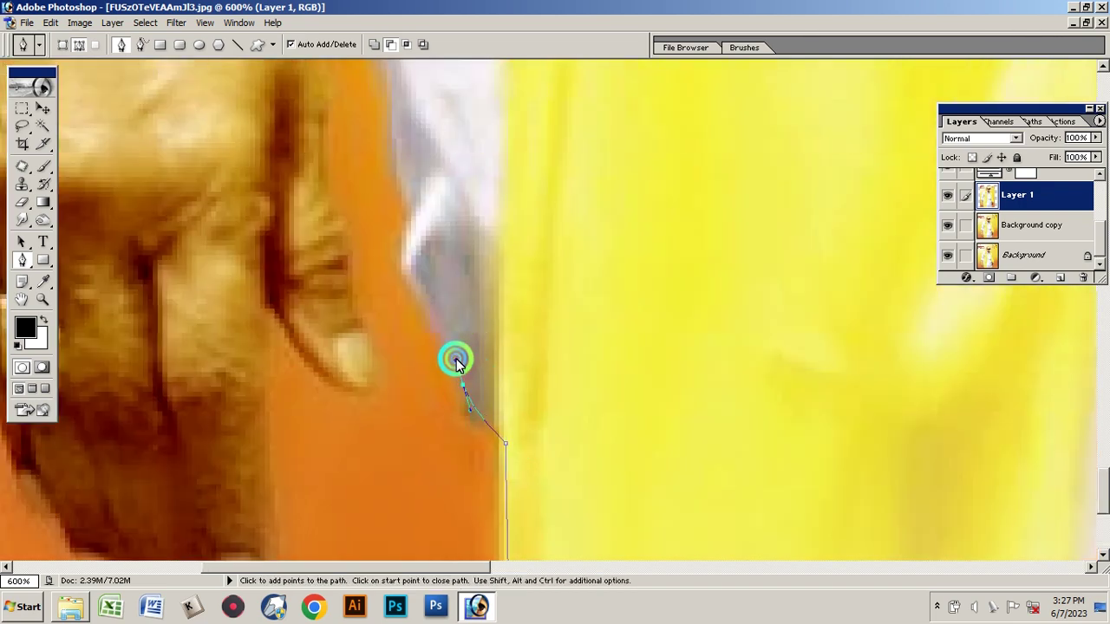
left_click(407, 270)
left_click_drag(405, 202, 405, 162)
scroll(382, 394, "up", 8)
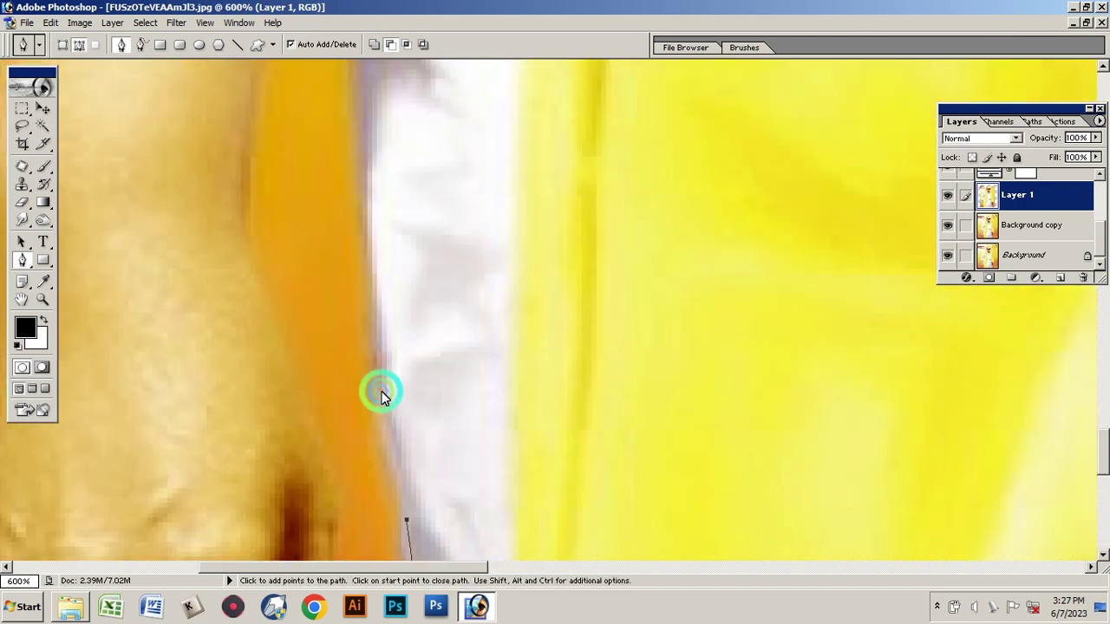
left_click_drag(379, 361, 381, 348)
scroll(383, 170, "up", 8)
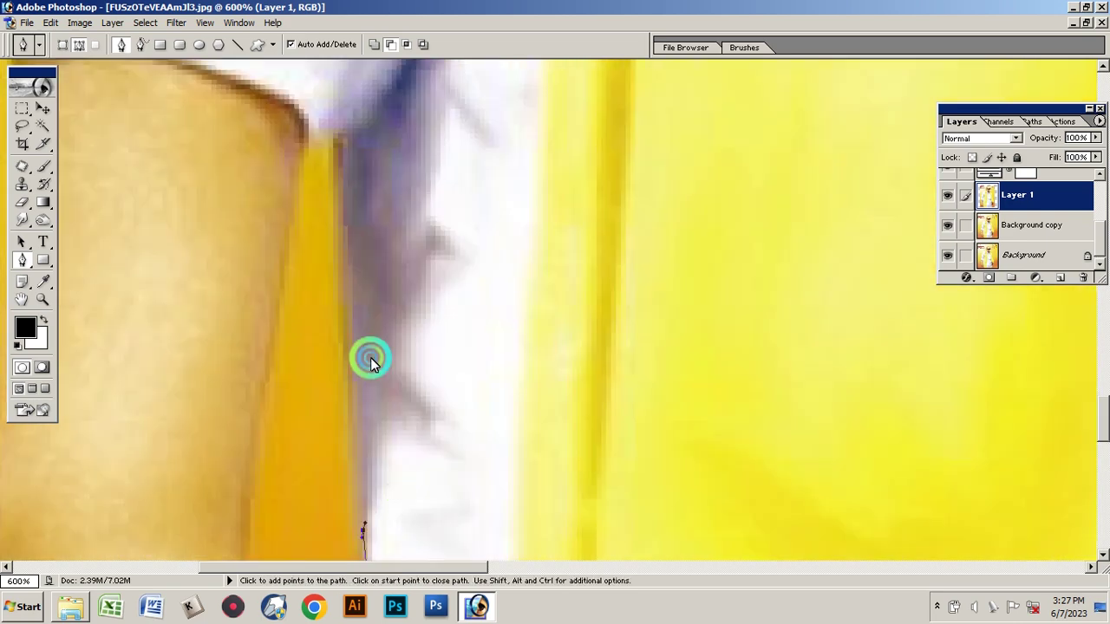
left_click(348, 287)
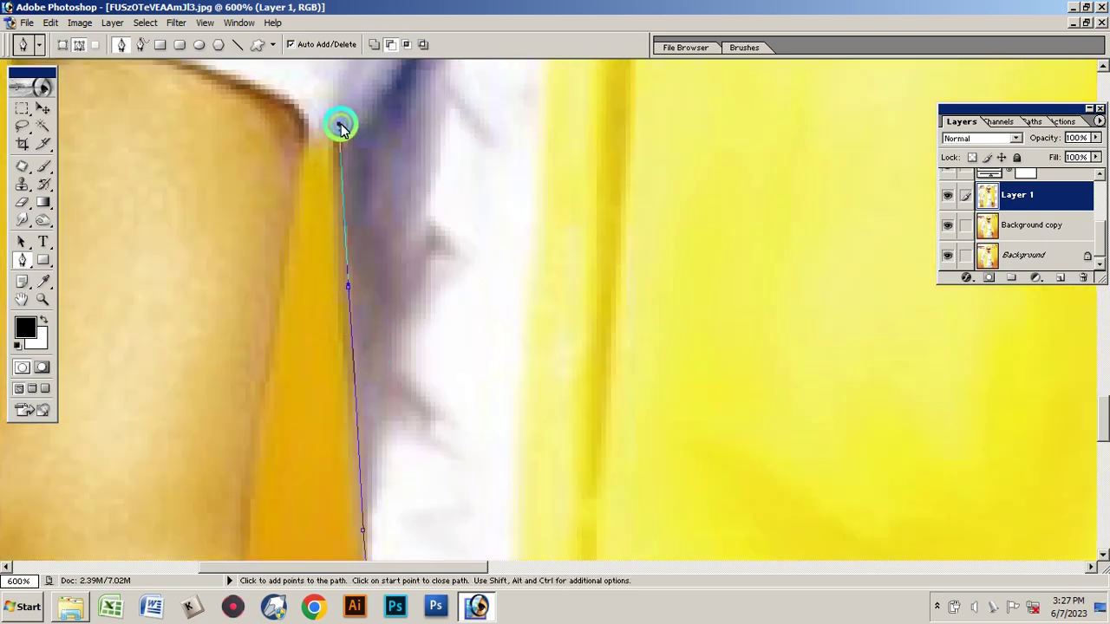
left_click(312, 120)
left_click(297, 137)
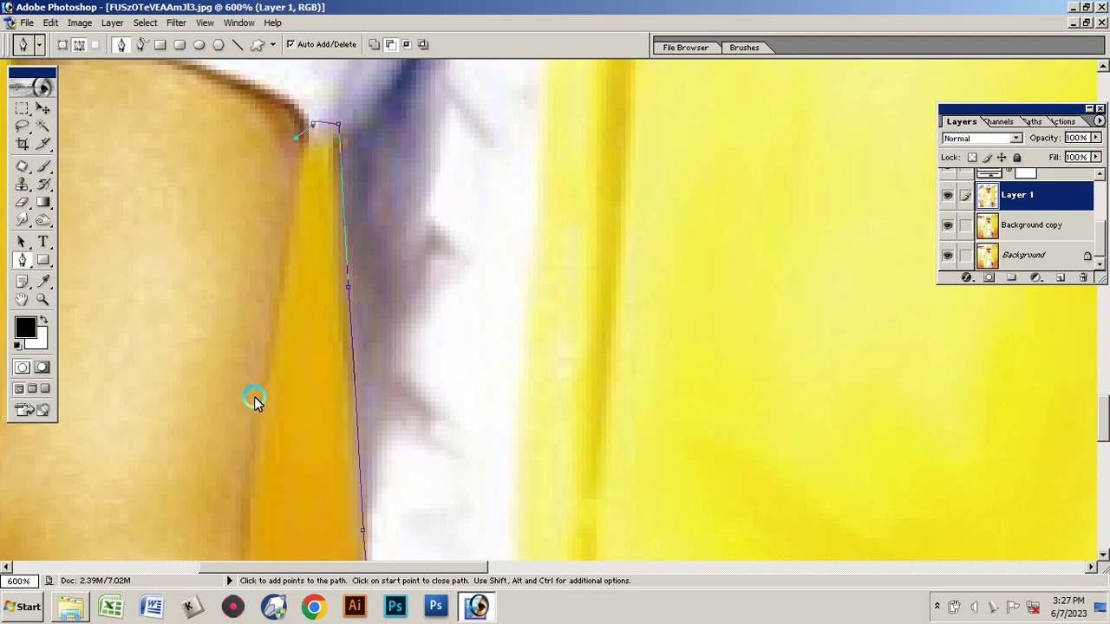
Extend the path down the arm's inner edge and around the first fingertip
scroll(252, 420, "down", 2)
scroll(243, 248, "down", 3)
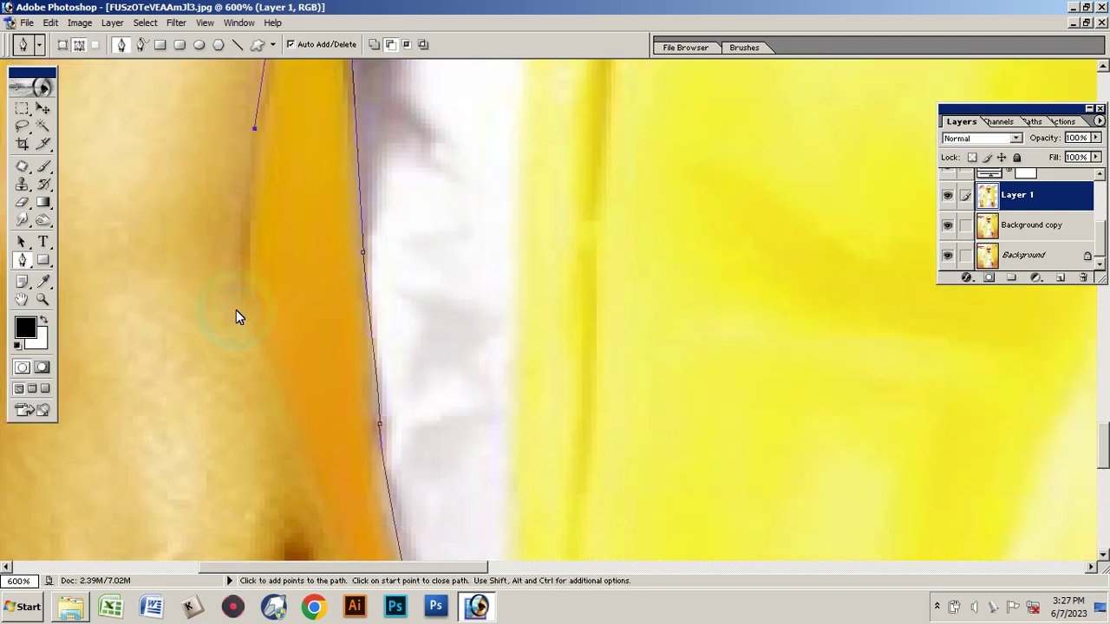
left_click(238, 301)
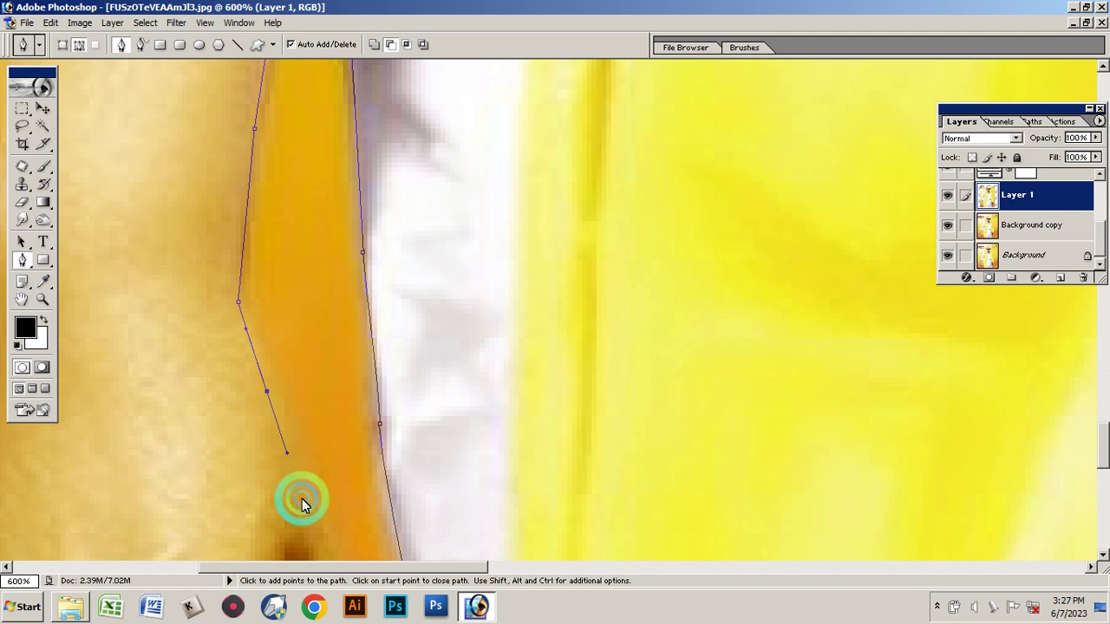
left_click_drag(301, 498, 212, 186)
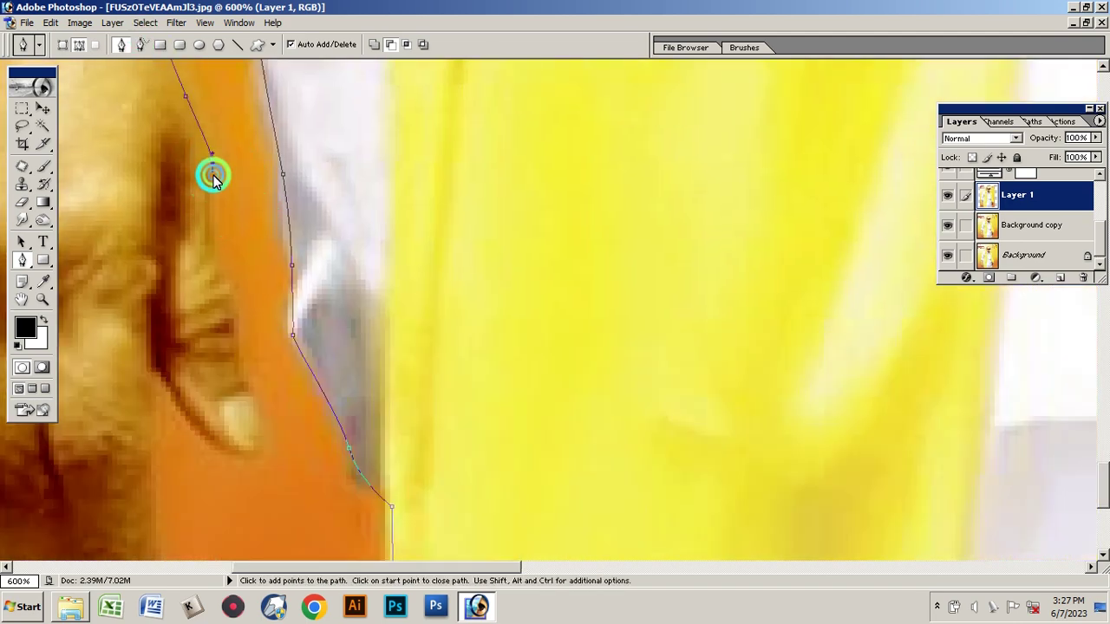
left_click(209, 257)
left_click(231, 304)
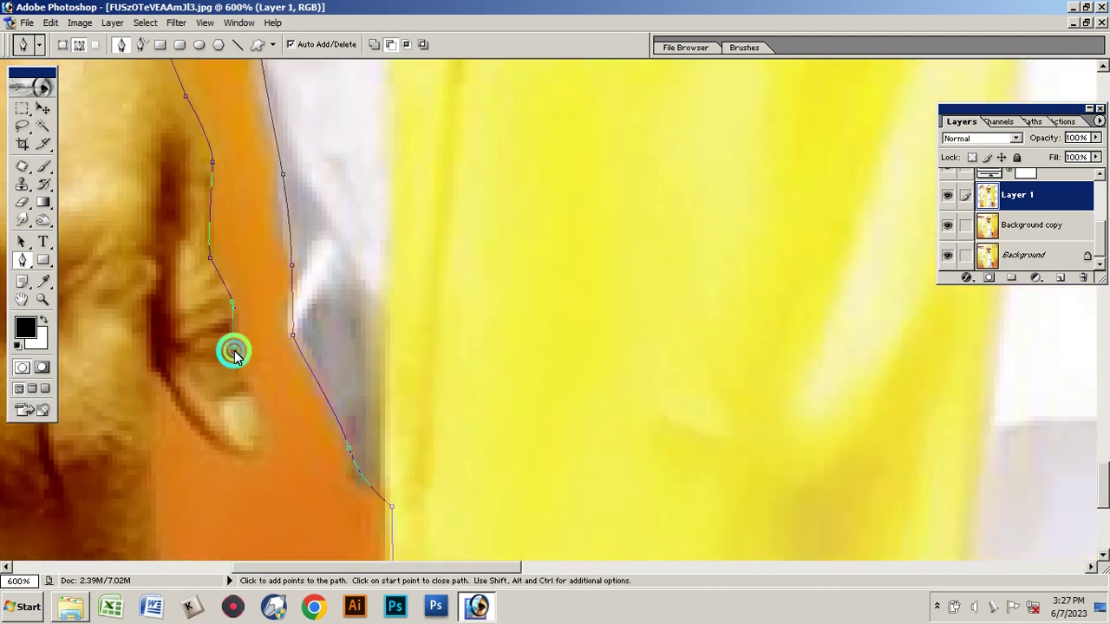
left_click(233, 350)
left_click_drag(266, 438, 217, 442)
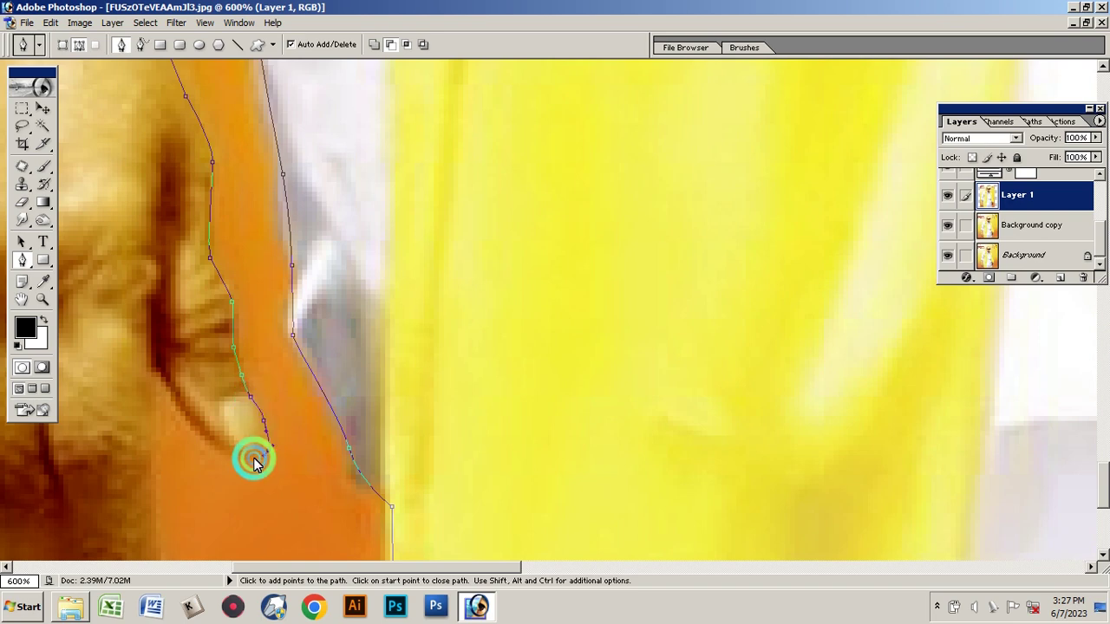
left_click(216, 437)
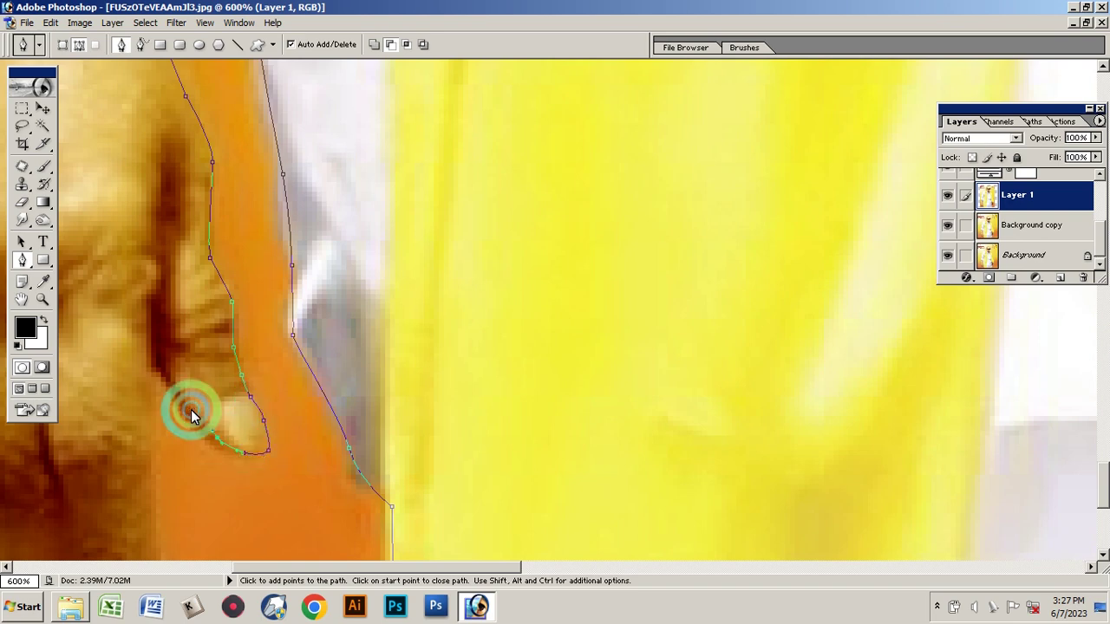
left_click(184, 397)
Continue the path down and around the next fingers' bottom corners and tips
left_click_drag(150, 351, 256, 248)
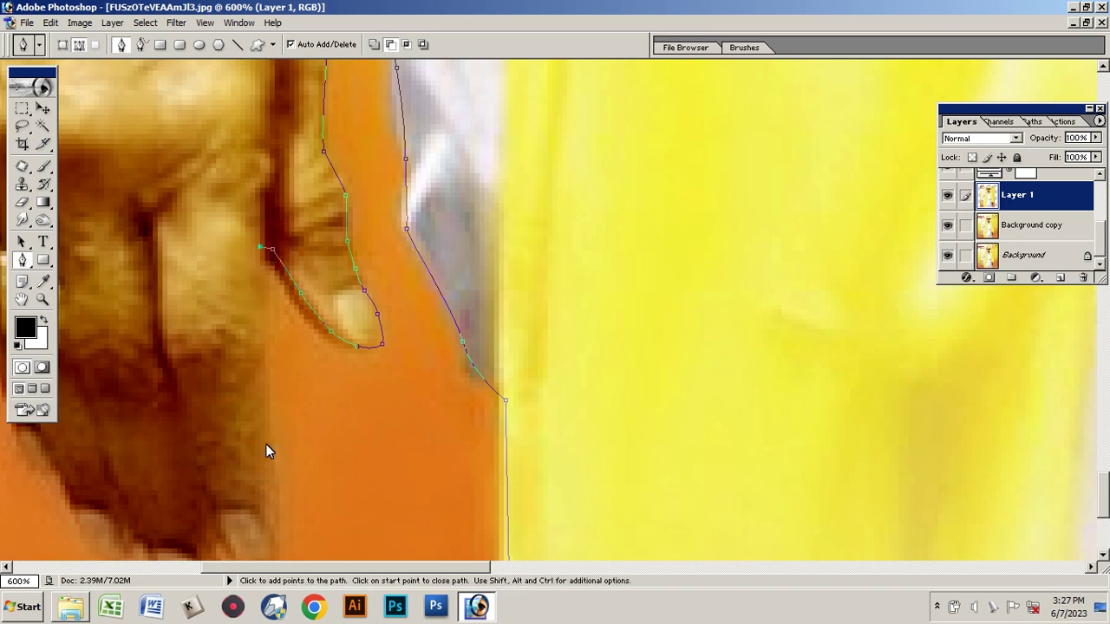
left_click_drag(263, 429, 273, 469)
left_click(273, 528)
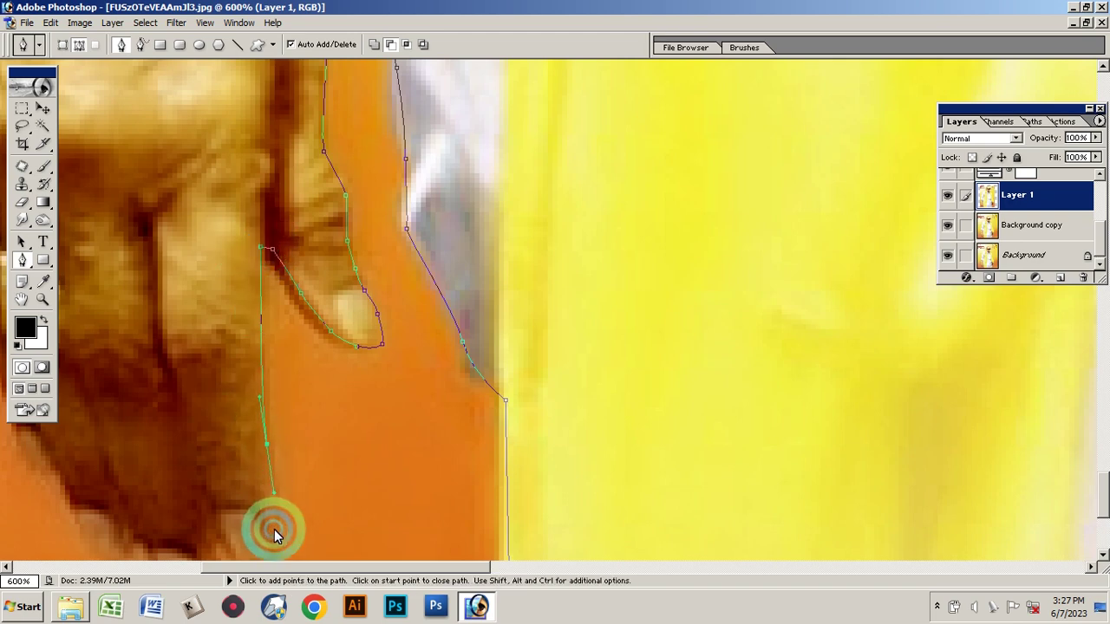
left_click_drag(272, 528, 263, 329)
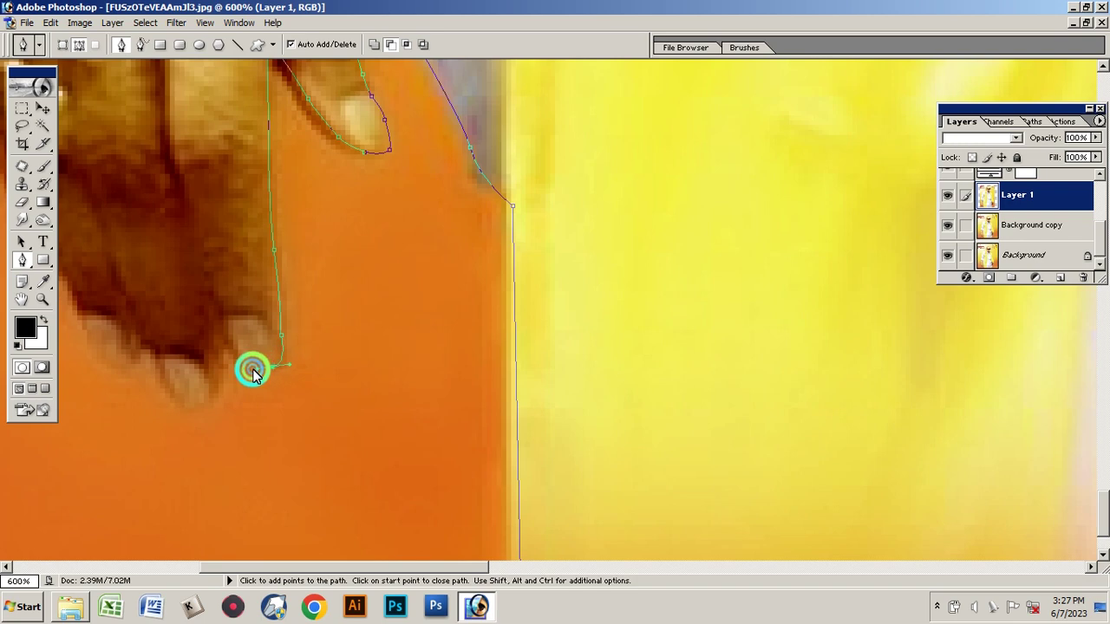
left_click_drag(252, 371, 227, 347)
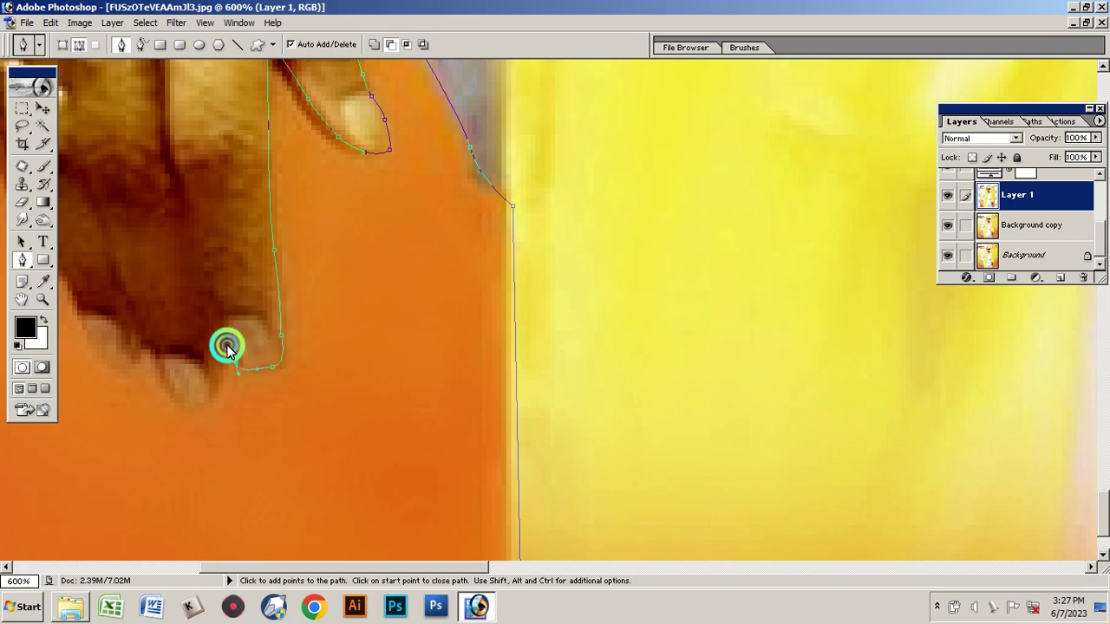
left_click(216, 393)
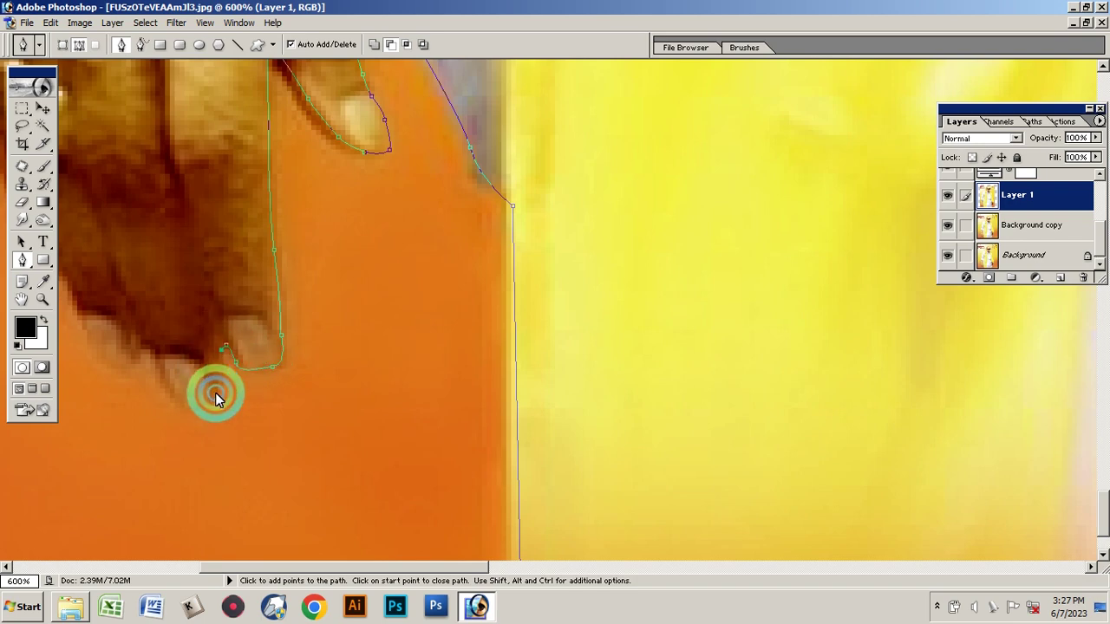
mouse_move(203, 404)
left_mouse_down()
mouse_move(176, 410)
mouse_move(144, 364)
mouse_move(286, 384)
left_mouse_up()
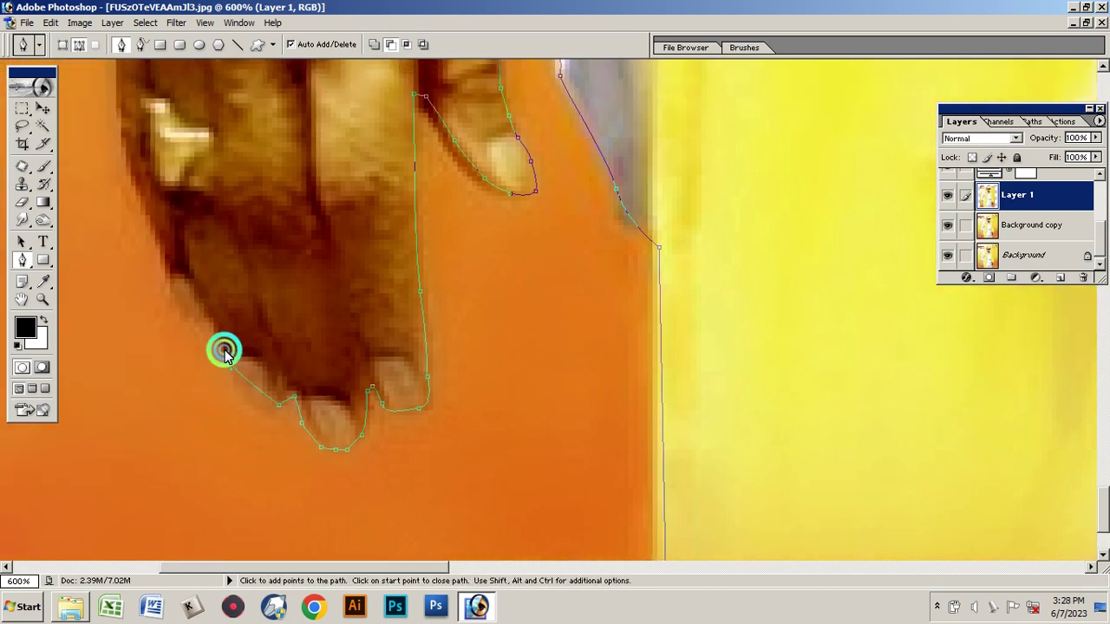
Curve the path up the last finger and the side of the hand toward the wrist
left_click_drag(229, 362, 215, 310)
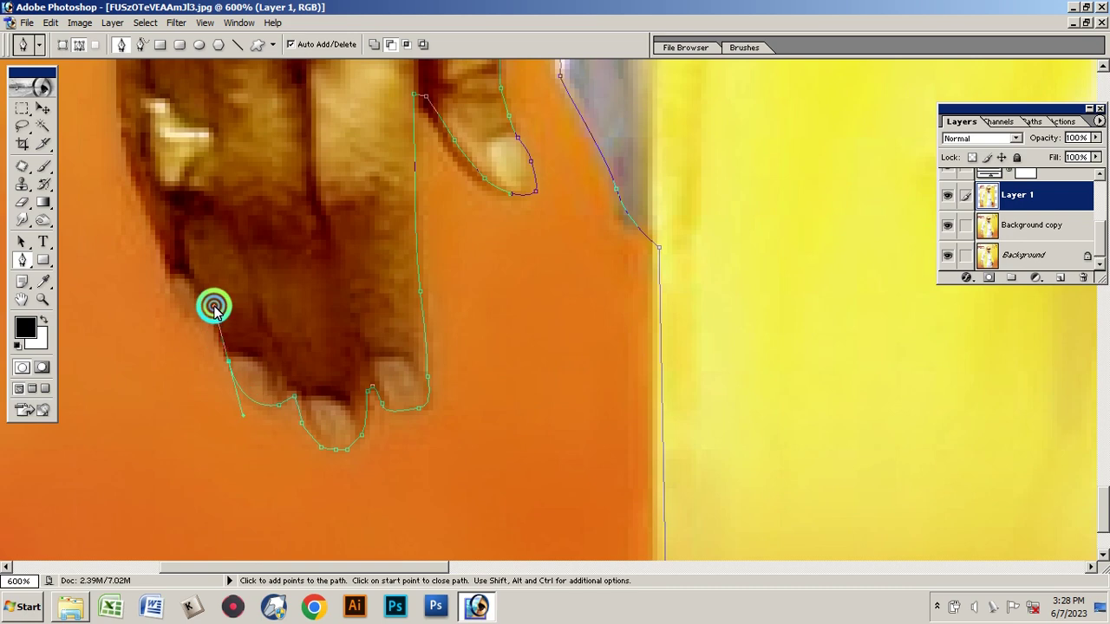
left_click(226, 365)
left_click_drag(208, 319, 178, 298)
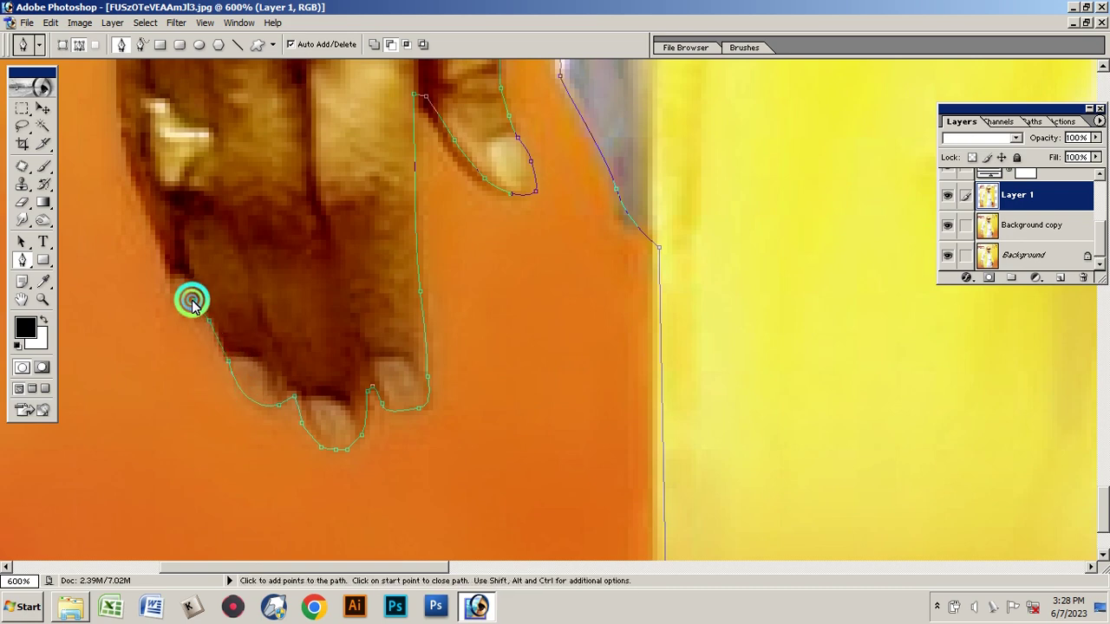
left_click_drag(168, 241, 152, 189)
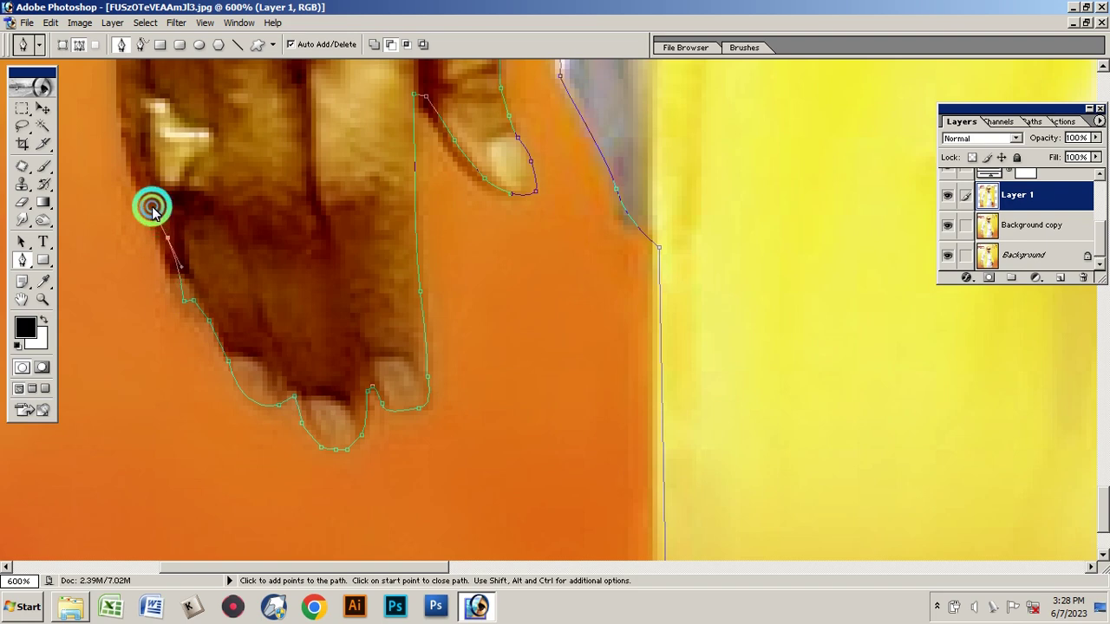
left_click(147, 201)
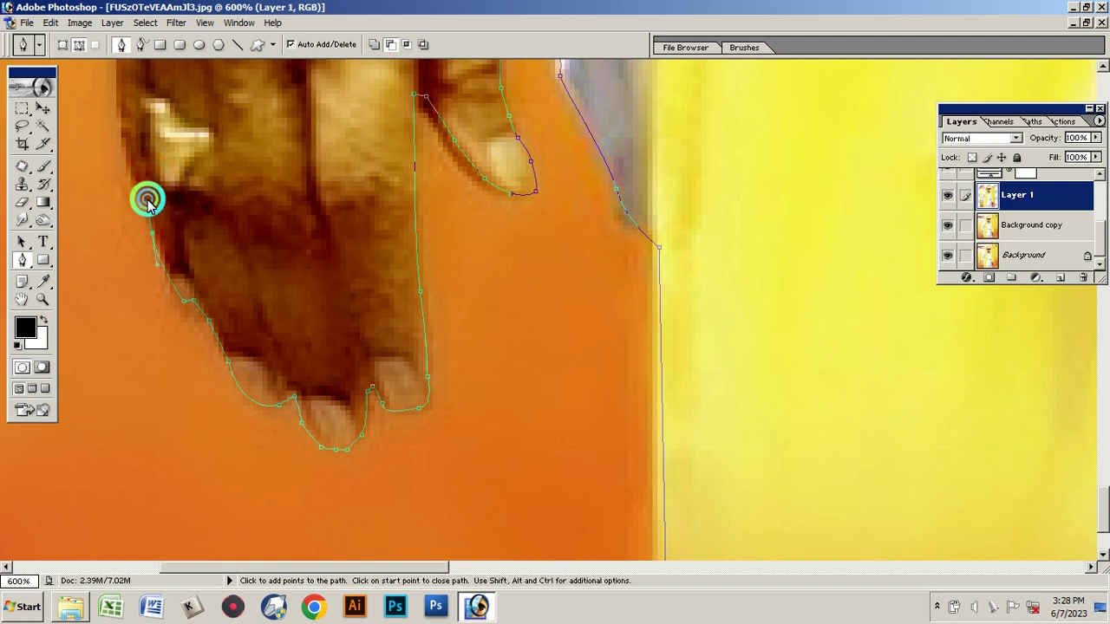
left_click_drag(149, 143, 315, 463)
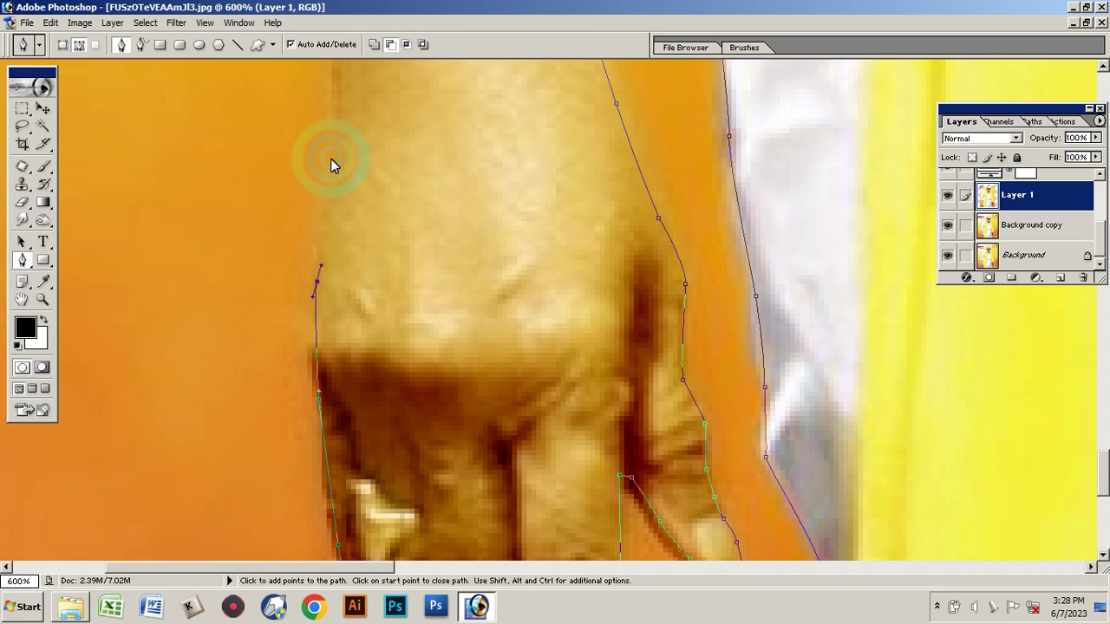
Trace pen anchors up the arm's left edge to where it meets the white sleeve
left_click_drag(352, 74, 291, 392)
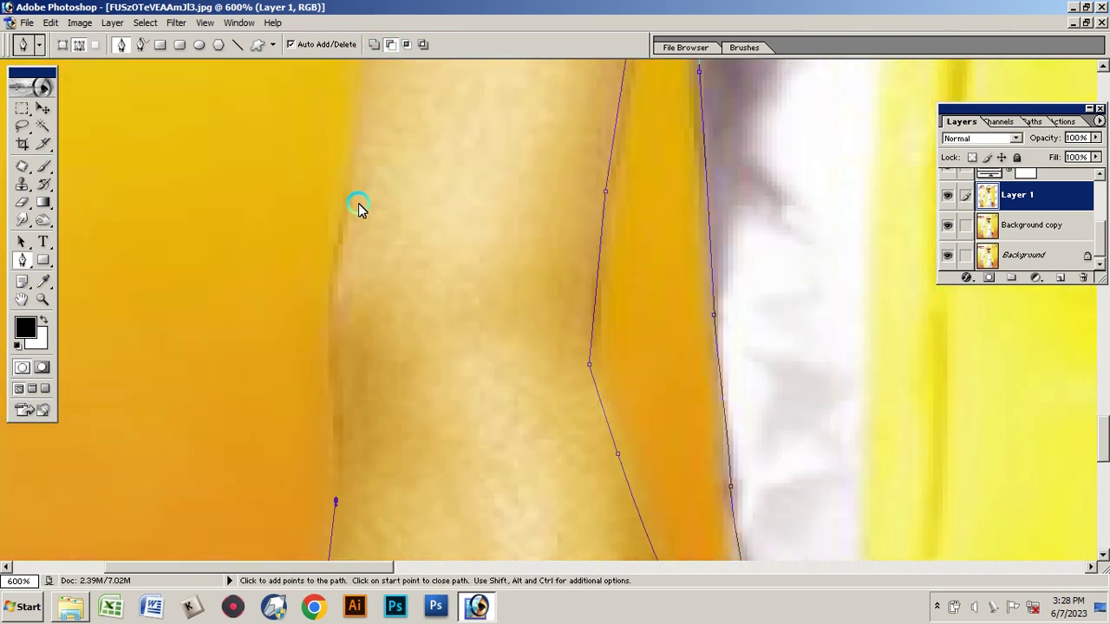
left_click_drag(356, 169, 359, 335)
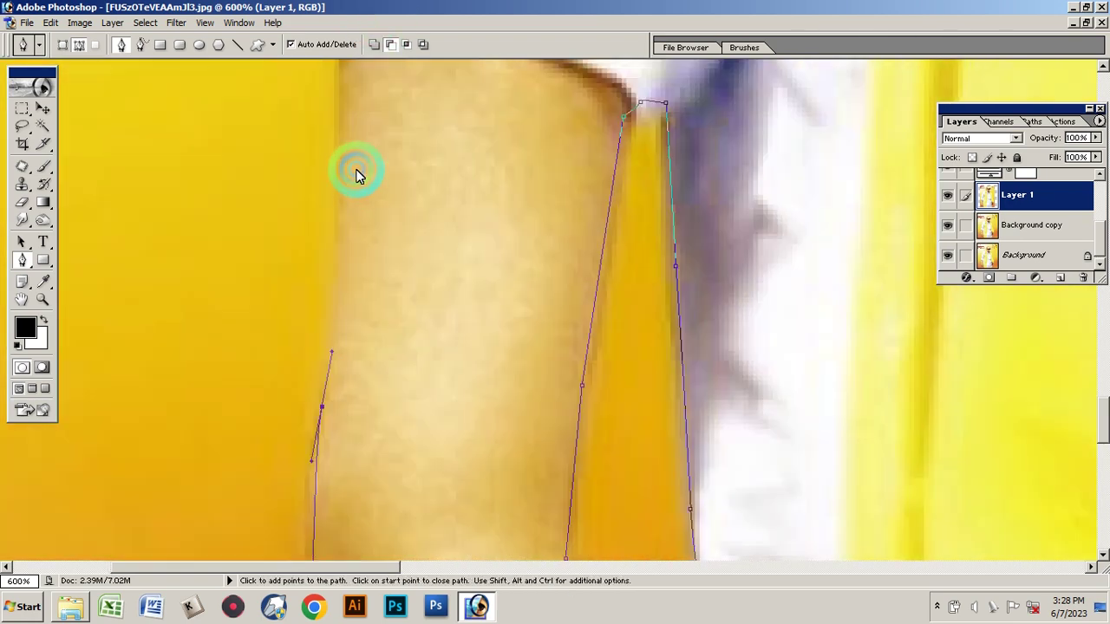
left_click(341, 137)
left_click_drag(341, 139, 387, 454)
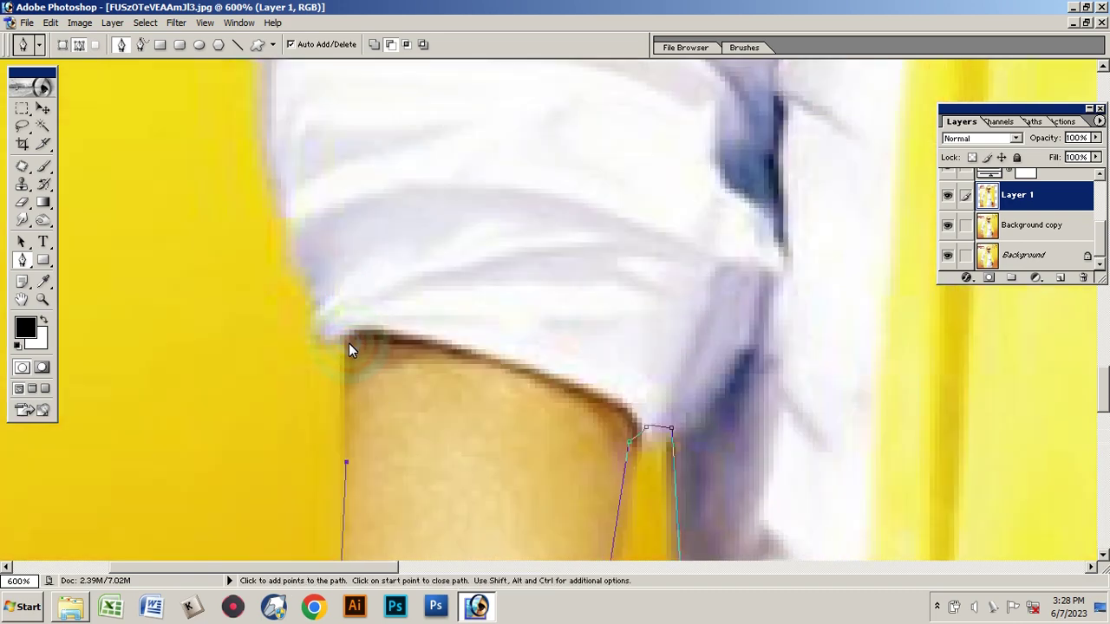
left_click(348, 341)
left_click(317, 331)
left_click_drag(289, 230, 289, 218)
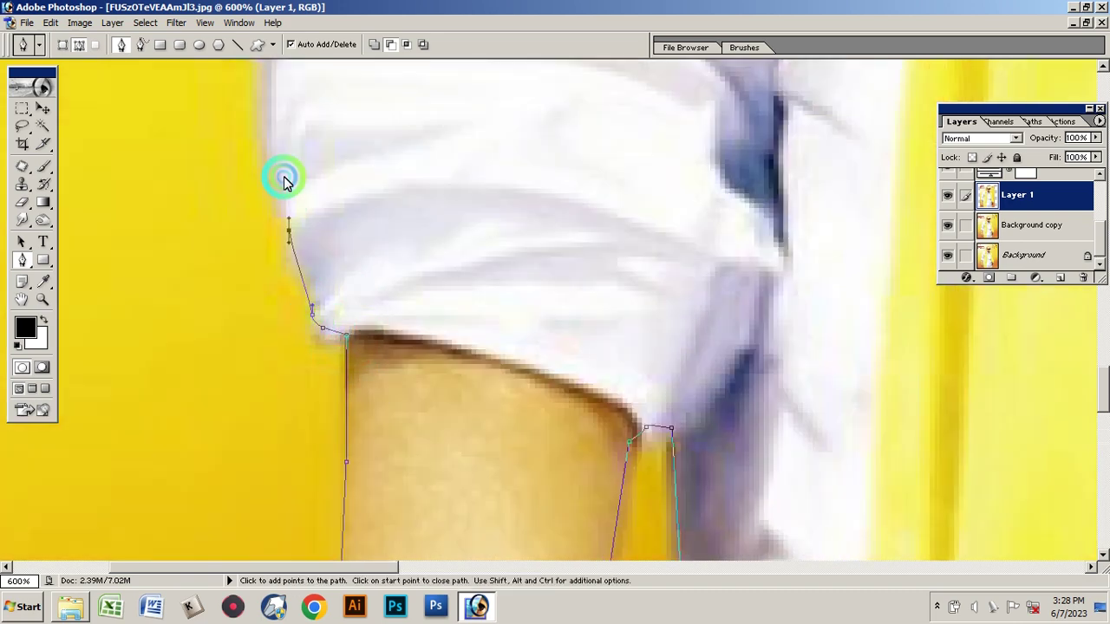
left_click(272, 158)
Continue the path with curved anchors up the white sleeve's edge
scroll(297, 179, "up", 3)
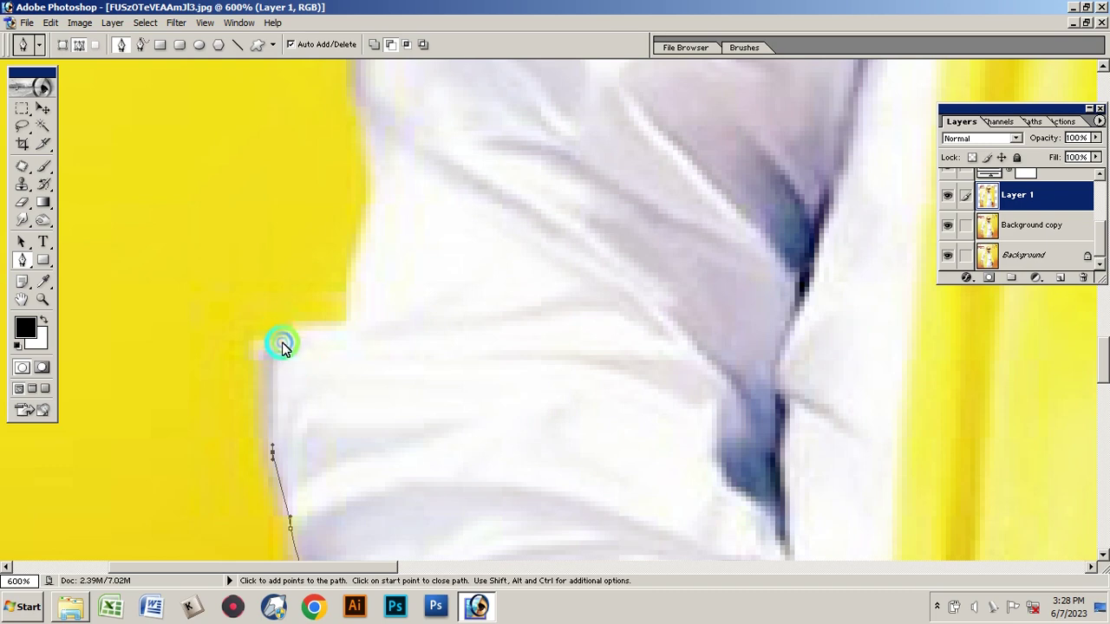
left_click(351, 318)
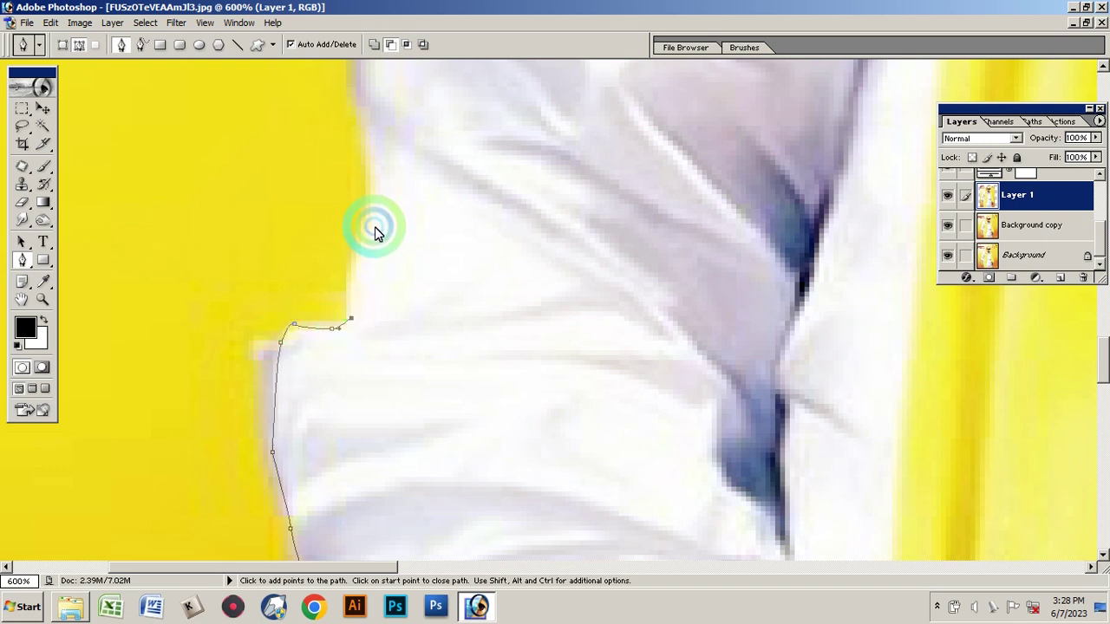
left_click_drag(374, 211, 374, 192)
scroll(384, 503, "up", 3)
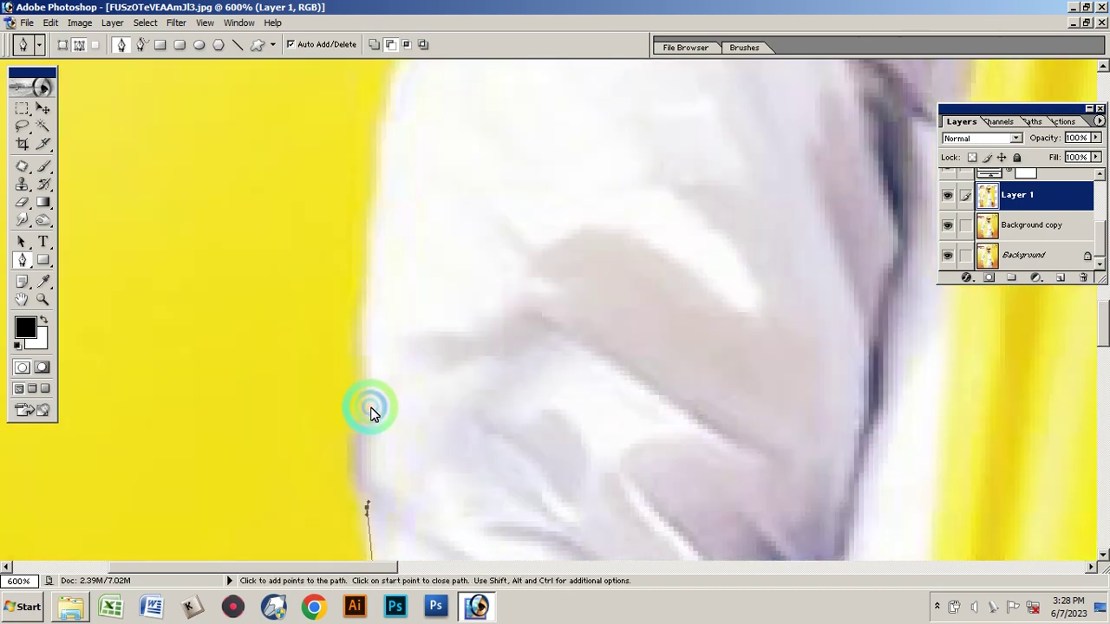
left_click(369, 387)
left_click_drag(369, 299, 372, 270)
mouse_move(382, 192)
left_mouse_down()
mouse_move(422, 153)
mouse_move(376, 422)
left_mouse_up()
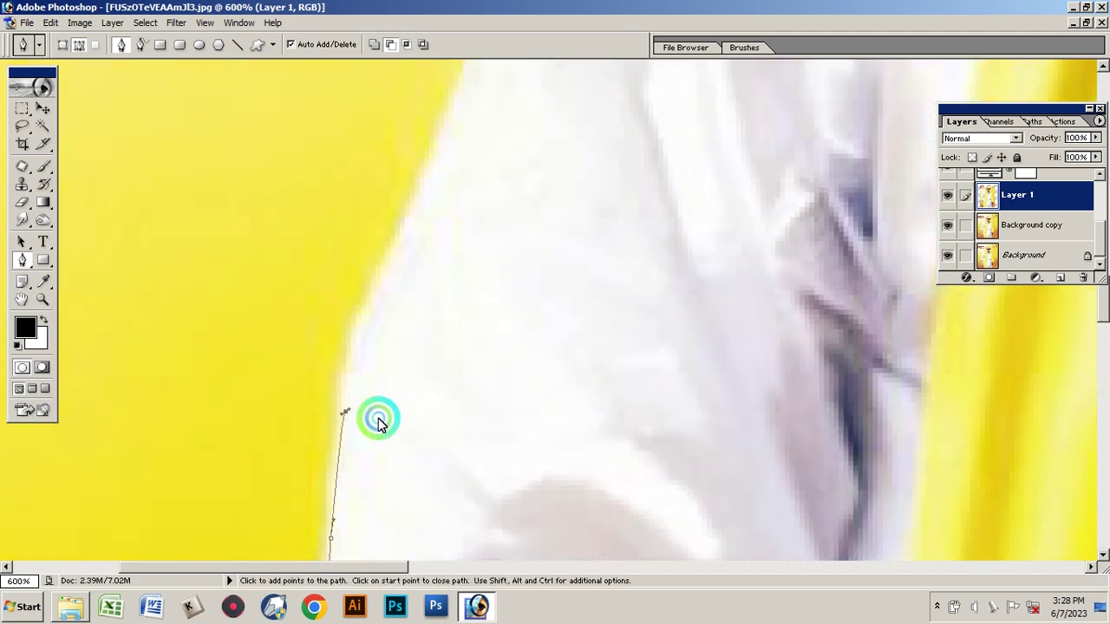
left_click(384, 287)
left_click(443, 135)
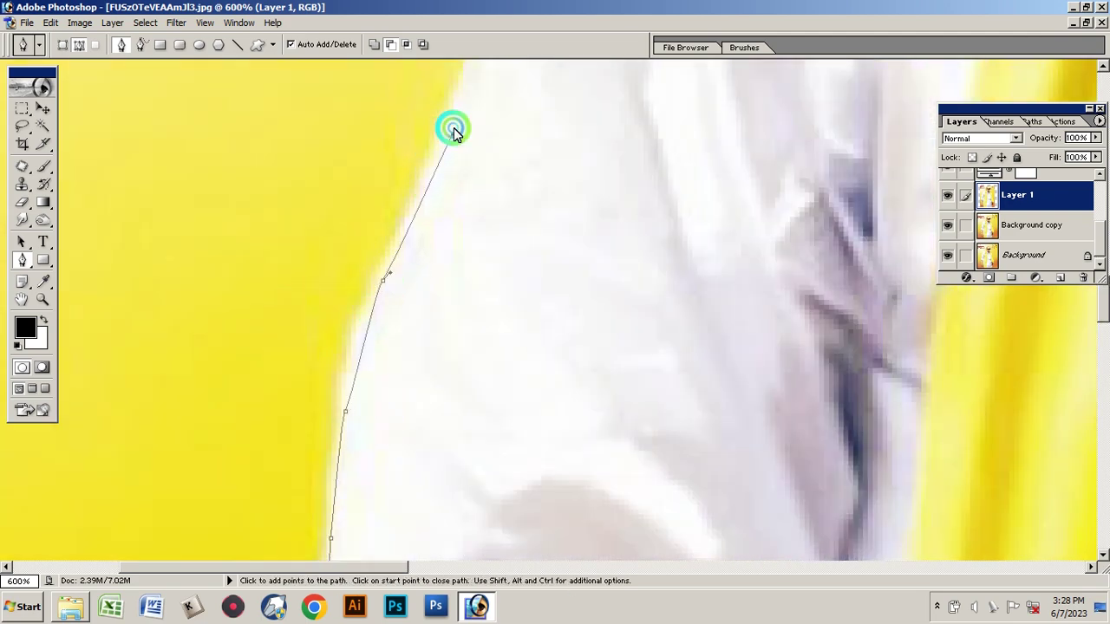
left_click_drag(448, 129, 382, 392)
left_click(460, 171)
Carry the path over the shoulder to a curved anchor at the ear's base
left_click_drag(501, 101, 435, 321)
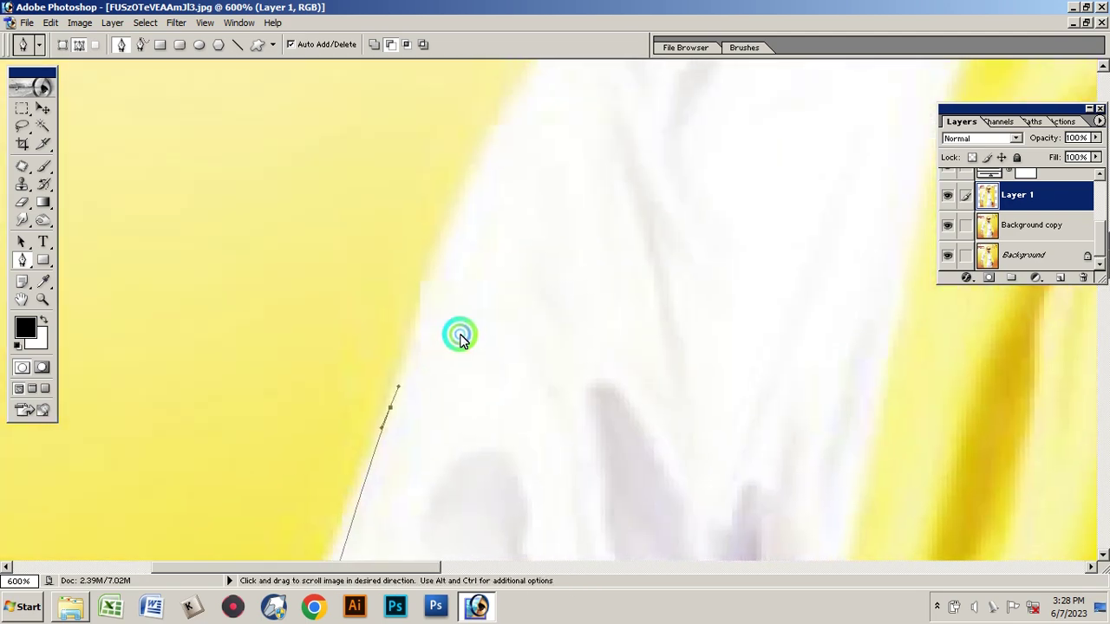
left_click(477, 174)
left_click_drag(568, 184, 375, 434)
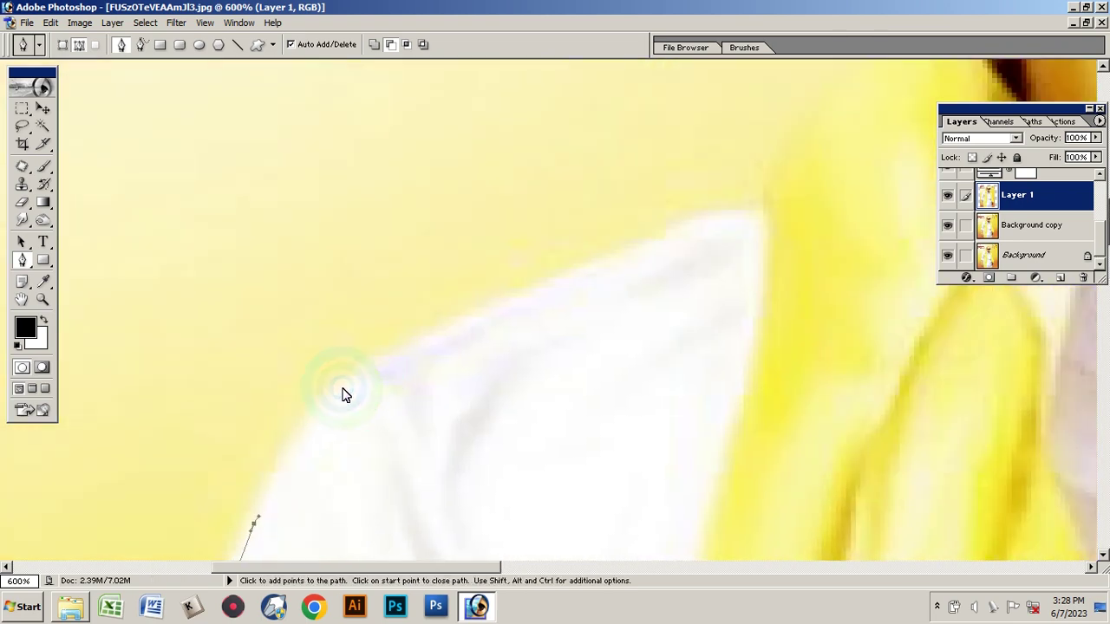
left_click_drag(341, 388, 399, 353)
left_click(614, 262)
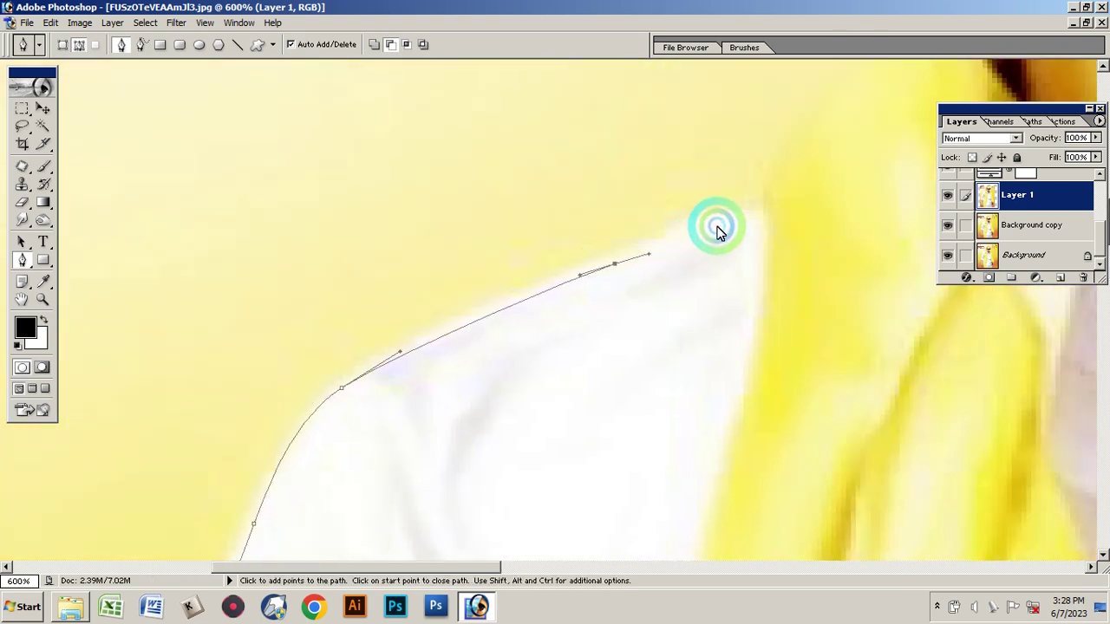
mouse_move(725, 222)
left_mouse_down()
mouse_move(778, 199)
mouse_move(633, 433)
left_mouse_up()
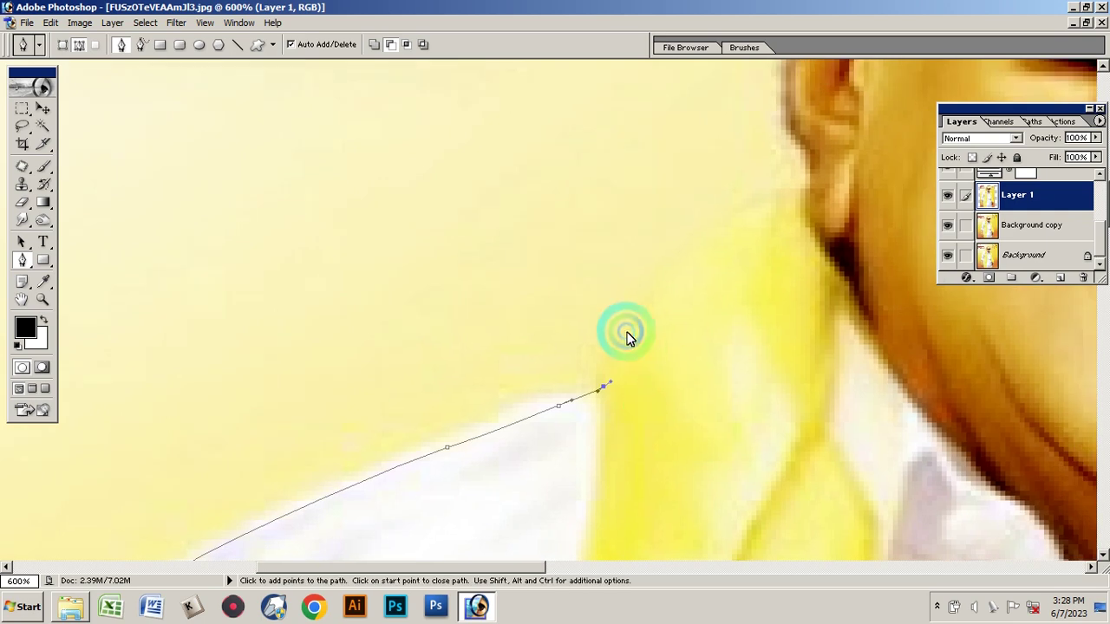
left_click(734, 212)
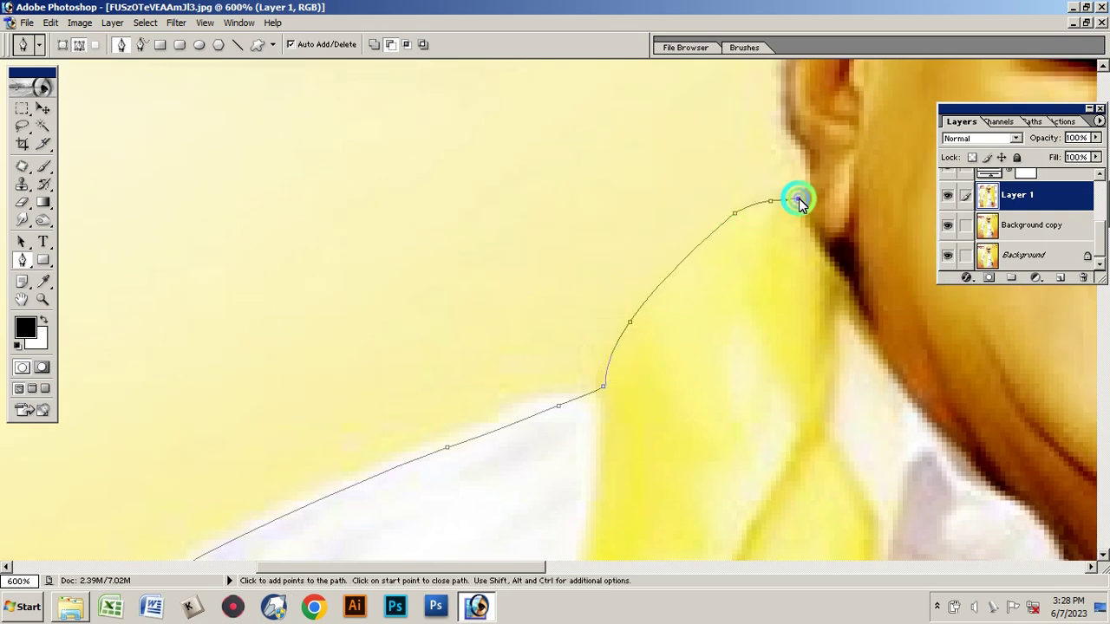
mouse_move(817, 182)
left_mouse_down()
mouse_move(817, 158)
mouse_move(751, 449)
left_mouse_up()
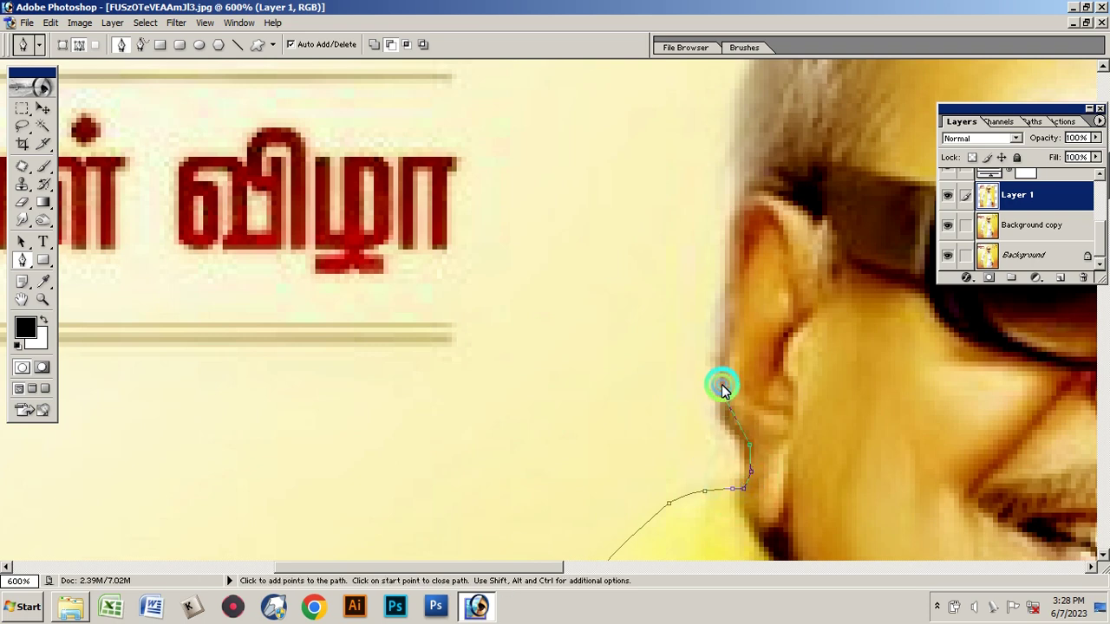
Trace the path up the back of the ear, along the hair and over the head
left_click_drag(724, 396, 713, 362)
left_click(729, 284)
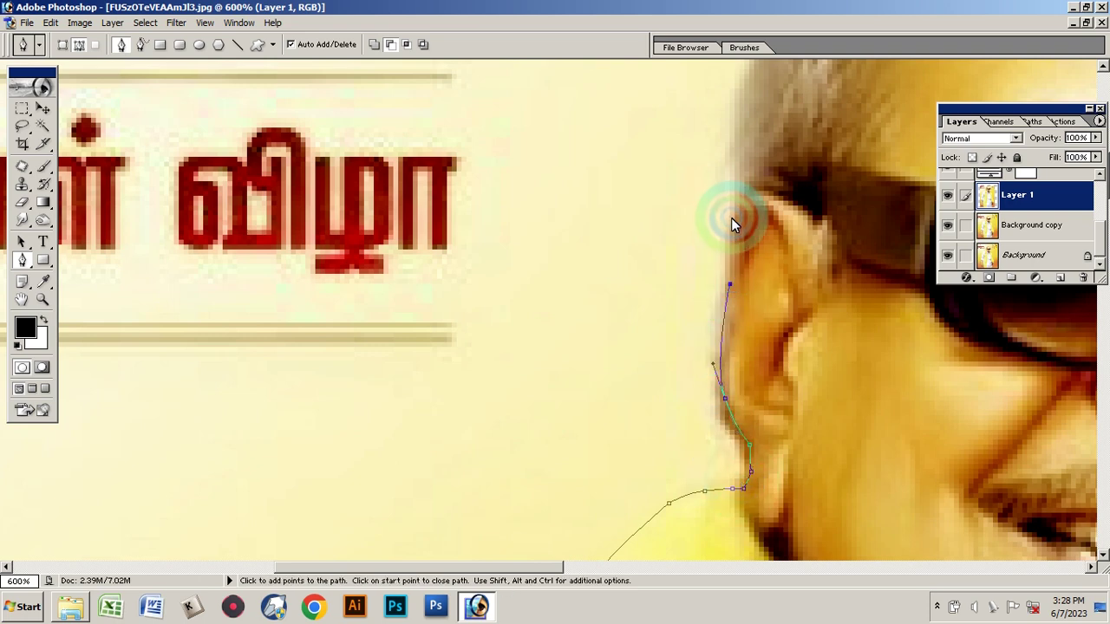
left_click_drag(744, 228, 701, 403)
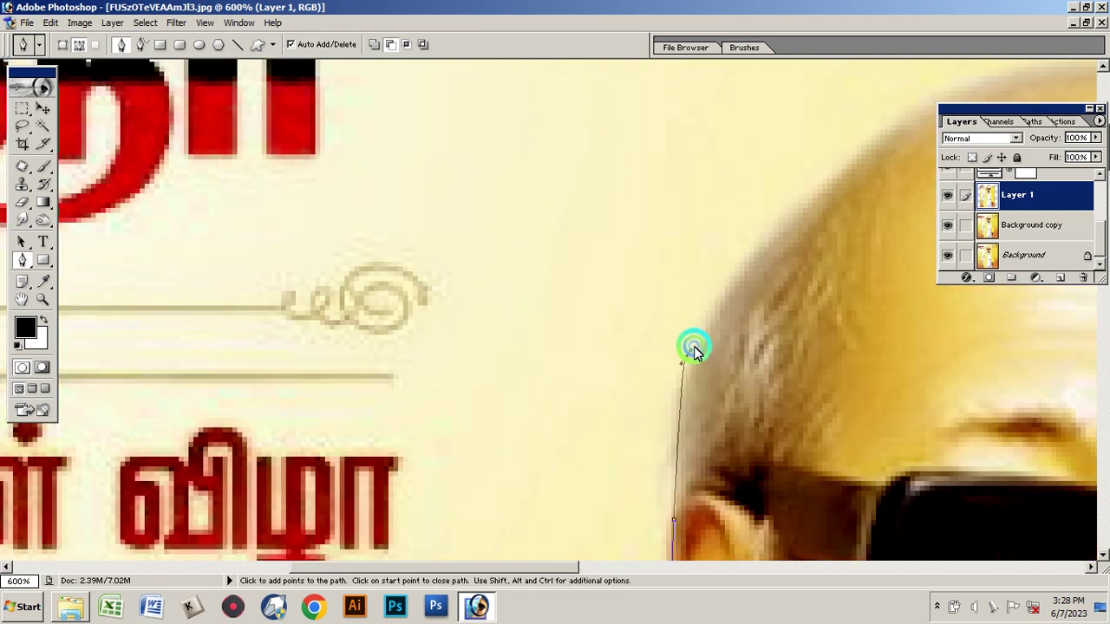
mouse_move(694, 350)
left_mouse_down()
mouse_move(764, 245)
mouse_move(743, 349)
left_mouse_up()
left_click(733, 288)
left_click(817, 198)
left_click_drag(868, 149, 690, 316)
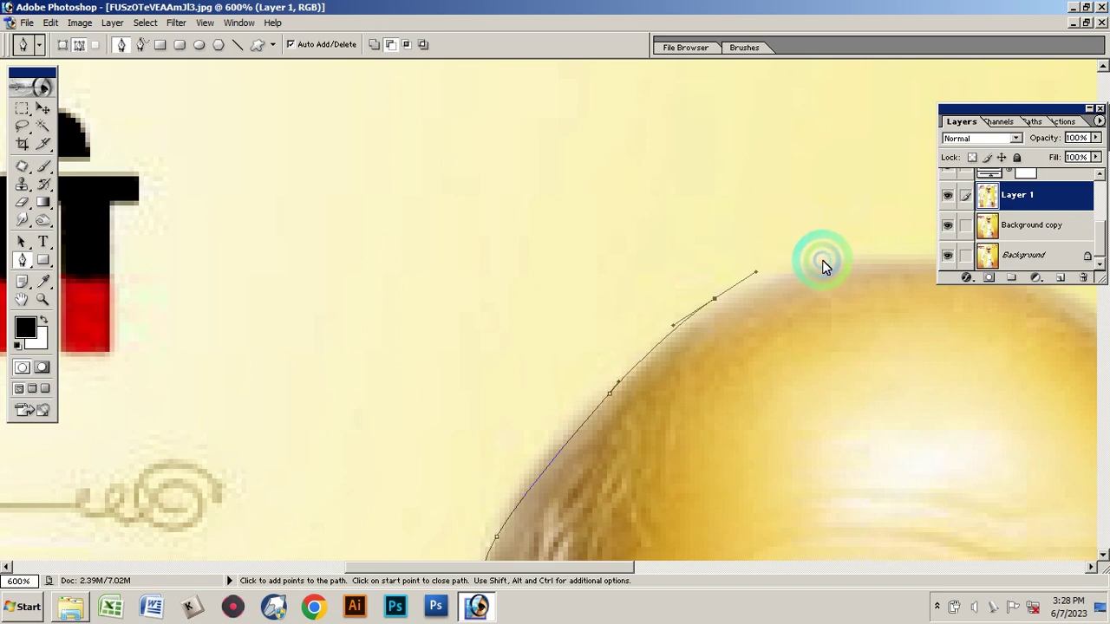
mouse_move(834, 260)
left_mouse_down()
mouse_move(858, 260)
mouse_move(605, 188)
left_mouse_up()
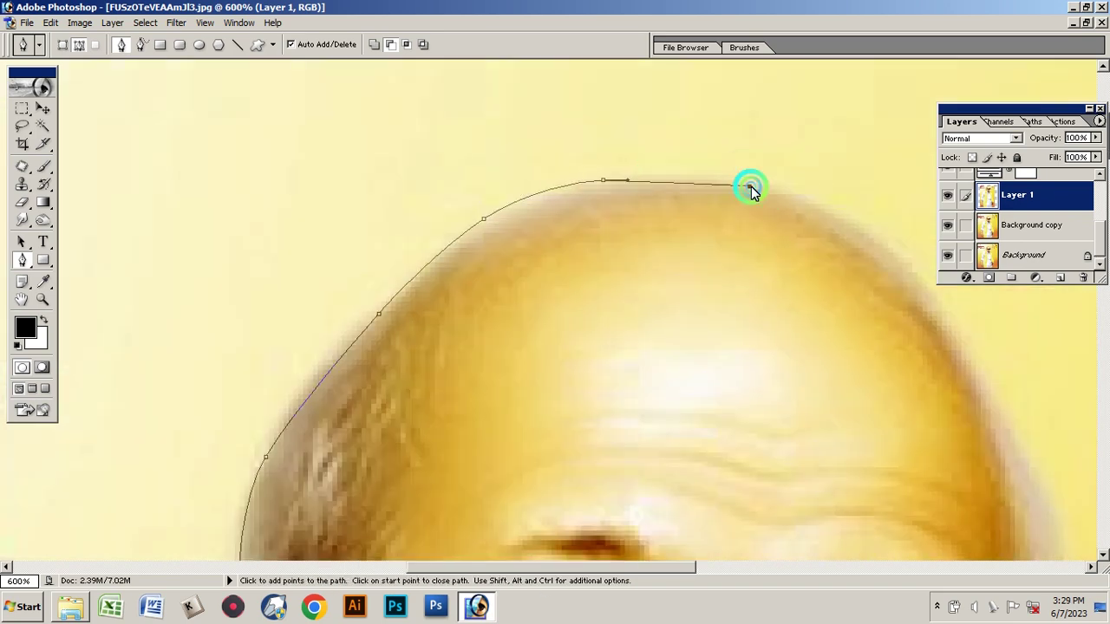
left_click_drag(750, 187, 789, 202)
left_click_drag(917, 280, 655, 275)
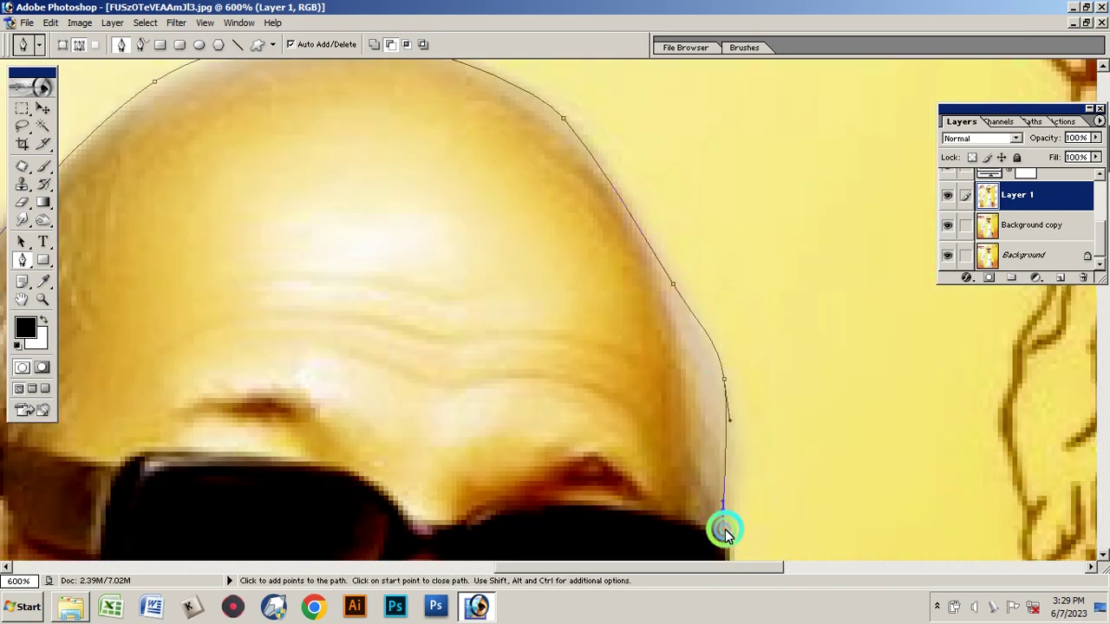
Curve the path past the sunglasses, down the cheek and along the jawline
left_click_drag(685, 508, 560, 193)
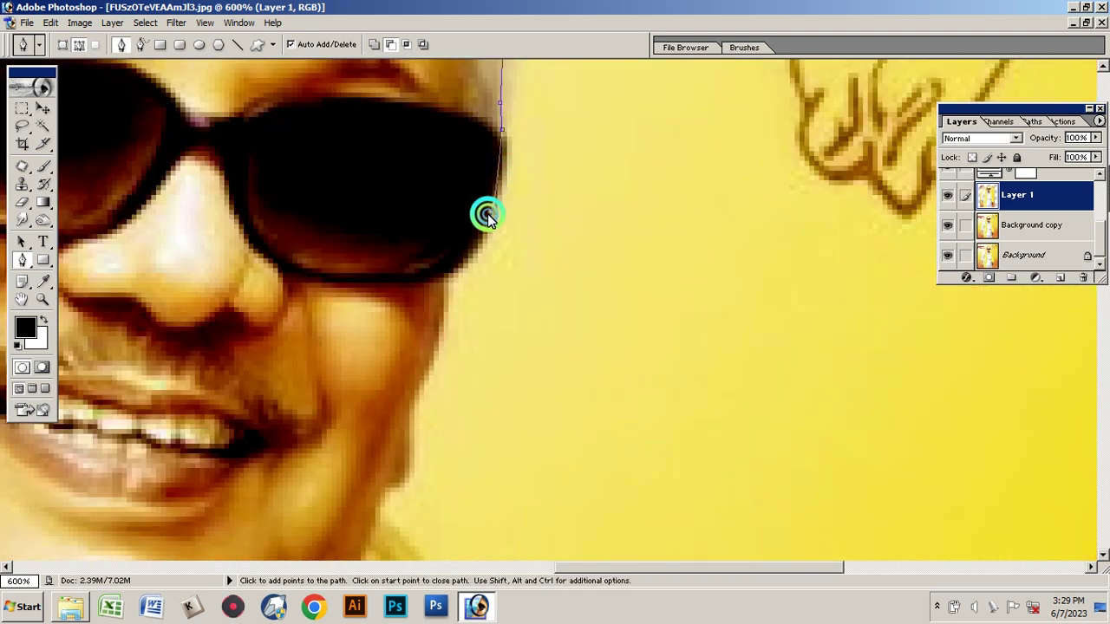
mouse_move(474, 256)
left_mouse_down()
mouse_move(439, 289)
mouse_move(441, 328)
left_mouse_up()
left_click_drag(434, 368, 415, 390)
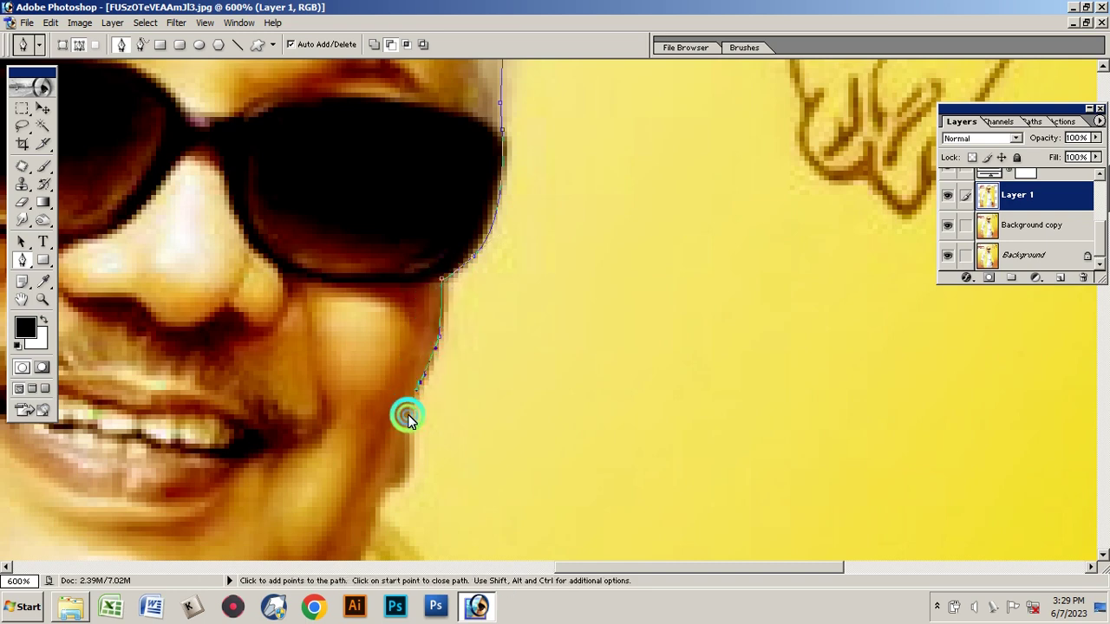
left_click(405, 485)
left_click(378, 490)
left_click_drag(376, 530, 437, 225)
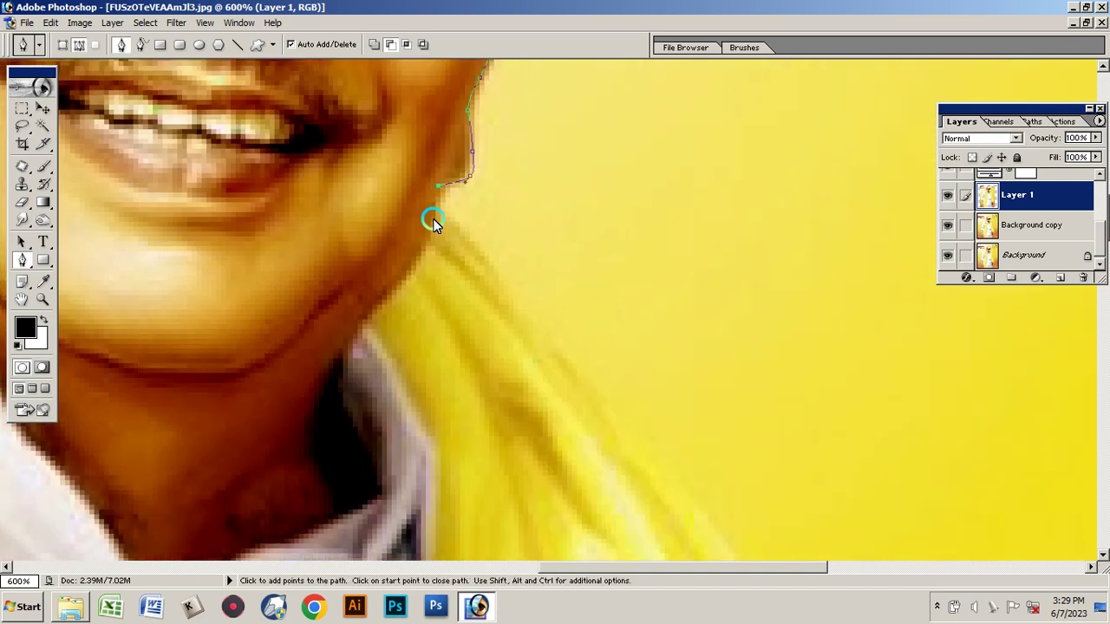
left_click(433, 219)
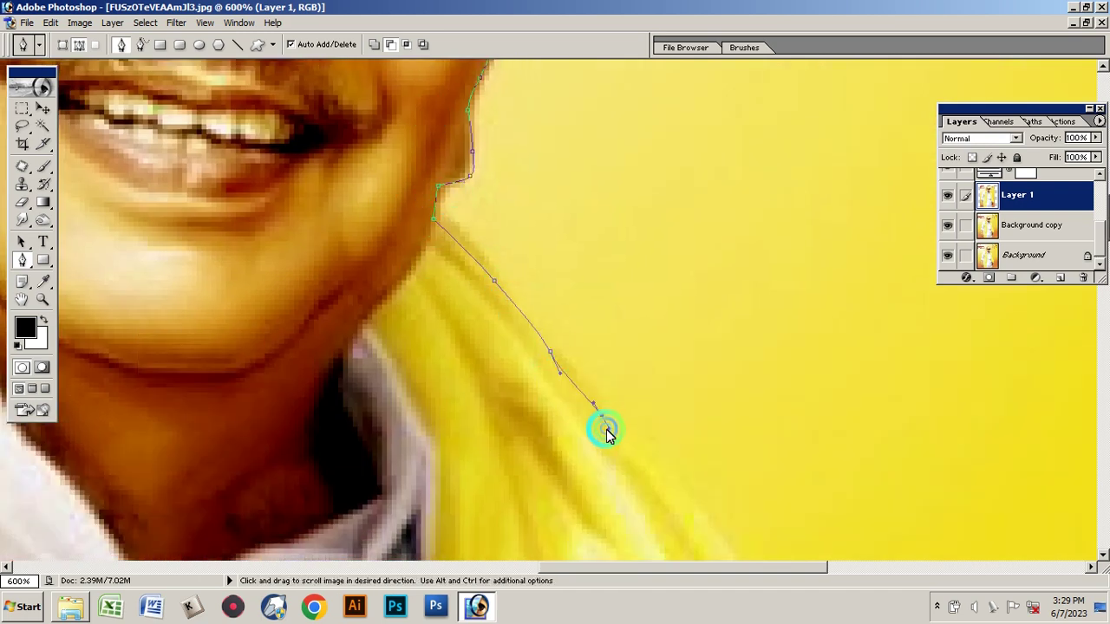
Follow the collar edge downward, undoing one misplaced anchor
left_click_drag(607, 429, 405, 243)
left_click(545, 402)
key("ctrl+z")
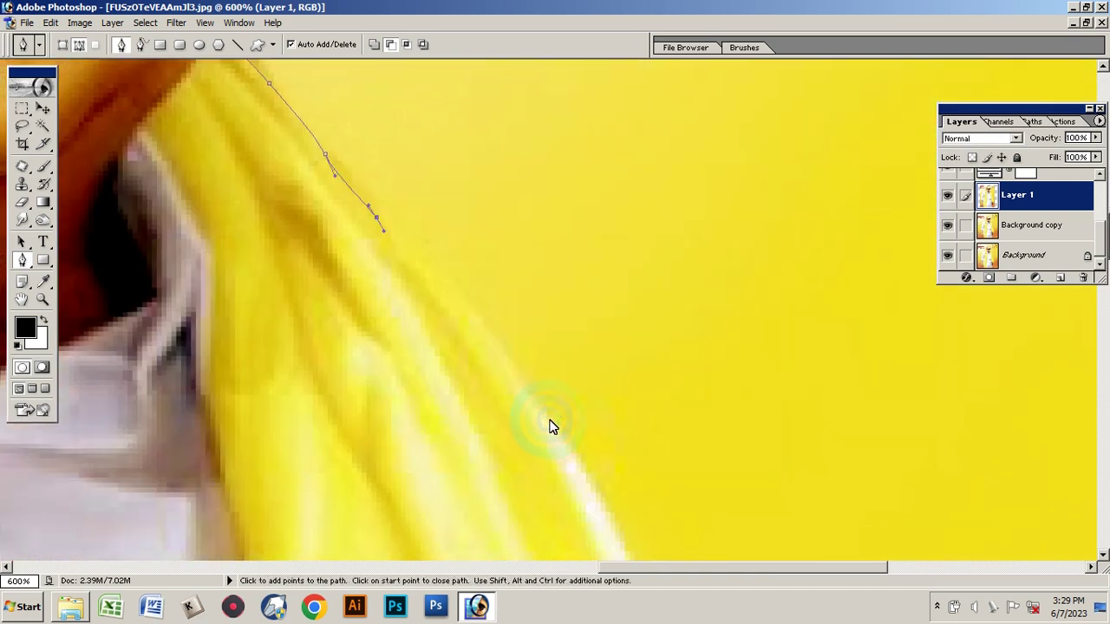
left_click_drag(552, 433, 405, 145)
left_click_drag(491, 299, 512, 328)
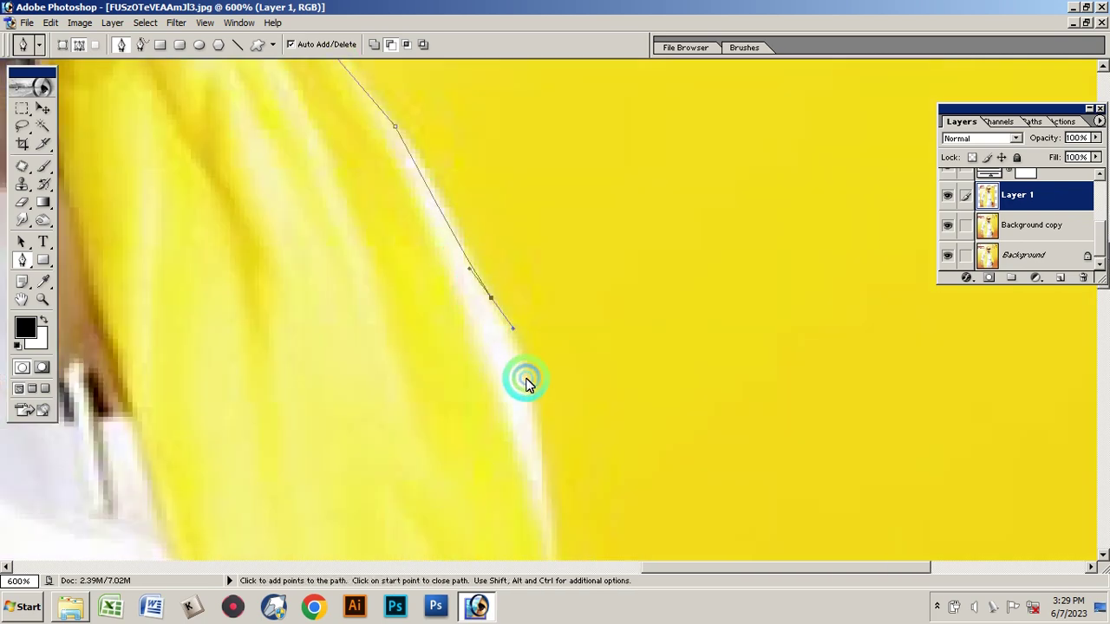
left_click(529, 414)
left_click_drag(534, 434, 478, 109)
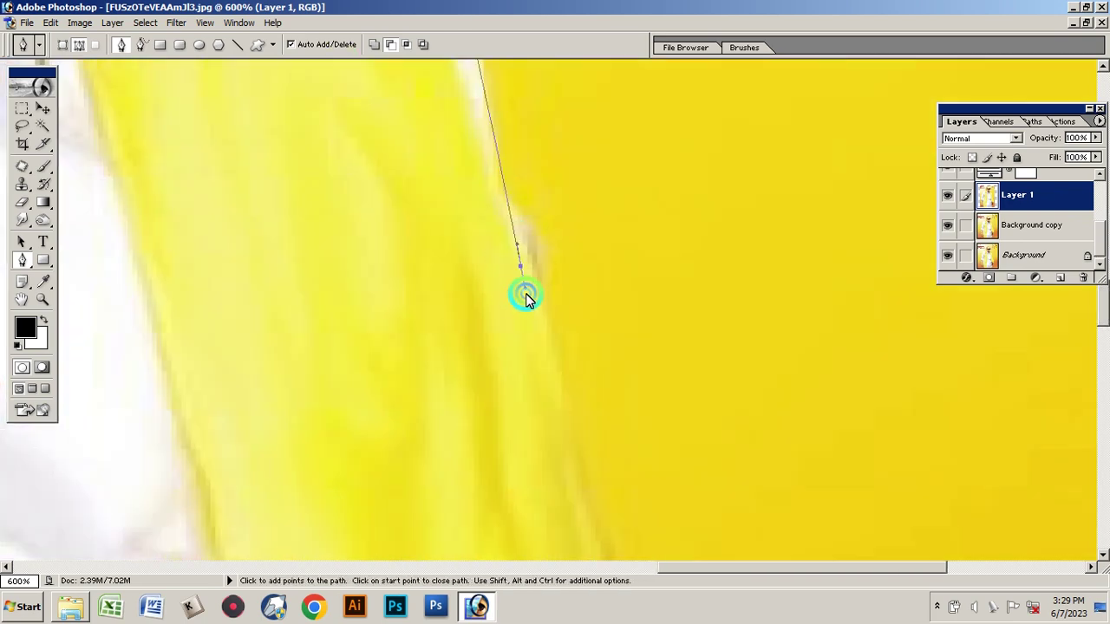
left_click_drag(547, 363, 440, 141)
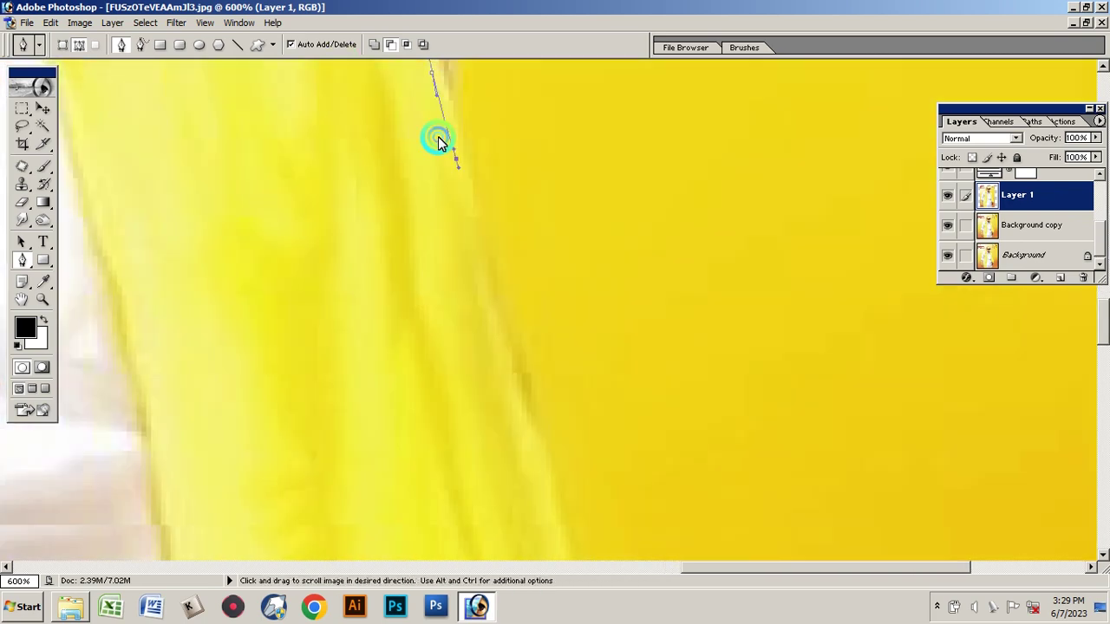
left_click(527, 399)
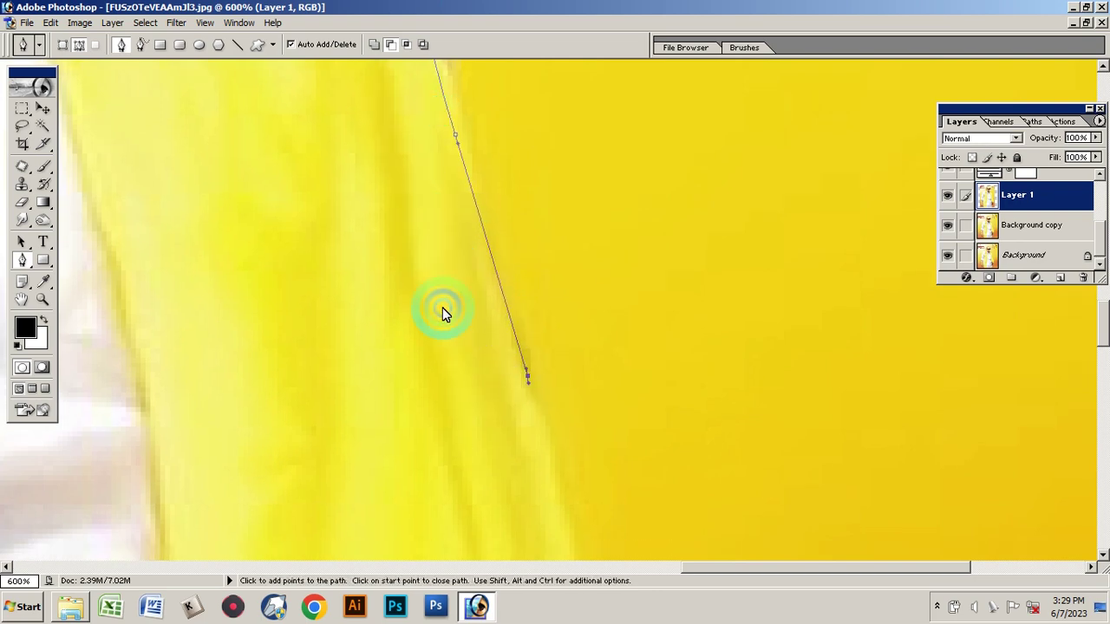
Trace around the white fold and the yellow fabric to where it meets the dark sleeve
mouse_move(442, 314)
left_mouse_down()
mouse_move(469, 321)
mouse_move(411, 302)
left_mouse_up()
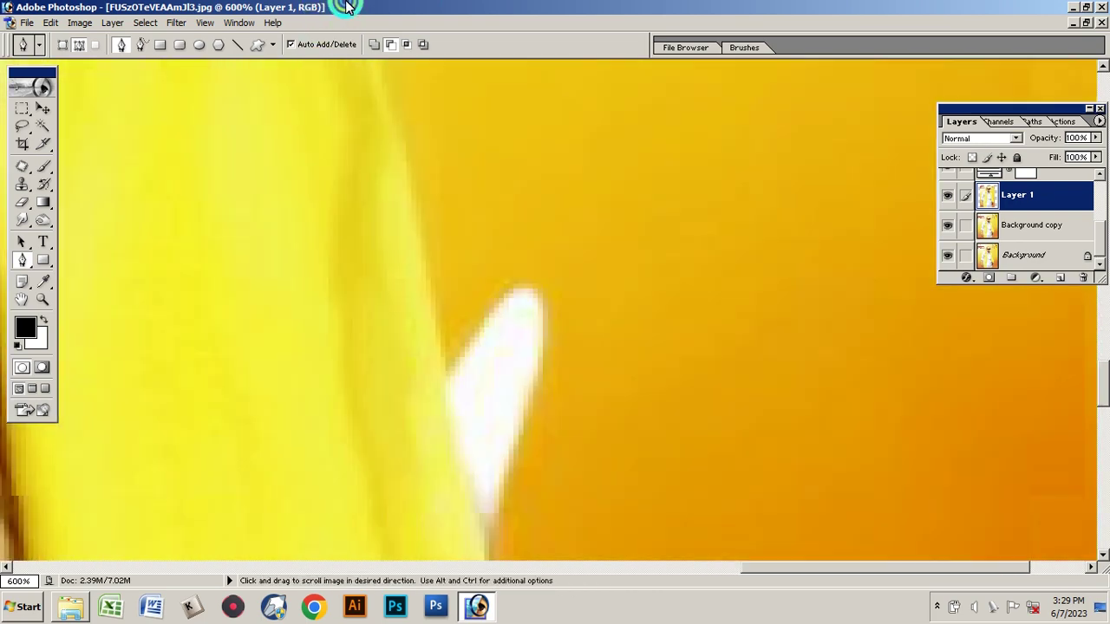
left_click_drag(435, 373, 457, 349)
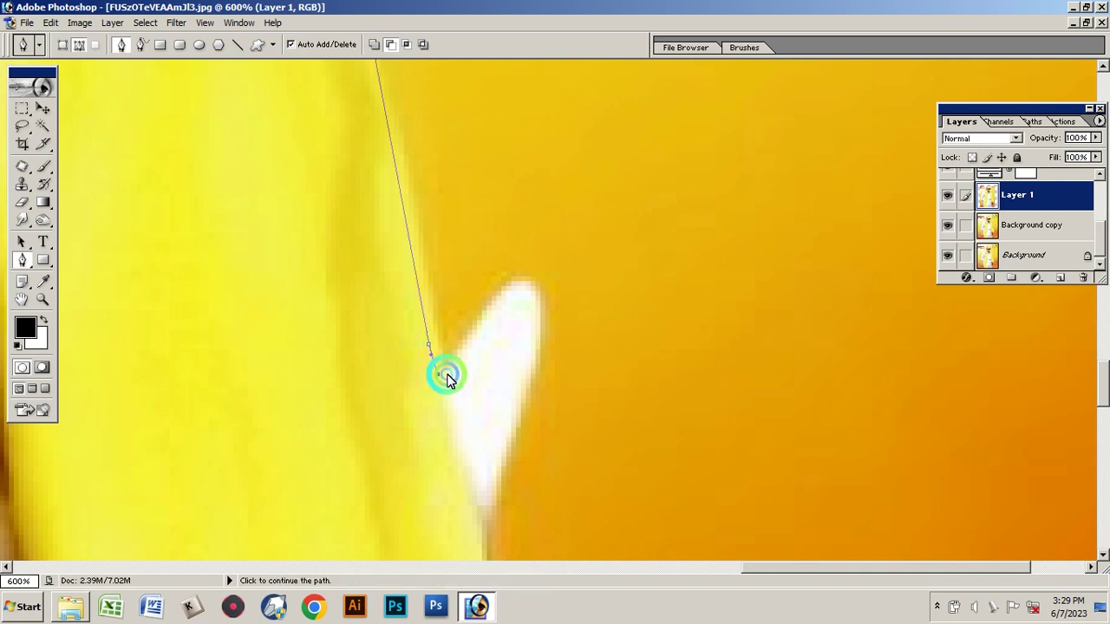
left_click_drag(514, 289, 531, 289)
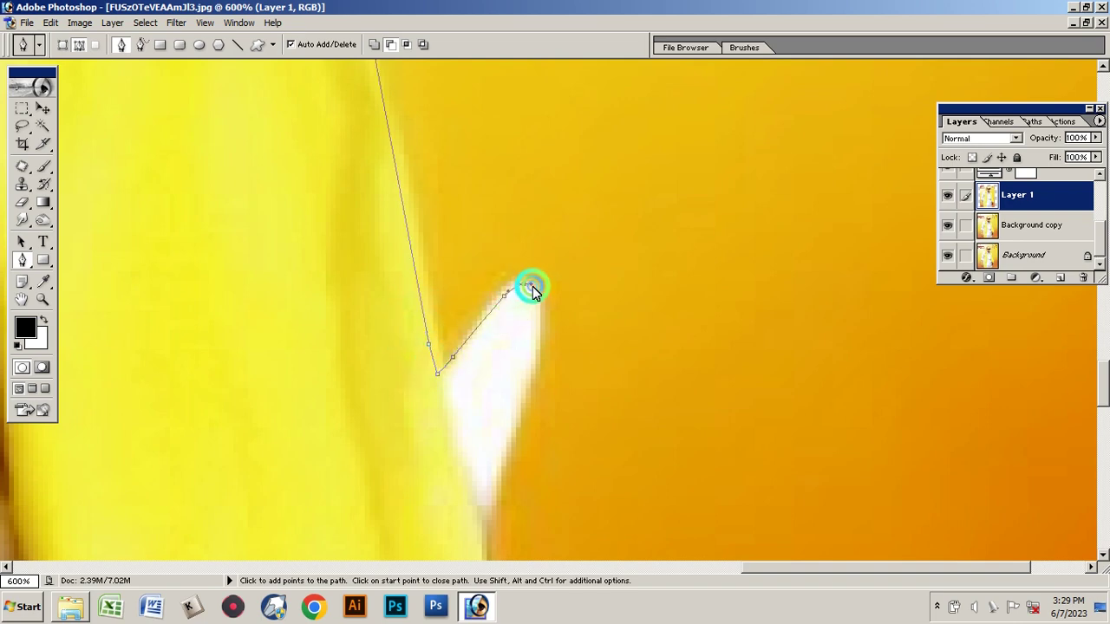
left_click_drag(535, 370, 530, 385)
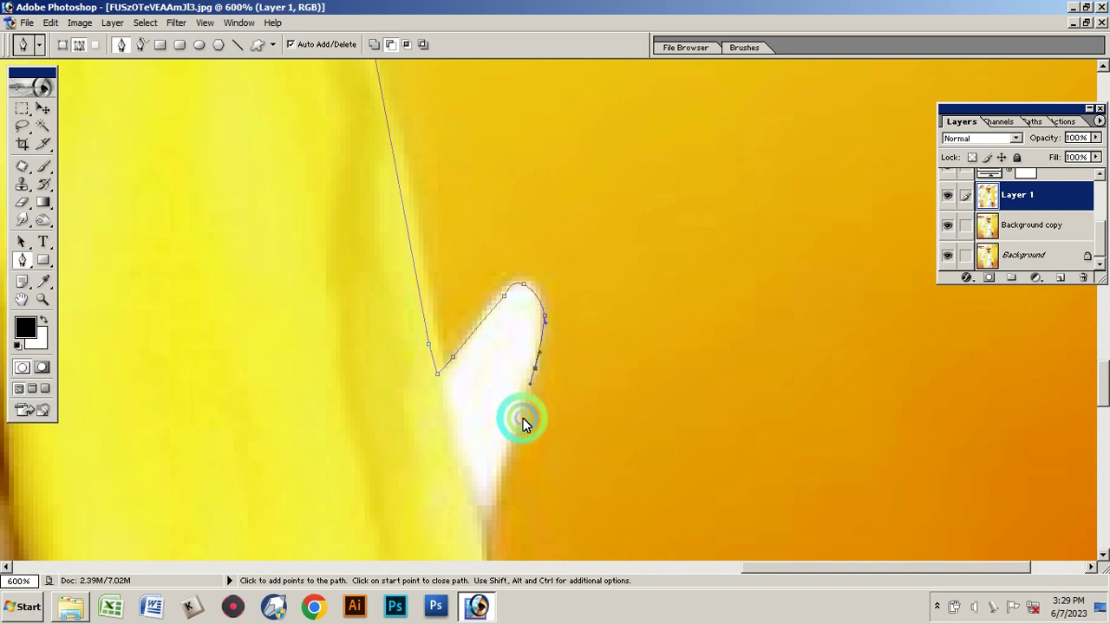
left_click(495, 482)
scroll(468, 299, "down", 3)
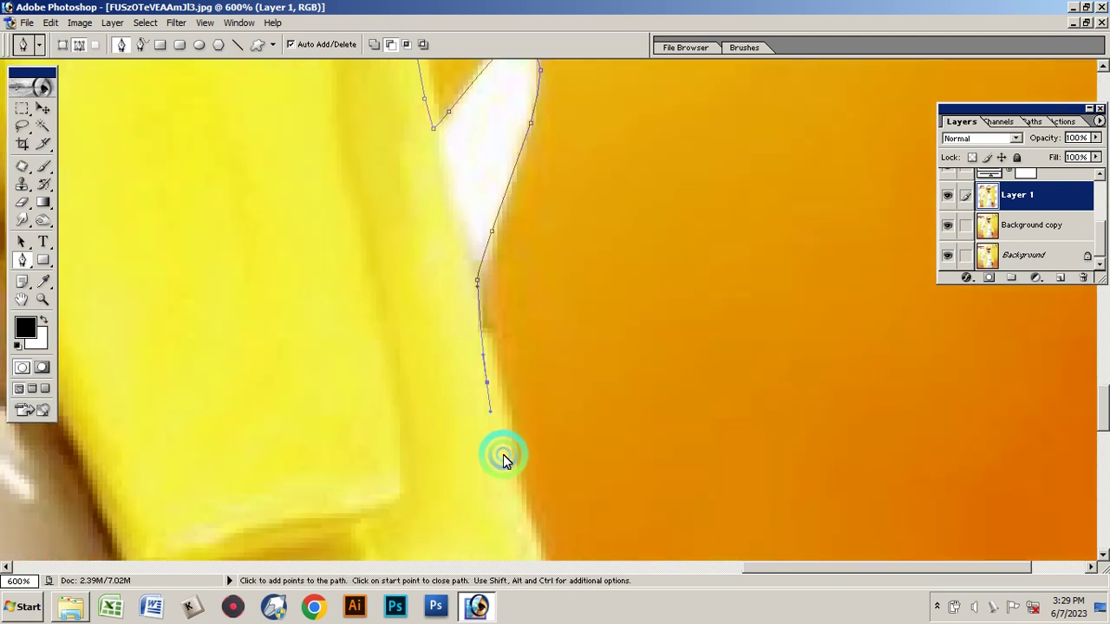
left_click_drag(498, 465, 411, 181)
left_click_drag(422, 224, 425, 255)
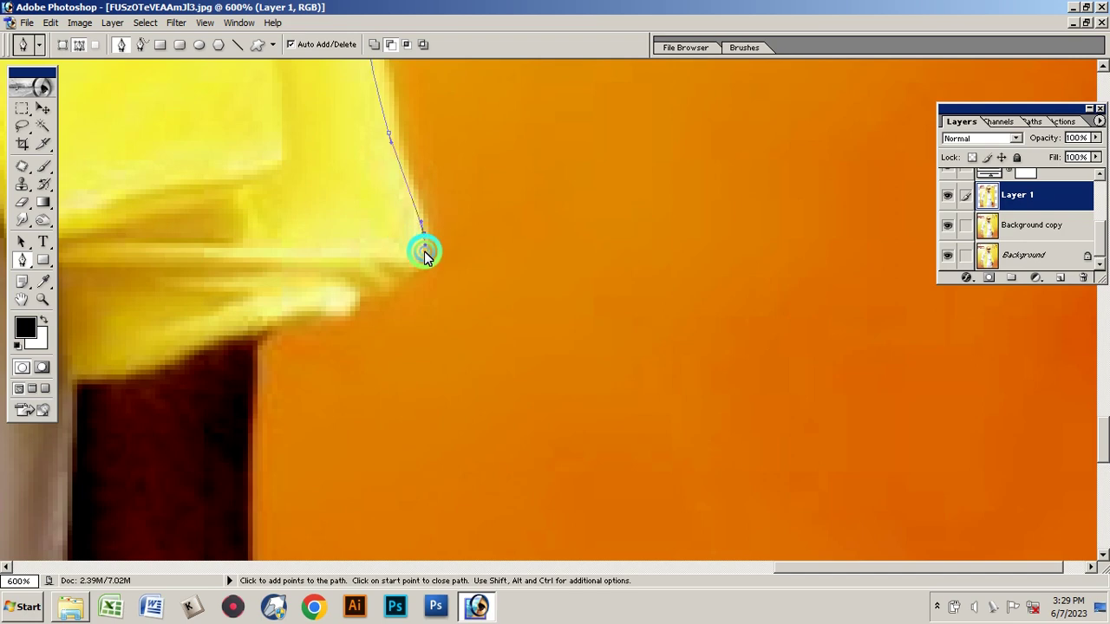
left_click(354, 308)
left_click(314, 322)
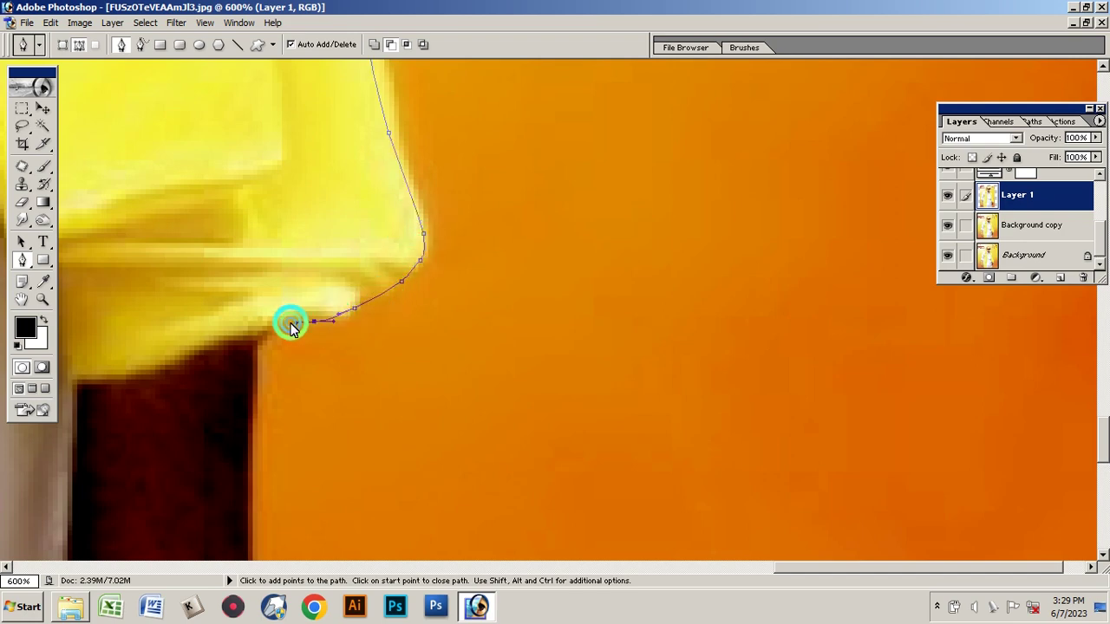
left_click(248, 337)
Outline down the dark sleeve edge and along the hand's bottom edge
scroll(248, 305, "down", 3)
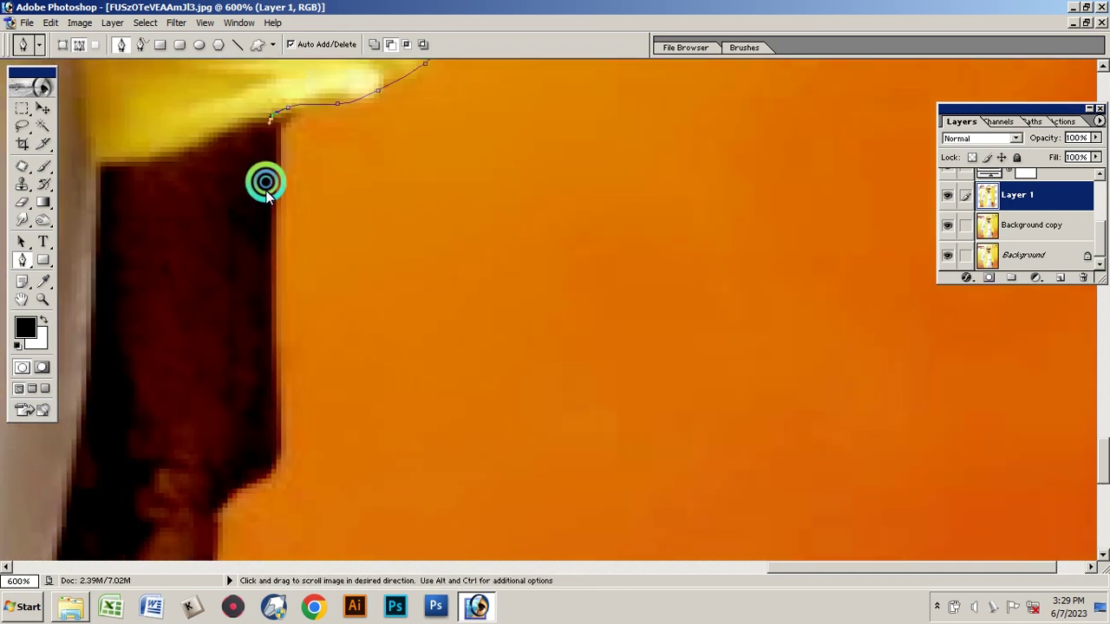
left_click(270, 302)
left_click(275, 405)
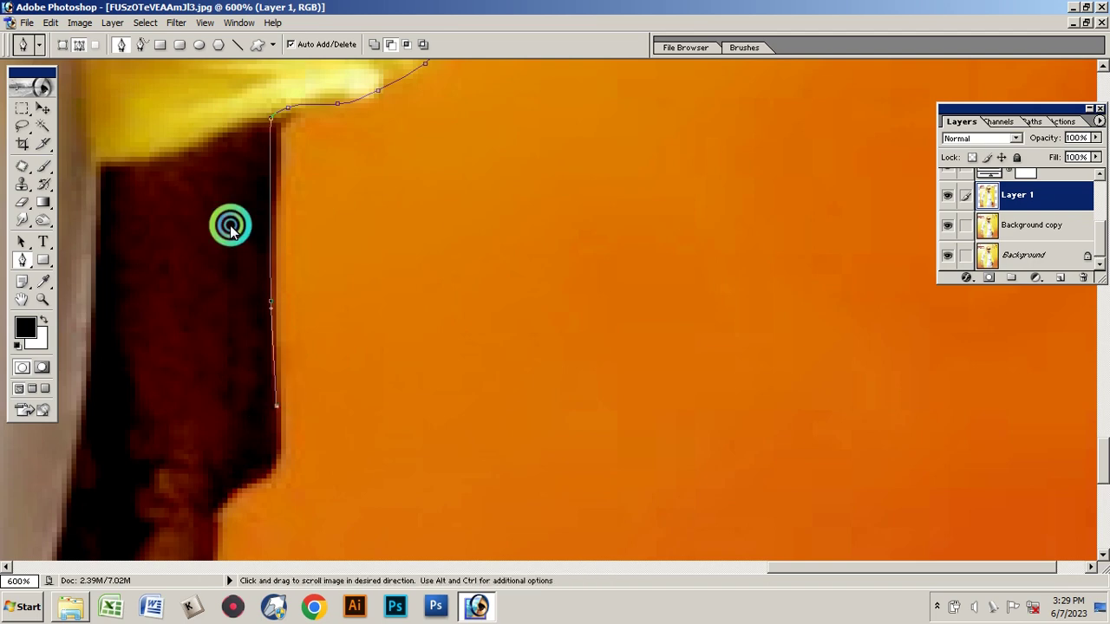
left_click_drag(231, 226, 283, 43)
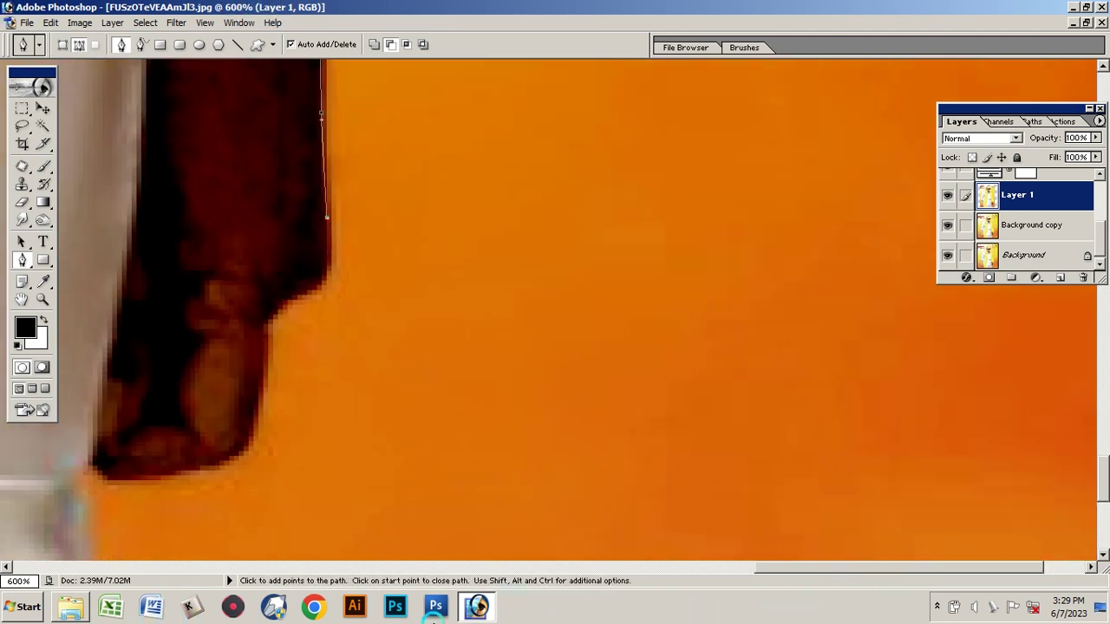
left_click_drag(322, 276, 292, 296)
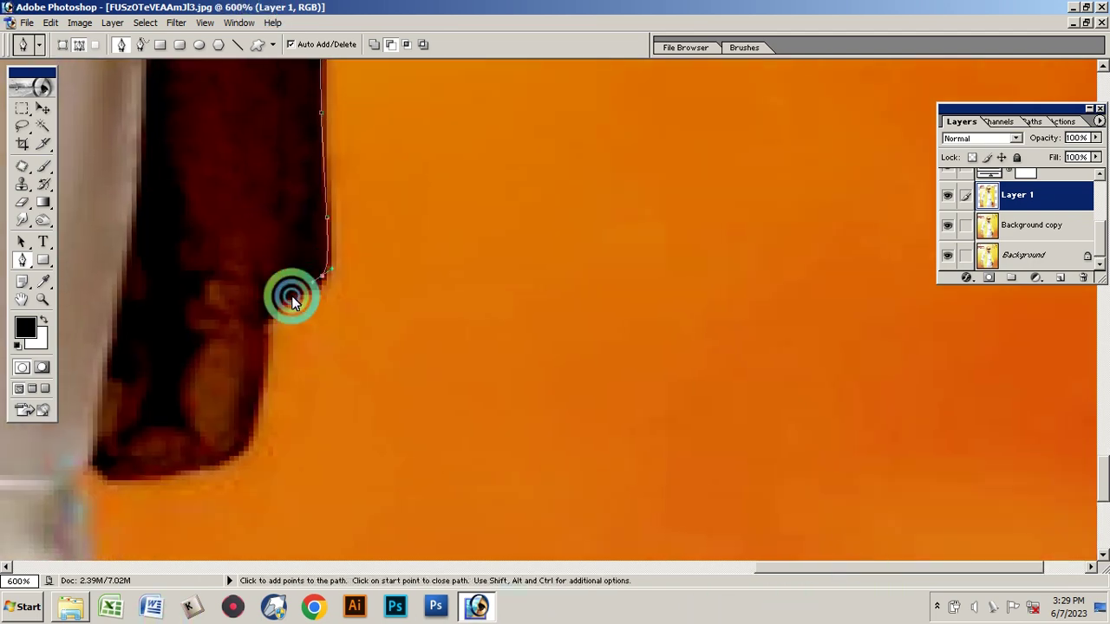
left_click(260, 333)
left_click_drag(250, 448, 227, 482)
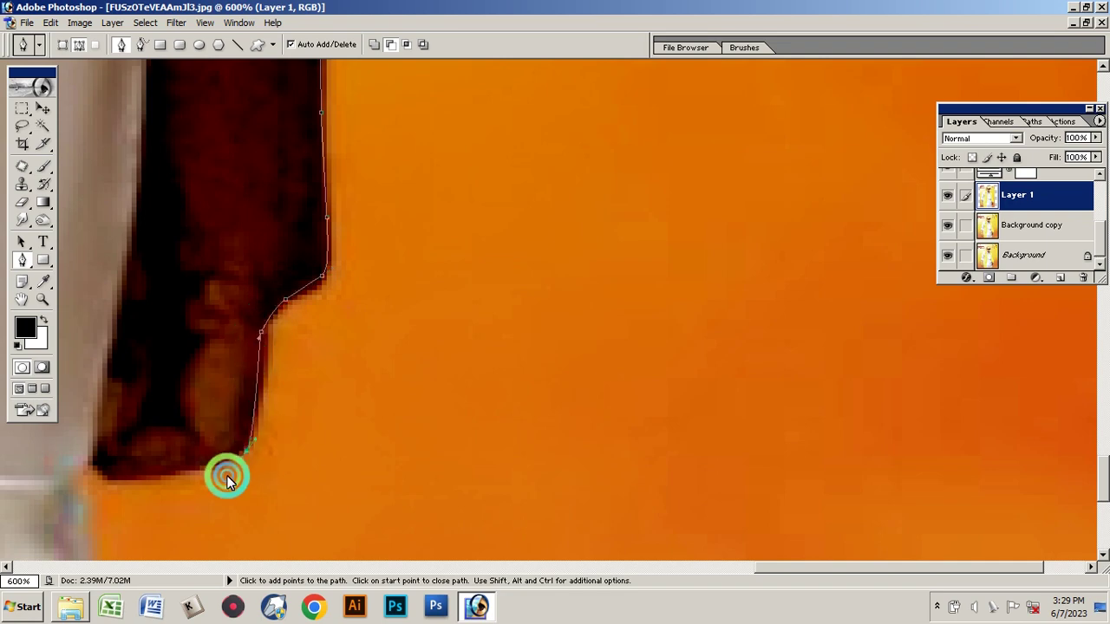
left_click(200, 471)
left_click(136, 476)
left_click(102, 476)
left_click(91, 475)
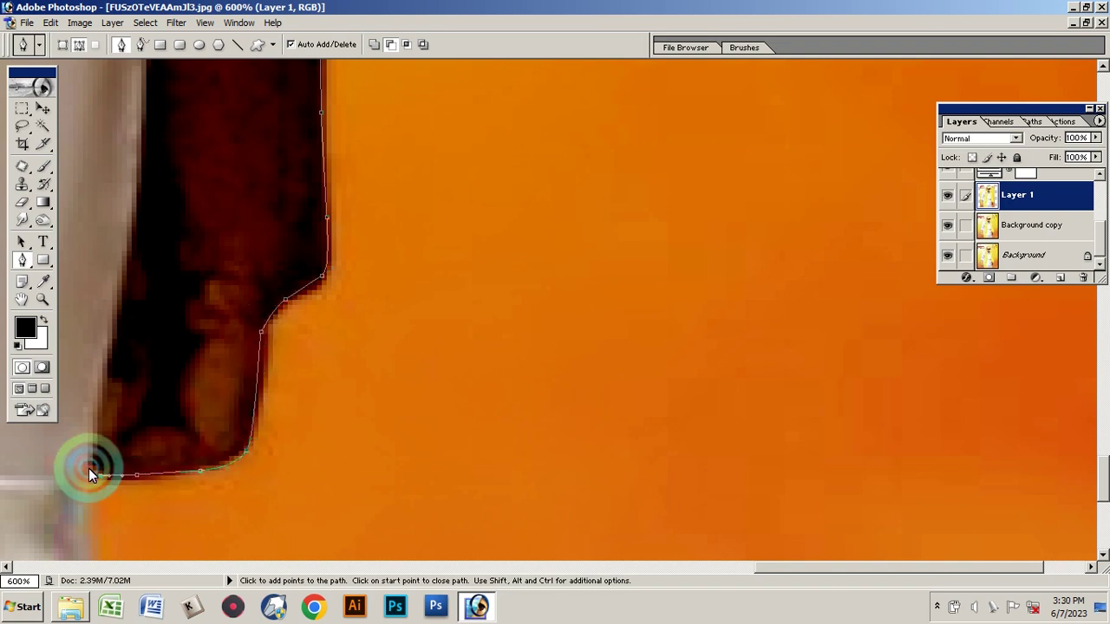
Round the hand's corner and continue the path down the robe's right edge
scroll(208, 356, "down", 3)
scroll(208, 356, "left", 3)
left_click_drag(302, 347, 305, 361)
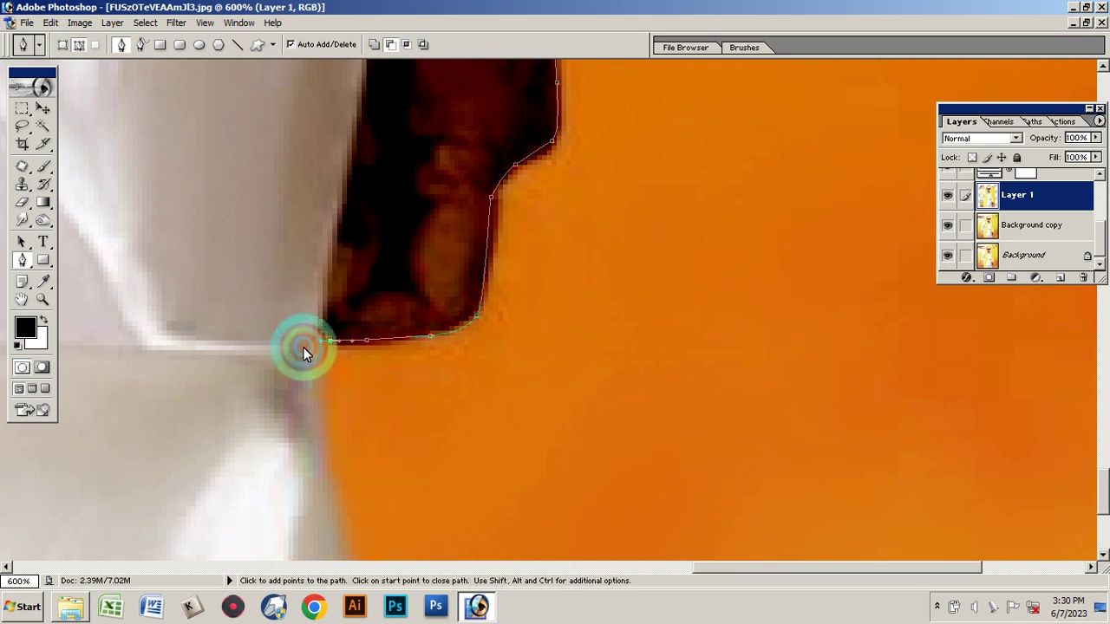
left_click_drag(329, 471, 339, 528)
scroll(339, 528, "down", 5)
scroll(339, 528, "right", 2)
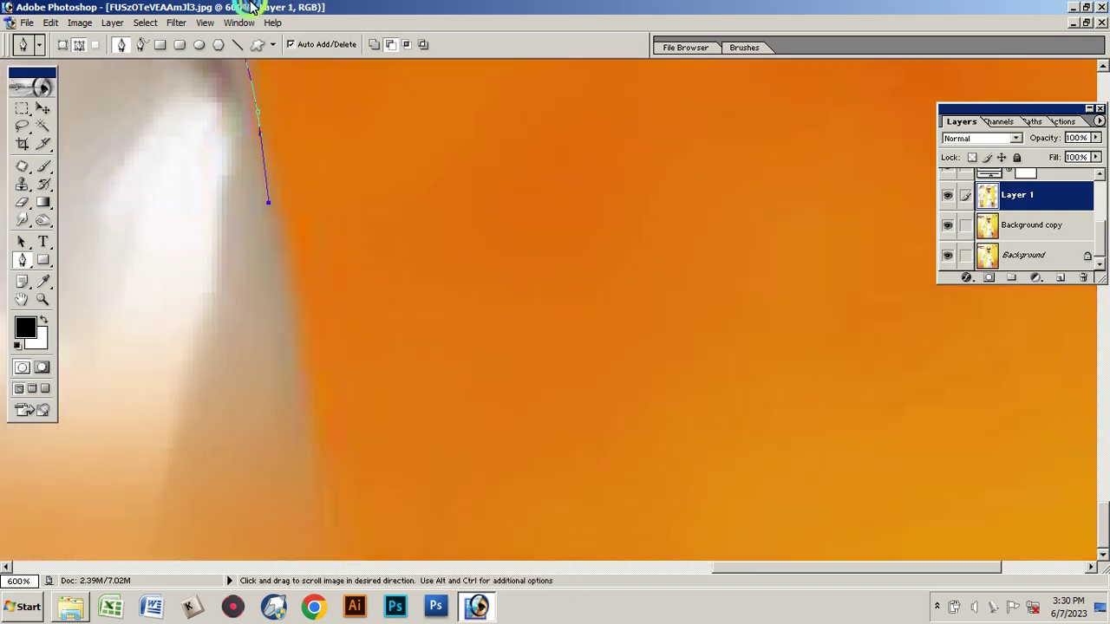
left_click(309, 422)
left_click(324, 508)
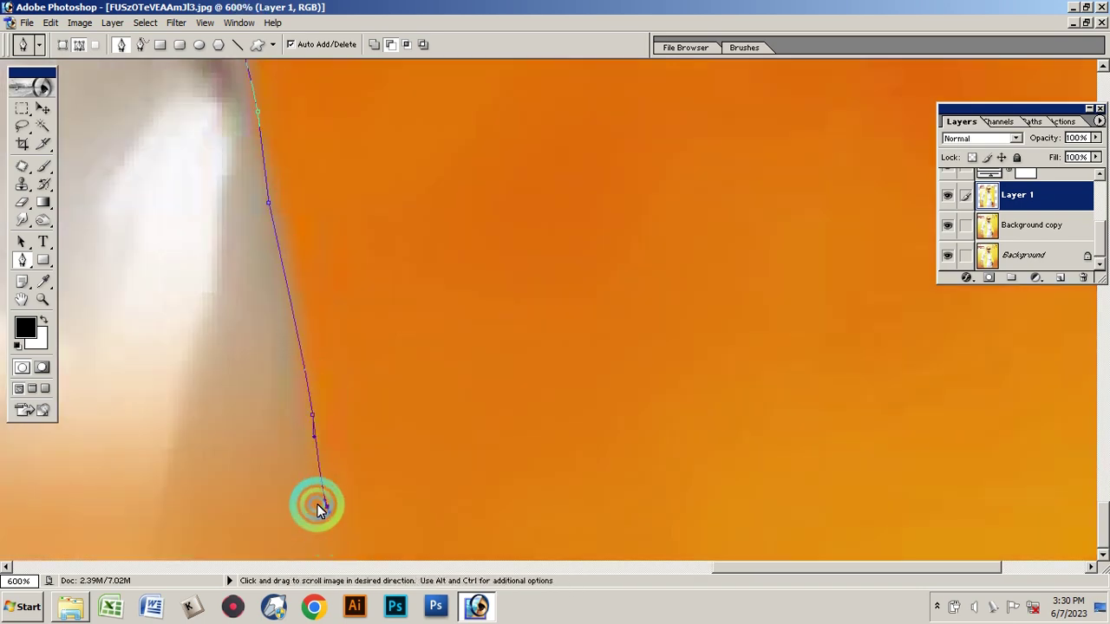
key("ctrl+minus")
Load the traced outline path as a selection
key("ctrl+minus")
key("ctrl+minus")
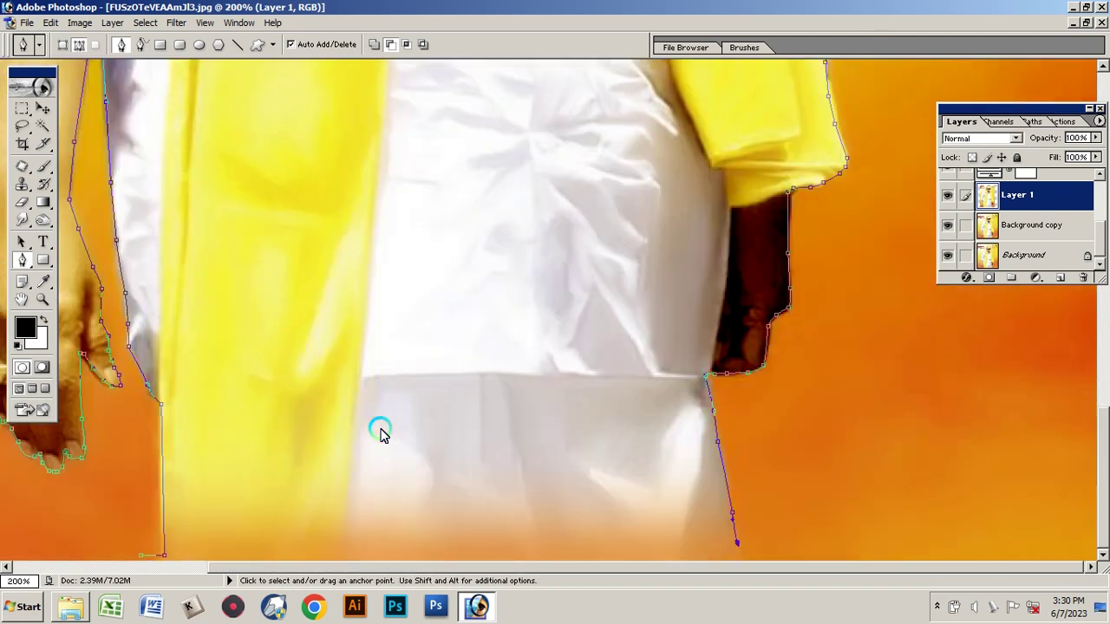
key("ctrl+minus")
key("ctrl+minus")
key("ctrl+minus")
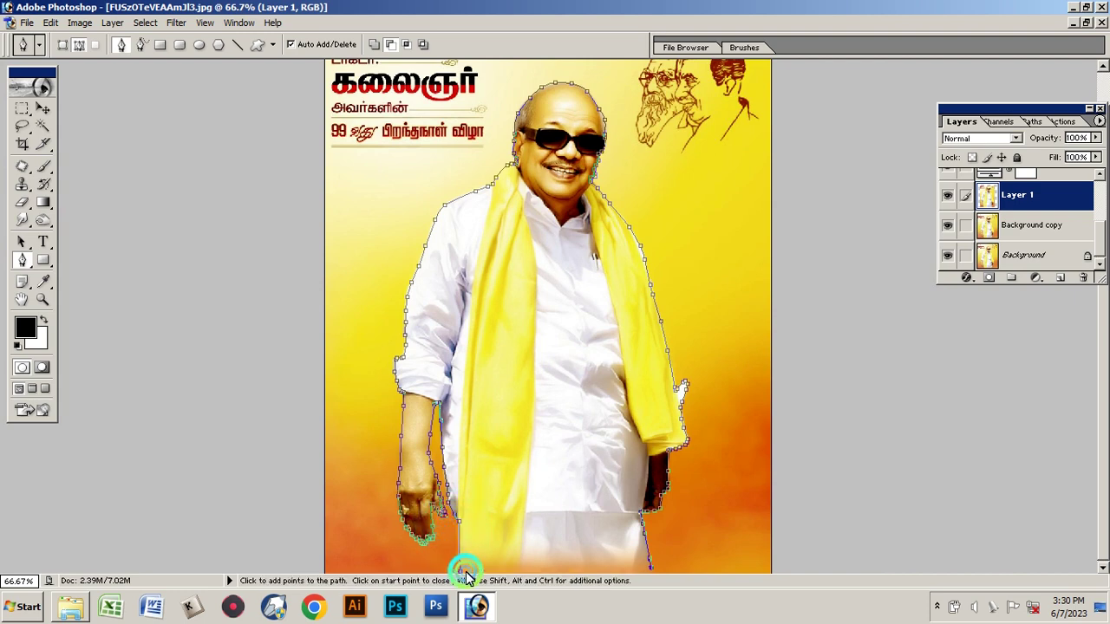
key("ctrl+Return")
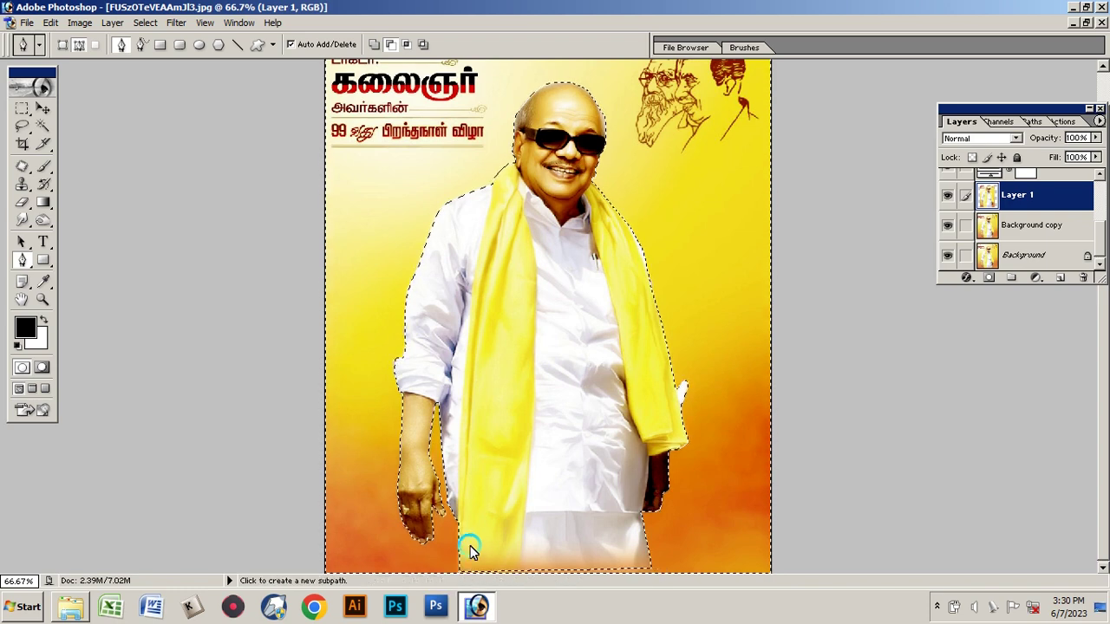
left_click(157, 23)
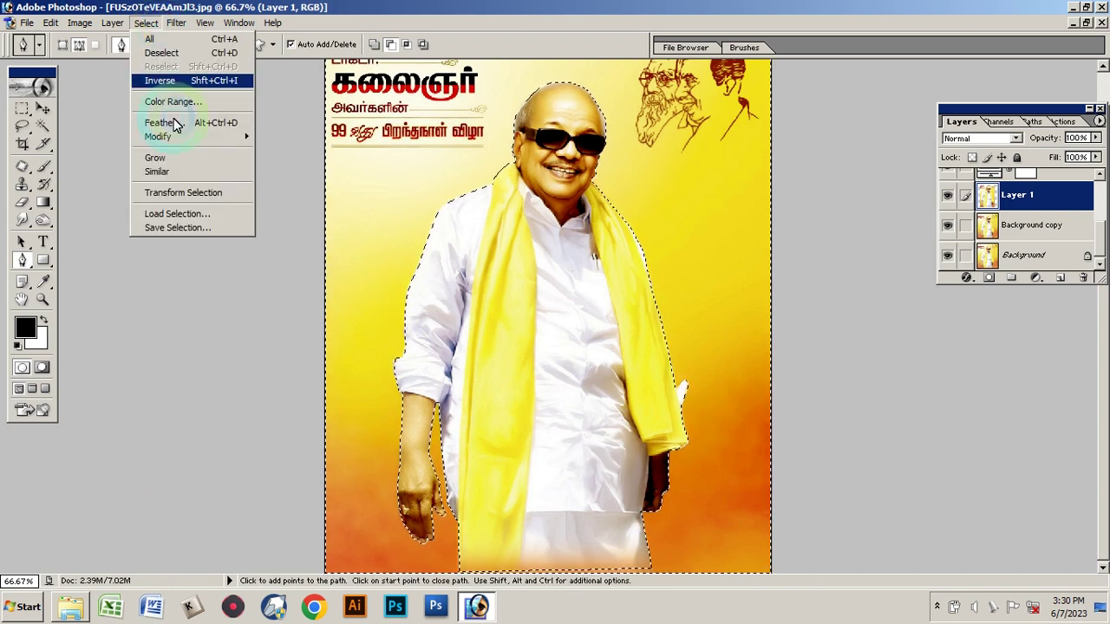
left_click(257, 96)
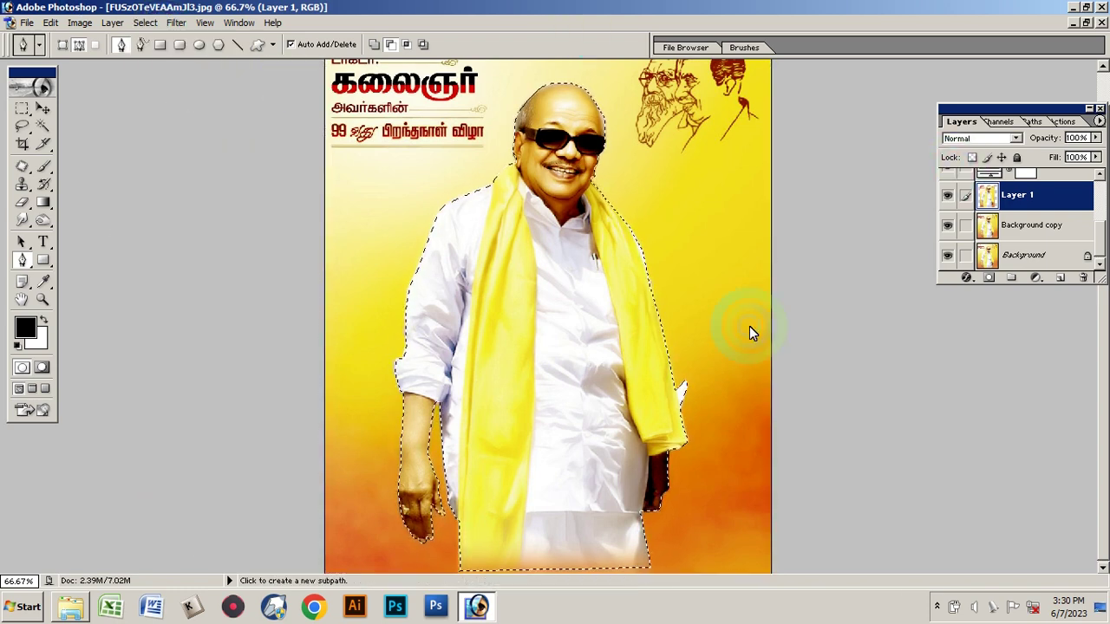
left_click(656, 362)
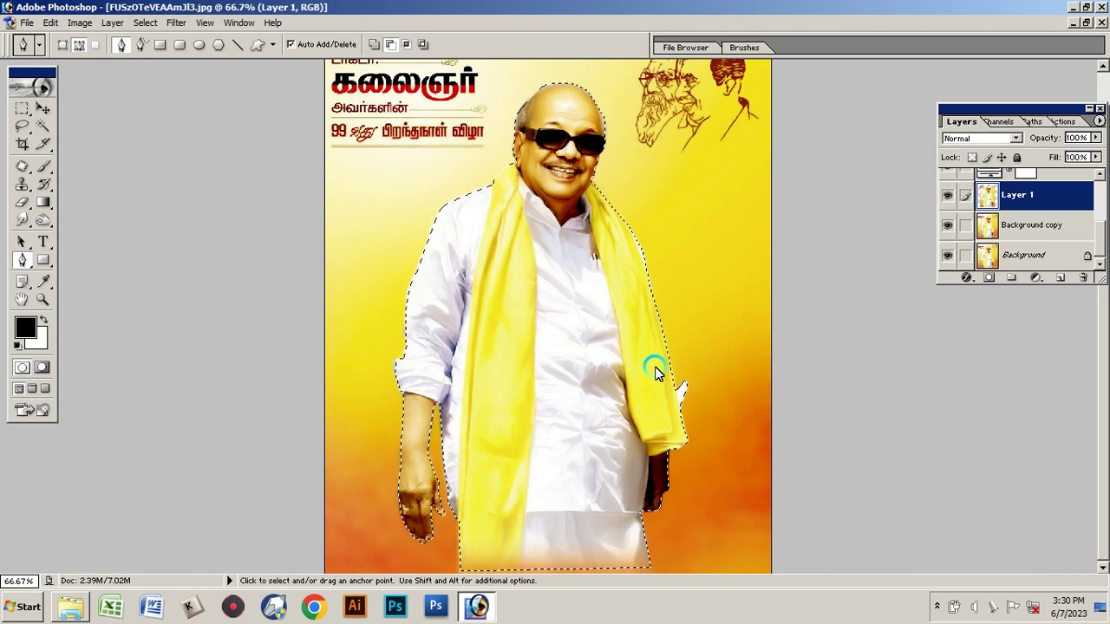
Feather the selection by 2 pixels and add it as a mask on Layer 1
left_click(146, 24)
left_click(181, 136)
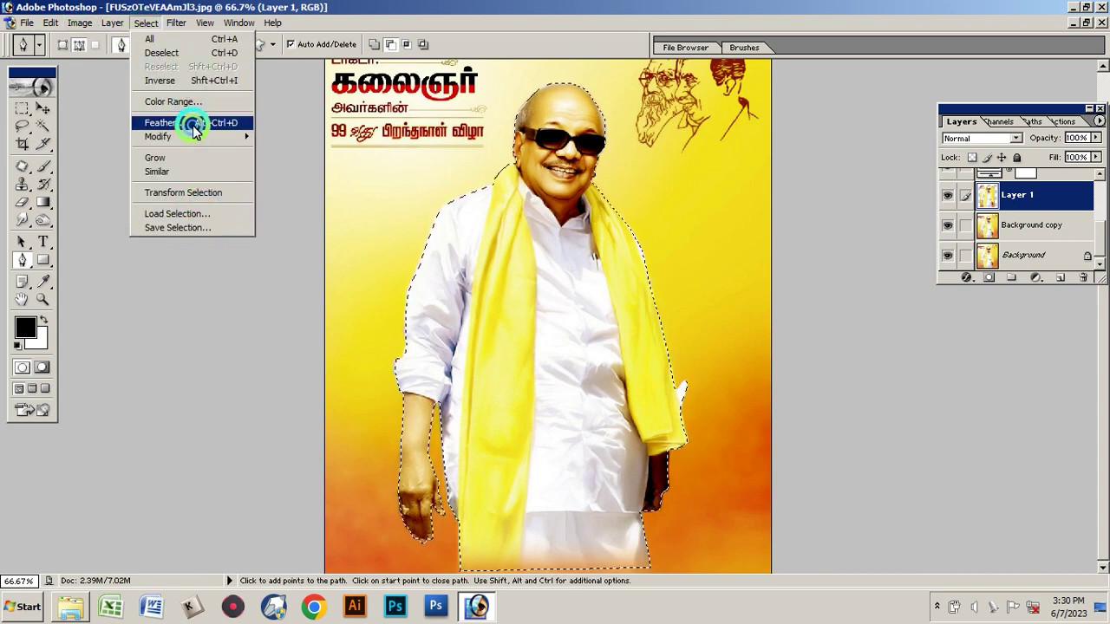
left_click(937, 400)
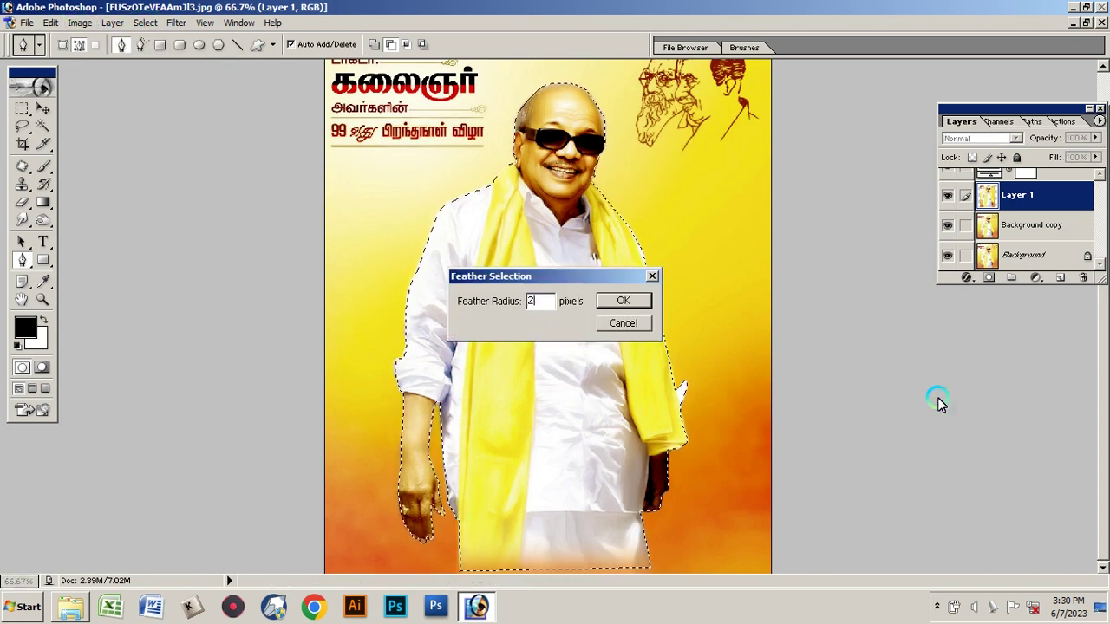
key("Return")
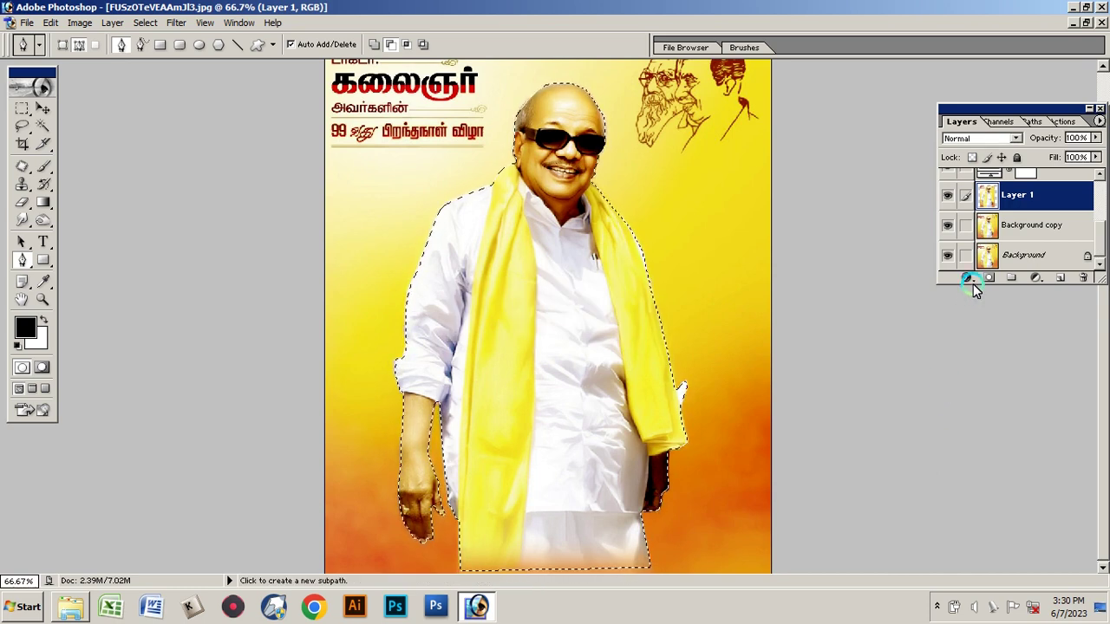
left_click(1006, 274)
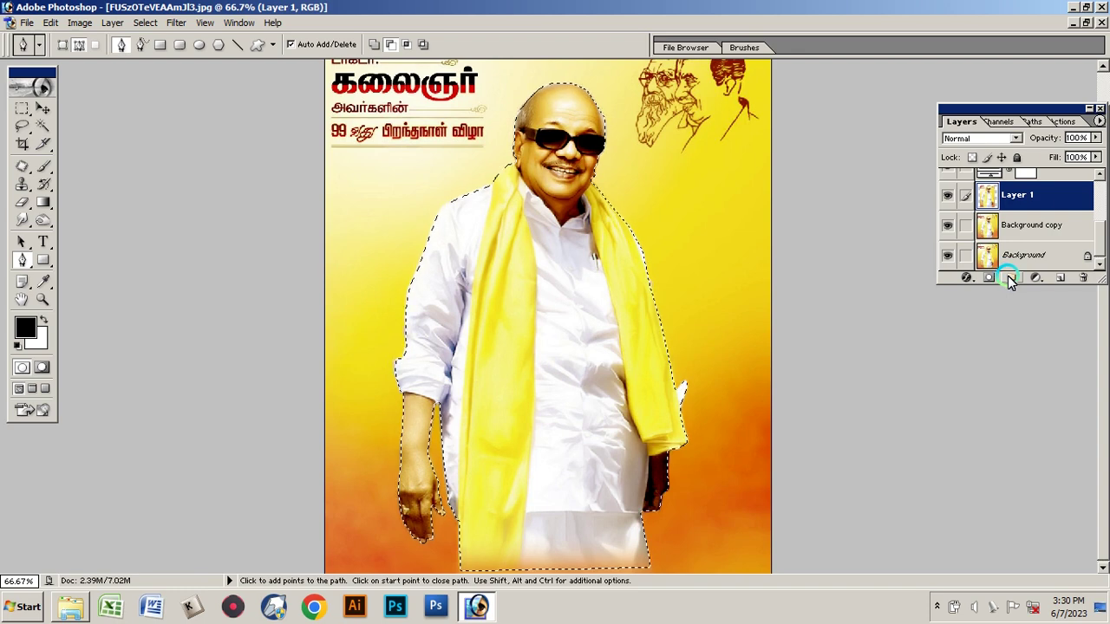
left_click(989, 279)
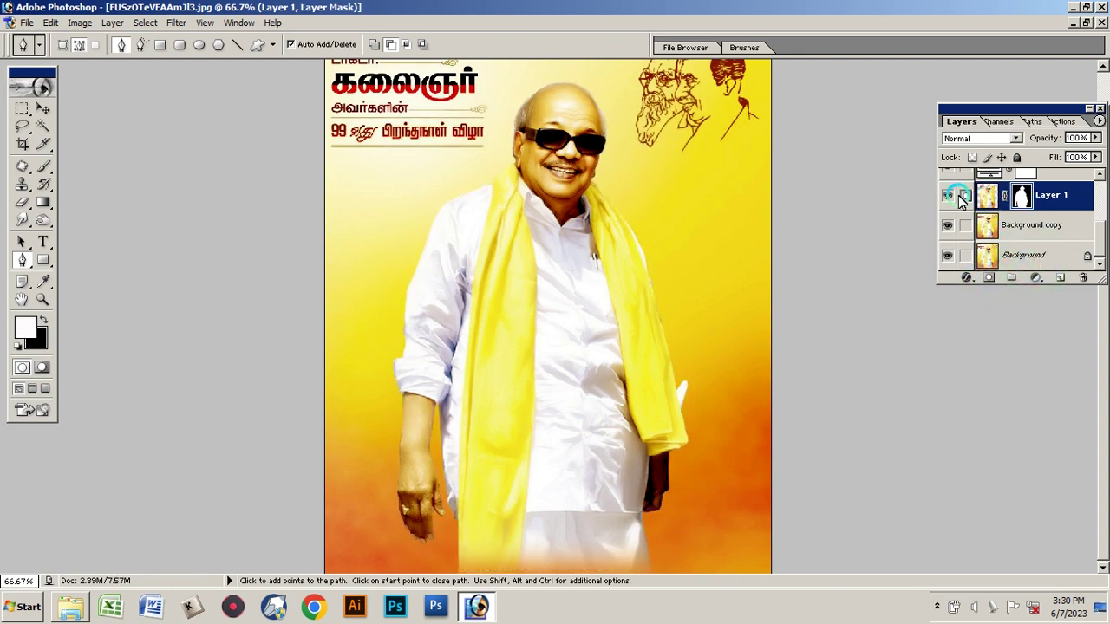
Hide Background and Background copy, then zoom into the face to check the cut-out edges
left_click(946, 226)
left_click(947, 255)
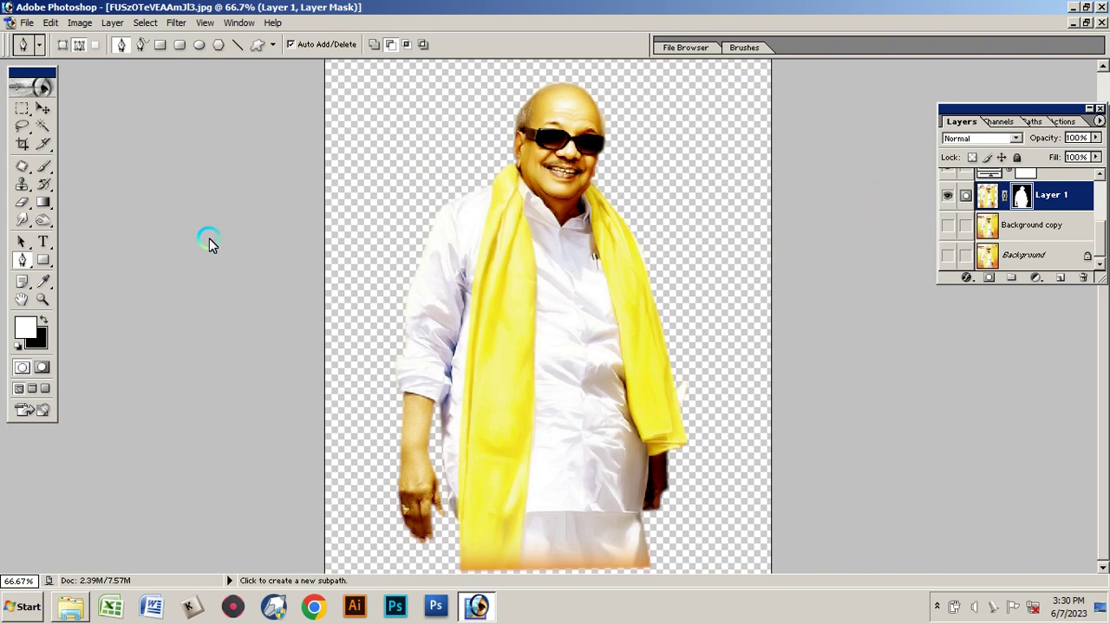
left_click(35, 304)
left_click(513, 194)
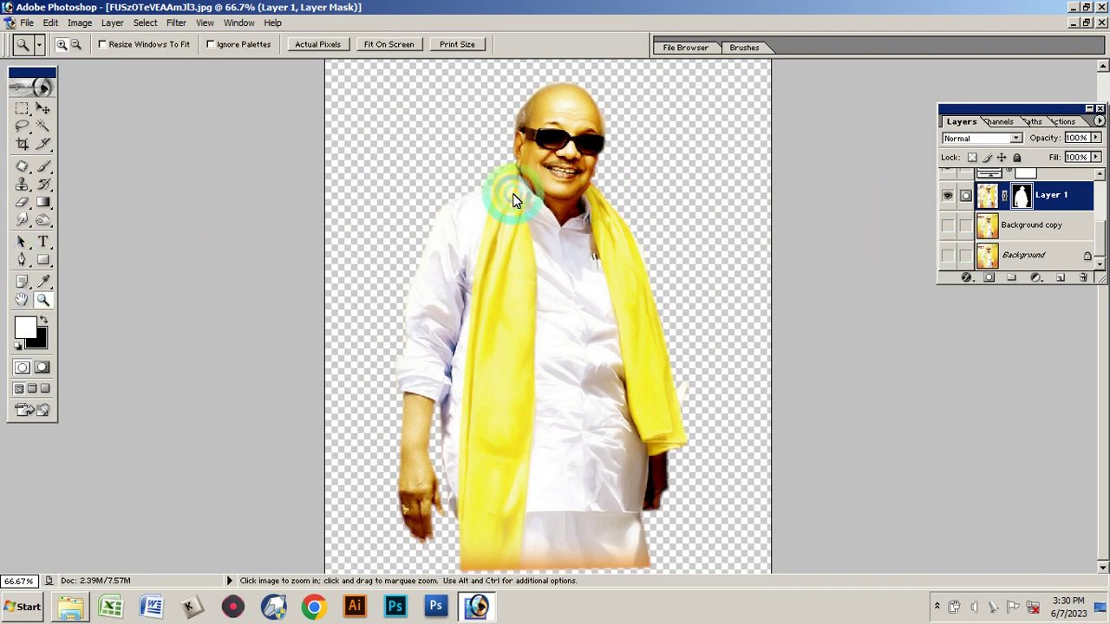
left_click(558, 195)
left_click(580, 291)
scroll(654, 441, "down", 2)
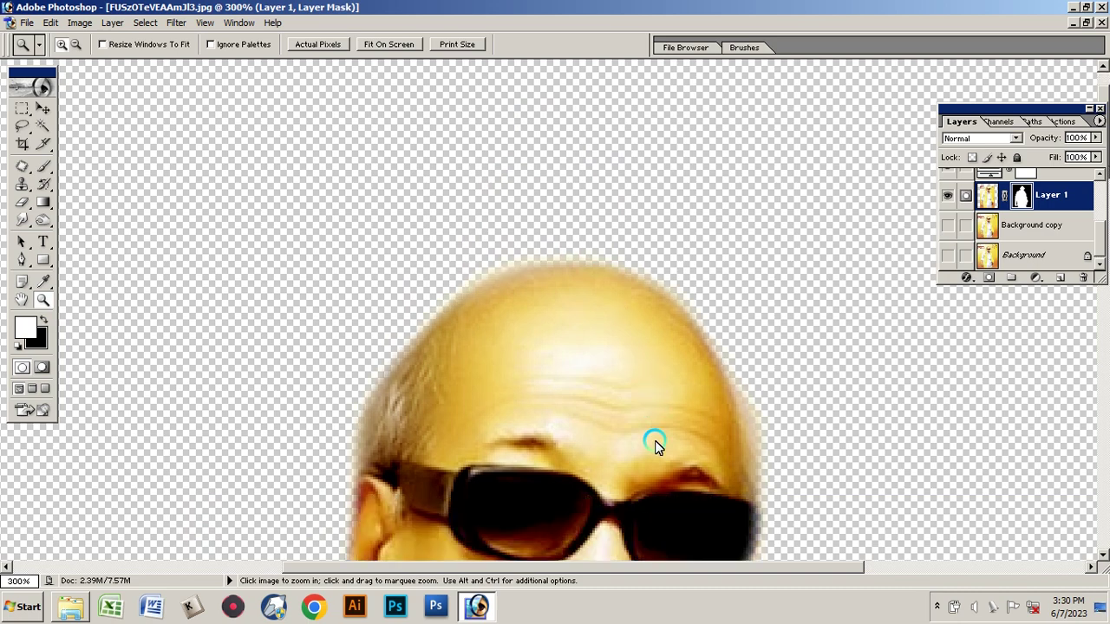
scroll(644, 439, "down", 2)
scroll(555, 347, "down", 5)
scroll(523, 260, "down", 2)
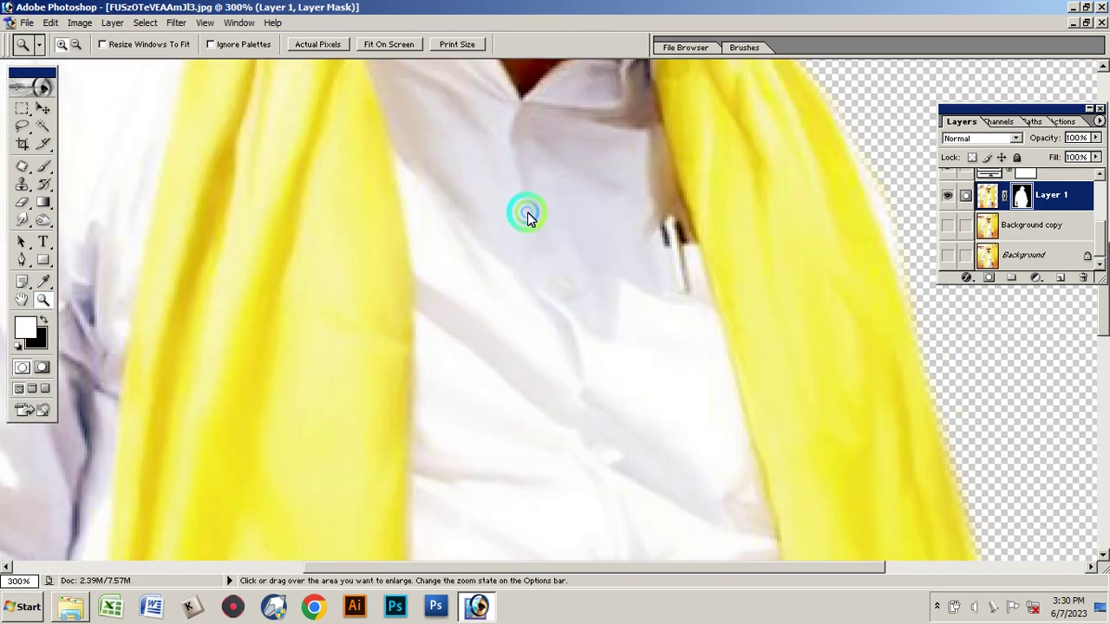
scroll(546, 208, "down", 2)
key("ctrl+0")
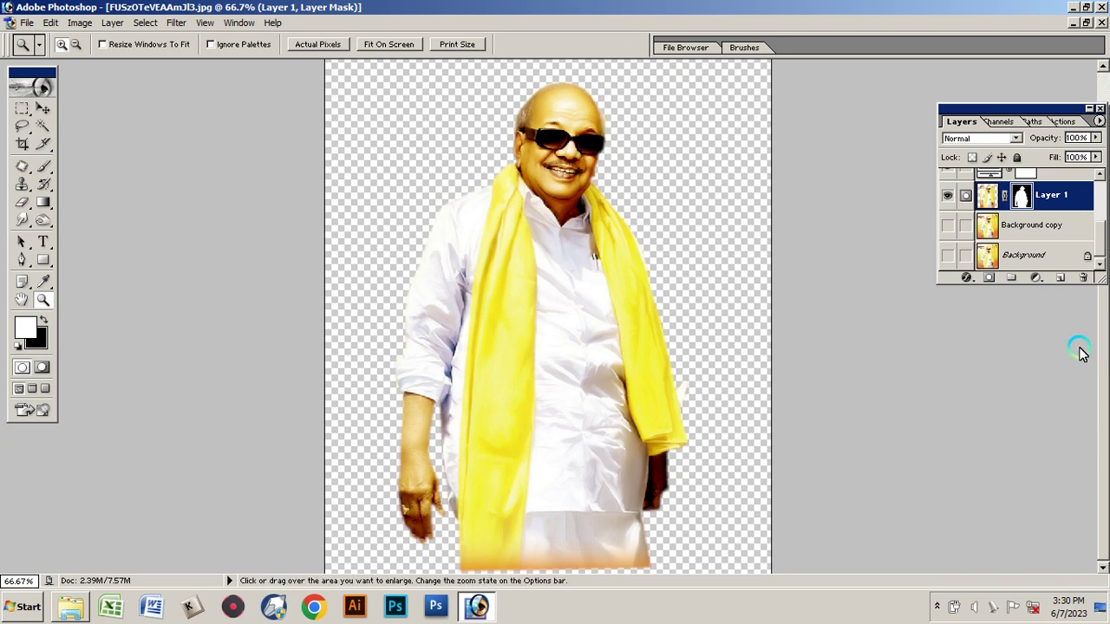
Drag the cut-out figure to the right with the Move tool and hide Background copy
left_click(1038, 229)
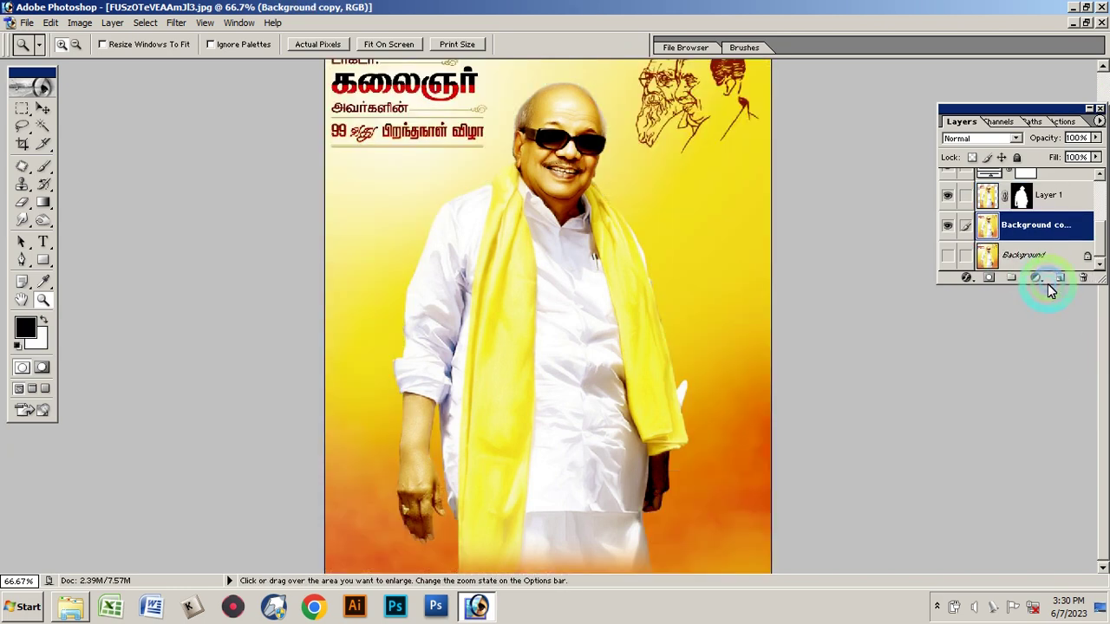
left_click(43, 108)
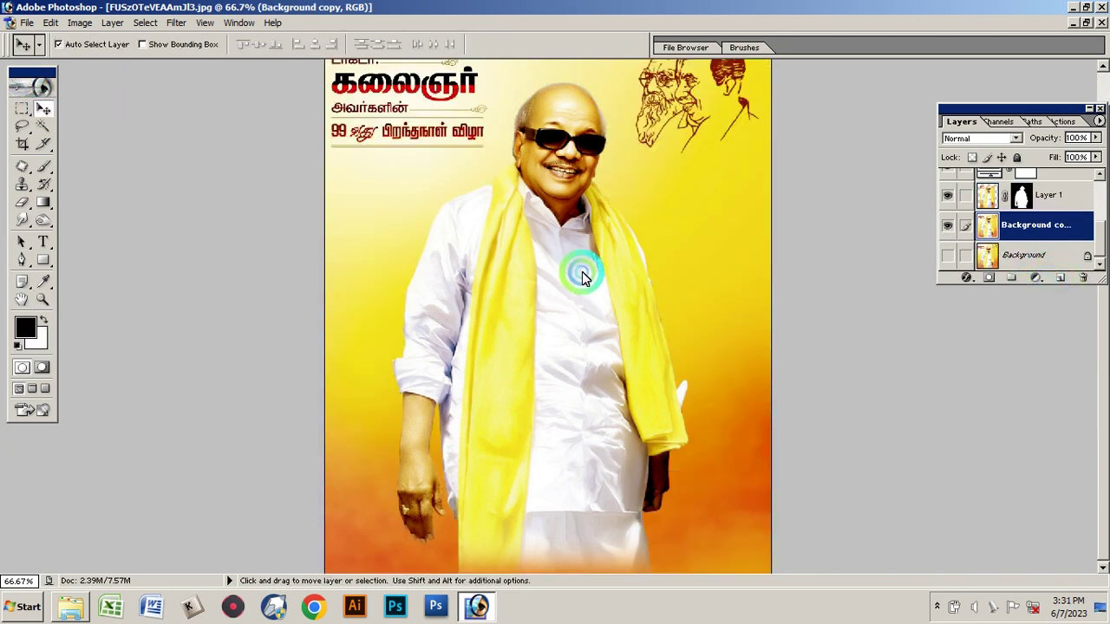
left_click_drag(585, 269, 664, 300)
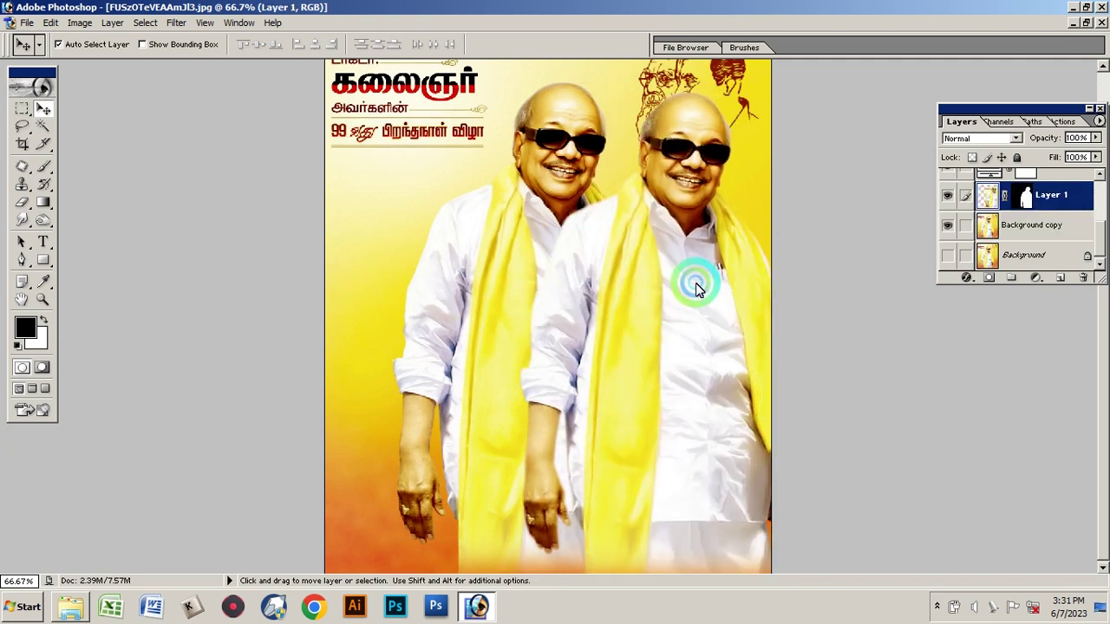
left_click(947, 224)
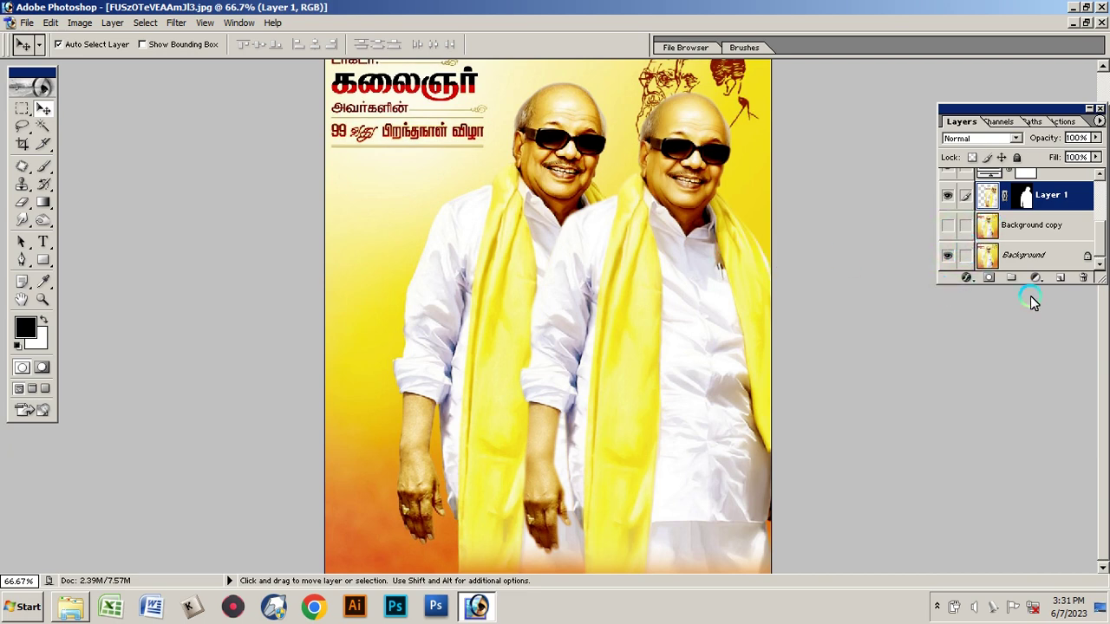
Nudge the figure slightly left over the Background and make Layer 1 active
left_click(1023, 256)
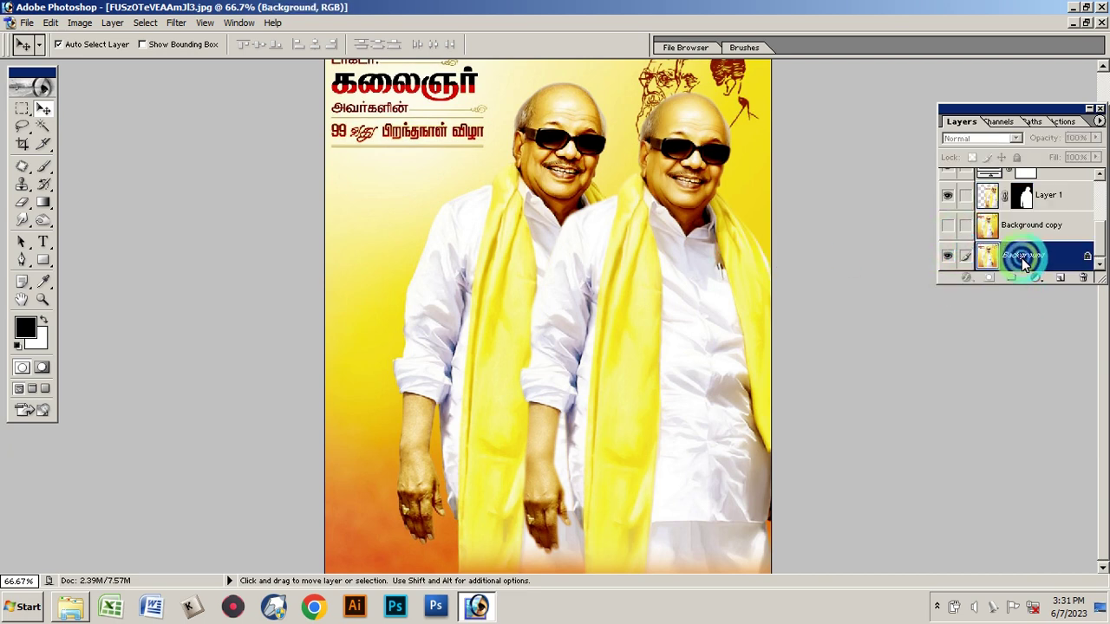
left_click_drag(682, 227, 670, 232)
left_click(695, 217)
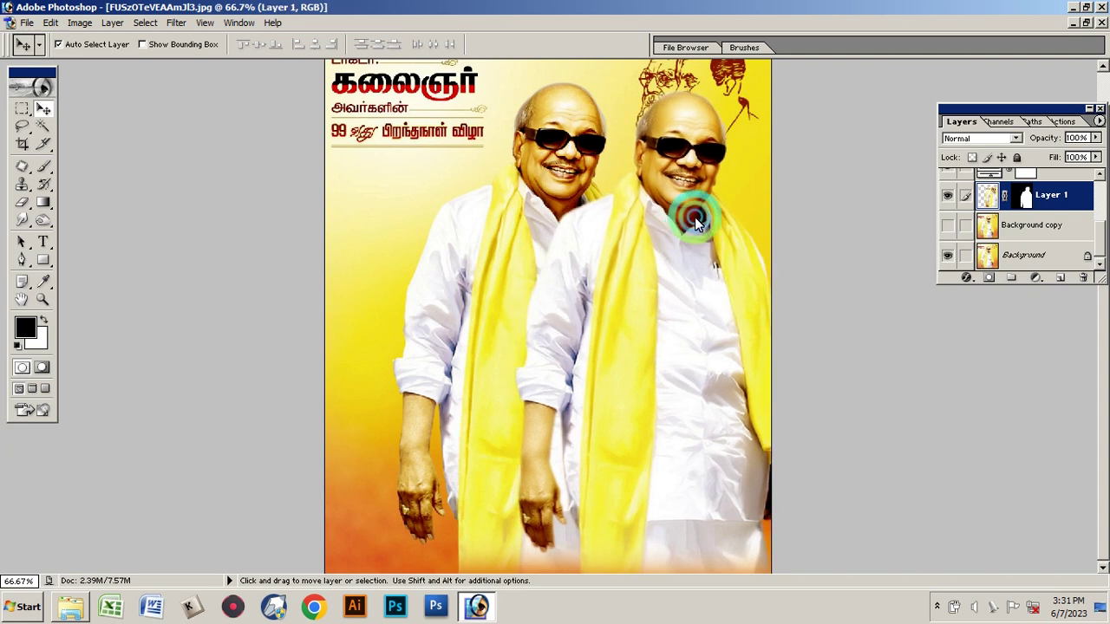
left_click(457, 241)
left_click(1079, 240)
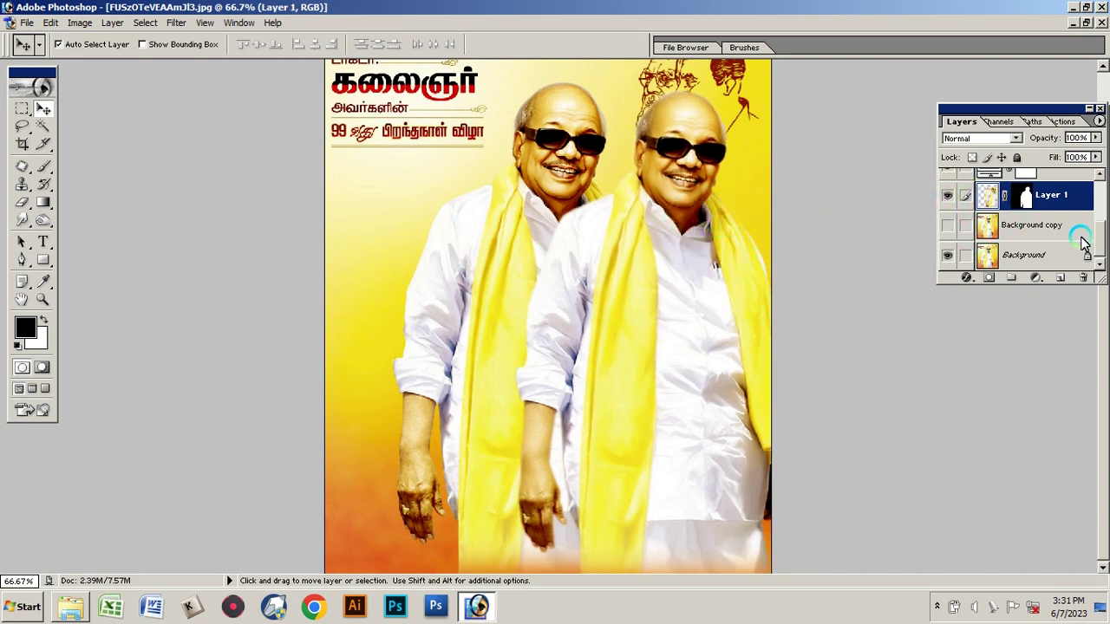
left_click(691, 260)
Darken the cut-out's shadows with Levels, then shift it left over the original figure
key("ctrl+l")
left_click(850, 420)
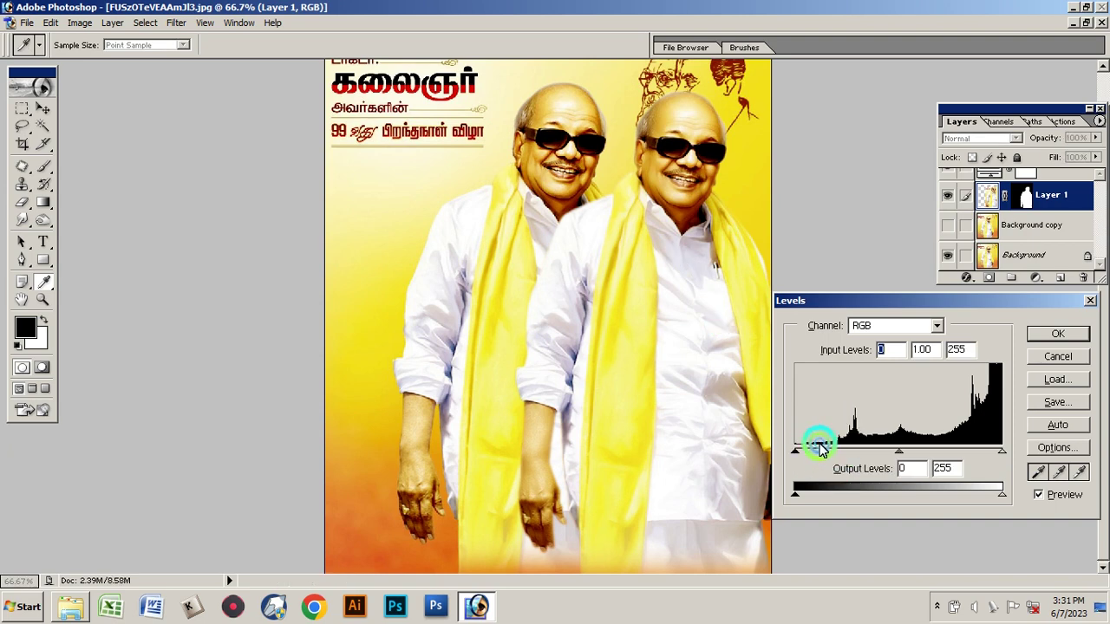
left_click(789, 455)
left_click_drag(789, 455, 826, 449)
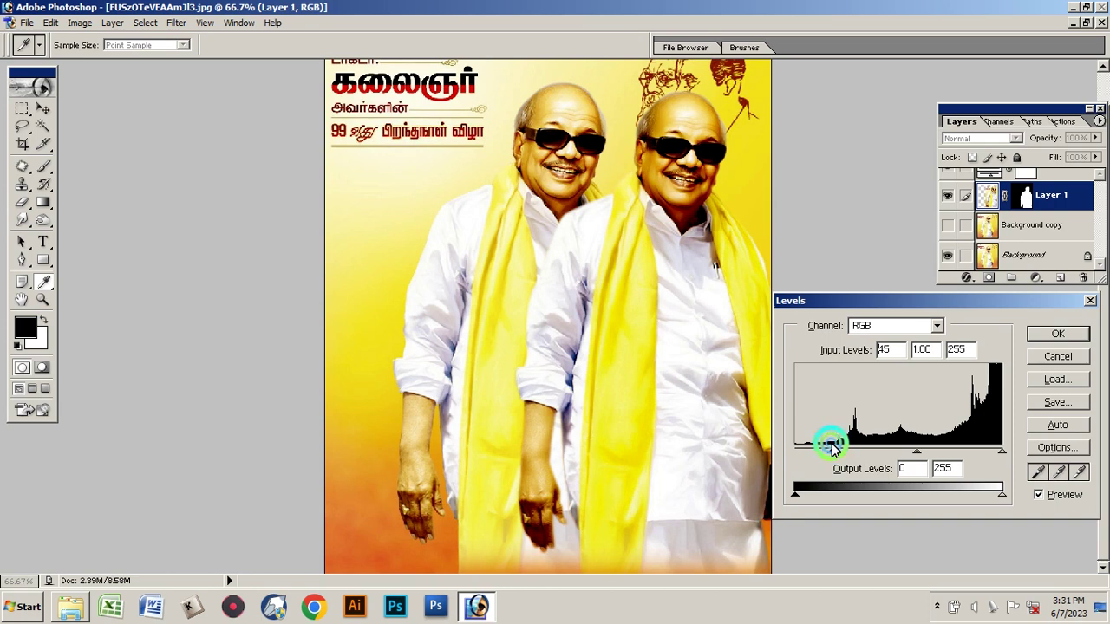
key("Return")
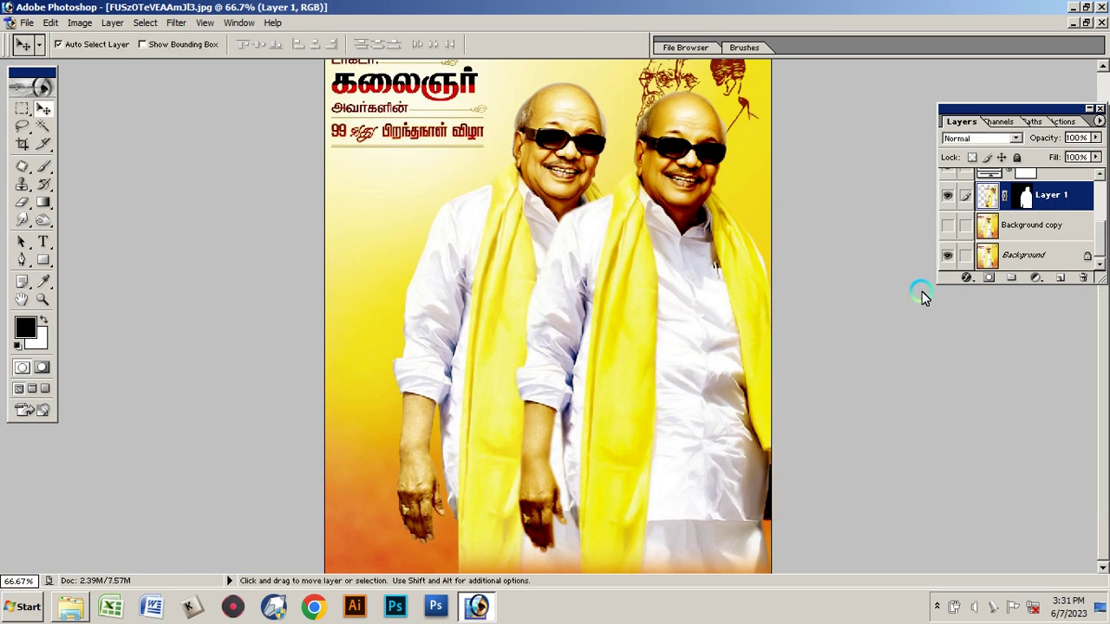
left_click_drag(700, 208, 663, 135)
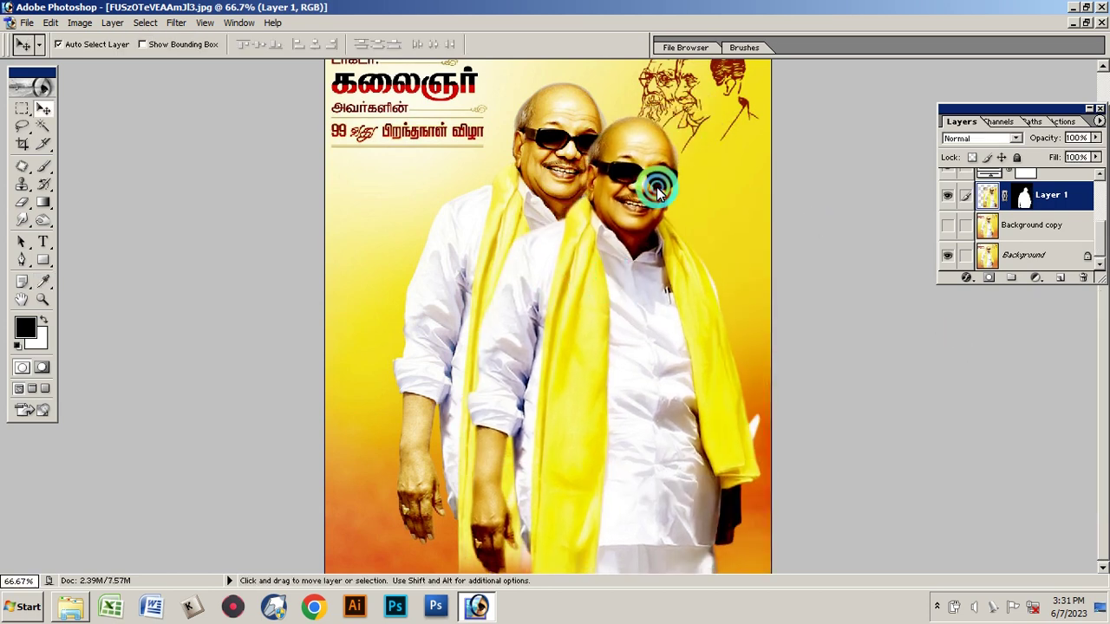
key("ctrl+n")
Copy Layer 1 into the new blank document and scale it up to fill the canvas height
key("Return")
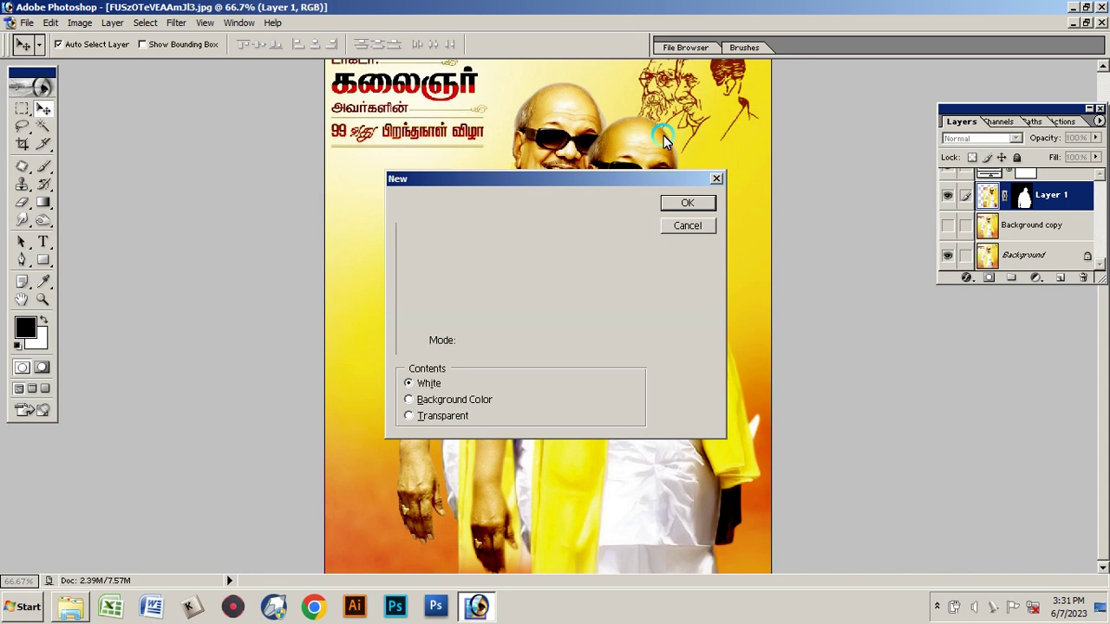
left_click_drag(459, 83, 706, 74)
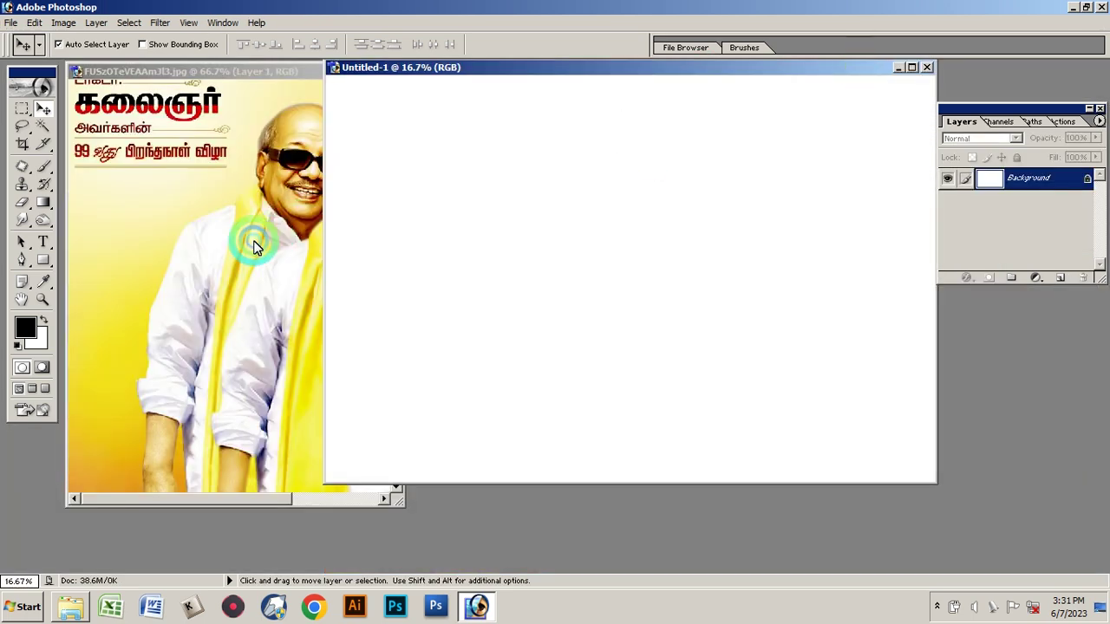
left_click(286, 278)
left_click_drag(299, 332, 606, 266)
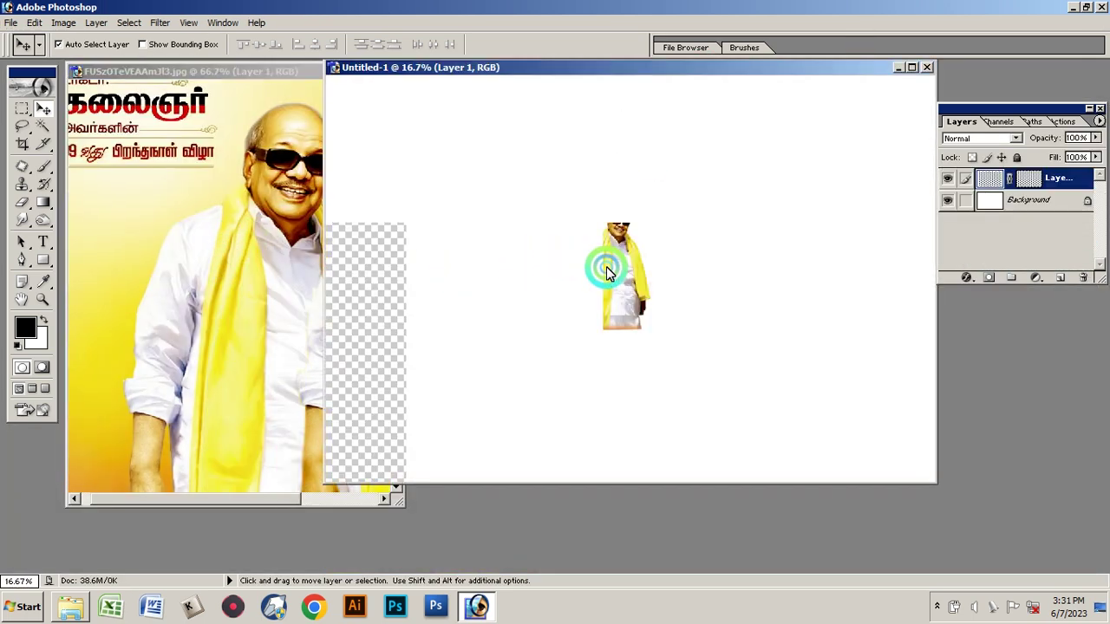
key("ctrl+t")
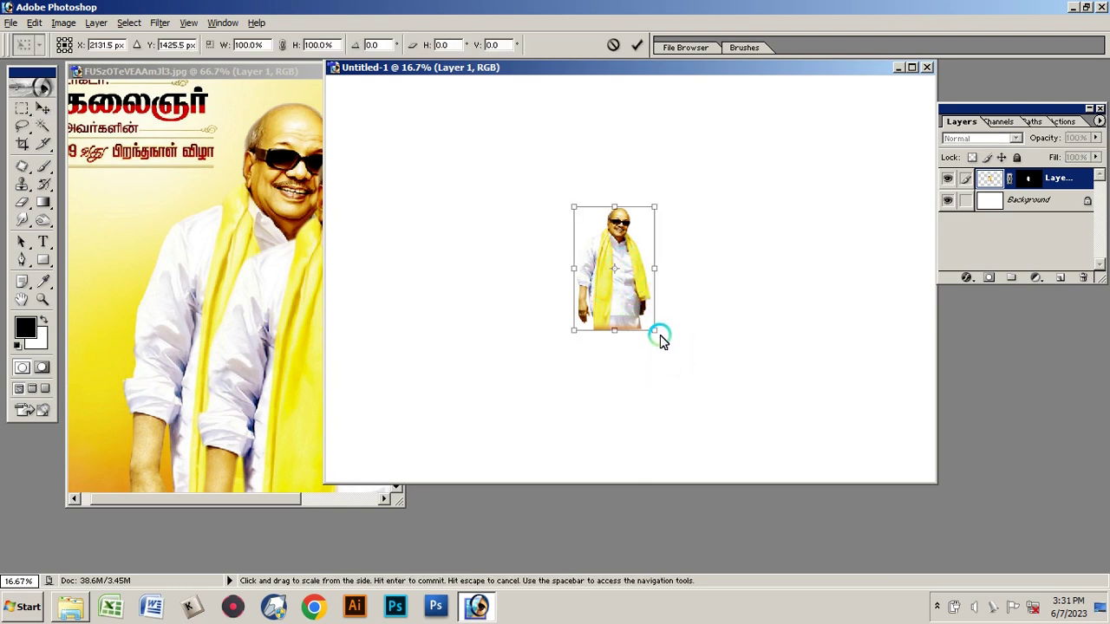
left_click_drag(652, 332, 767, 434)
key("Return")
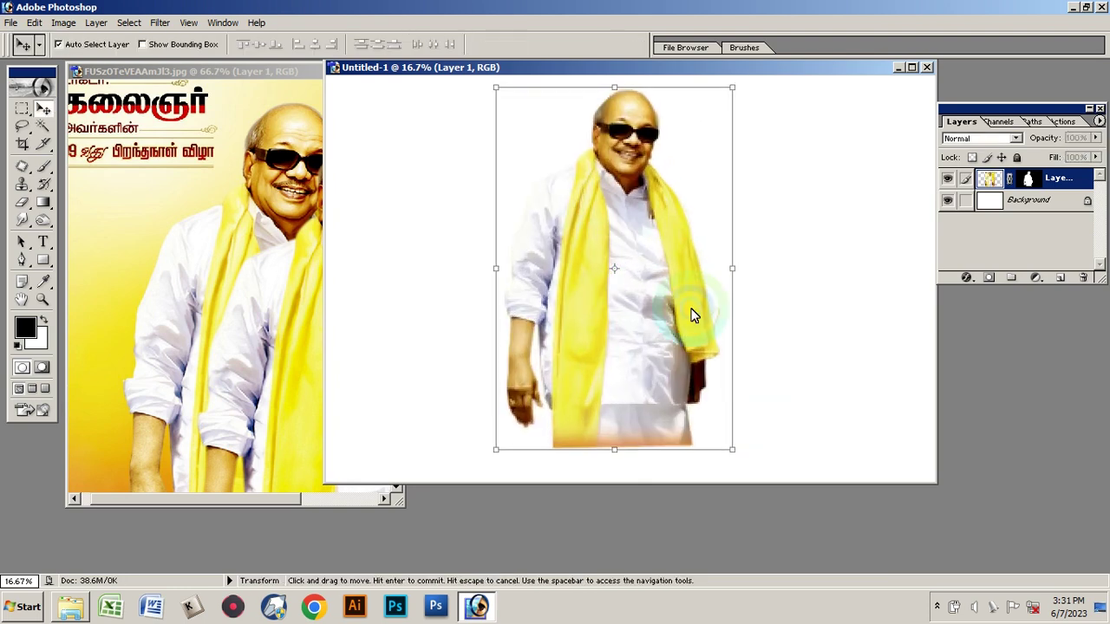
mouse_move(634, 235)
left_mouse_down()
mouse_move(605, 310)
mouse_move(589, 289)
left_mouse_up()
In the original photo, hide the duplicate figure and select the background layer
left_click(248, 193)
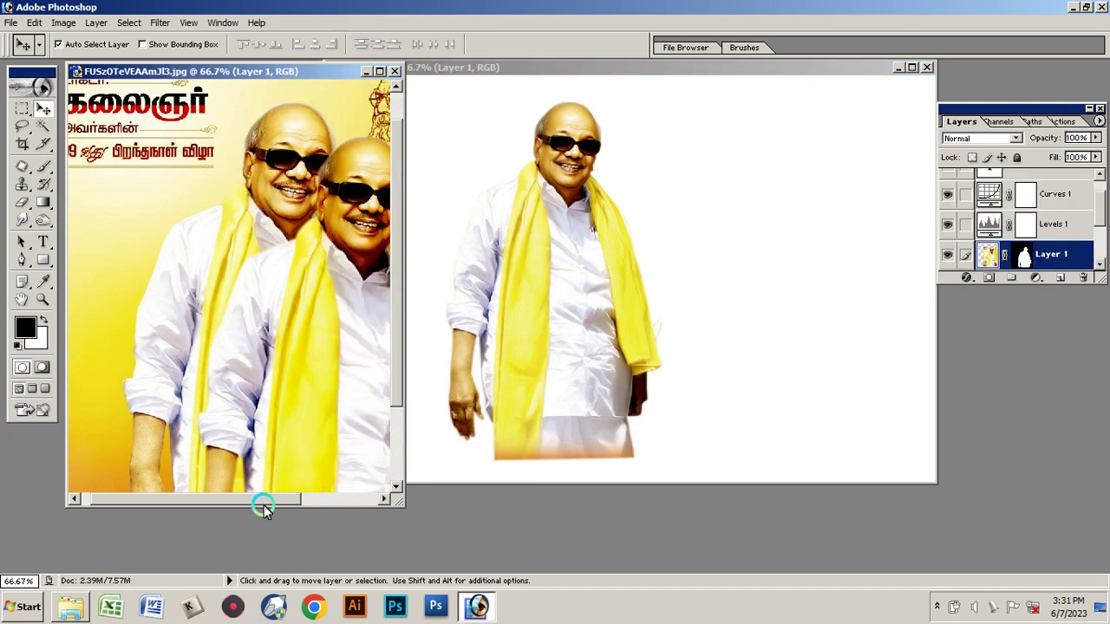
left_click_drag(264, 500, 310, 499)
left_click(948, 254)
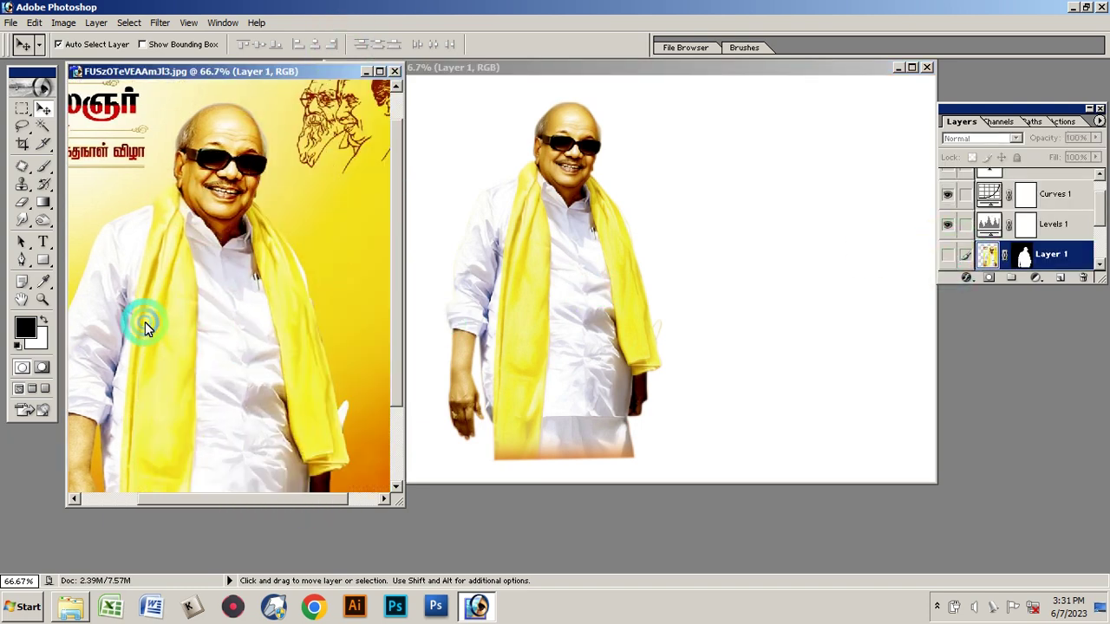
left_click(145, 321)
left_click(650, 284)
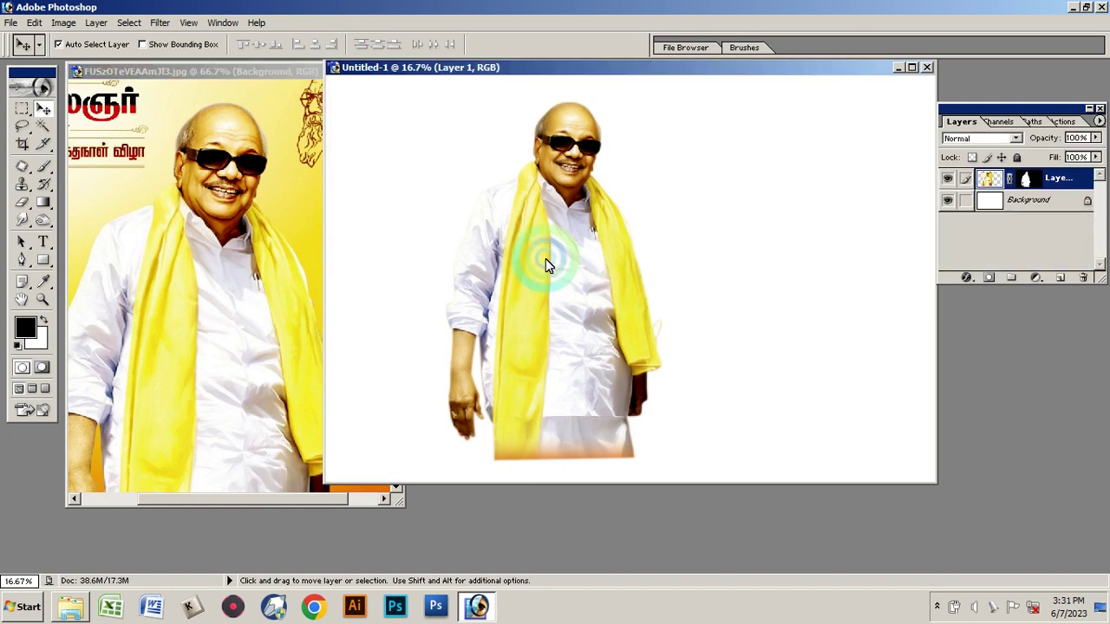
Add a new Layer 2 above the Background and give it a Gradient Overlay effect
left_click(750, 217)
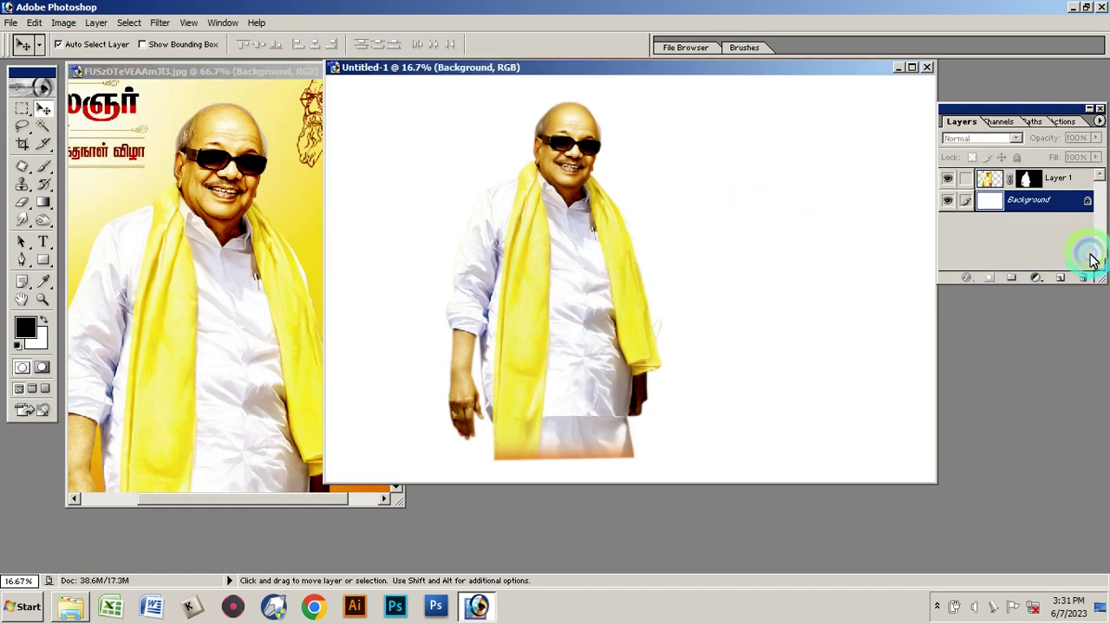
left_click(1060, 277)
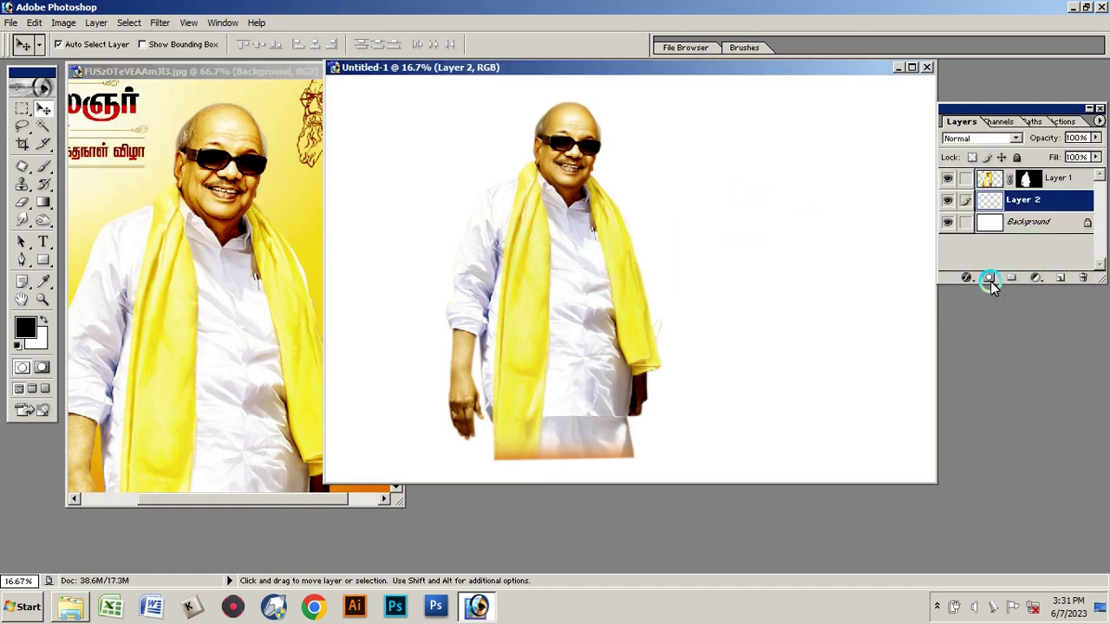
left_click(970, 274)
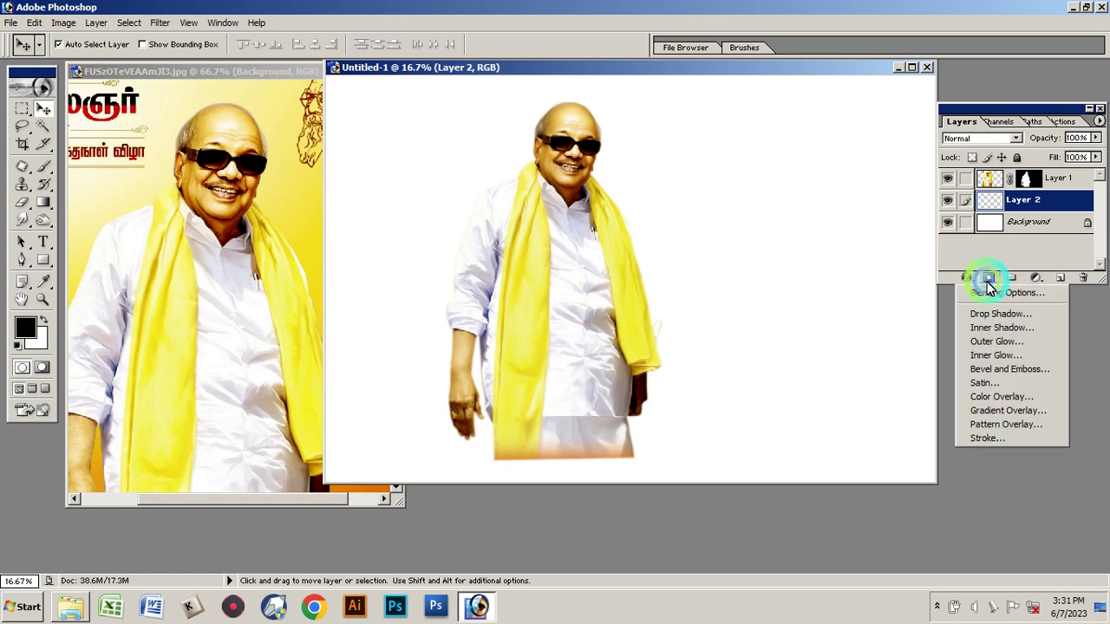
left_click(1004, 416)
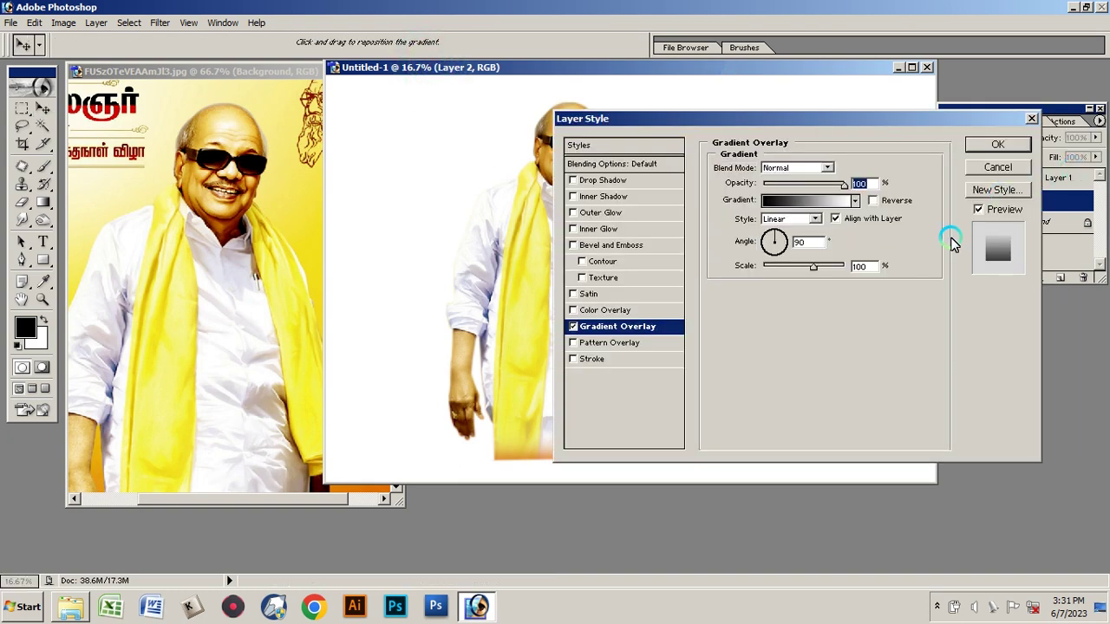
Set the overlay to a cyan preset gradient, Radial style, reversed for a light centre
left_click(798, 204)
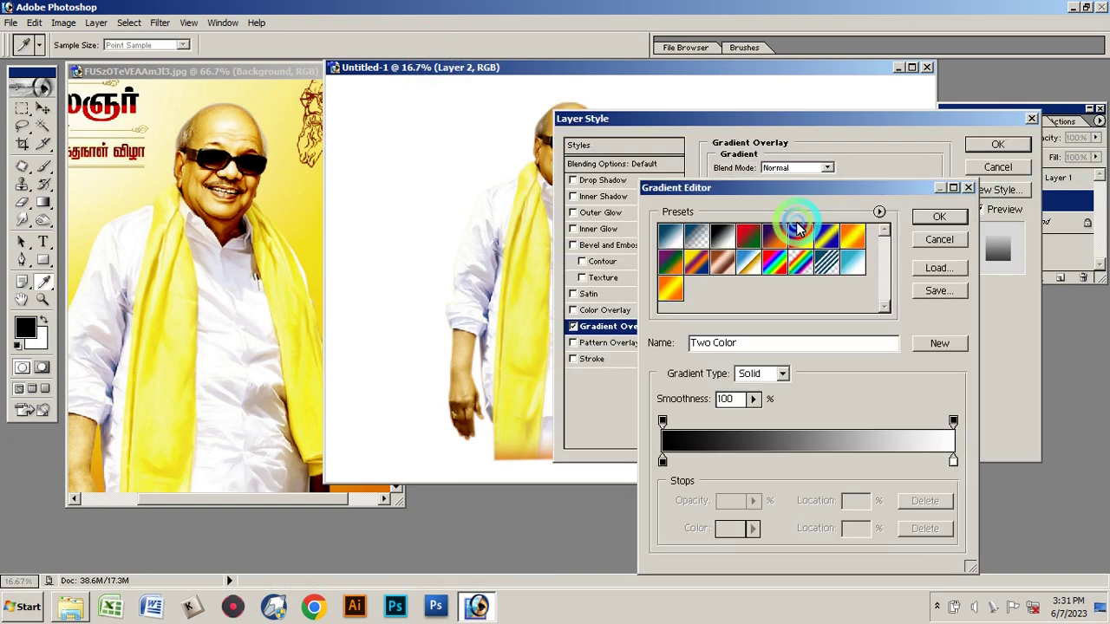
left_click(861, 271)
left_click(920, 219)
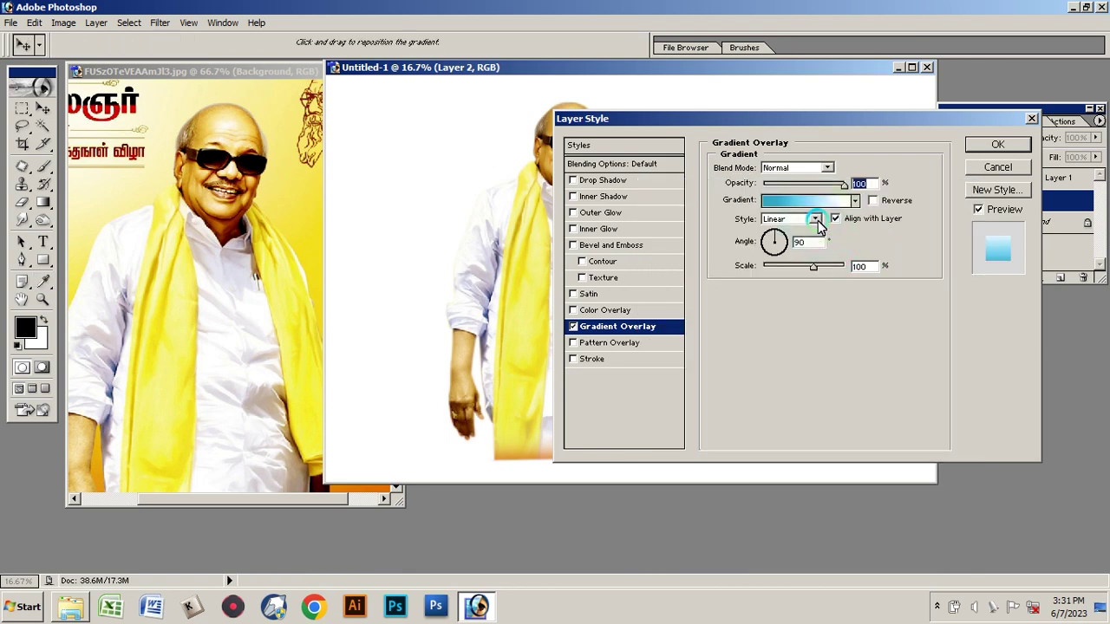
left_click(816, 219)
left_click(779, 239)
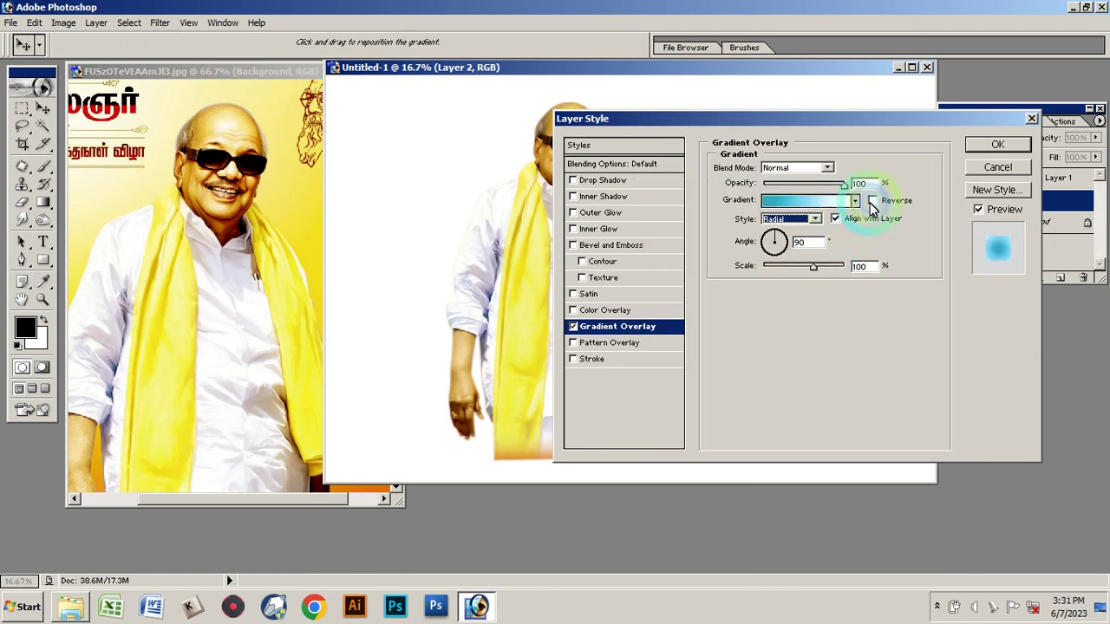
double_click(799, 243)
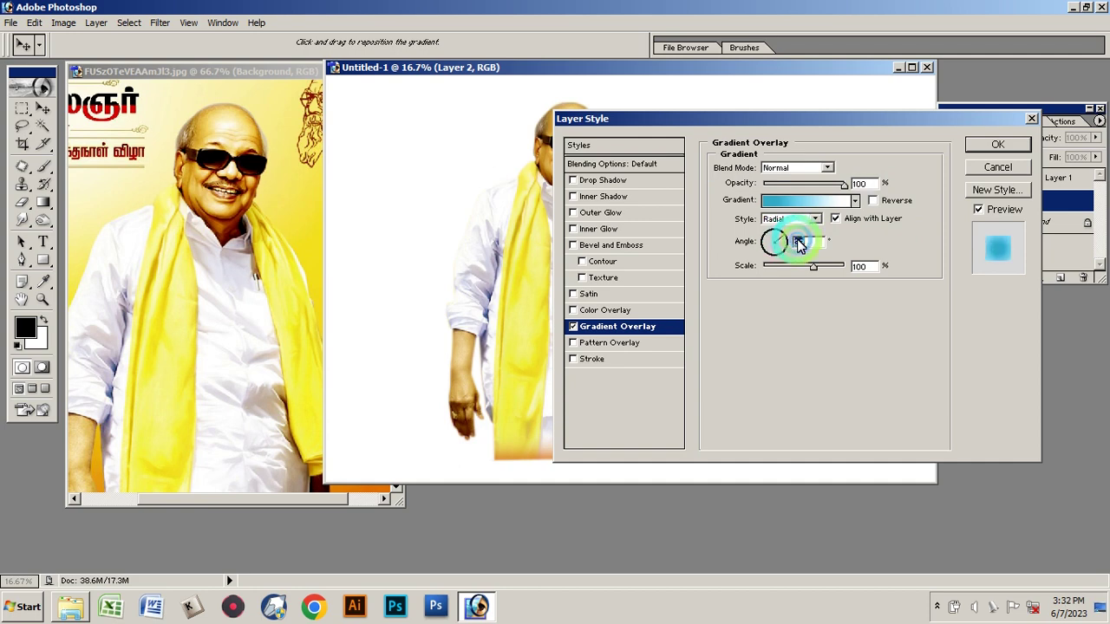
type("39")
left_click(873, 200)
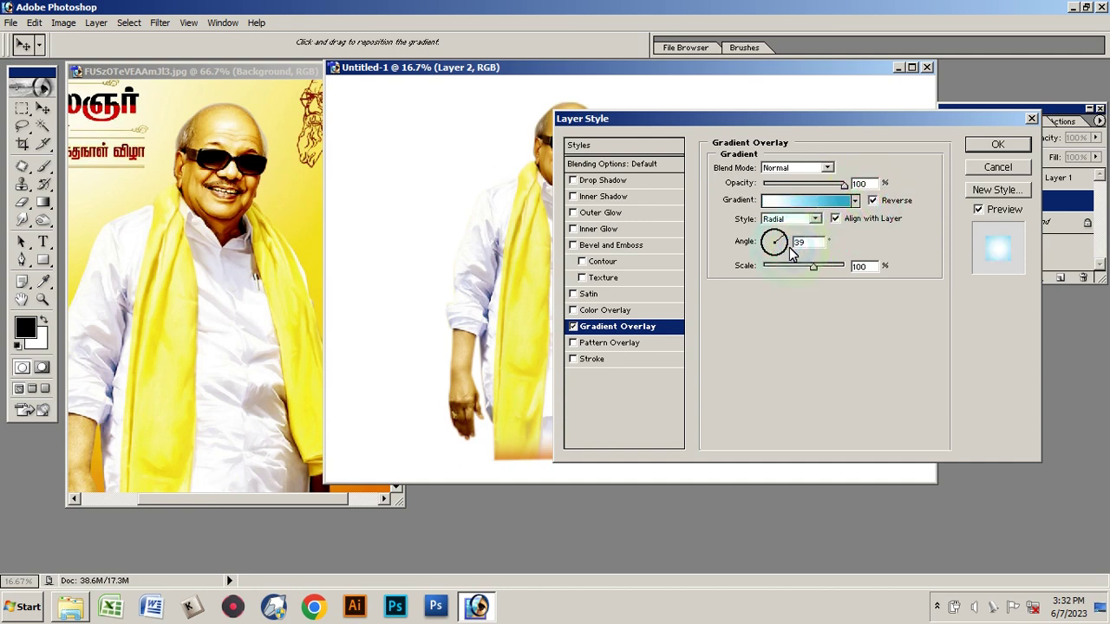
left_click(996, 146)
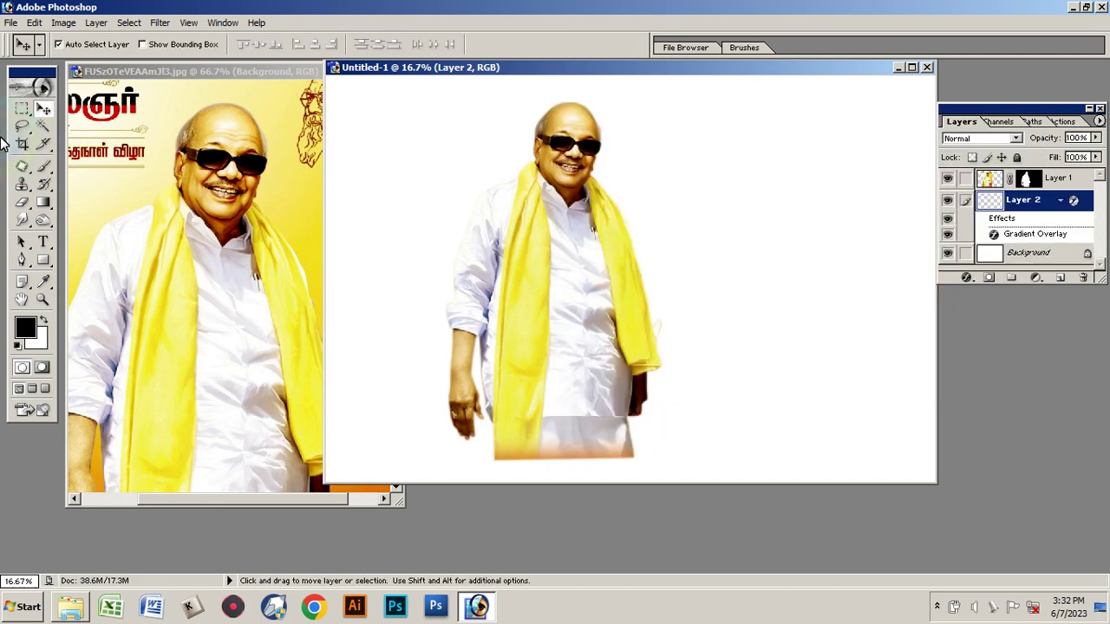
Drag a gradient fill across Layer 2 so the blue background shows, and maximize the document window
left_click(41, 202)
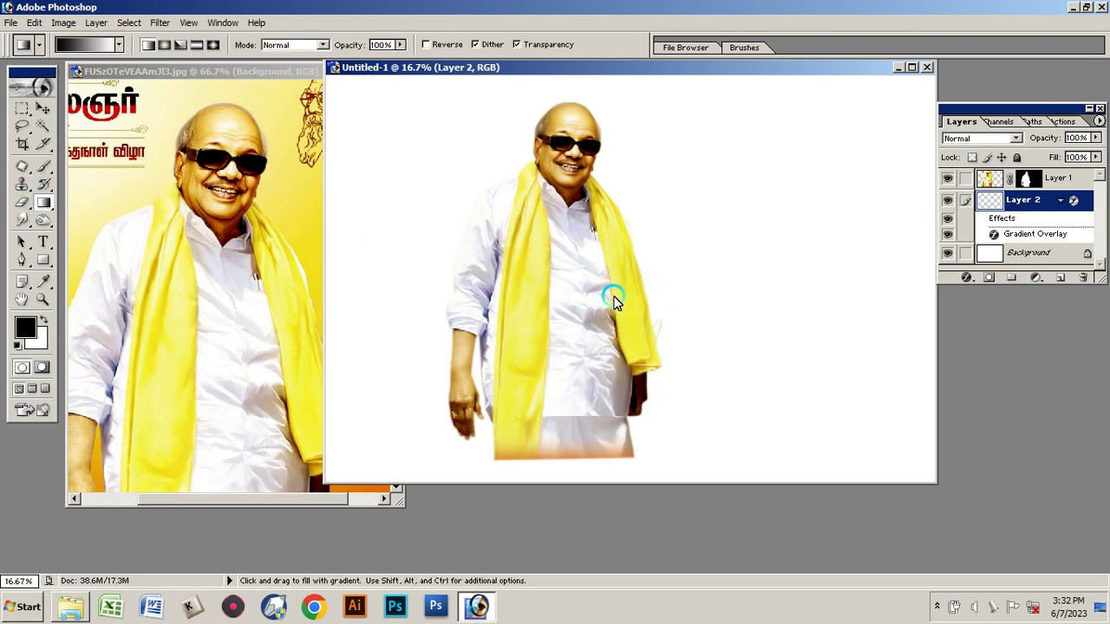
left_click_drag(587, 289, 798, 191)
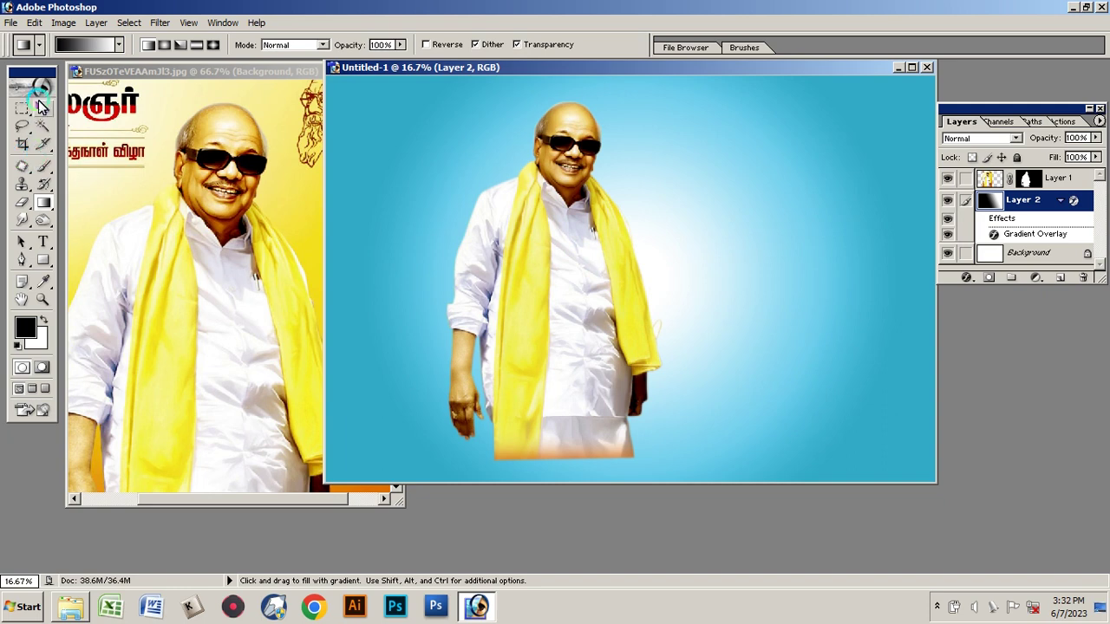
left_click(42, 106)
left_click(550, 280)
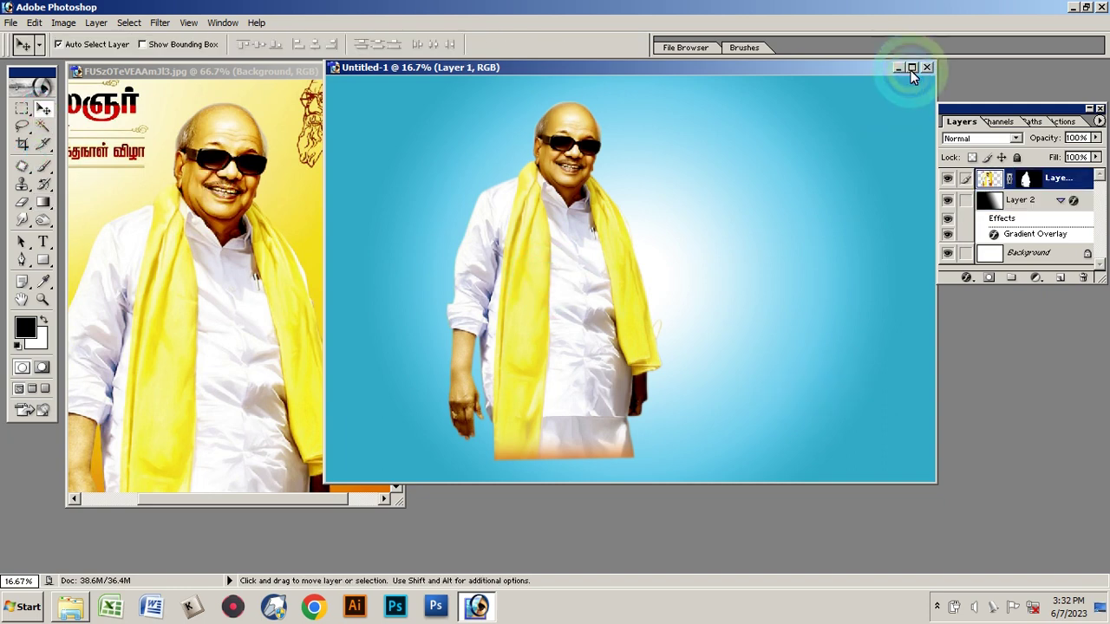
left_click(911, 68)
Enlarge the figure to about 109.6% and position it over the glow, reaching the canvas bottom
right_click(506, 286)
left_click_drag(517, 306, 545, 335)
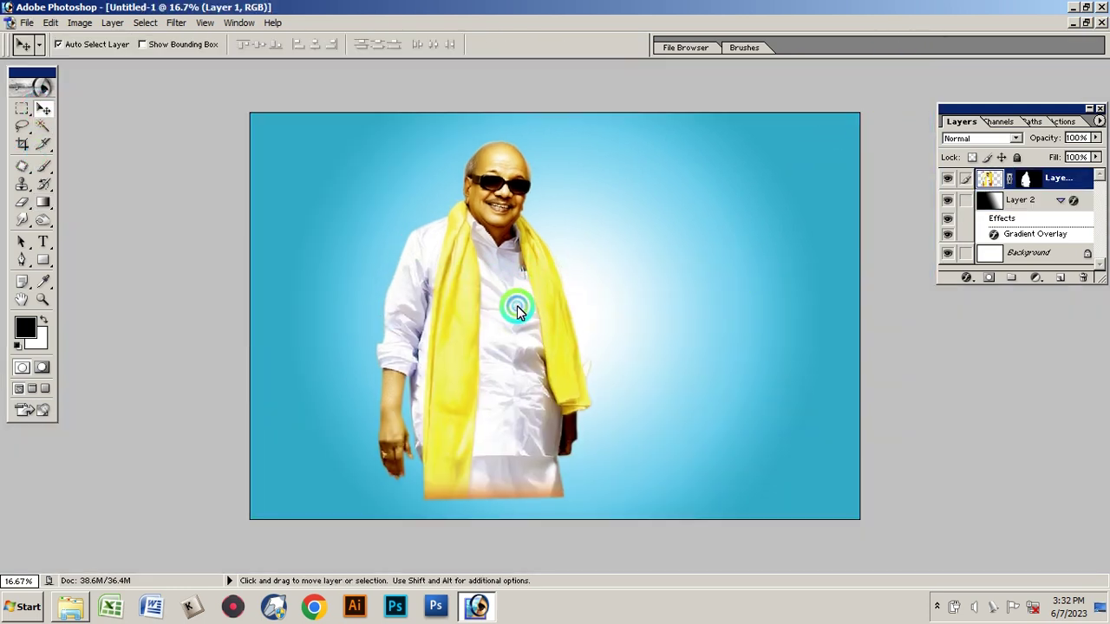
key("ctrl+t")
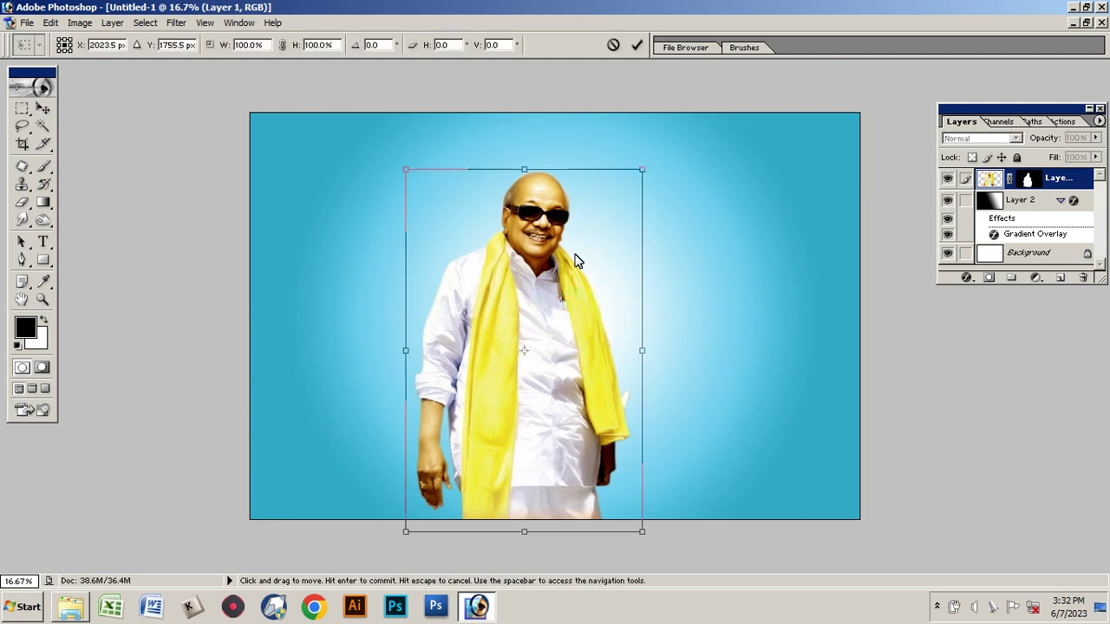
mouse_move(640, 169)
left_mouse_down()
mouse_move(701, 149)
mouse_move(703, 164)
left_mouse_up()
key("Return")
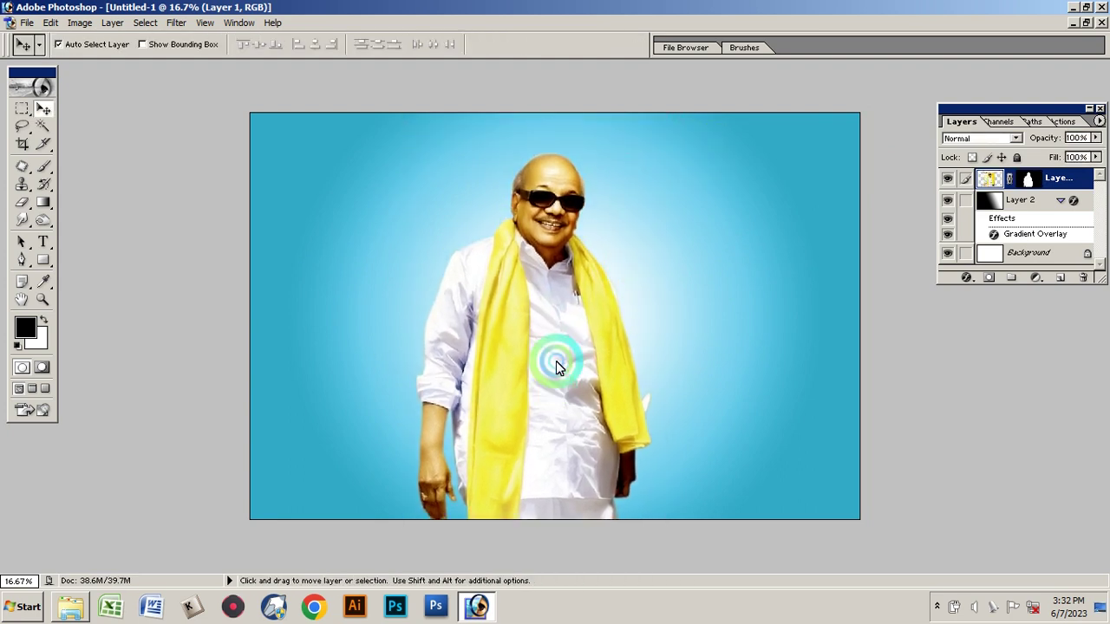
left_click_drag(556, 369, 559, 354)
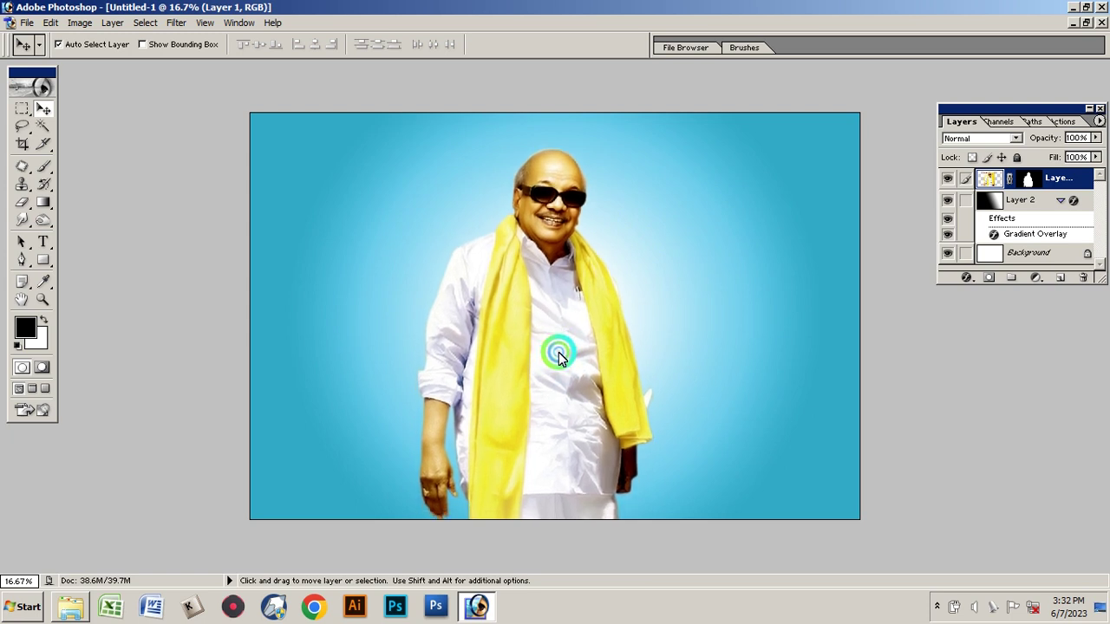
Select the gradient layer, Layer 2, from the canvas layer list
right_click(690, 250)
left_click(702, 247)
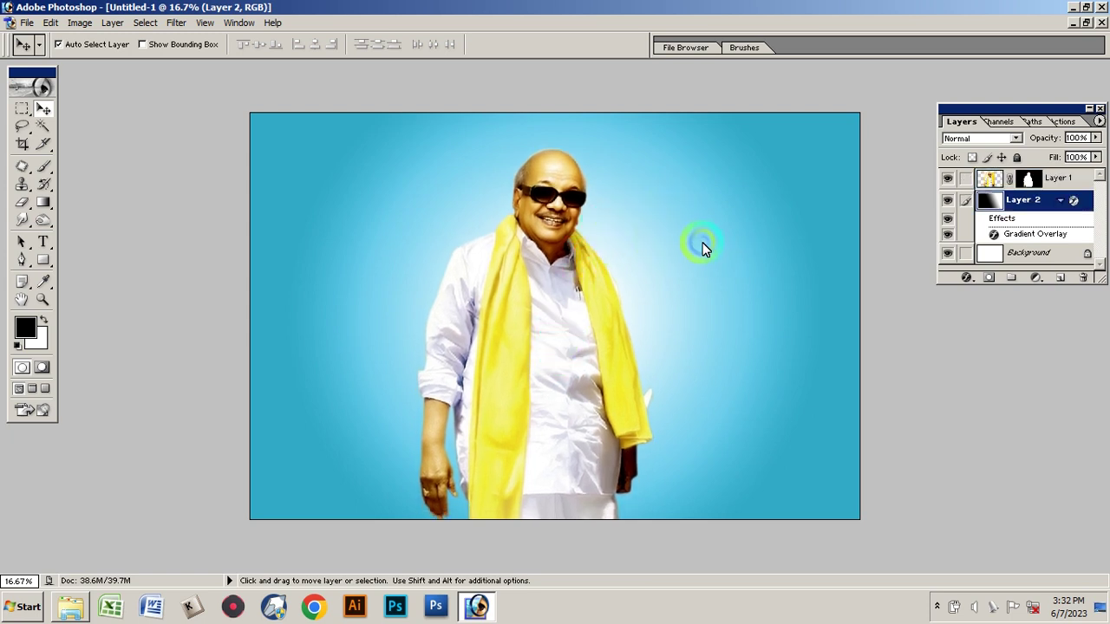
left_click(171, 277)
scroll(611, 327, "up", 2)
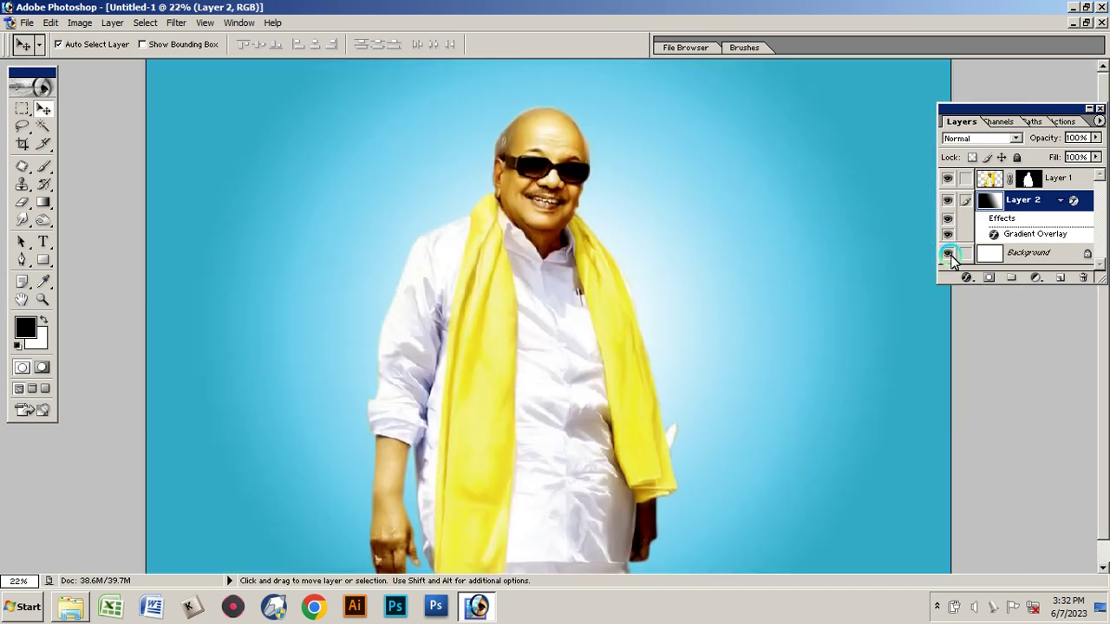
Add a new Layer 3 and sample the scarf's yellow as the painting colour
left_click(1061, 278)
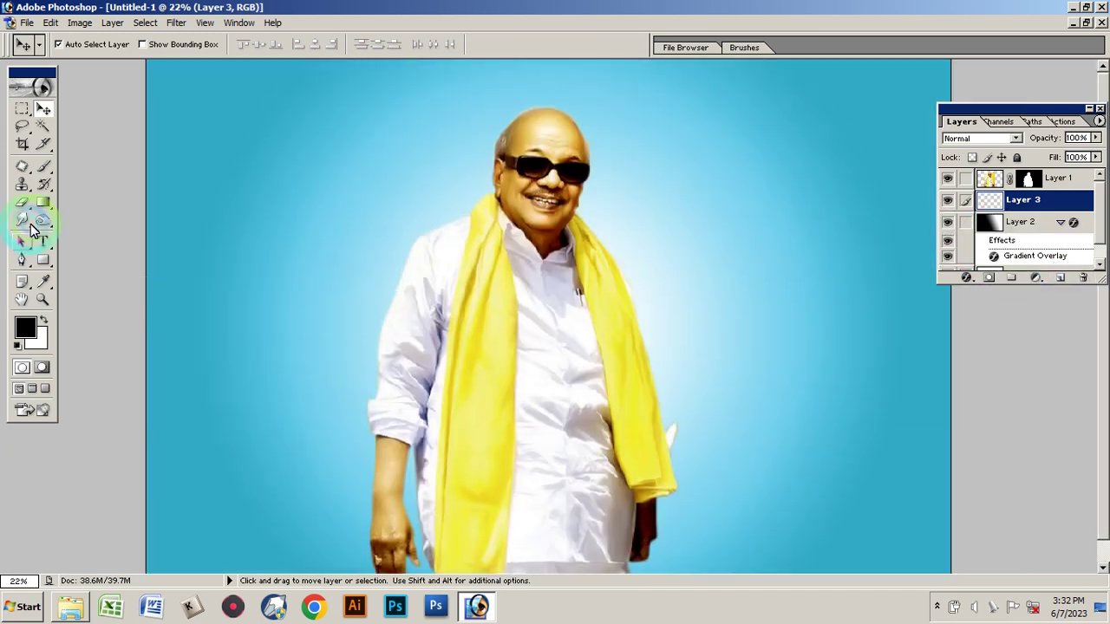
left_click(45, 283)
left_click(574, 374)
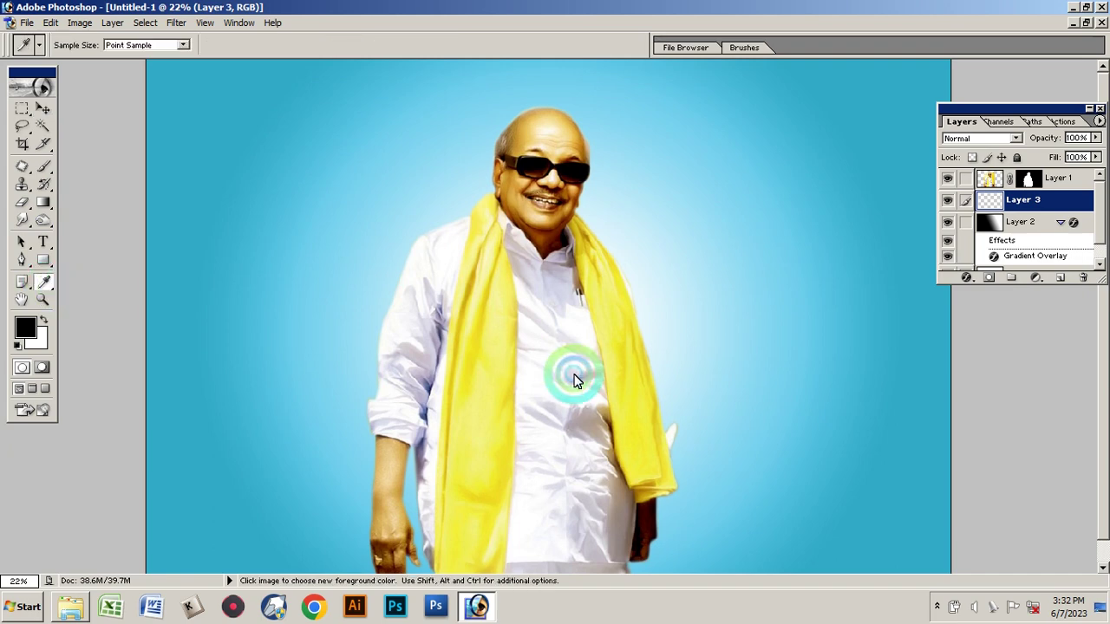
left_click(629, 440)
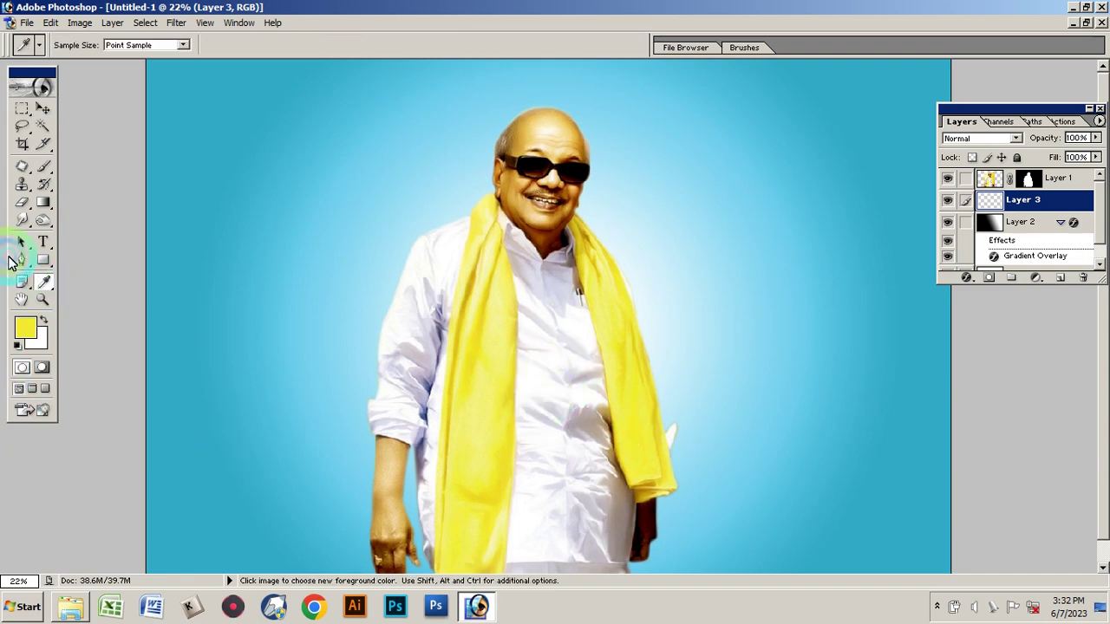
Paint one large yellow circle behind the head with a round brush enlarged to 2000 px
left_click(45, 166)
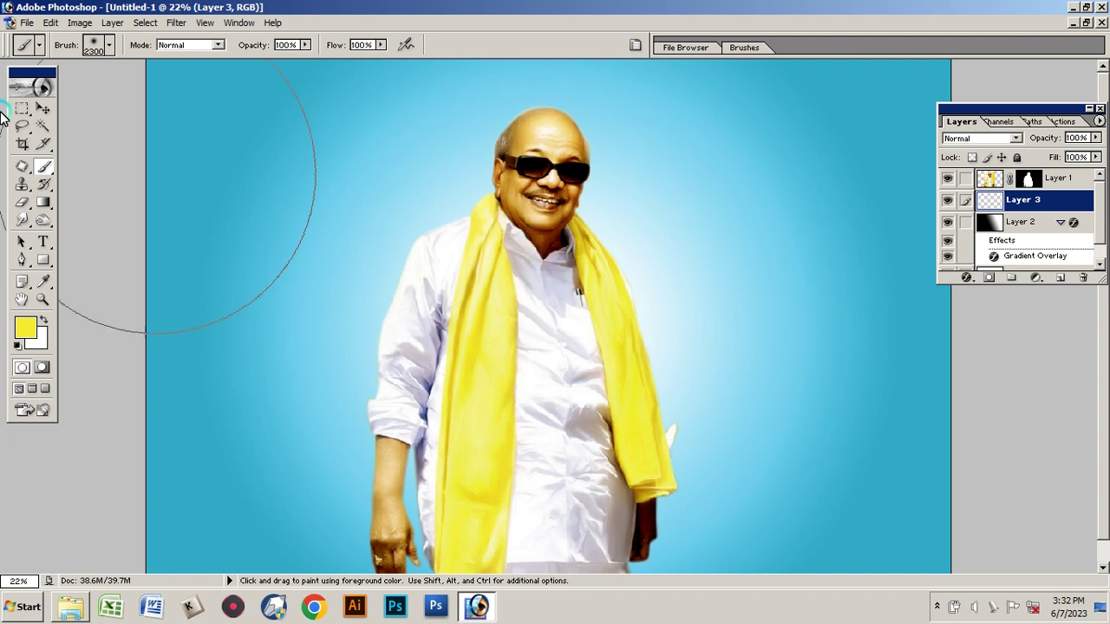
left_click(111, 49)
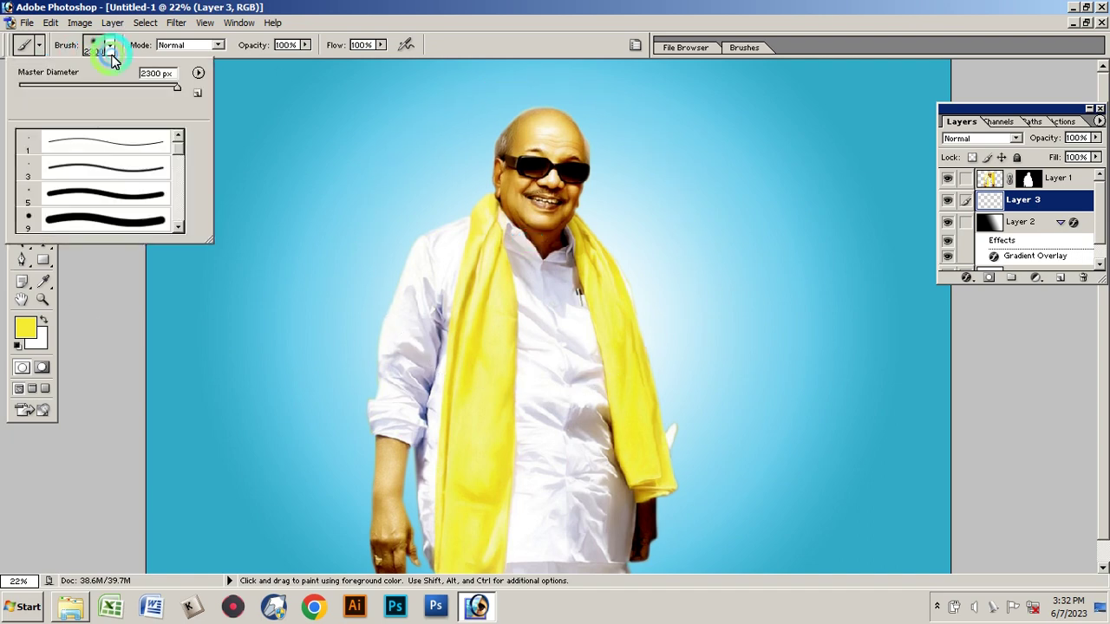
left_click(122, 206)
left_click_drag(474, 205, 478, 228)
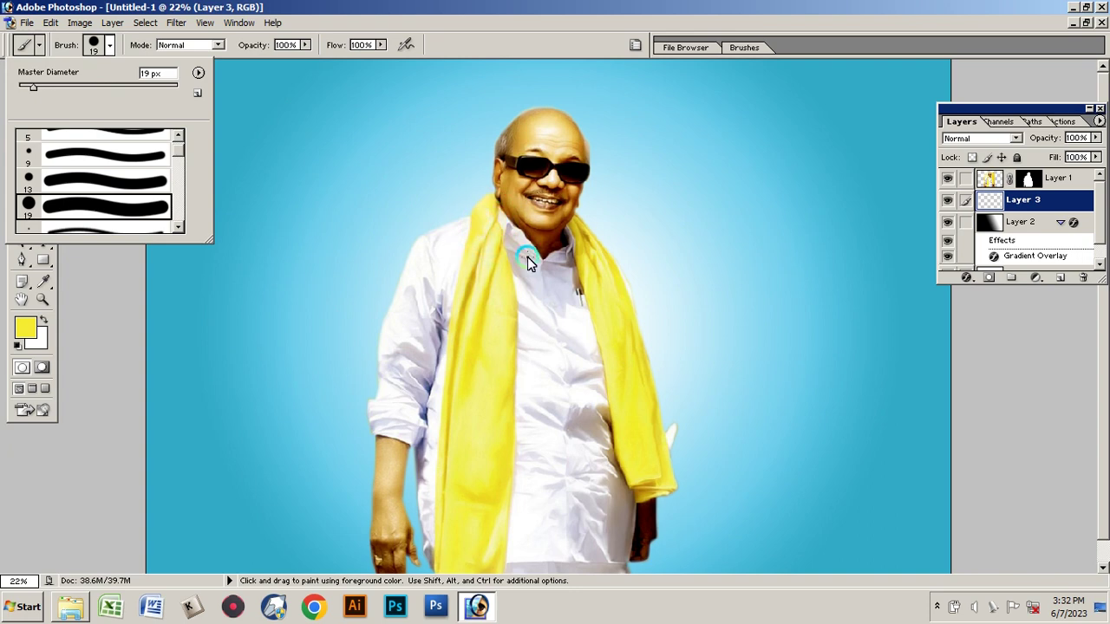
key("Escape")
left_click_drag(595, 289, 578, 296)
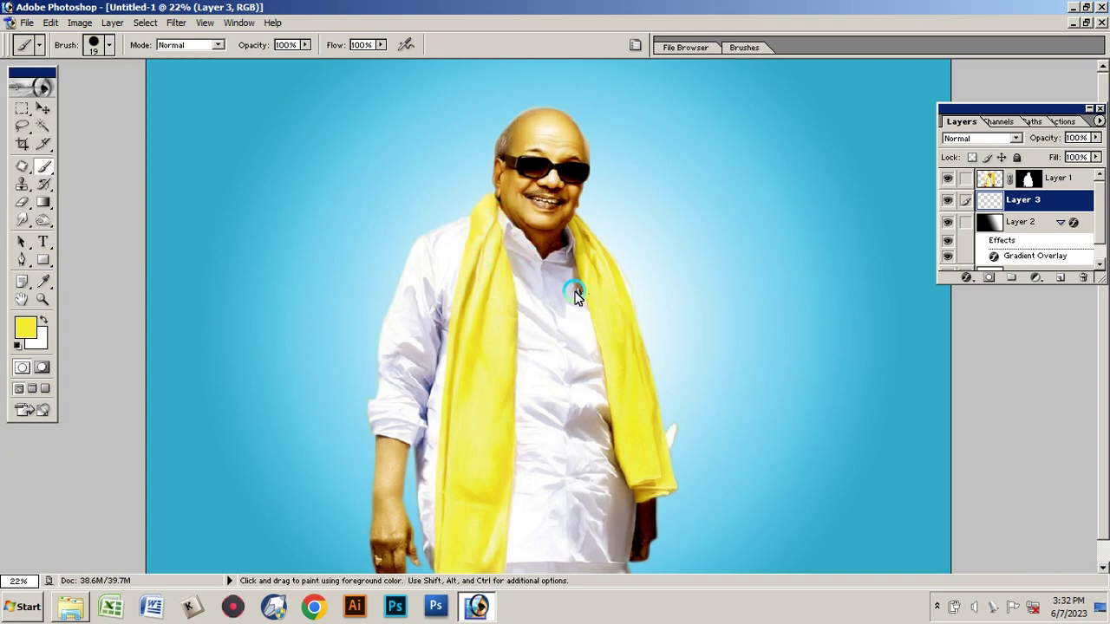
key("bracketright")
key("bracketright")
key("bracketright")
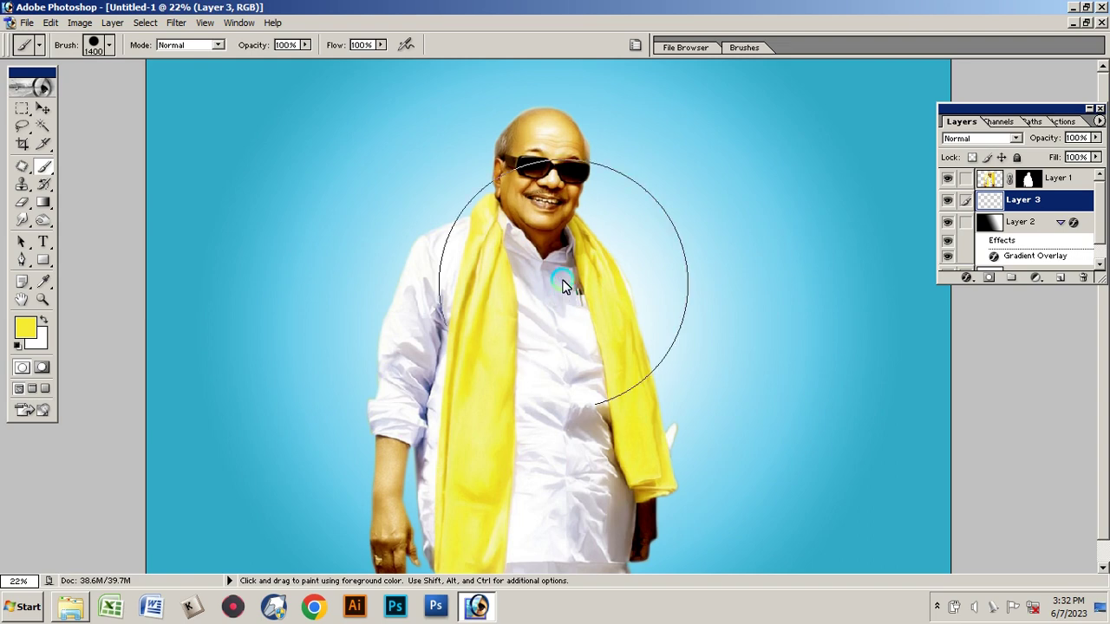
key("bracketright")
key("bracketright")
key("bracketright")
left_click(534, 256)
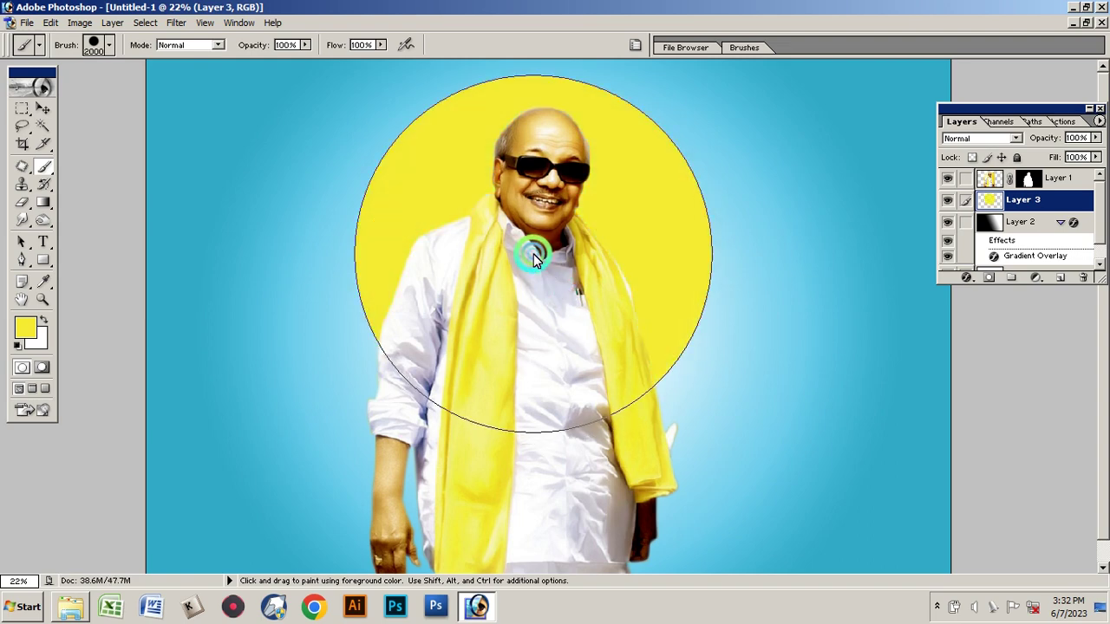
left_click(43, 109)
Set the yellow circle layer's Fill to 50%
right_click(665, 220)
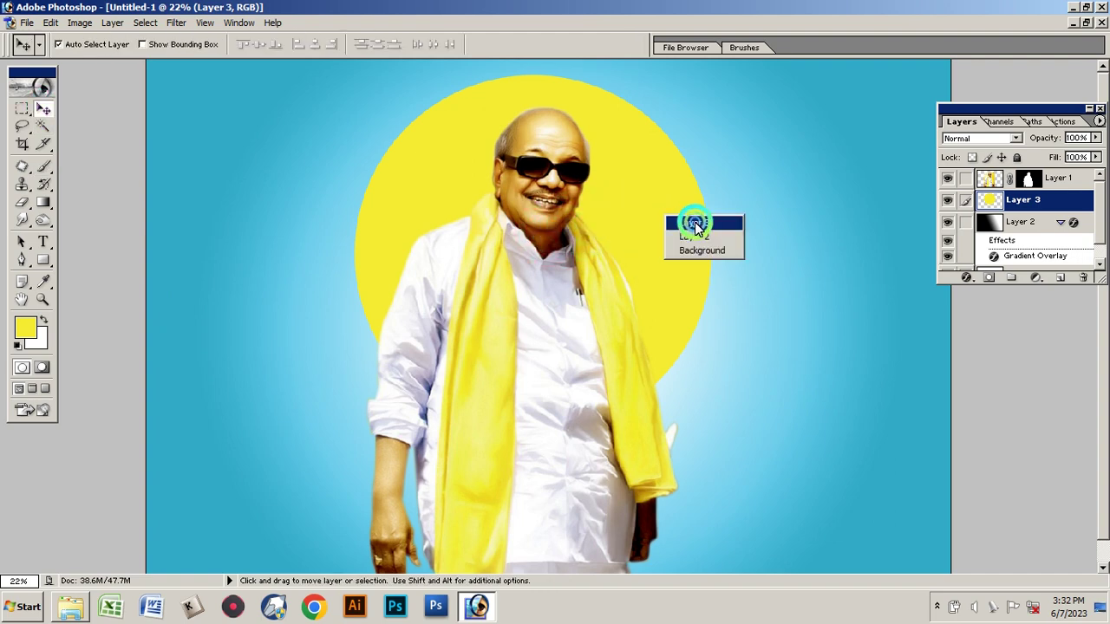
left_click(701, 223)
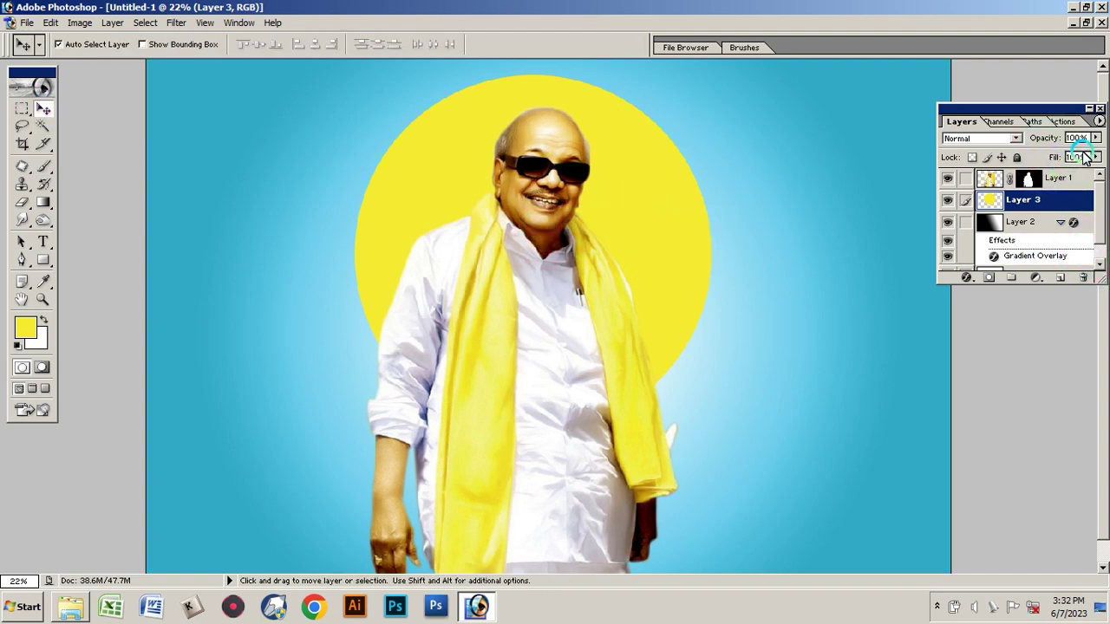
left_click(1095, 159)
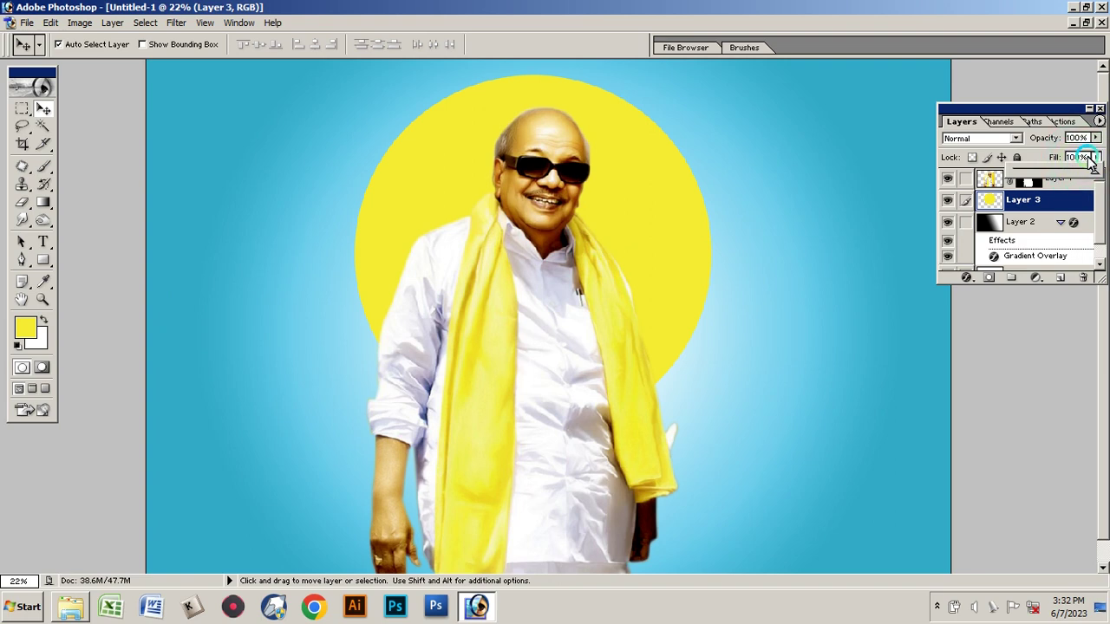
left_click(686, 109)
type("50")
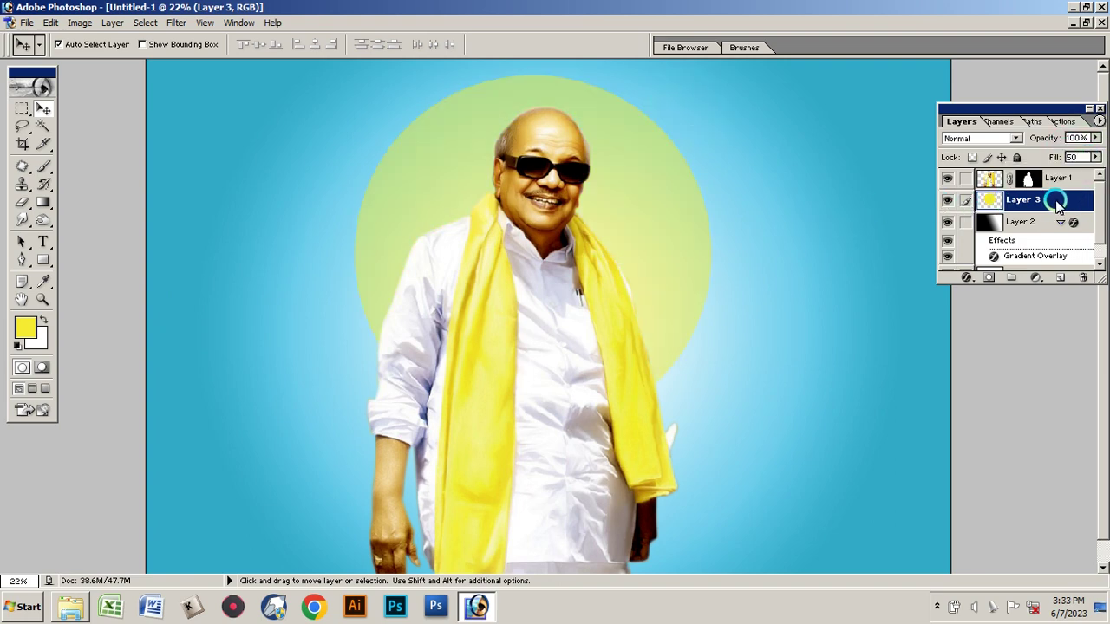
Duplicate the circle, scale the copy to 87% with near-full fill, and add an empty Layer 4
key("ctrl+j")
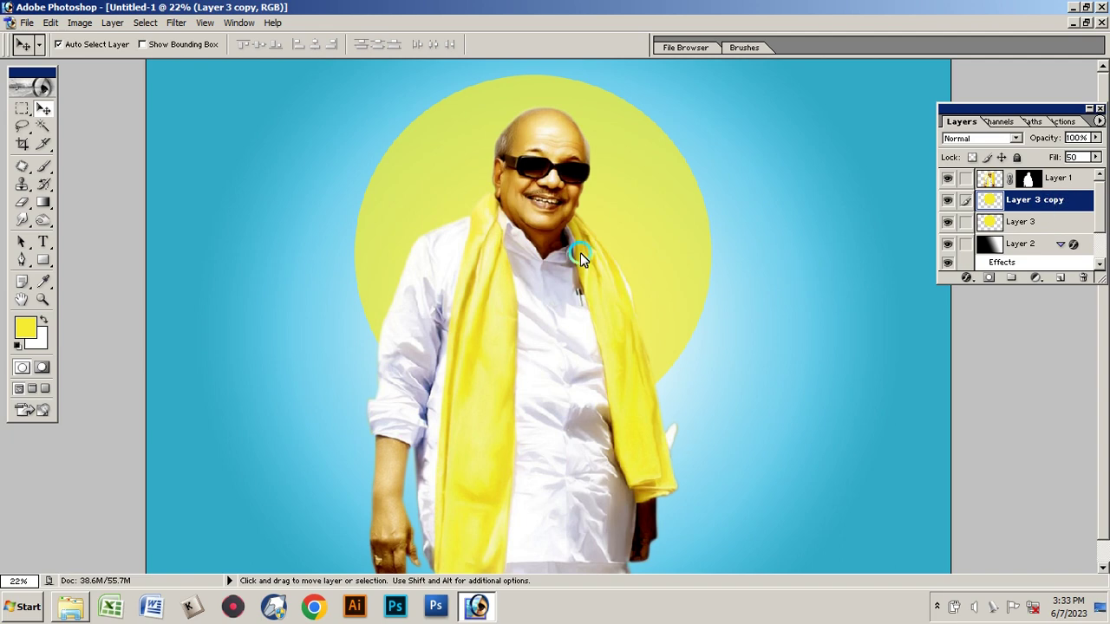
key("ctrl+t")
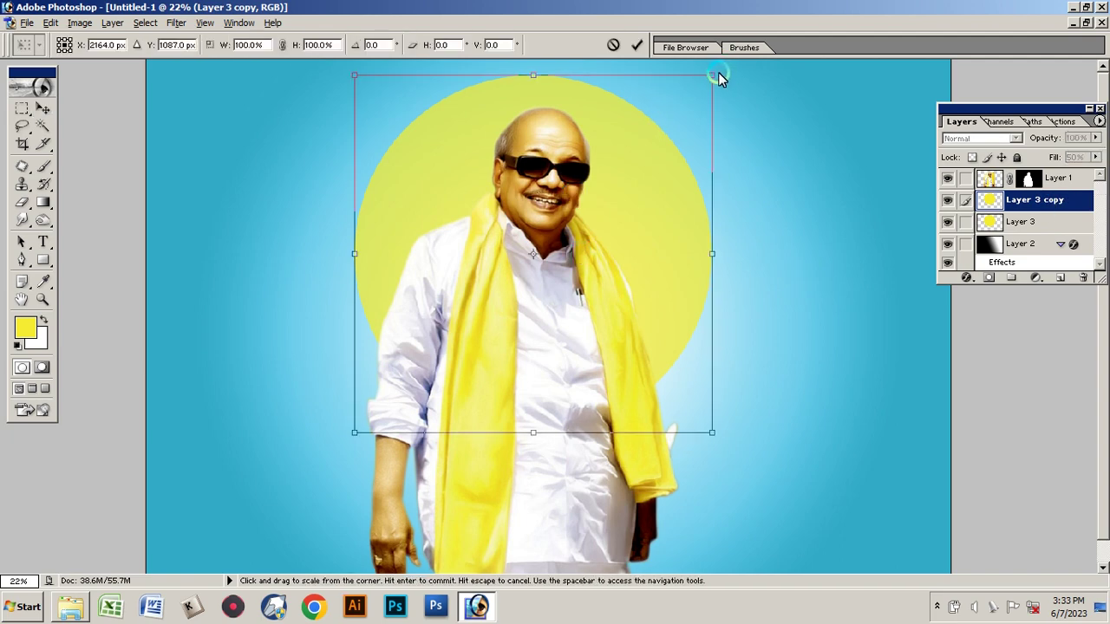
left_click_drag(718, 78, 696, 117)
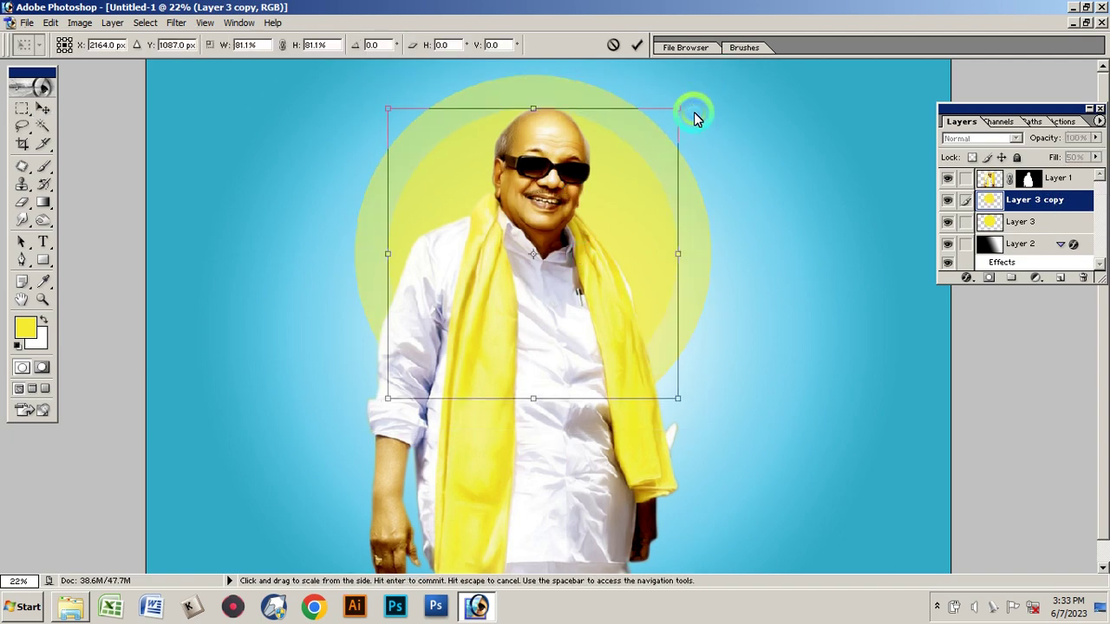
left_click_drag(686, 101, 699, 102)
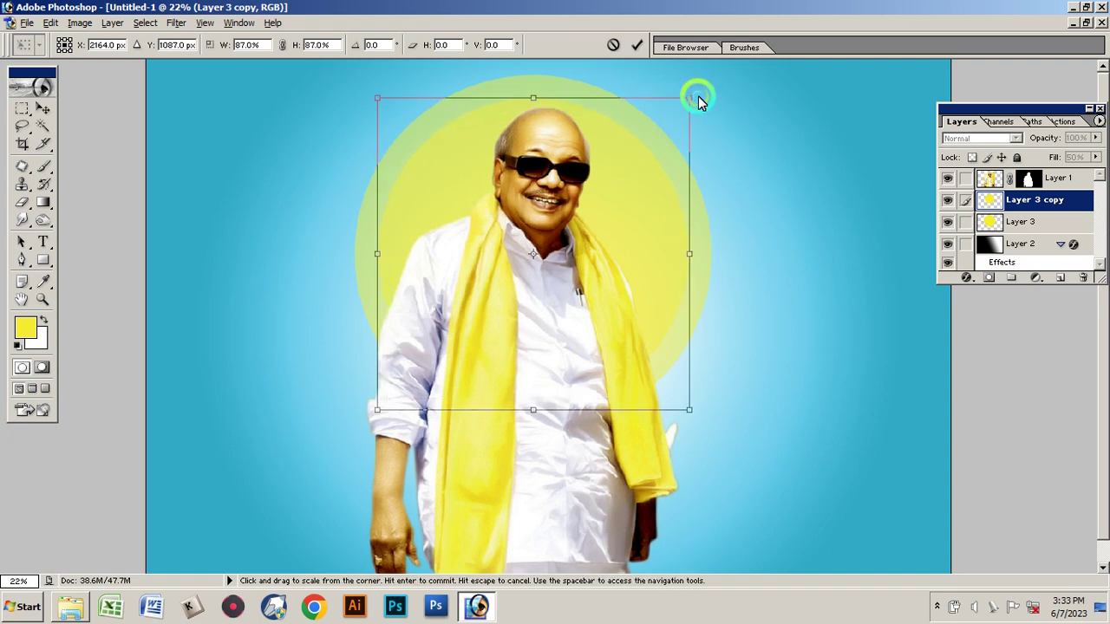
key("Return")
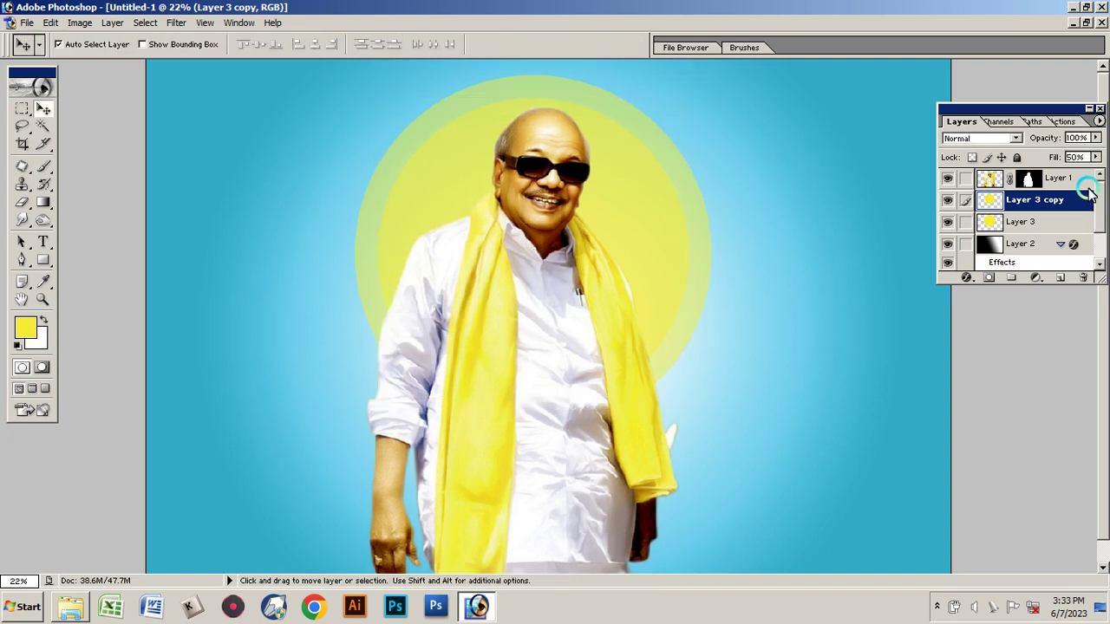
left_click_drag(1097, 157, 1102, 171)
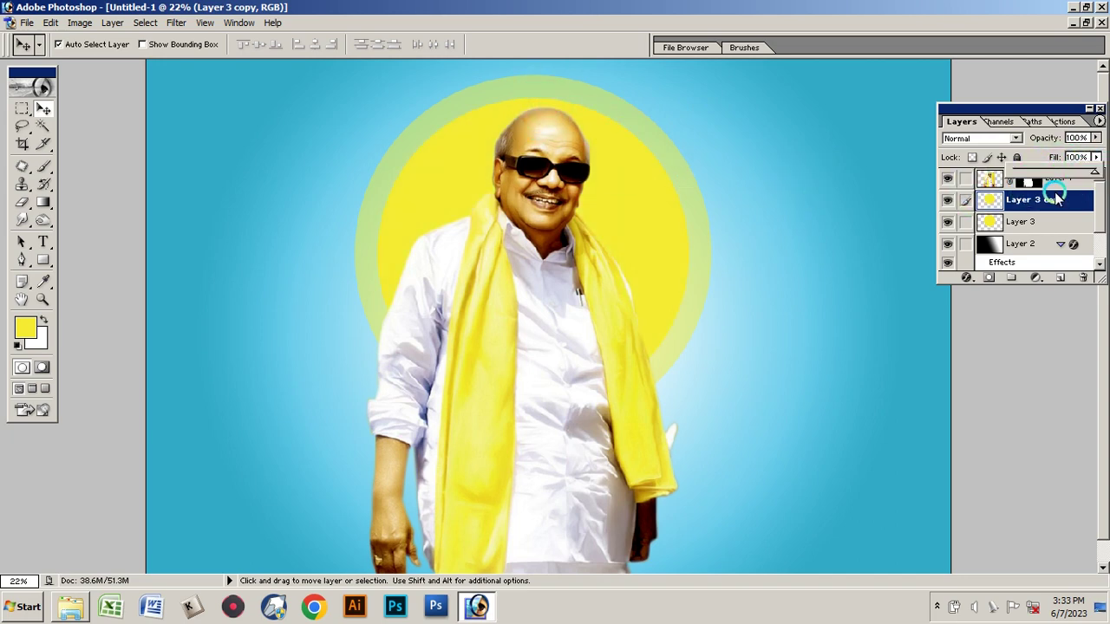
left_click(1065, 279)
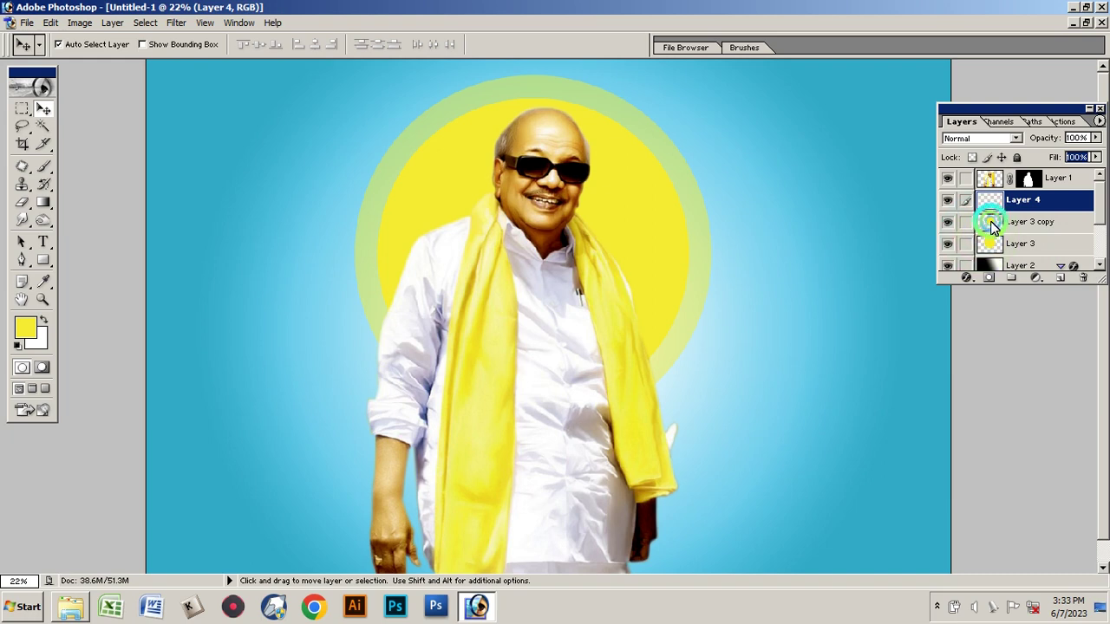
Load the inner Layer 3 copy circle as a selection and set the foreground colour to dark olive #615D03
left_click(992, 224, "ctrl")
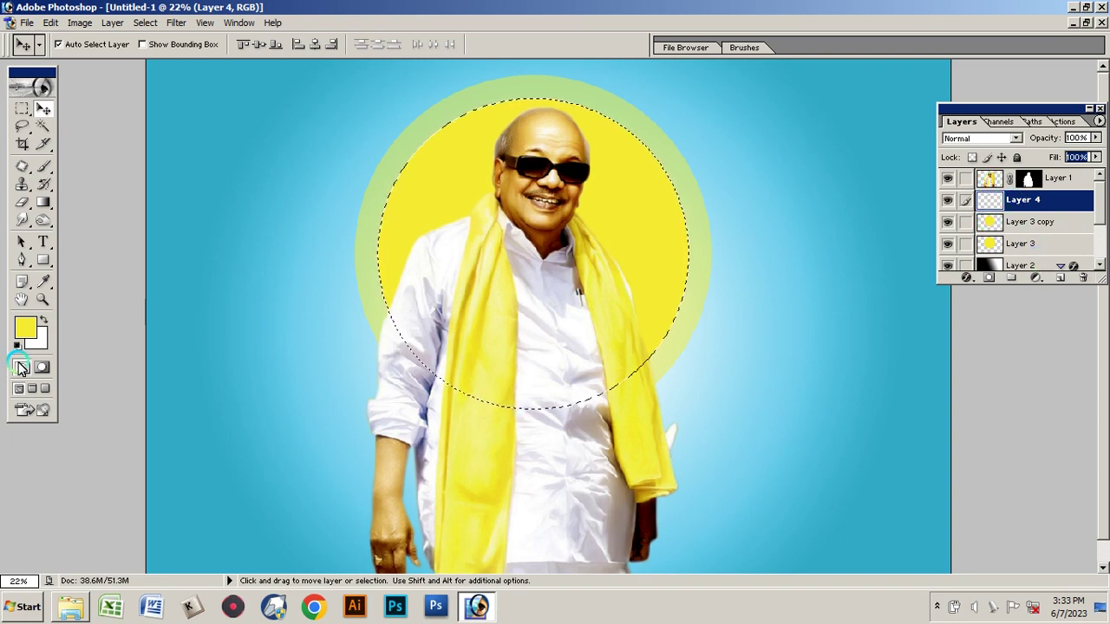
left_click(25, 327)
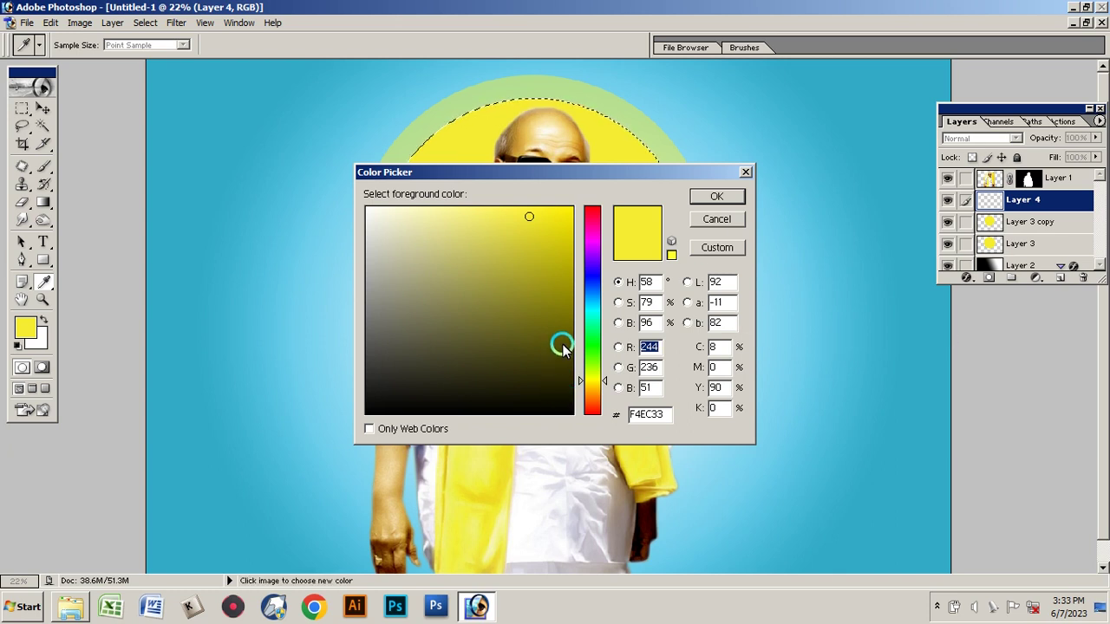
left_click(568, 213)
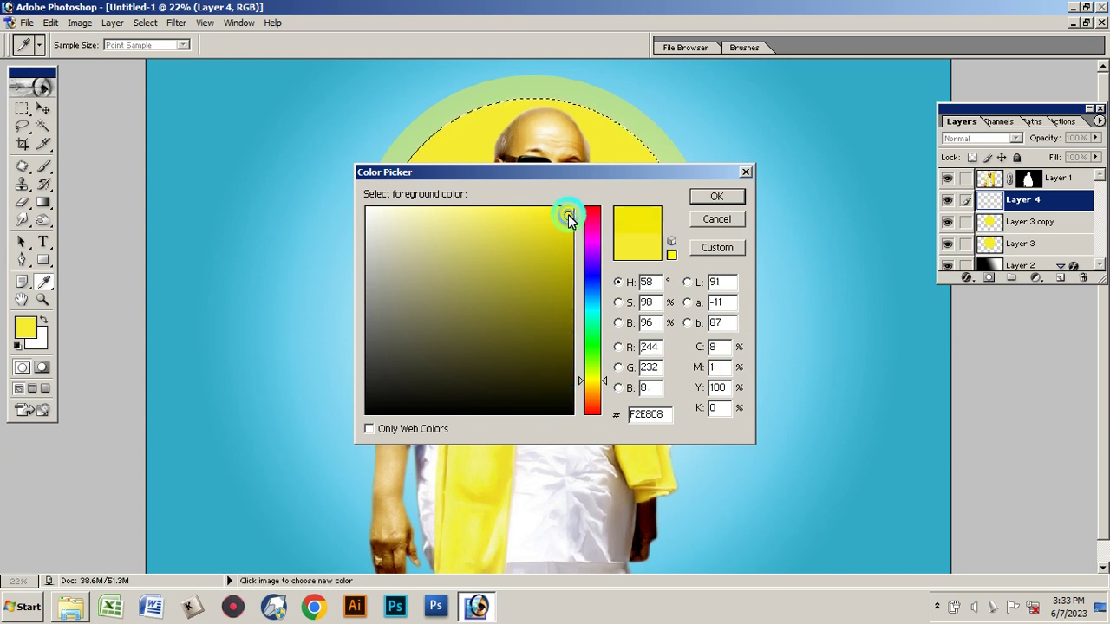
left_click(565, 344)
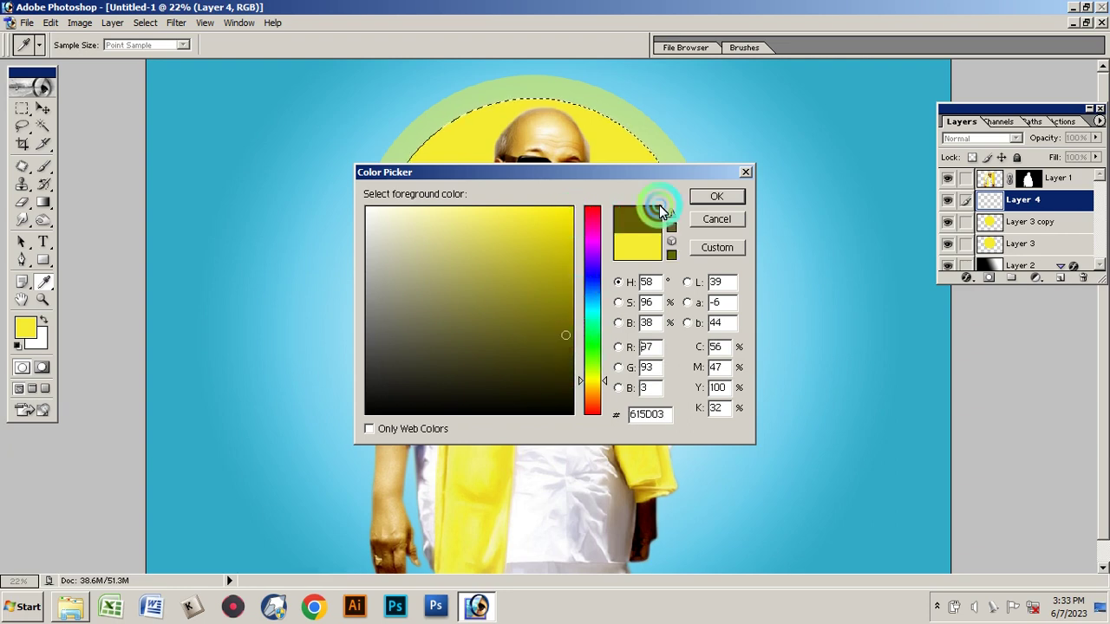
left_click(715, 197)
Test a 1000 px olive brush dab behind the head, then undo it
key("v")
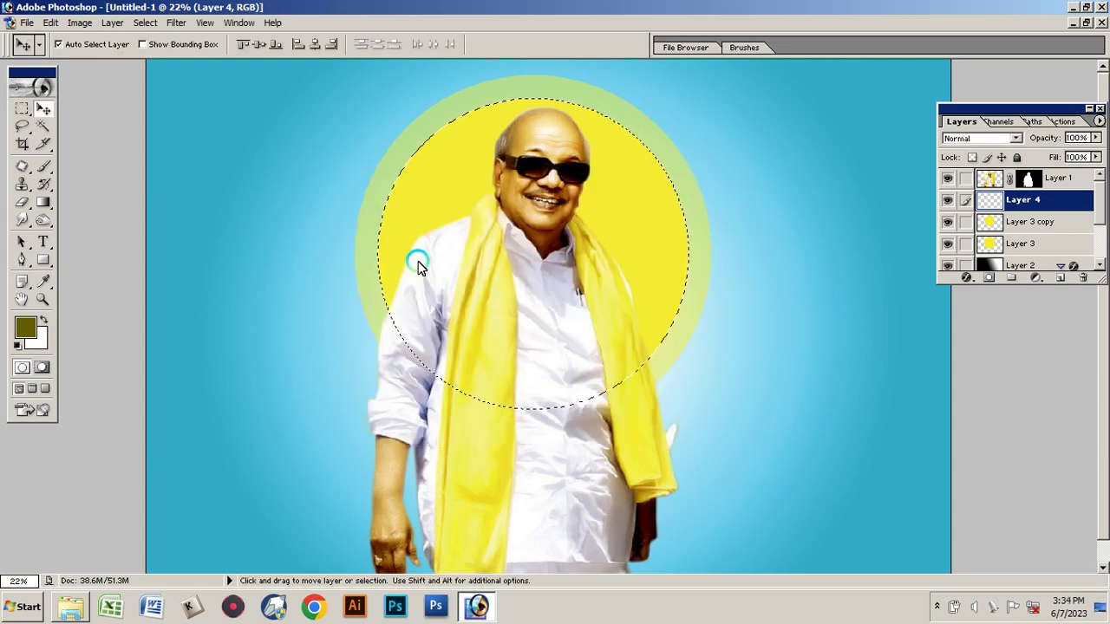
left_click(43, 165)
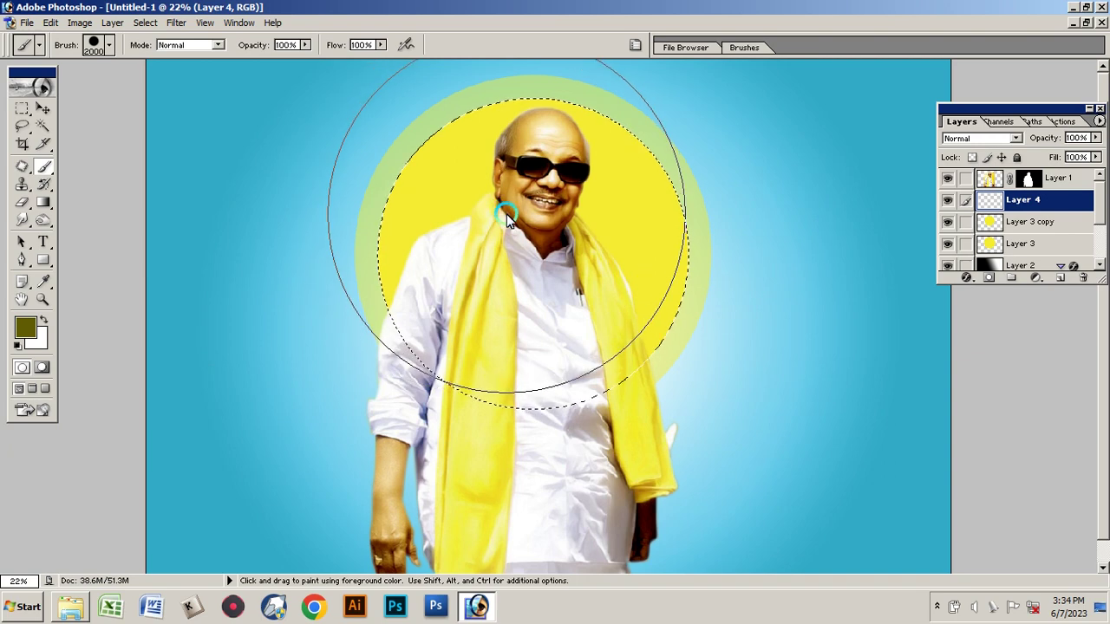
key("bracketleft")
key("bracketleft")
key("bracketleft")
key("bracketleft")
key("bracketleft")
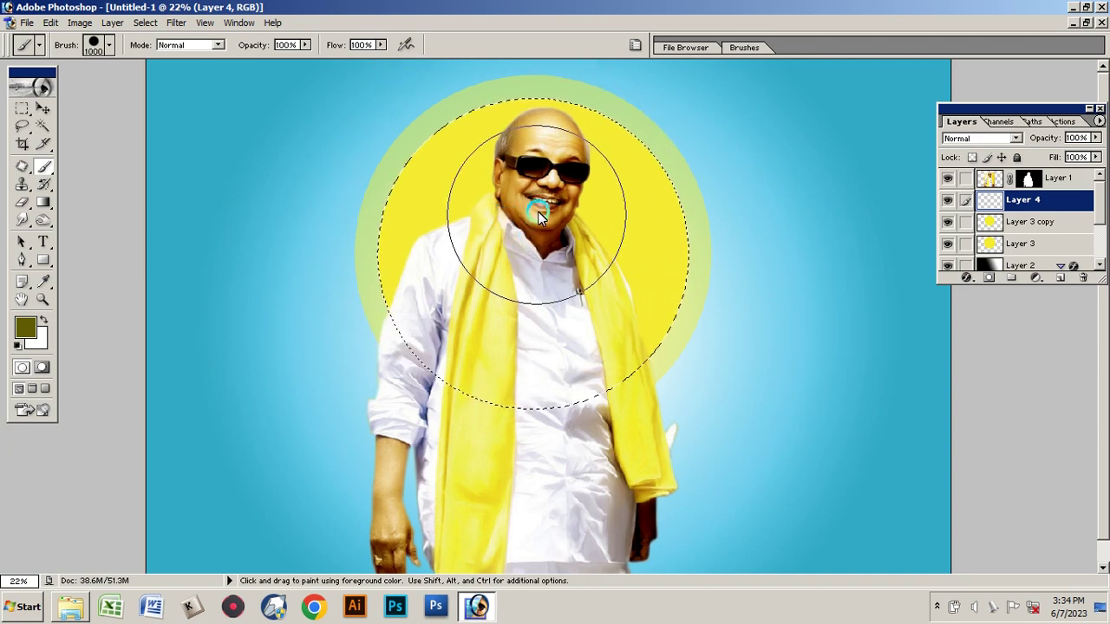
key("bracketleft")
key("bracketleft")
key("bracketleft")
left_click(541, 186)
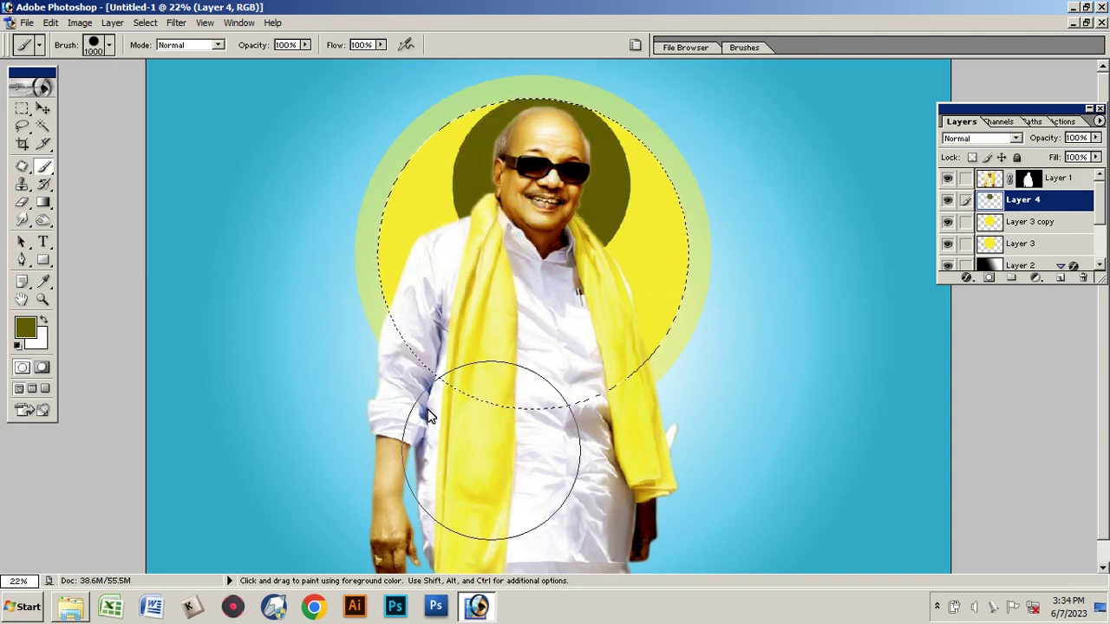
key("ctrl+z")
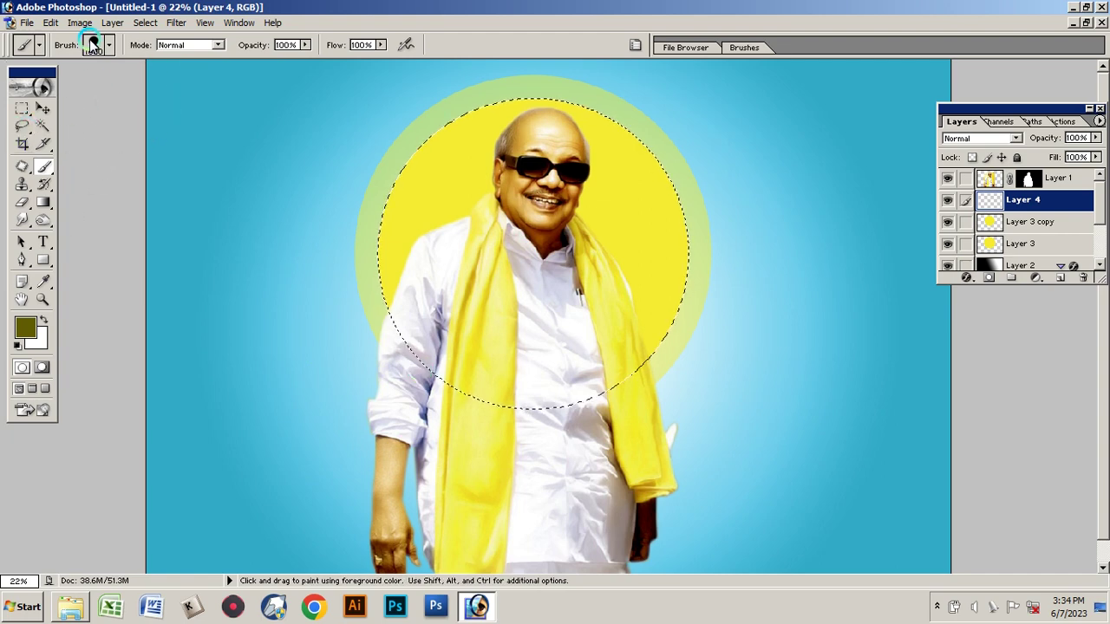
Choose the 300 px soft round brush preset and enlarge it to 1200 px
left_click(98, 45)
scroll(116, 207, "down", 5)
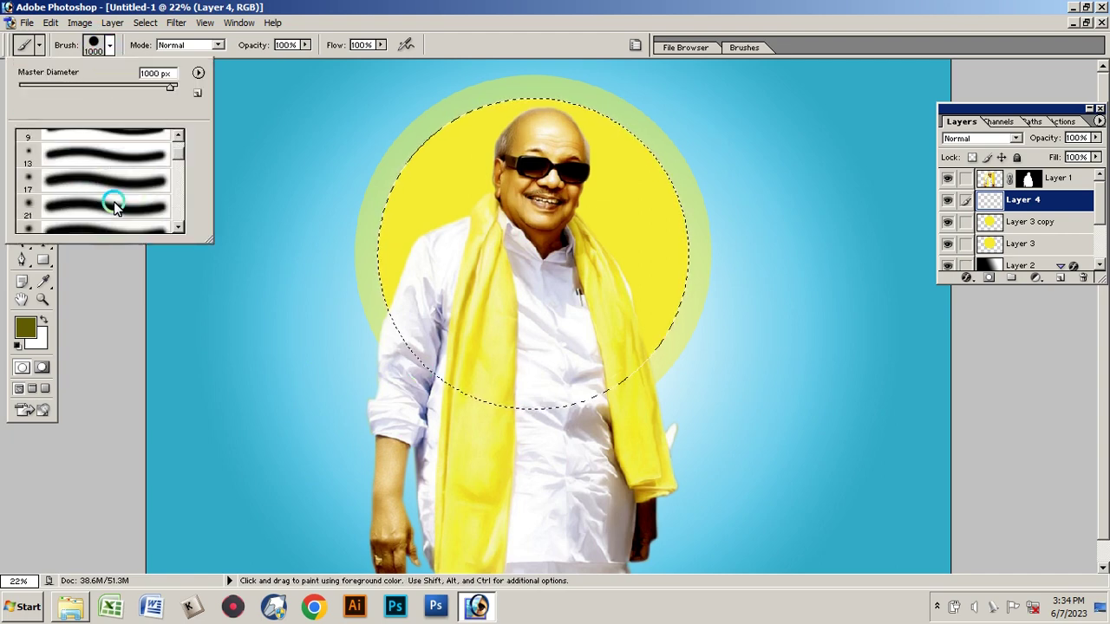
scroll(115, 206, "down", 2)
scroll(115, 206, "down", 1)
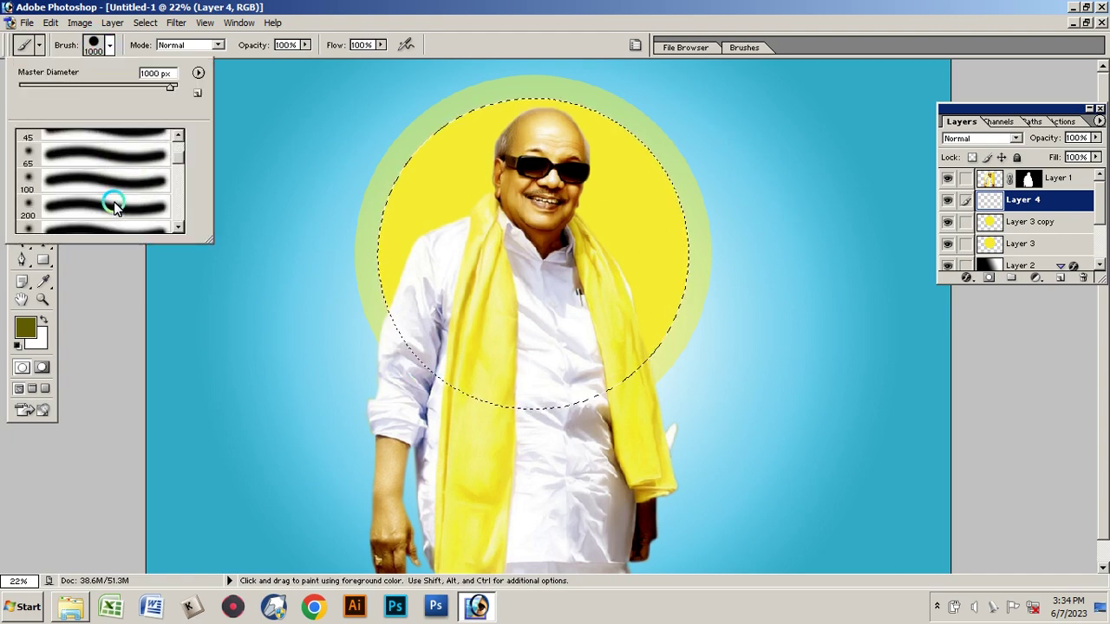
scroll(115, 206, "down", 1)
left_click(113, 217)
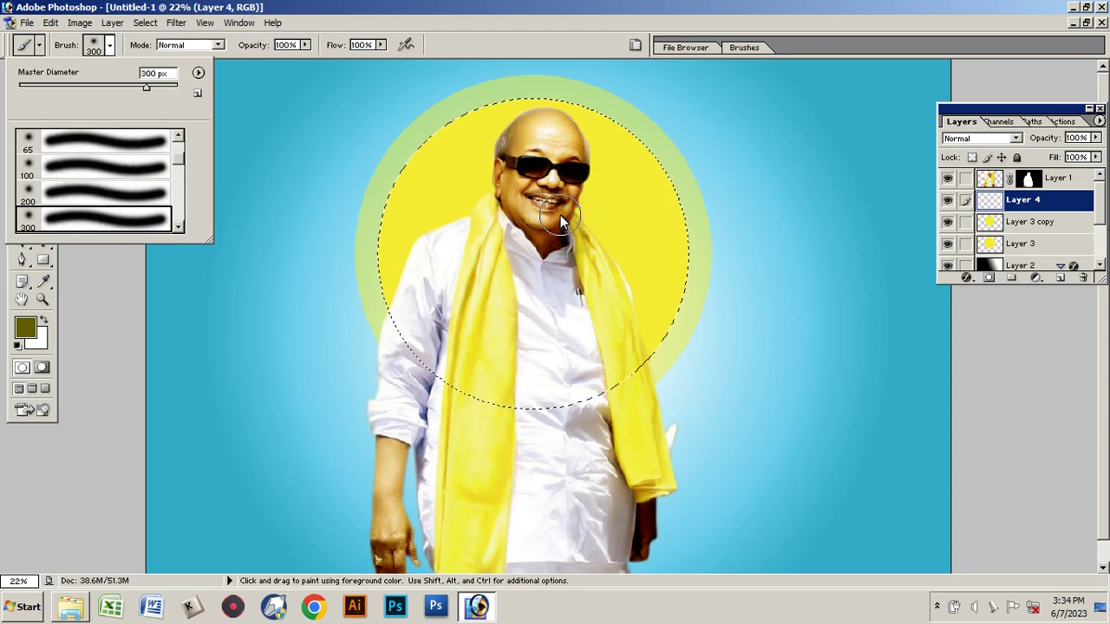
key("Return")
key("bracketright")
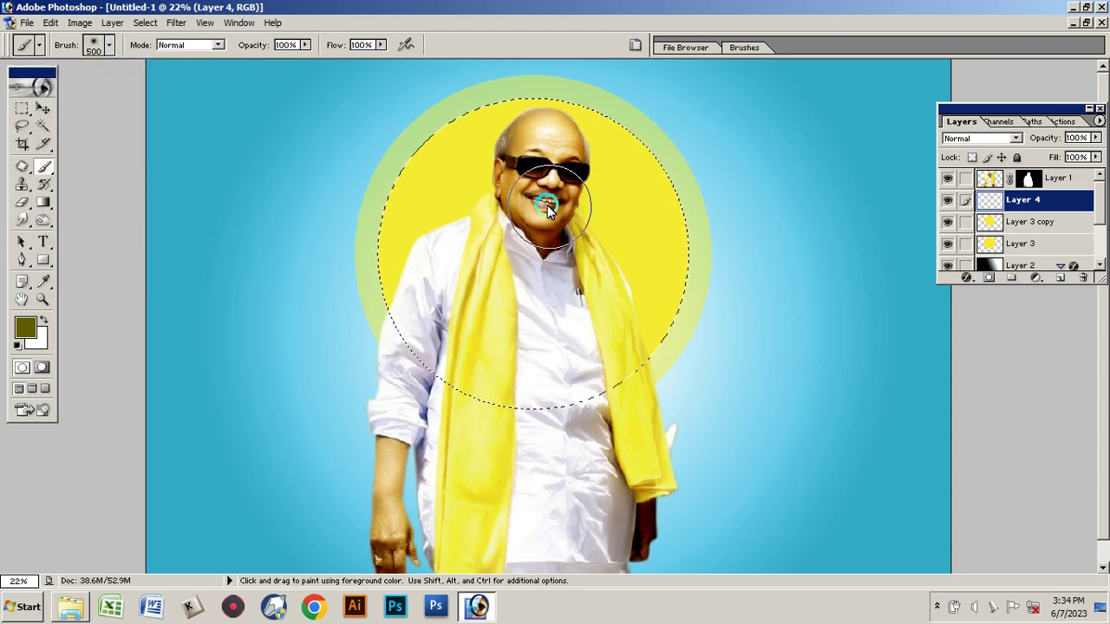
key("bracketright")
key("bracketright")
key("bracketright")
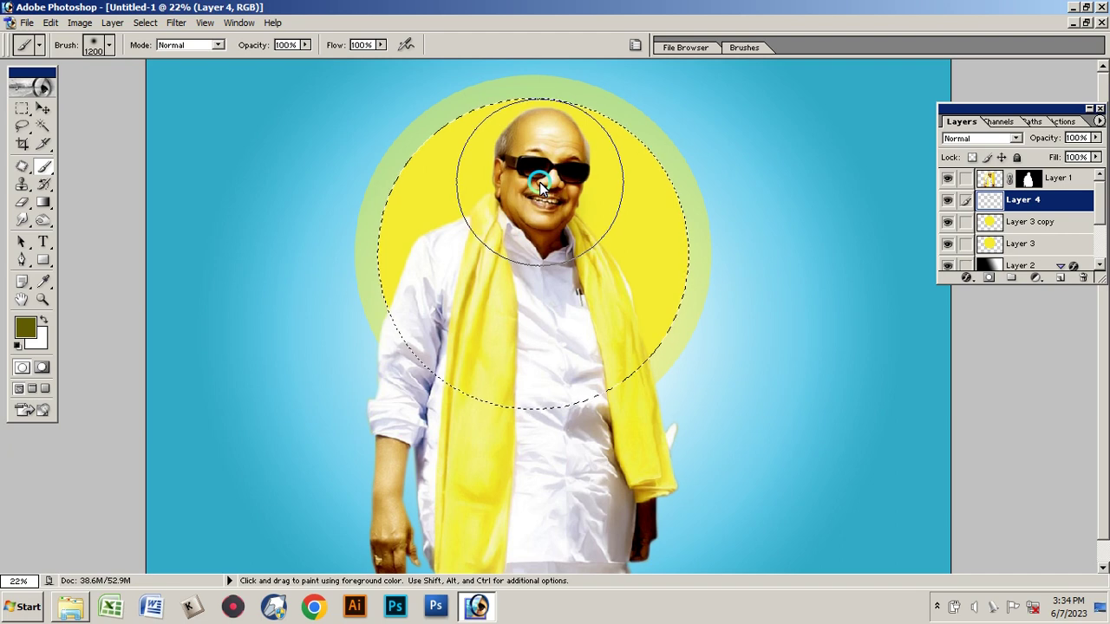
Paint soft dark olive shading inside the circle selection, enlarging the brush to 1500 px
left_click(538, 188)
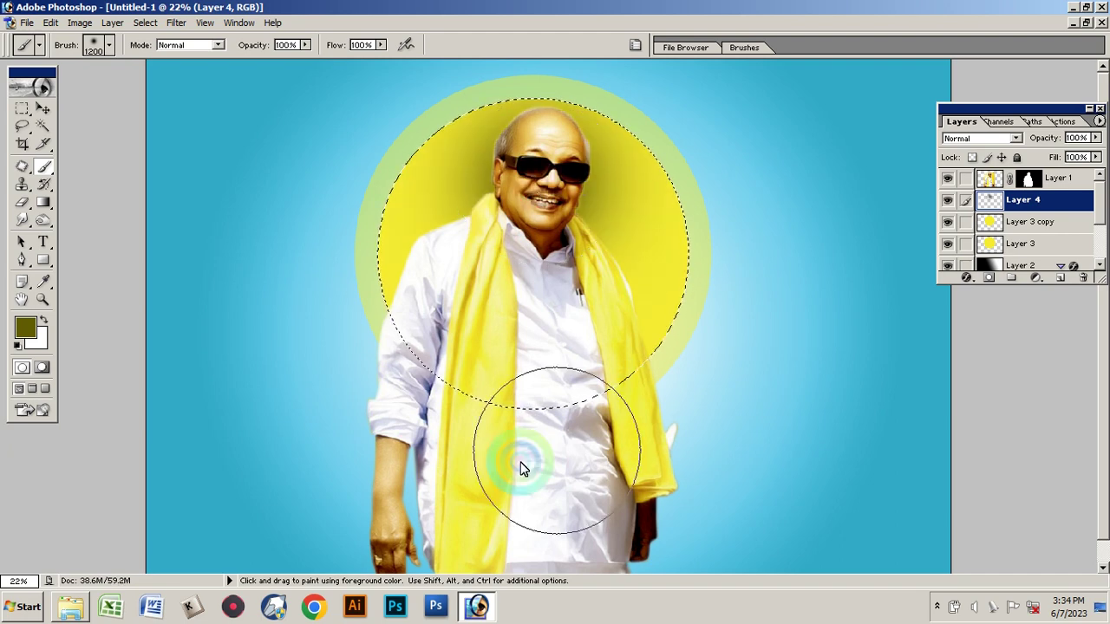
left_click(543, 183)
key("ctrl+z")
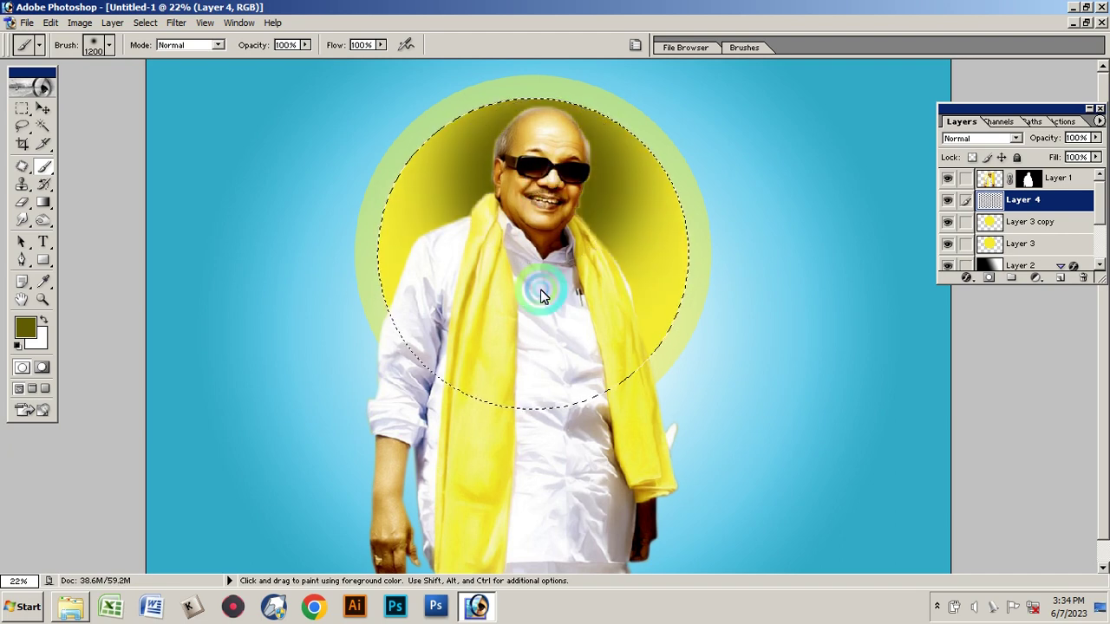
key("ctrl+z")
key("ctrl+z")
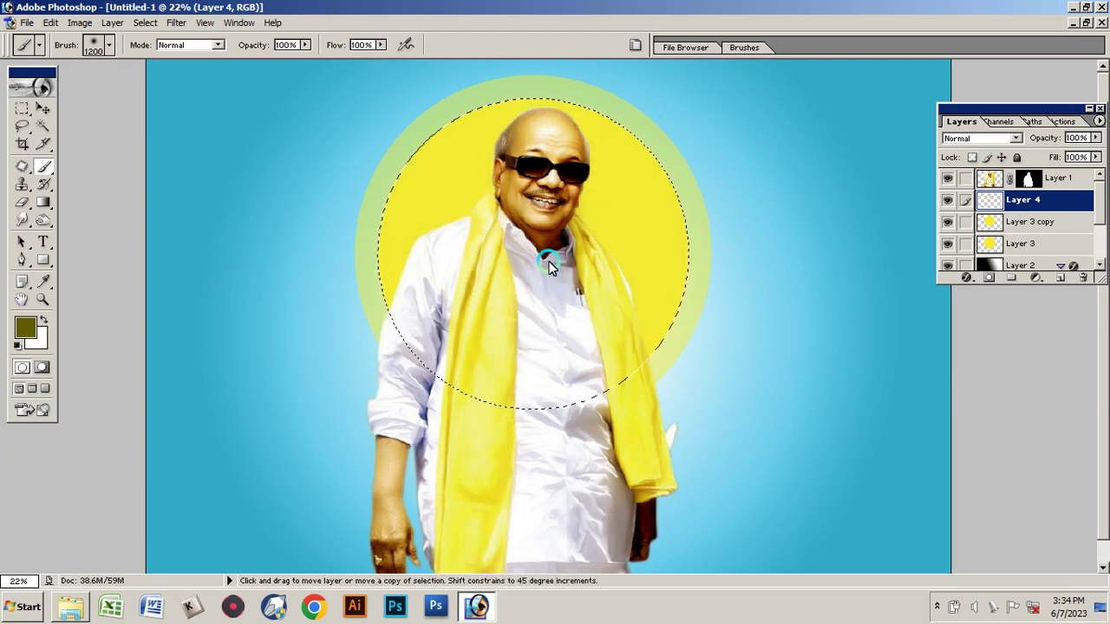
key("ctrl+z")
key("bracketright")
key("bracketright")
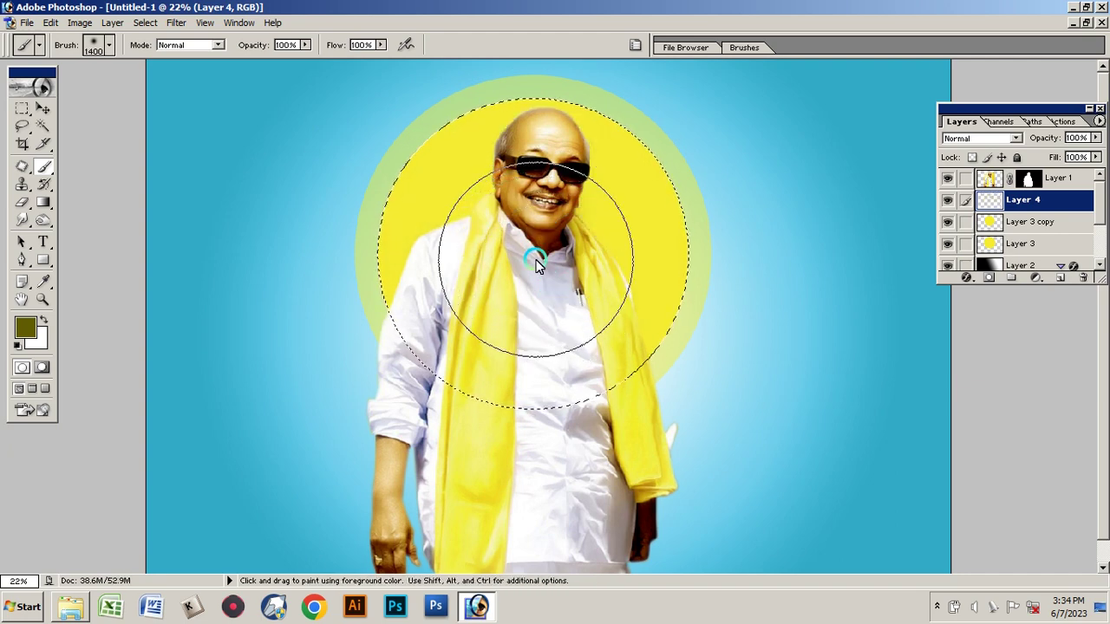
key("bracketright")
key("ctrl+z")
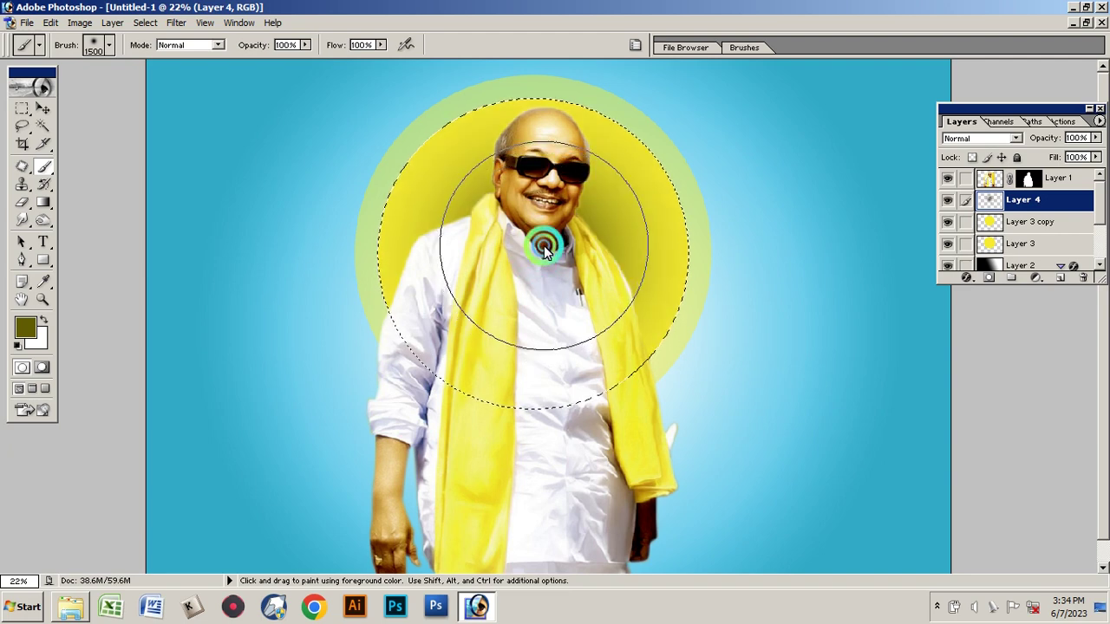
Undo an extra olive dab, cancel the save dialog, and drop the circular selection
left_click(539, 251)
key("ctrl+z")
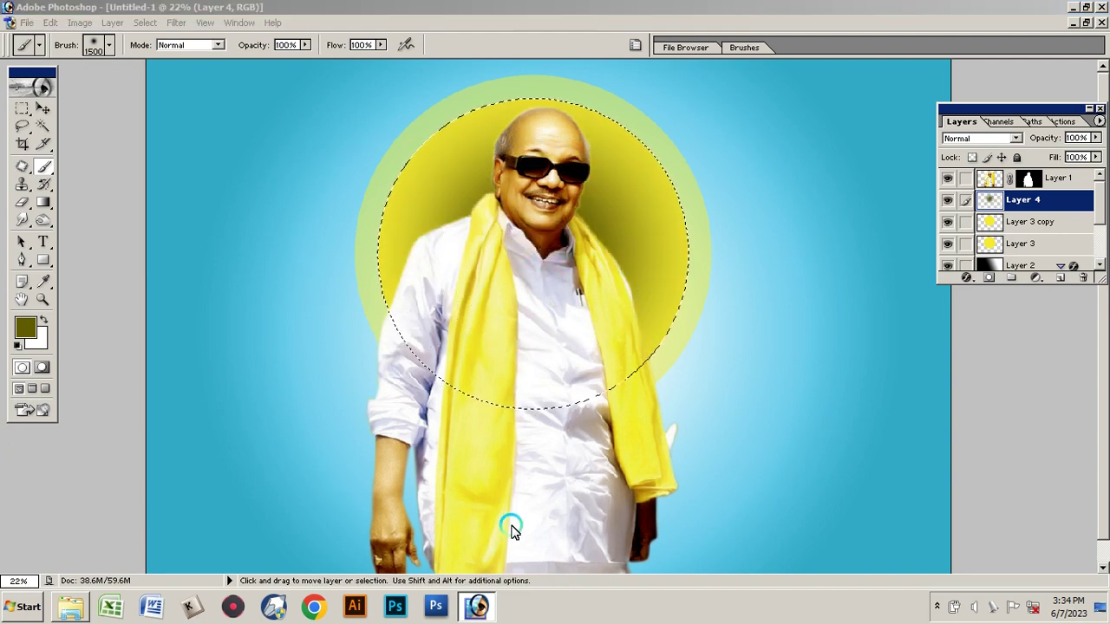
key("ctrl+s")
left_click(753, 339)
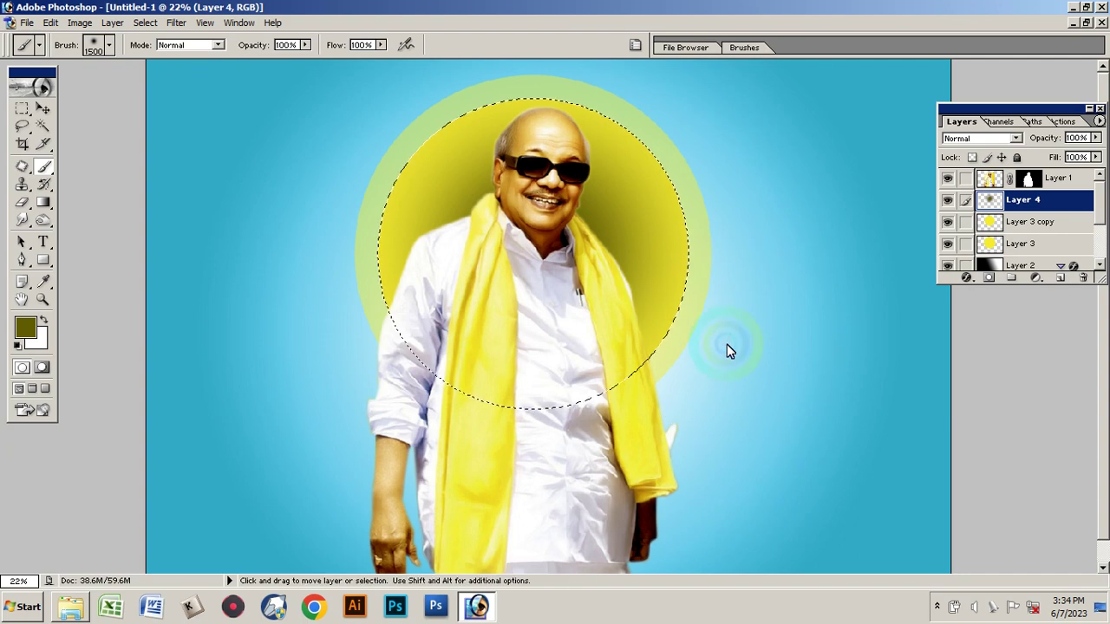
key("ctrl+d")
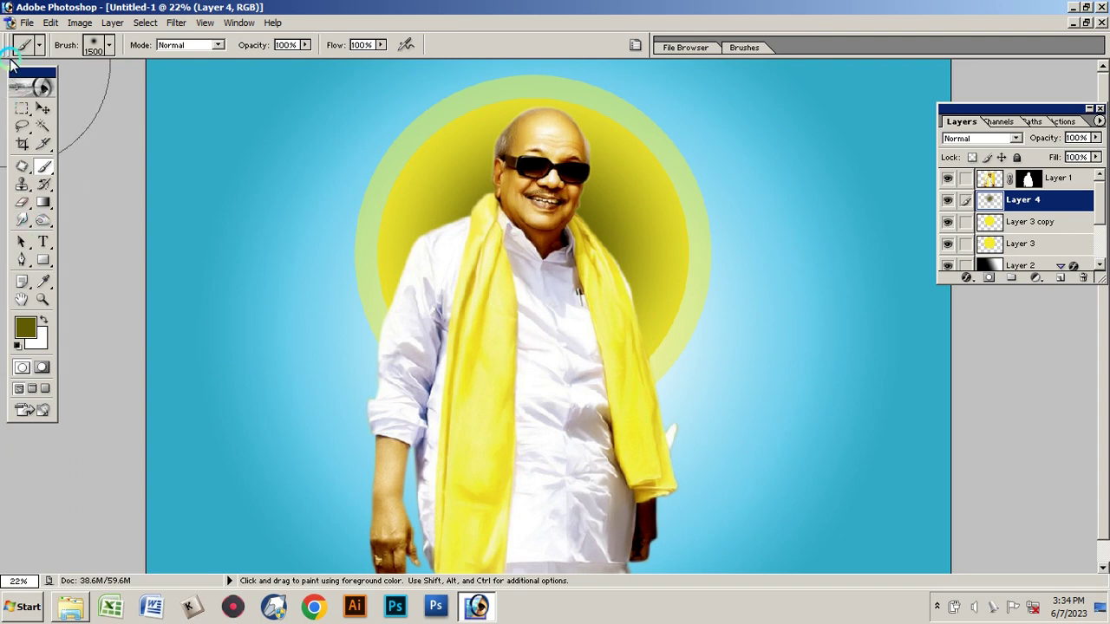
Give Layer 3's outer circle a 20 px dark teal (#063C4C) outside Stroke
left_click(42, 109)
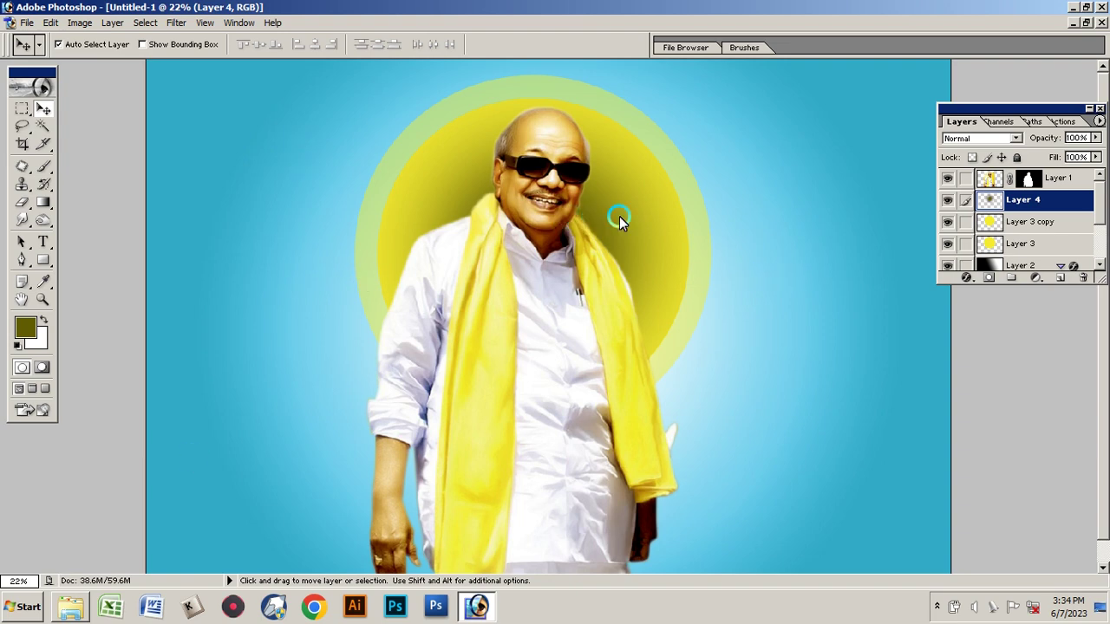
right_click(685, 177)
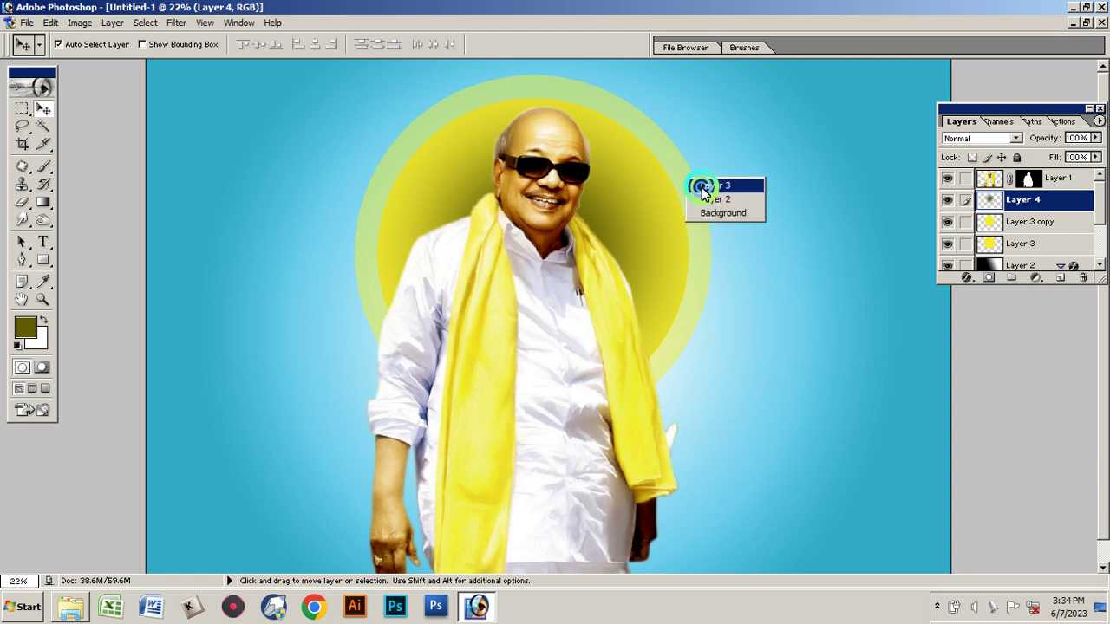
left_click(1019, 244)
double_click(1016, 250)
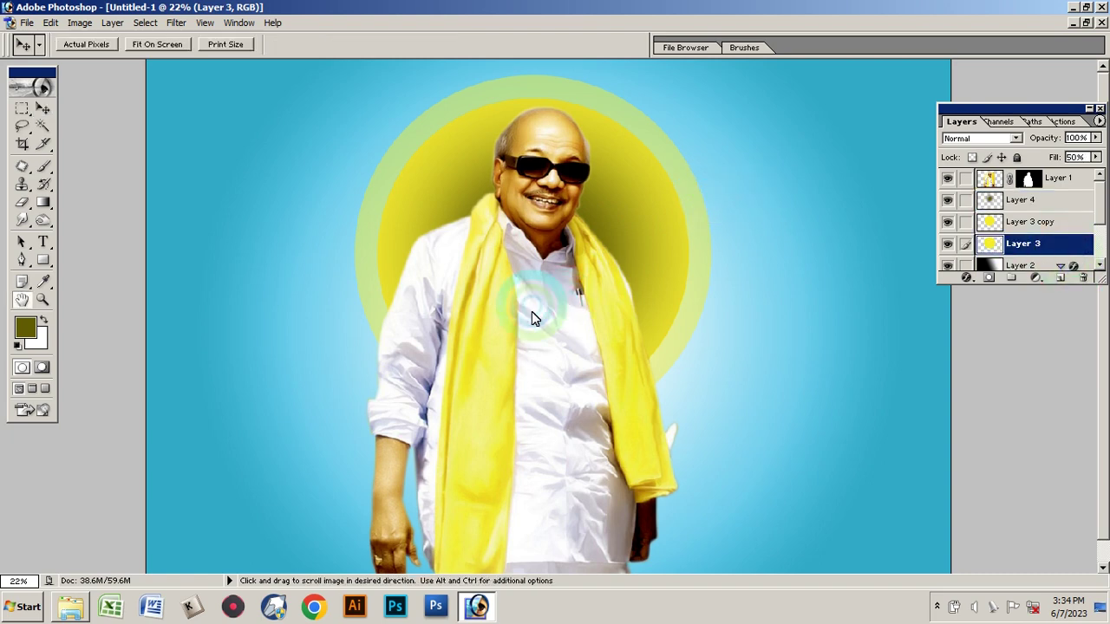
left_click(593, 359)
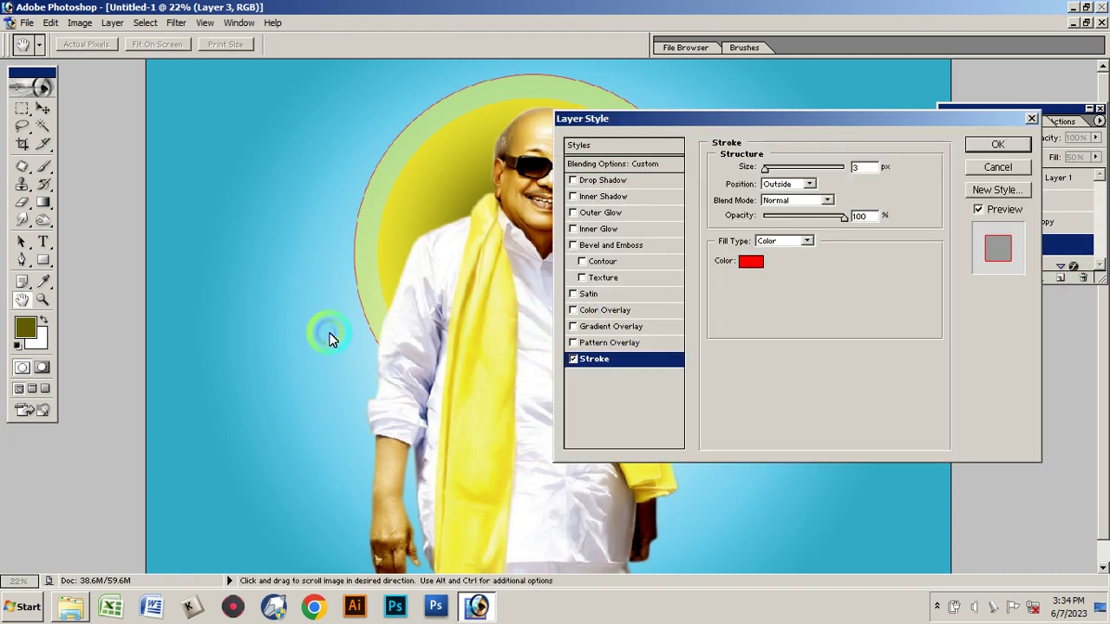
left_click(750, 263)
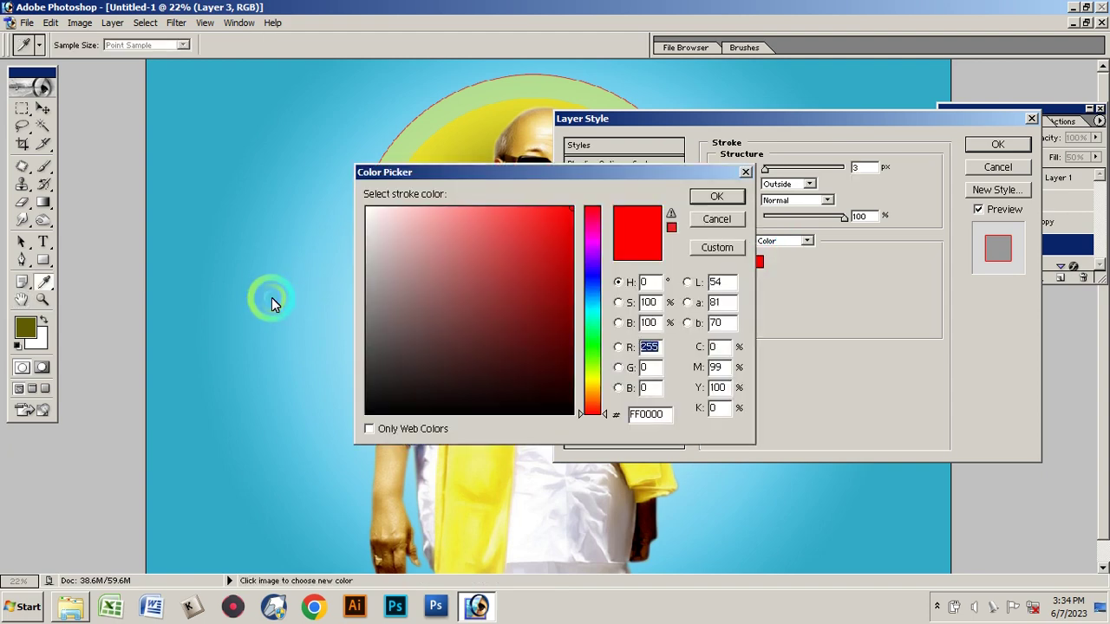
left_click(272, 297)
left_click(555, 352)
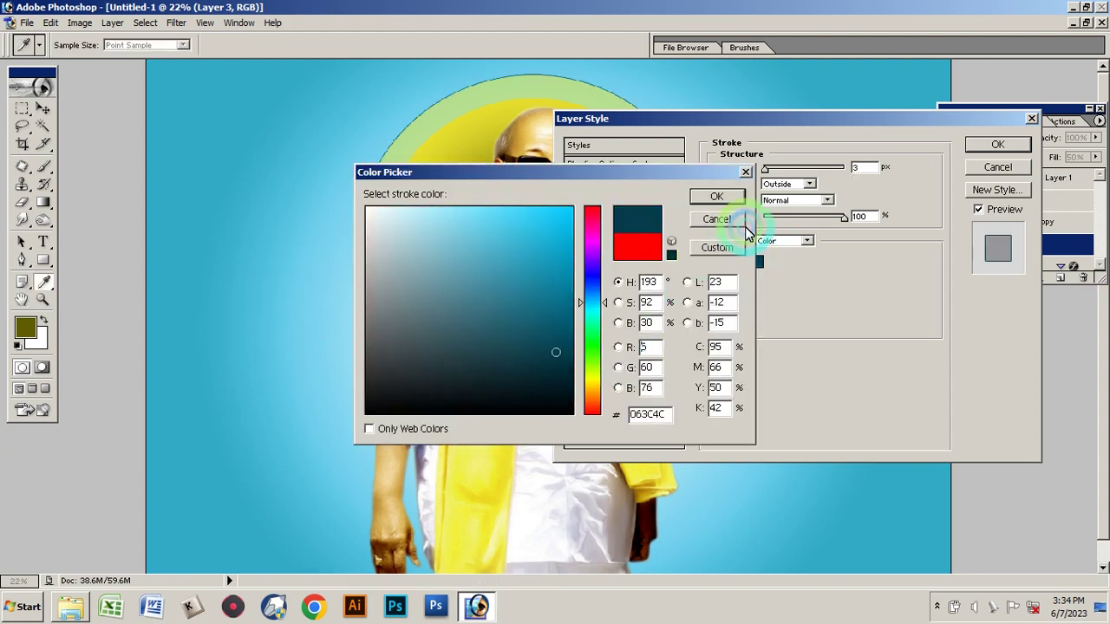
key("Return")
key("Up")
key("Up")
key("Up")
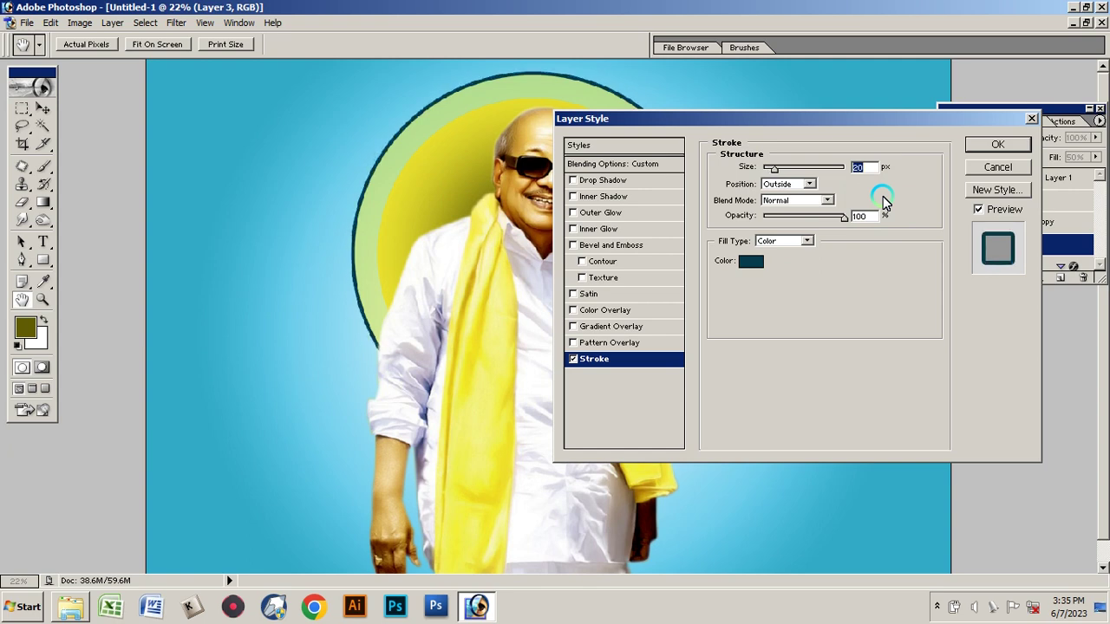
left_click(995, 144)
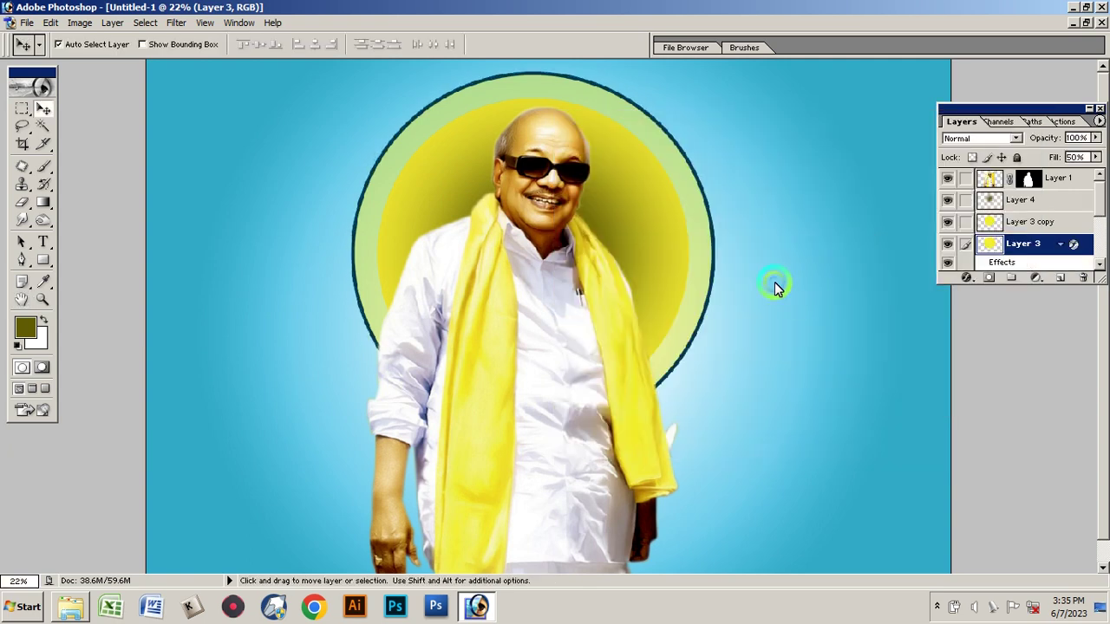
Scale the Layer 4 olive shading down to about 80% and reset colours to black and white
left_click(662, 288)
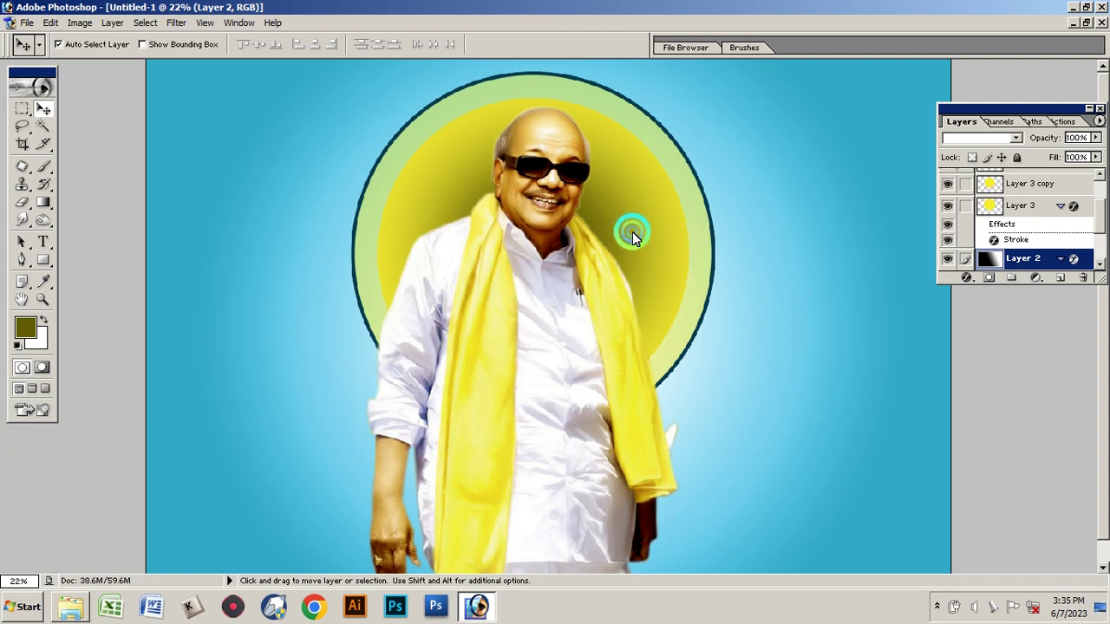
left_click(601, 213)
key("ctrl+shift+alt+n")
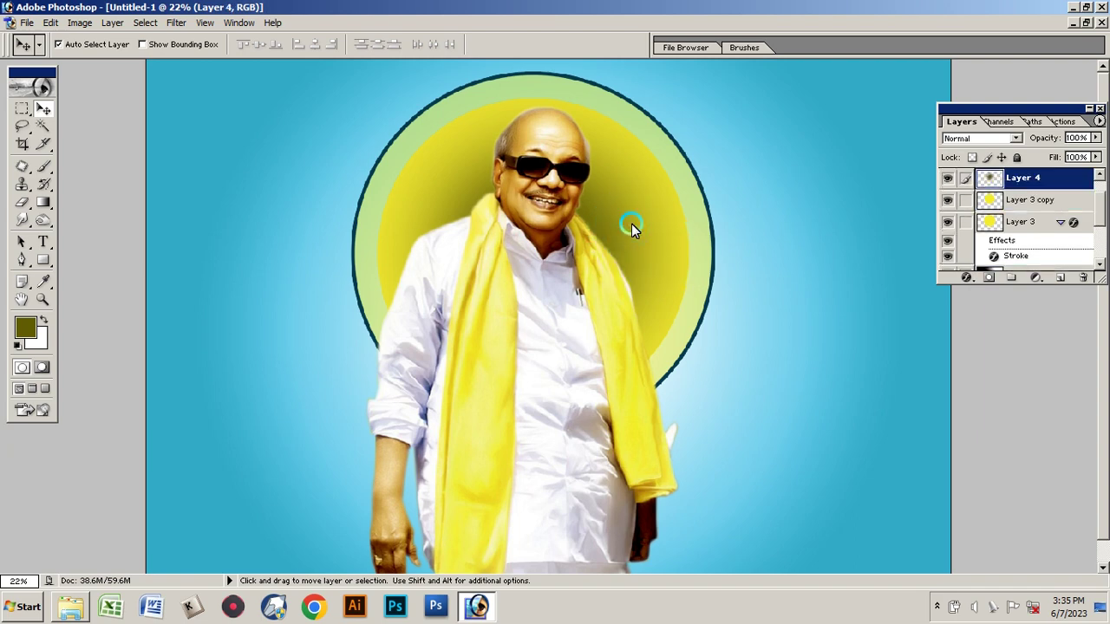
key("ctrl+t")
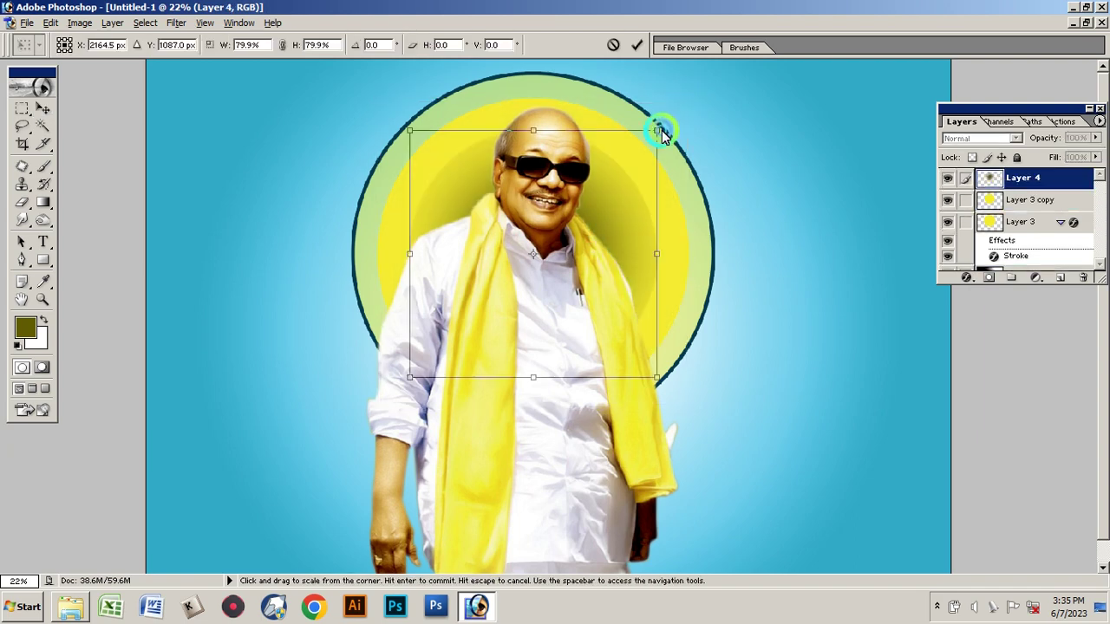
left_click_drag(681, 113, 660, 155)
key("Return")
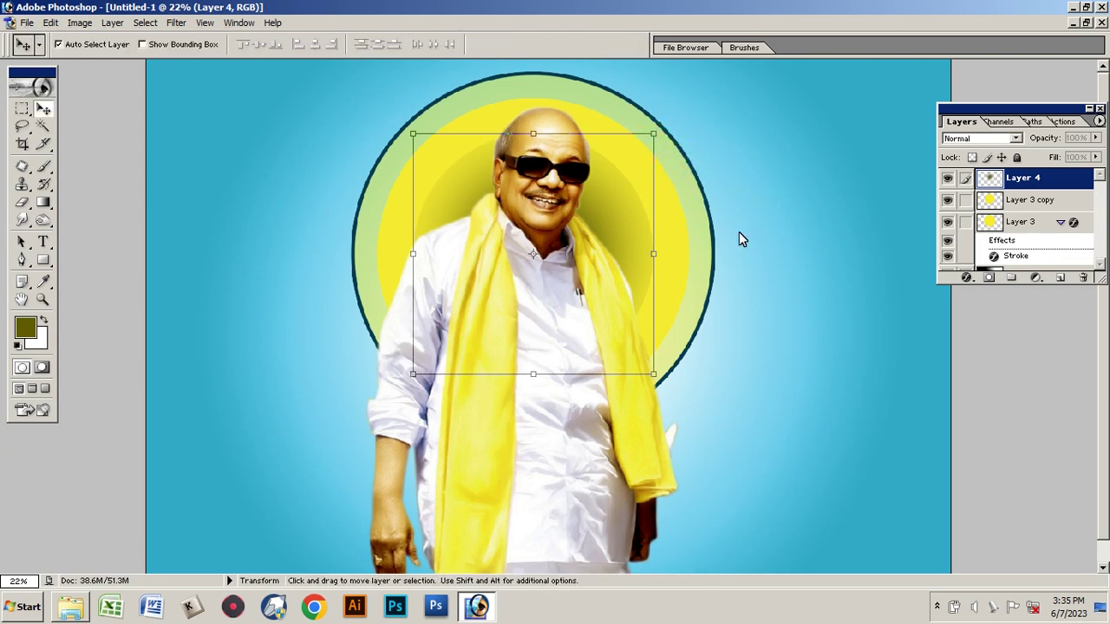
left_click(812, 178)
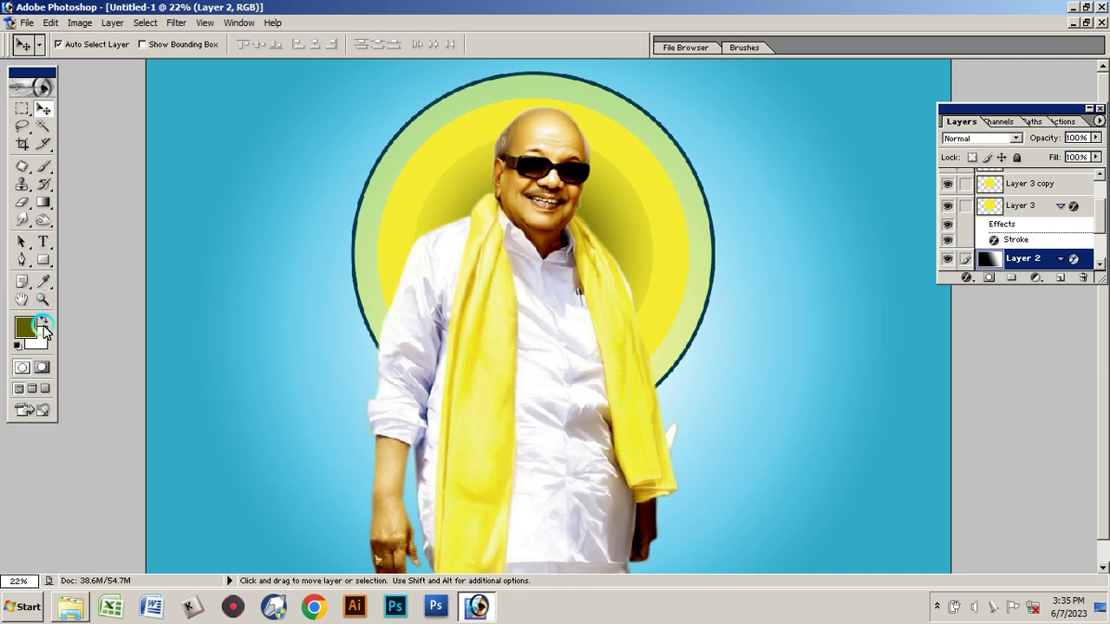
left_click(17, 347)
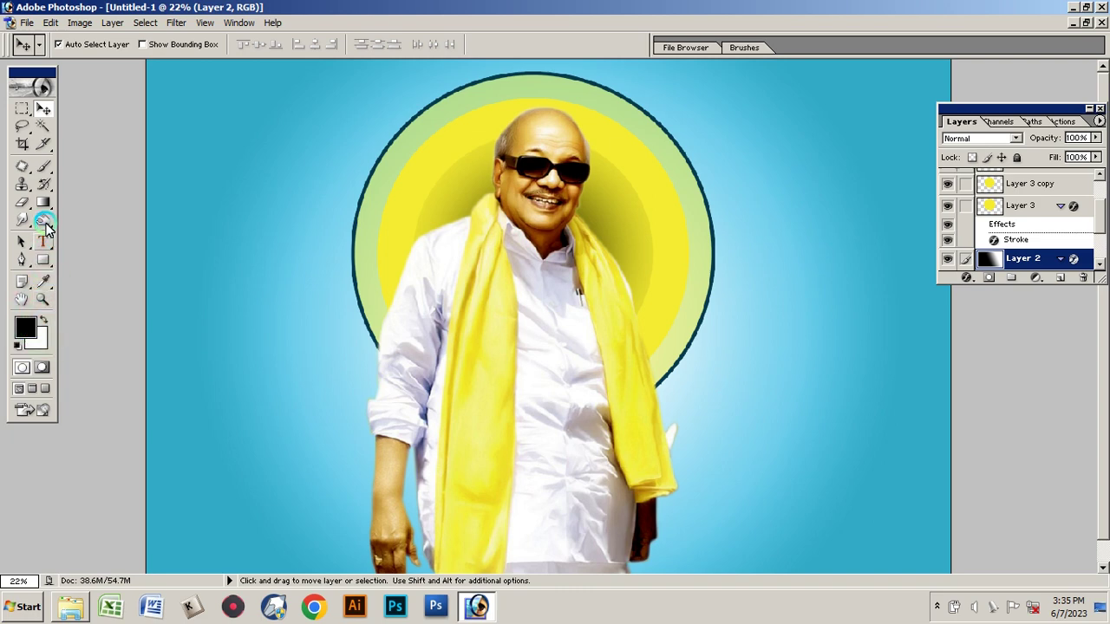
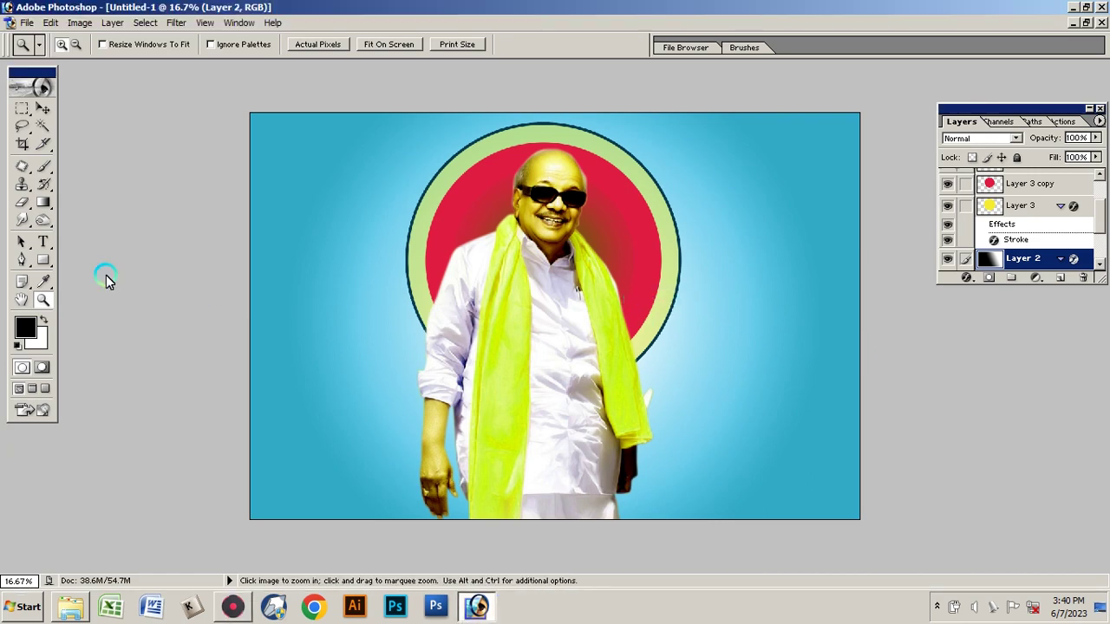
Start a new text layer at the poster's left and tuck the recorder icon into the tray
left_click(43, 242)
left_click(288, 321)
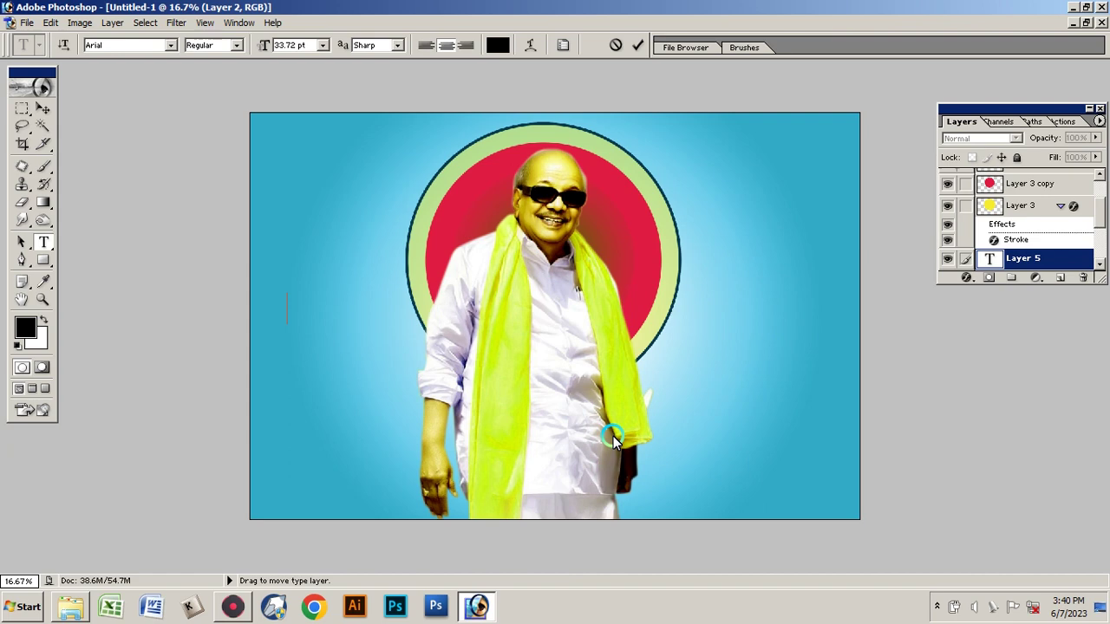
type("f")
key("BackSpace")
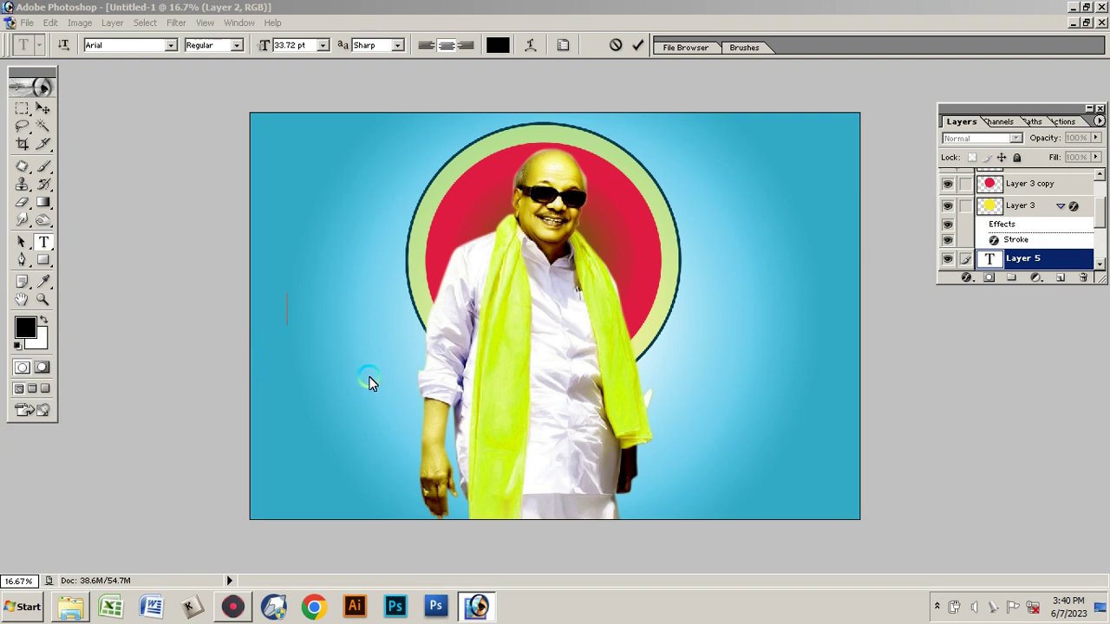
left_click(937, 605)
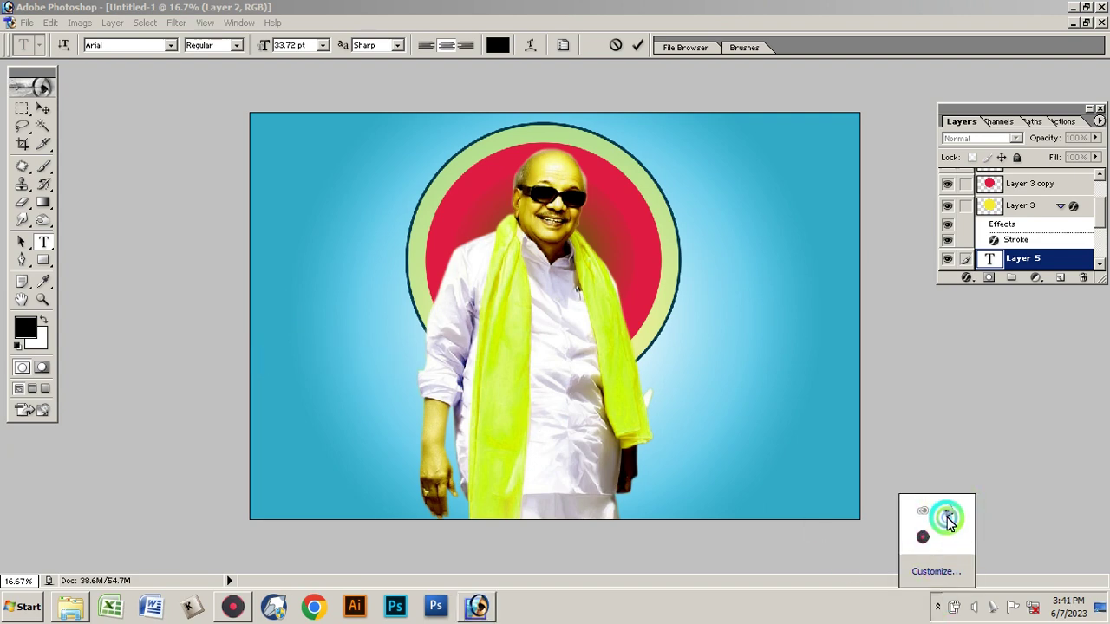
left_click_drag(947, 518, 926, 605)
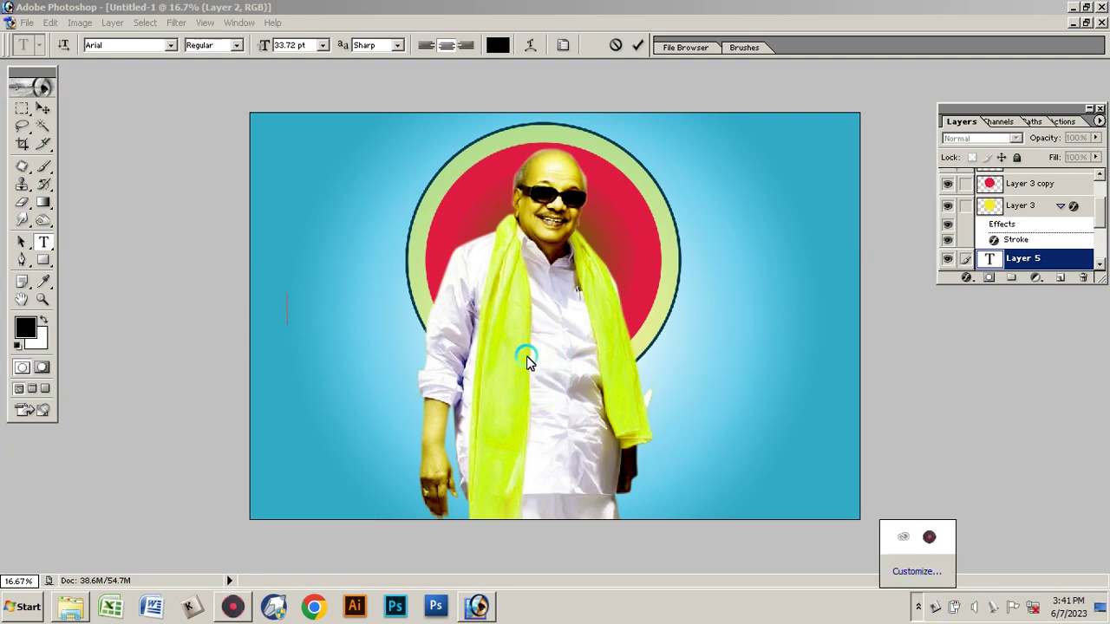
Set the new text's font to Tamil-002
left_click(118, 47)
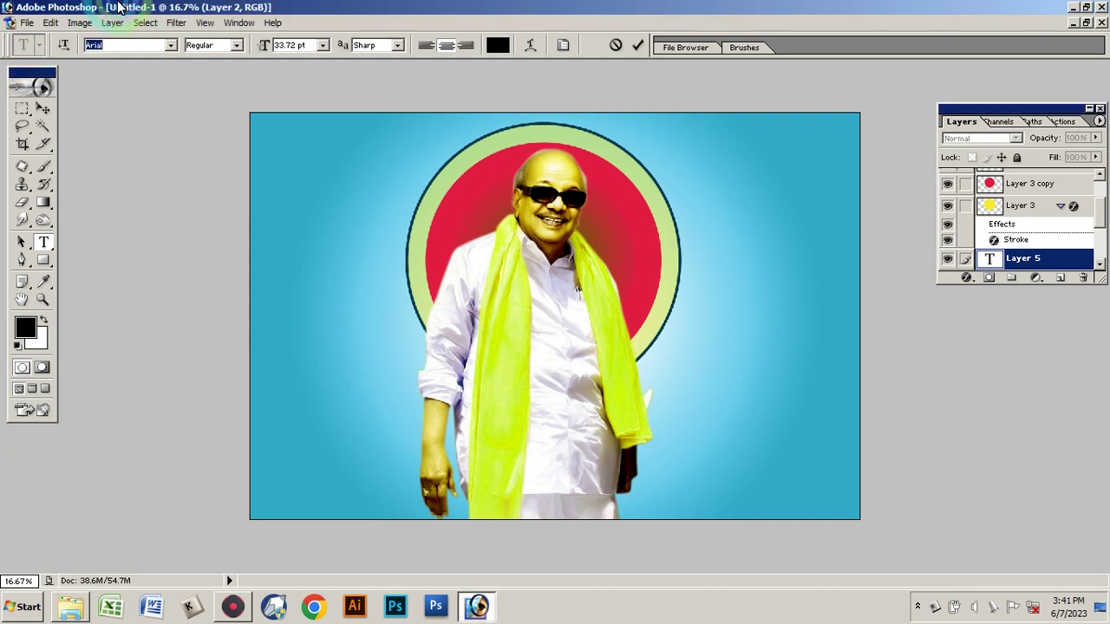
type("Tamil-002")
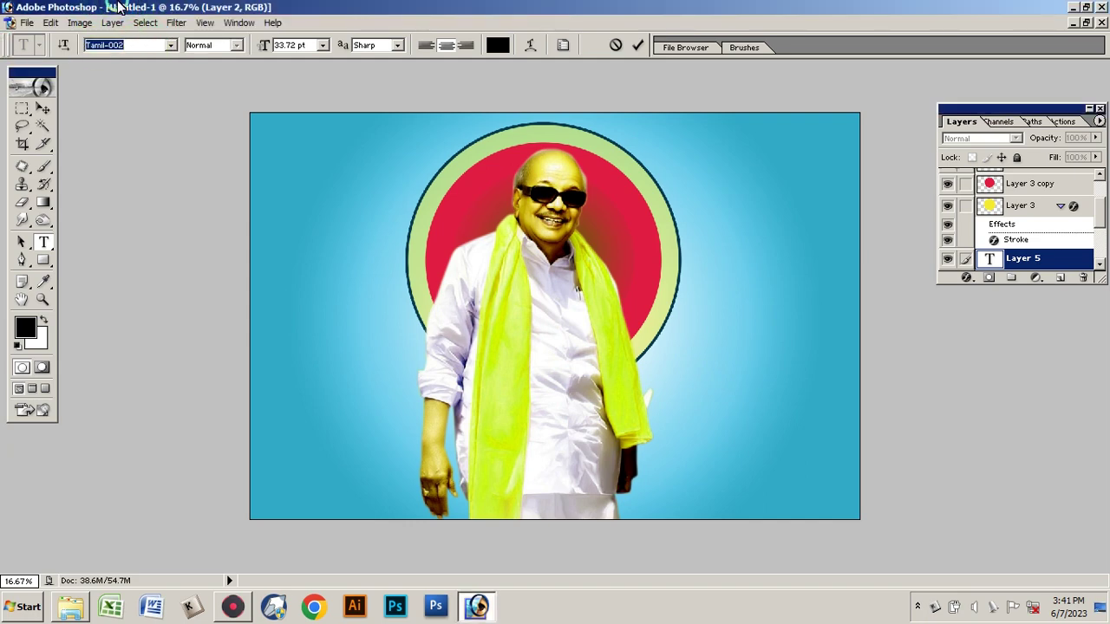
key("Return")
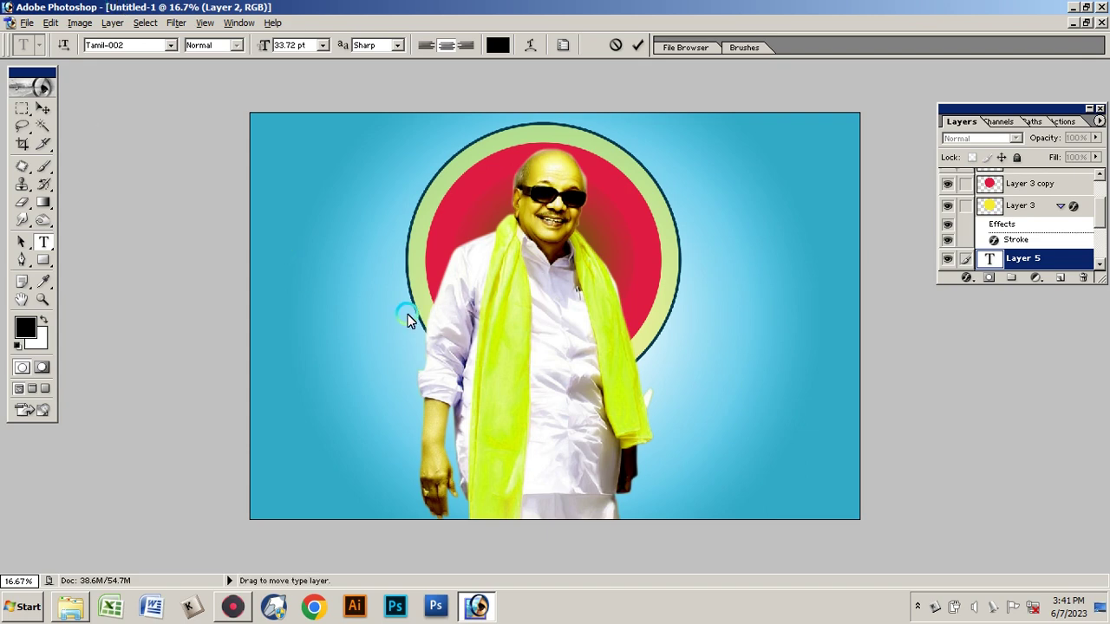
key("alt+f")
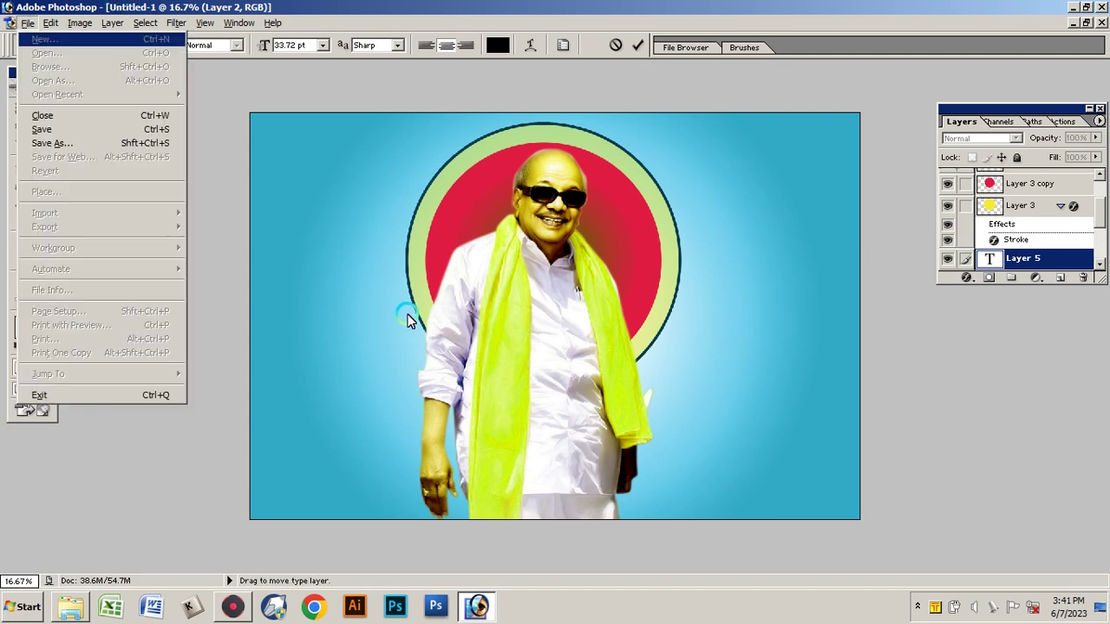
Type the Tamil heading at the left, enlarge it, and switch it to the Tamil-001 font
left_click(311, 308)
type("க")
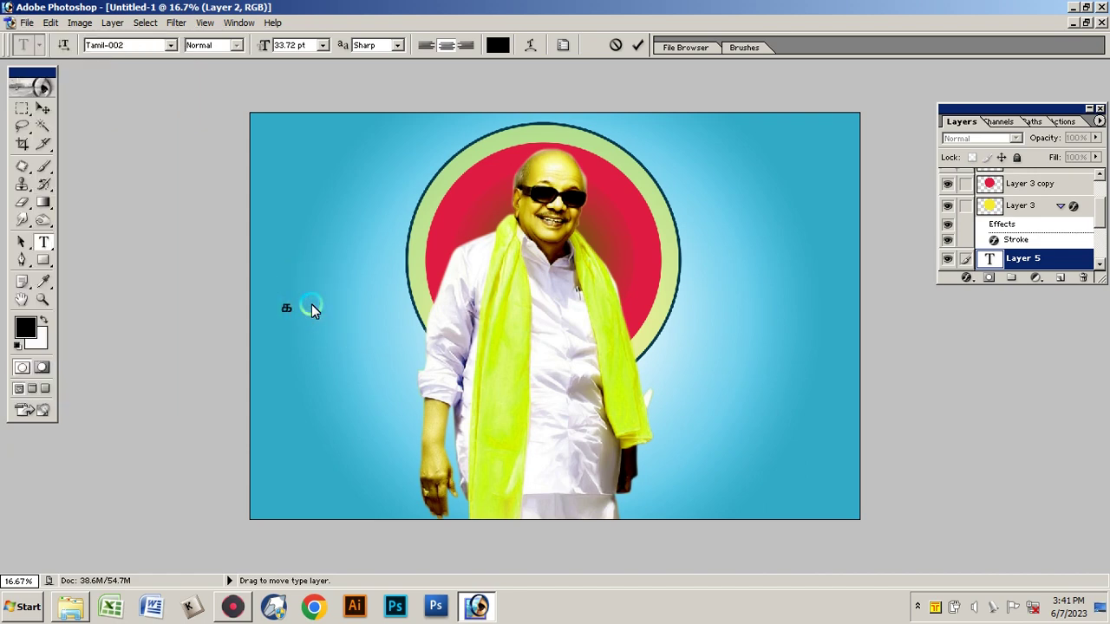
type("ழ")
type("கத்")
type(" தலைவன")
type("்")
key("ctrl+a")
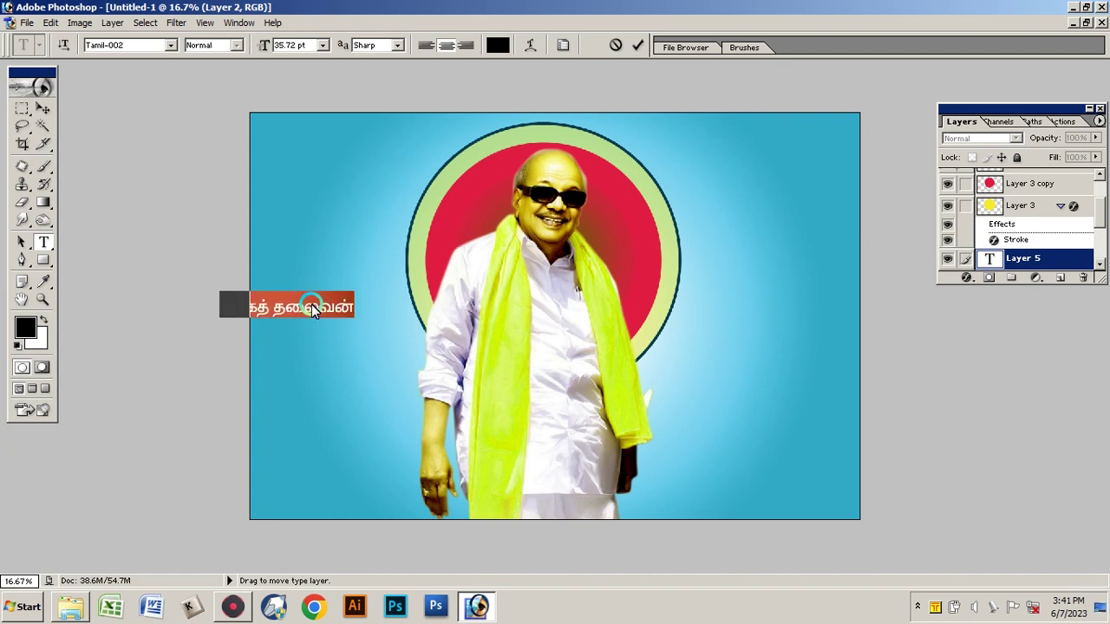
key("ctrl+shift+period")
key("ctrl+shift+period")
key("ctrl+shift+period")
key("ctrl+shift+period")
key("ctrl+shift+period")
key("ctrl+shift+period")
key("ctrl+shift+period")
key("ctrl+shift+period")
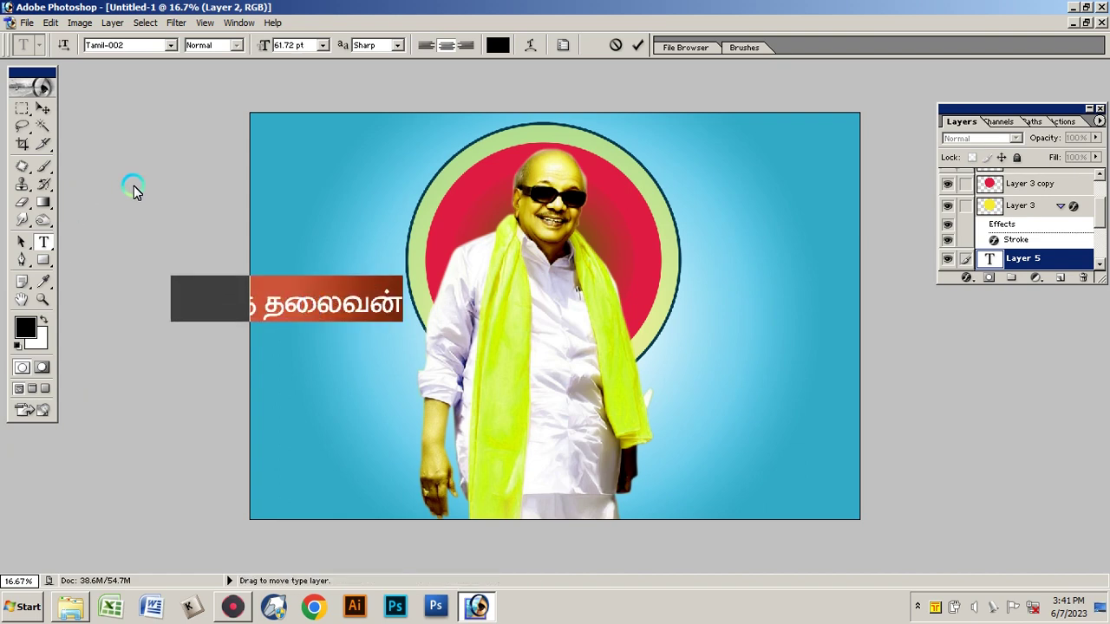
left_click(148, 45)
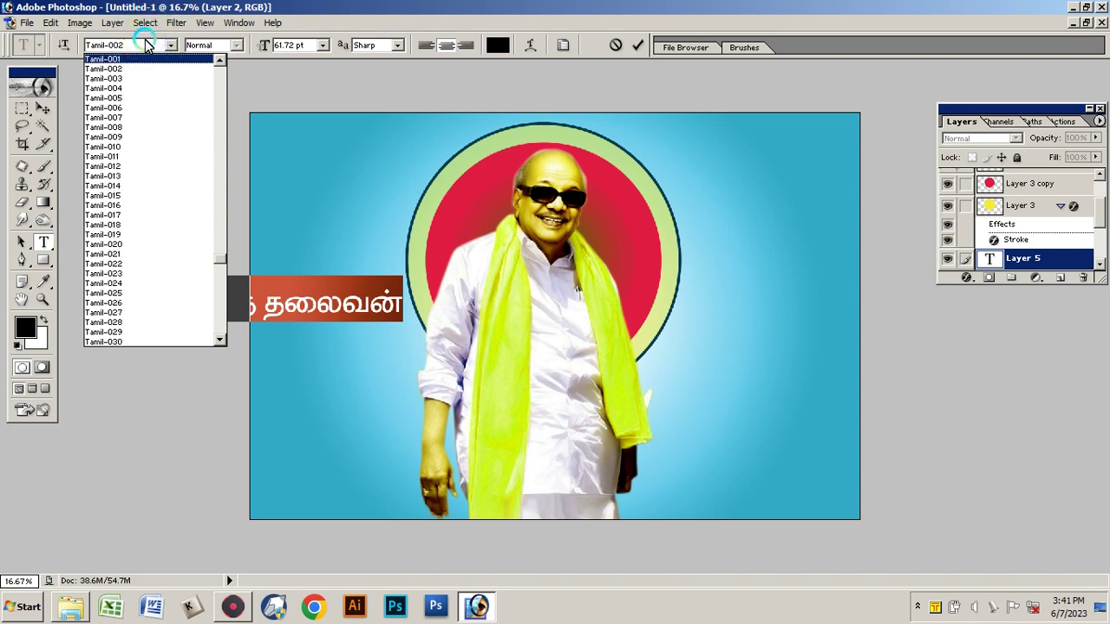
key("Return")
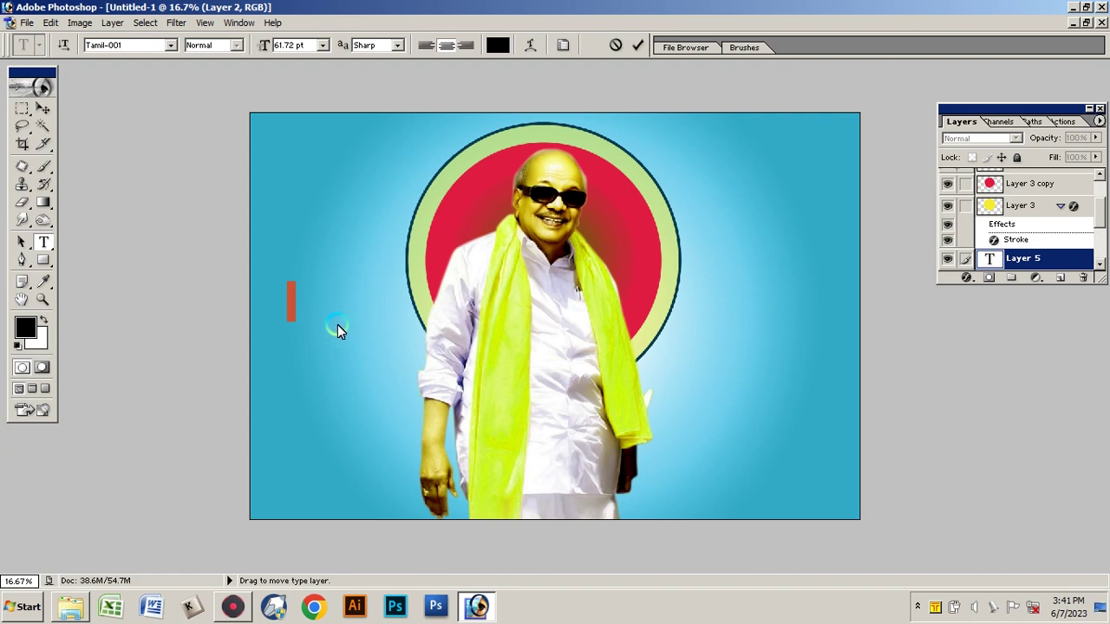
Undo the stray layer change, retype கழகத் தலைவன், and enlarge it to about 95.72 pt
left_click(433, 338, "ctrl")
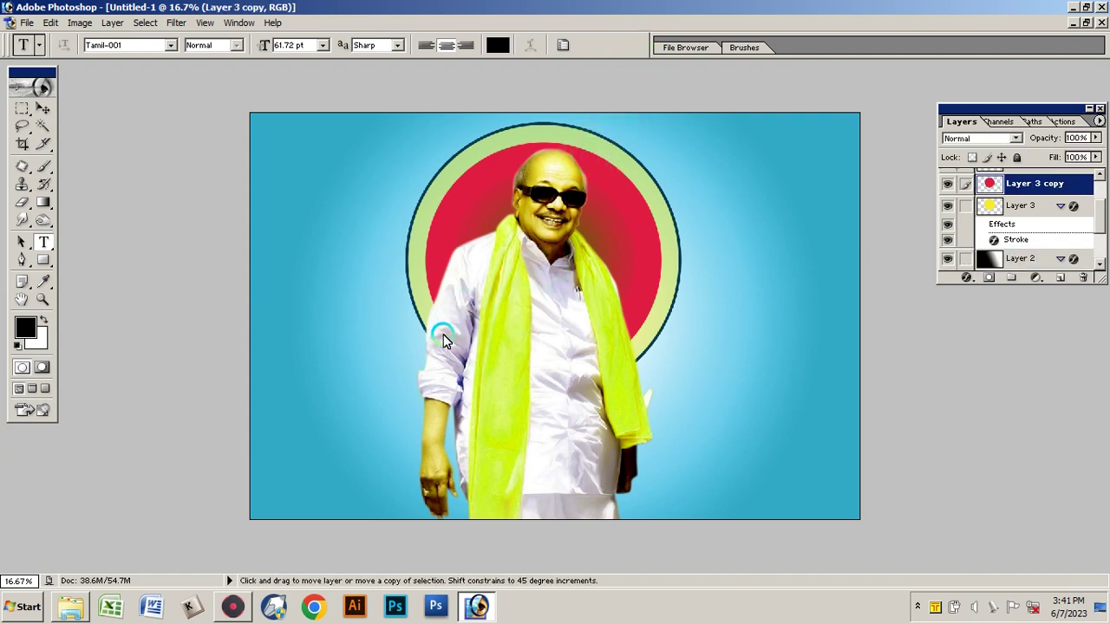
key("ctrl+z")
type("க")
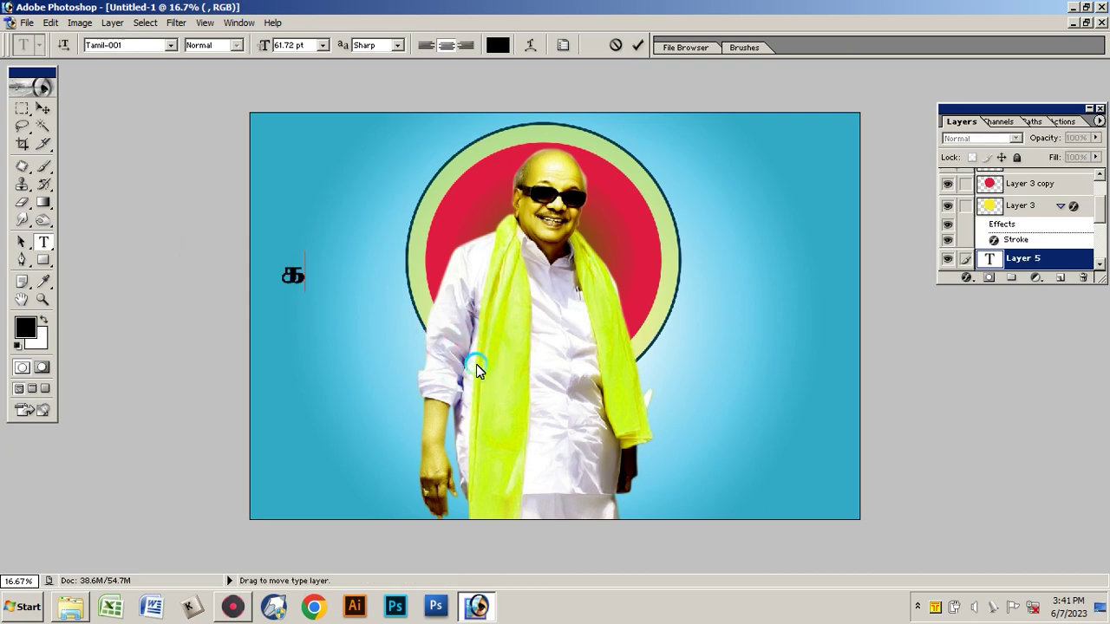
type("ழகத")
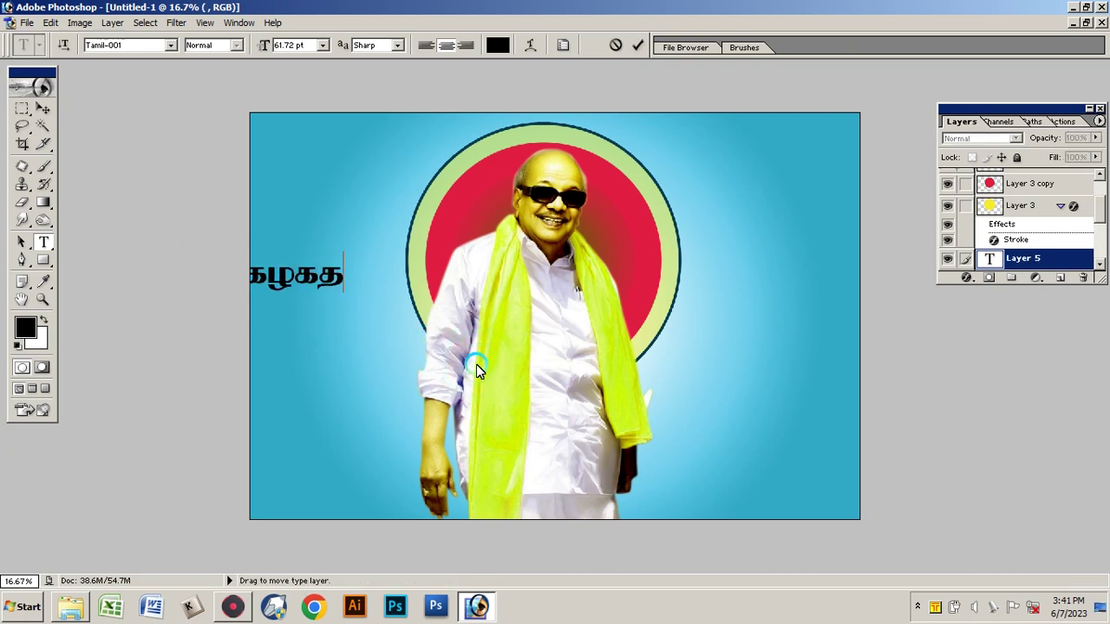
key("BackSpace")
key("BackSpace")
type("த்")
type(" தலைவ")
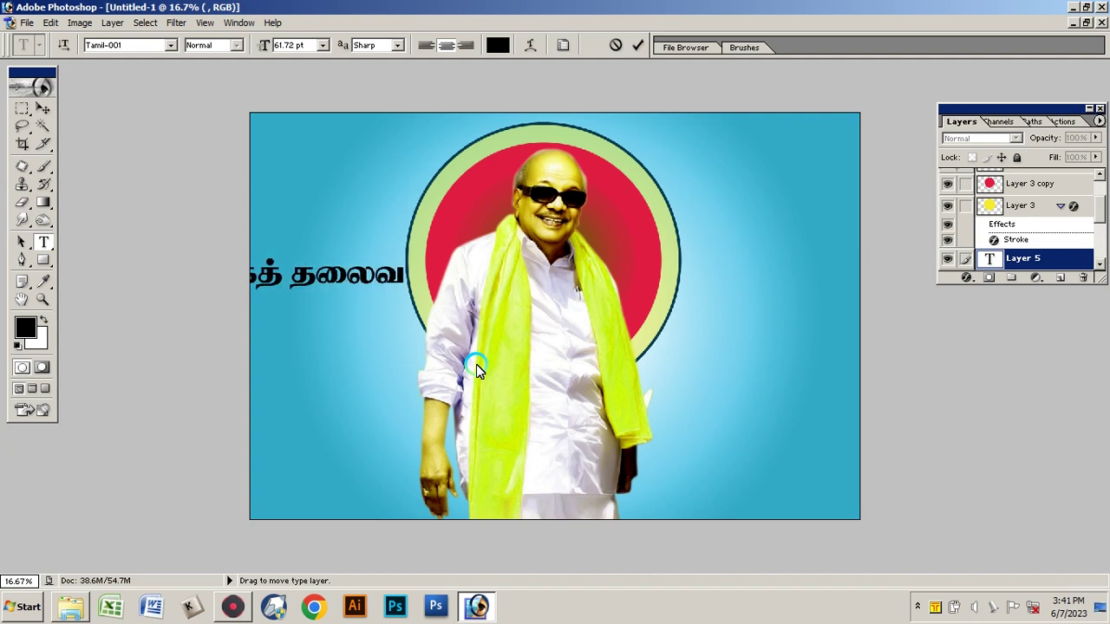
type("ன்")
key("ctrl+a")
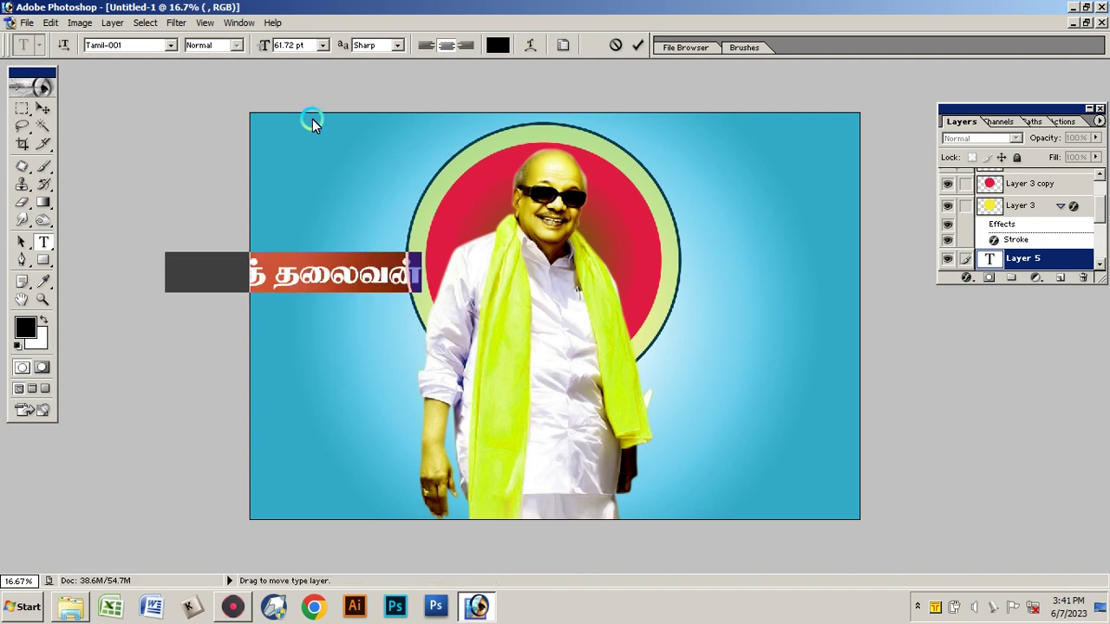
key("ctrl+shift+period")
key("ctrl+shift+period")
key("ctrl+shift+period")
key("ctrl+shift+period")
key("ctrl+shift+period")
key("ctrl+shift+period")
key("ctrl+shift+period")
key("ctrl+shift+period")
key("ctrl+shift+period")
key("ctrl+shift+period")
key("ctrl+shift+period")
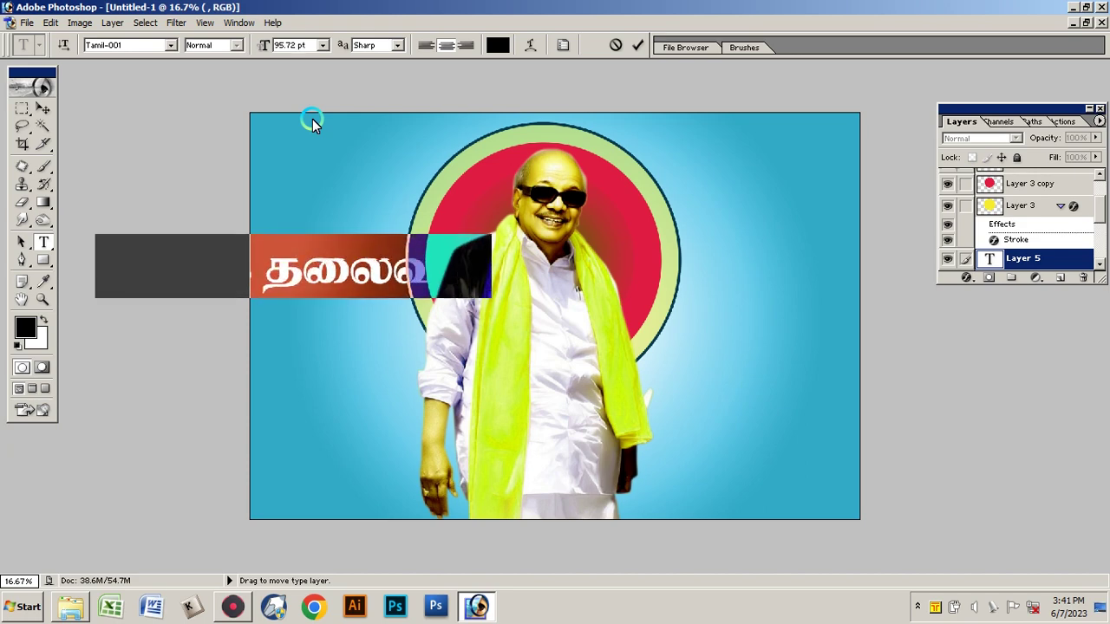
key("ctrl+shift+period")
left_click(636, 47)
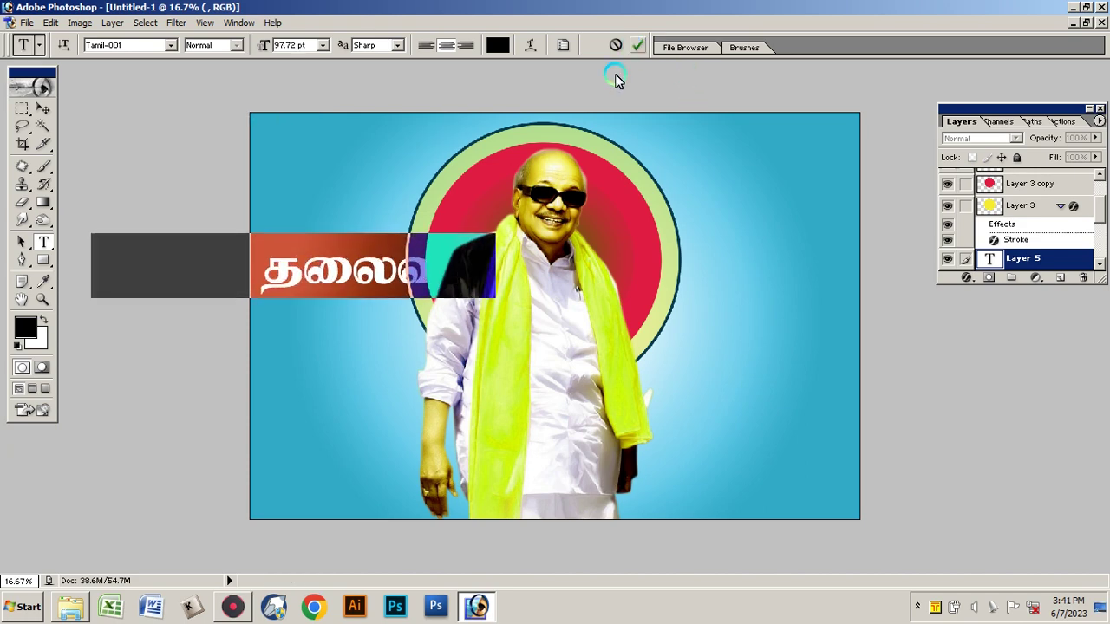
Break தலைவன் onto a second line and increase the spacing between the lines
left_click(272, 275)
key("Return")
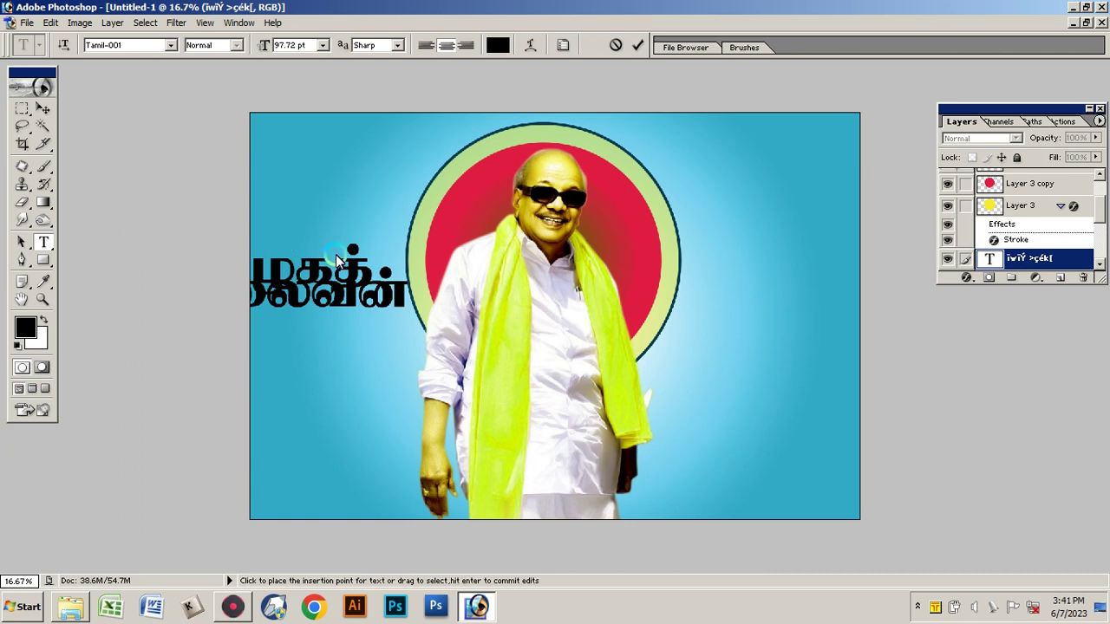
key("ctrl+a")
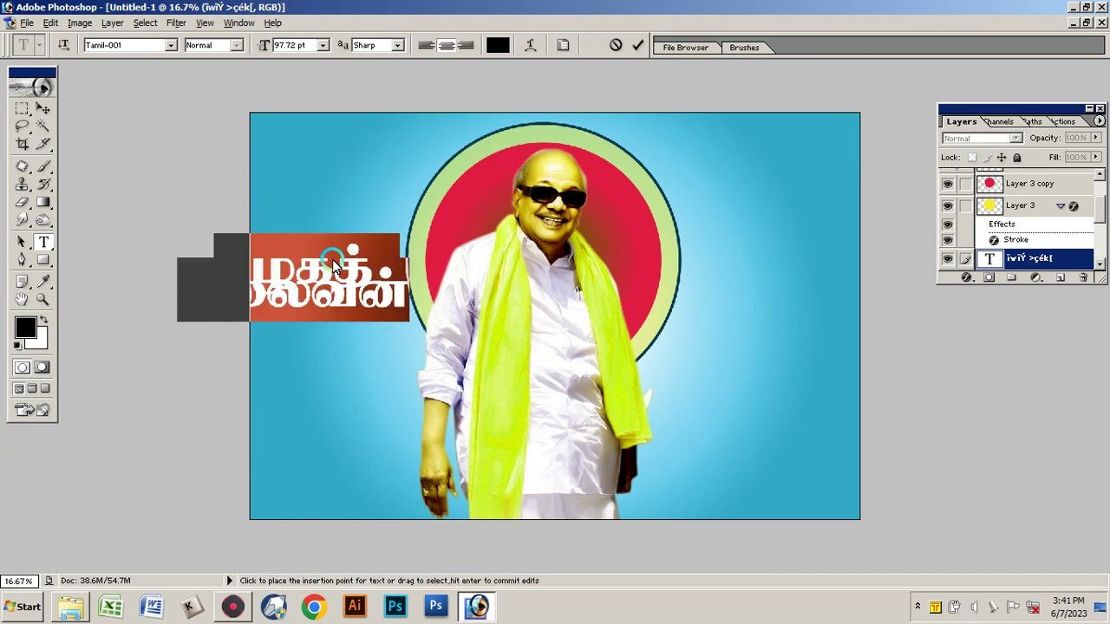
key("alt+Down")
key("alt+Down")
key("alt+Down")
key("alt+Down")
key("alt+Down")
key("alt+Down")
key("alt+Down")
key("alt+Down")
key("alt+Down")
key("alt+Down")
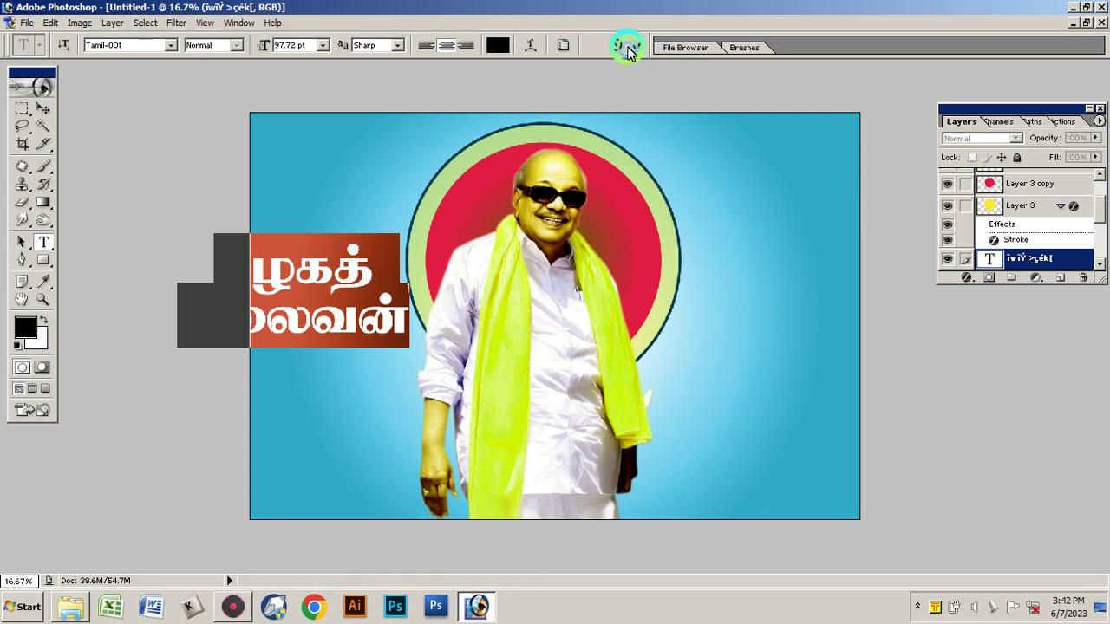
Move the heading to the lower right beside the man and scale it narrower and taller
left_click(43, 108)
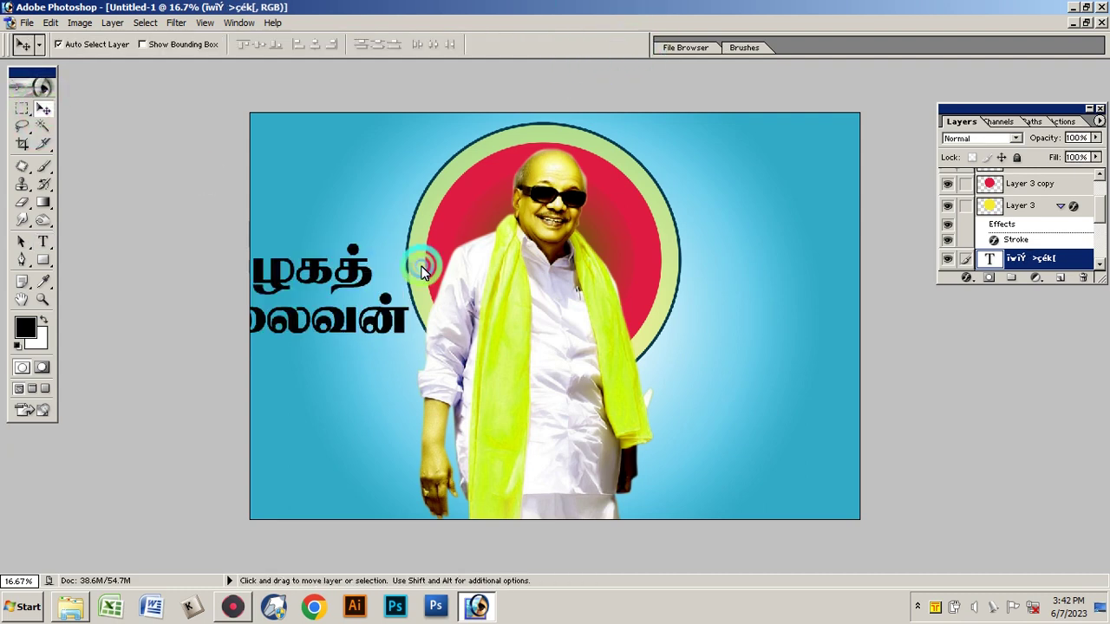
mouse_move(422, 272)
left_mouse_down()
mouse_move(323, 271)
mouse_move(470, 262)
mouse_move(707, 305)
mouse_move(744, 381)
mouse_move(743, 371)
left_mouse_up()
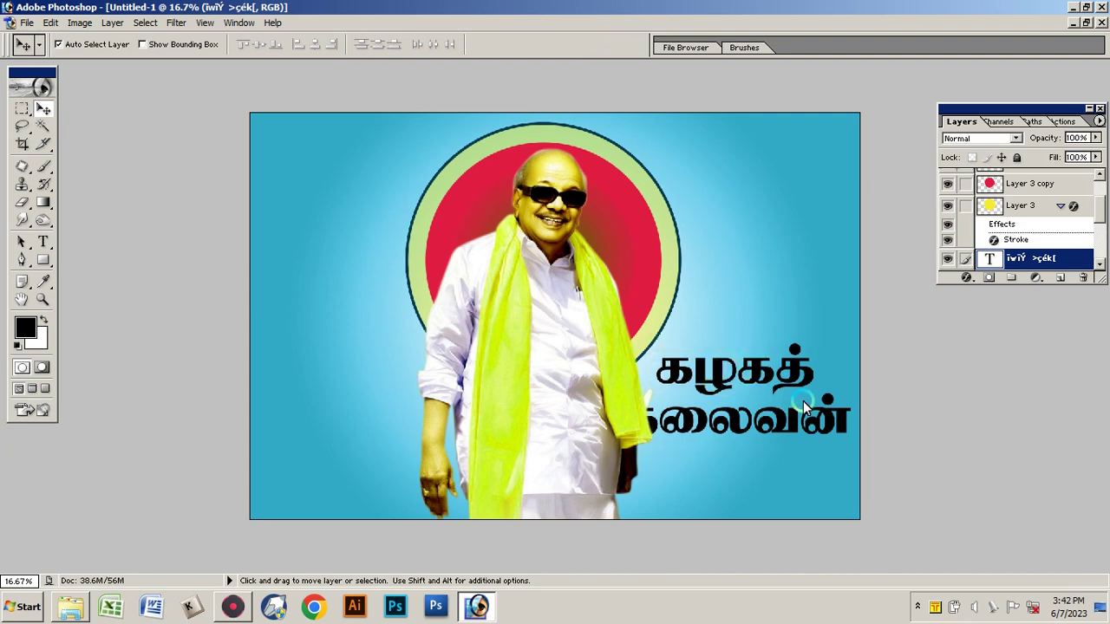
key("ctrl+t")
left_click_drag(612, 387, 661, 379)
left_click_drag(751, 343, 757, 330)
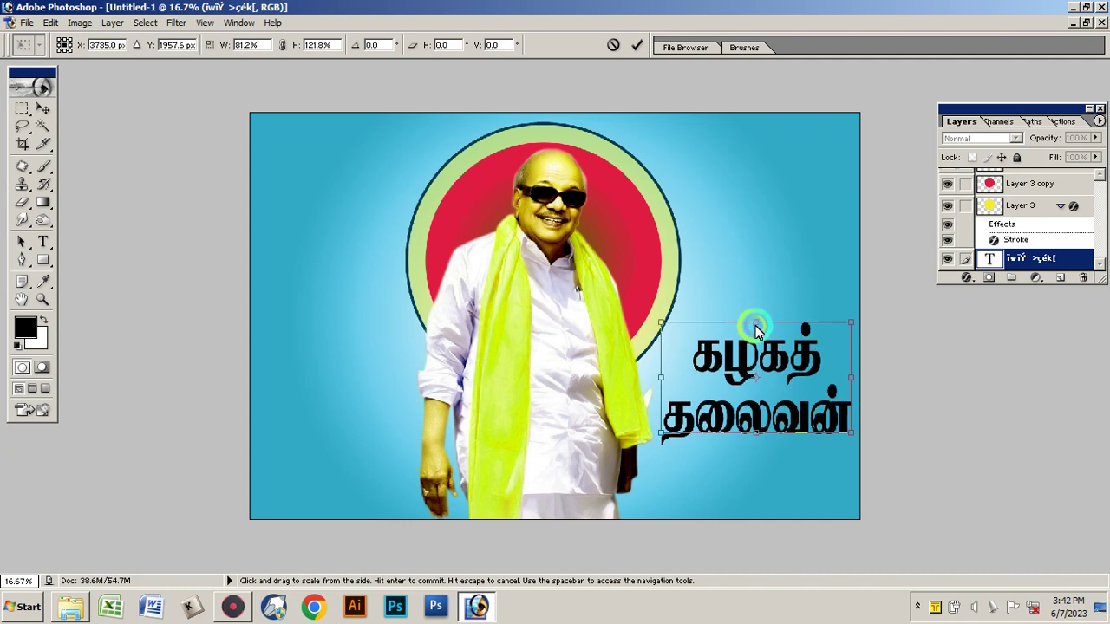
key("Return")
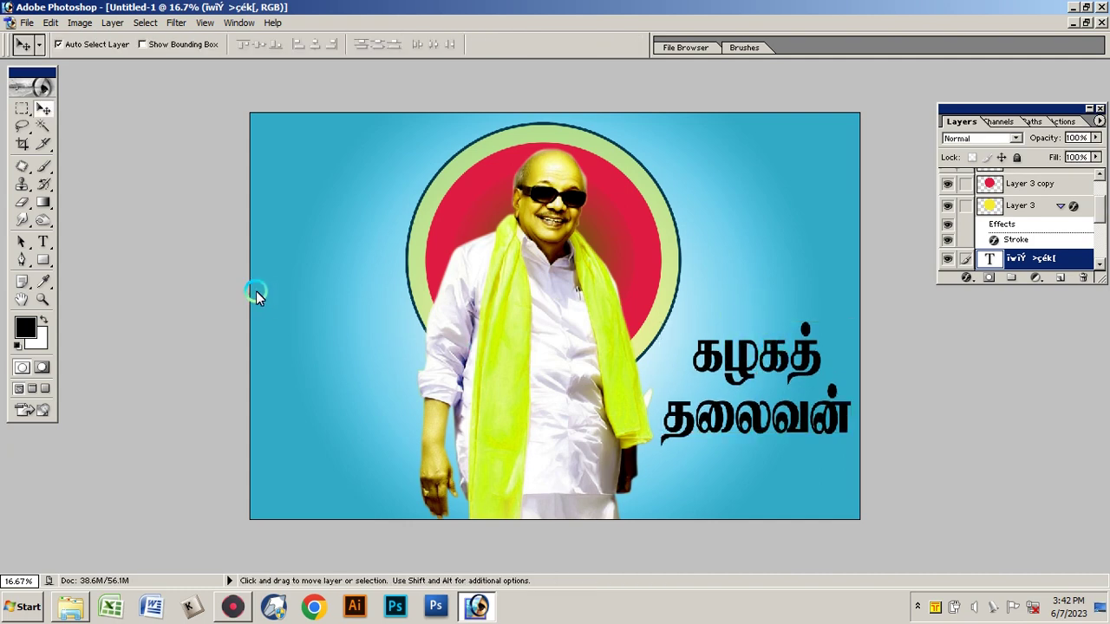
left_click(45, 242)
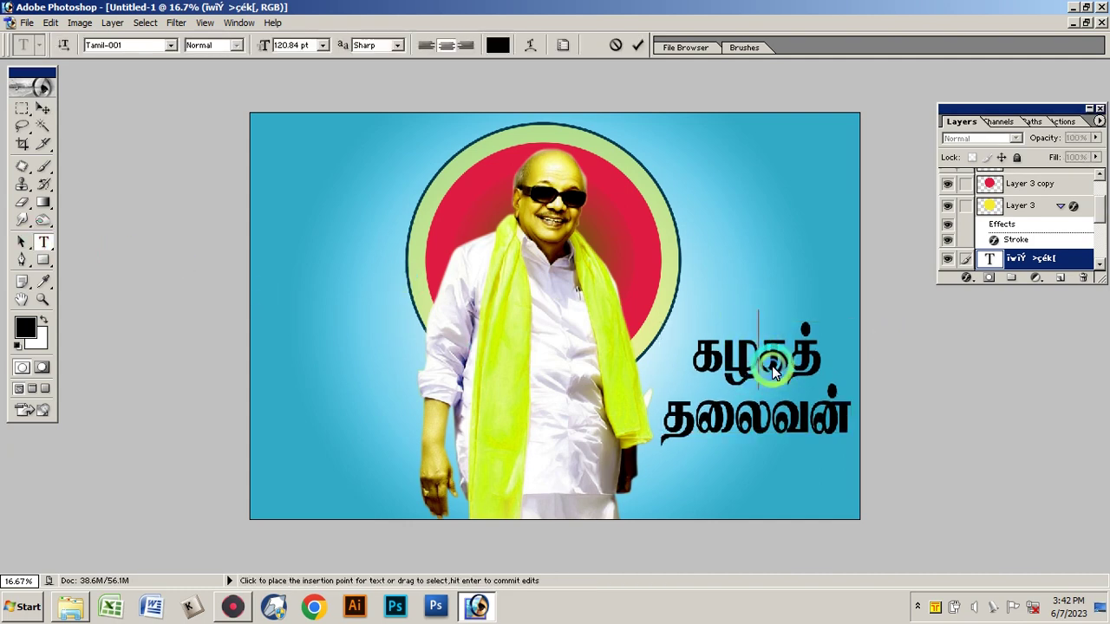
key("ctrl+a")
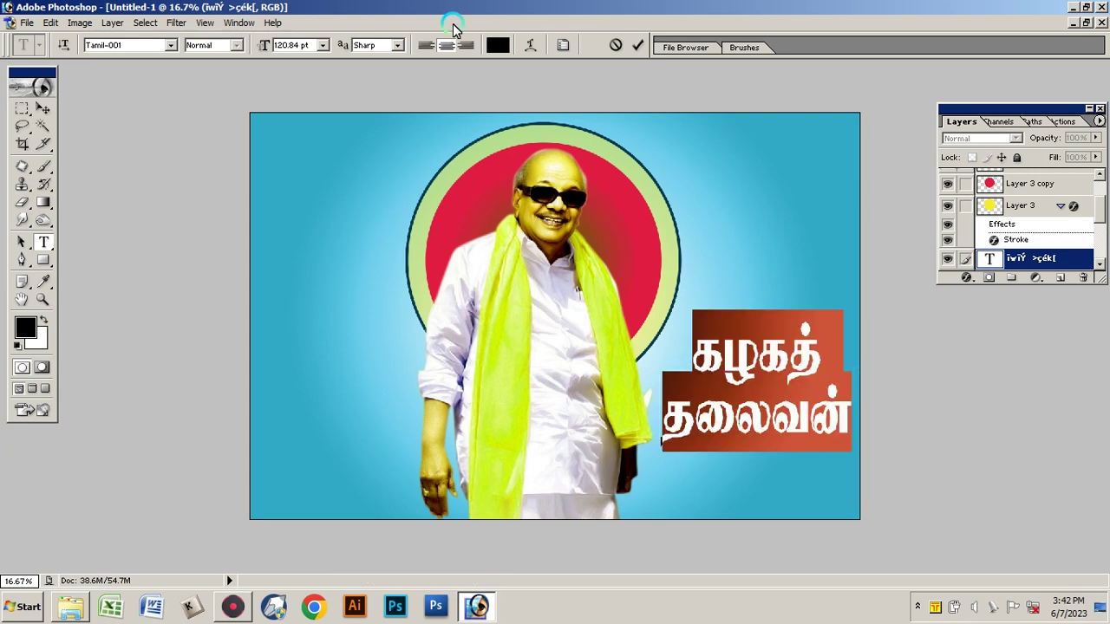
Warp the heading with the Arc style at +50 bend, commit it, and minimise Photoshop
left_click(530, 45)
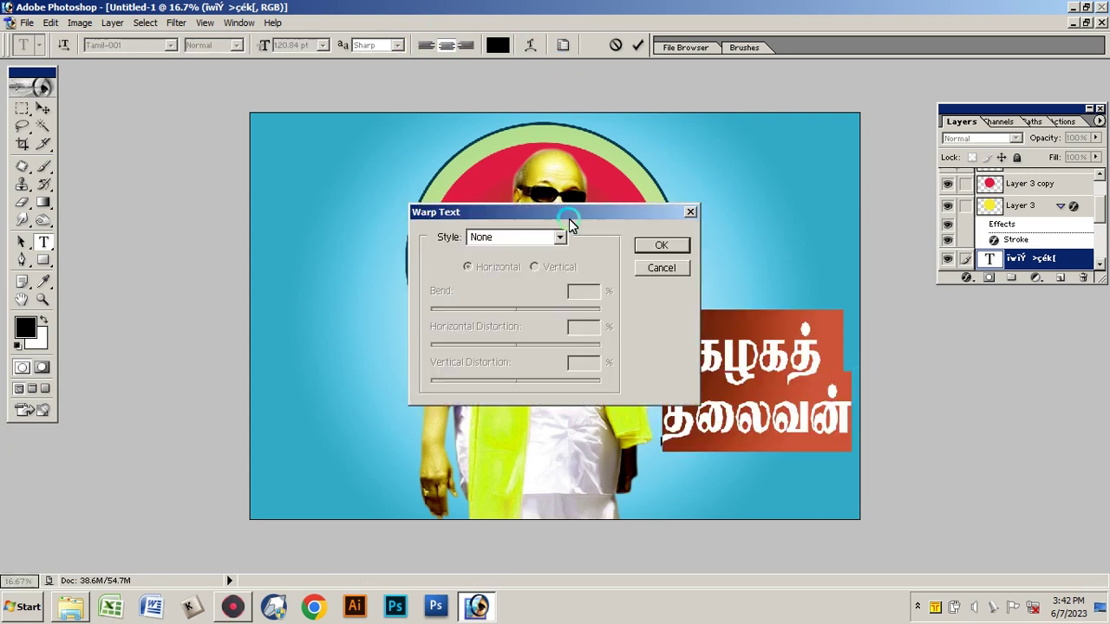
left_click(562, 236)
left_click(520, 283)
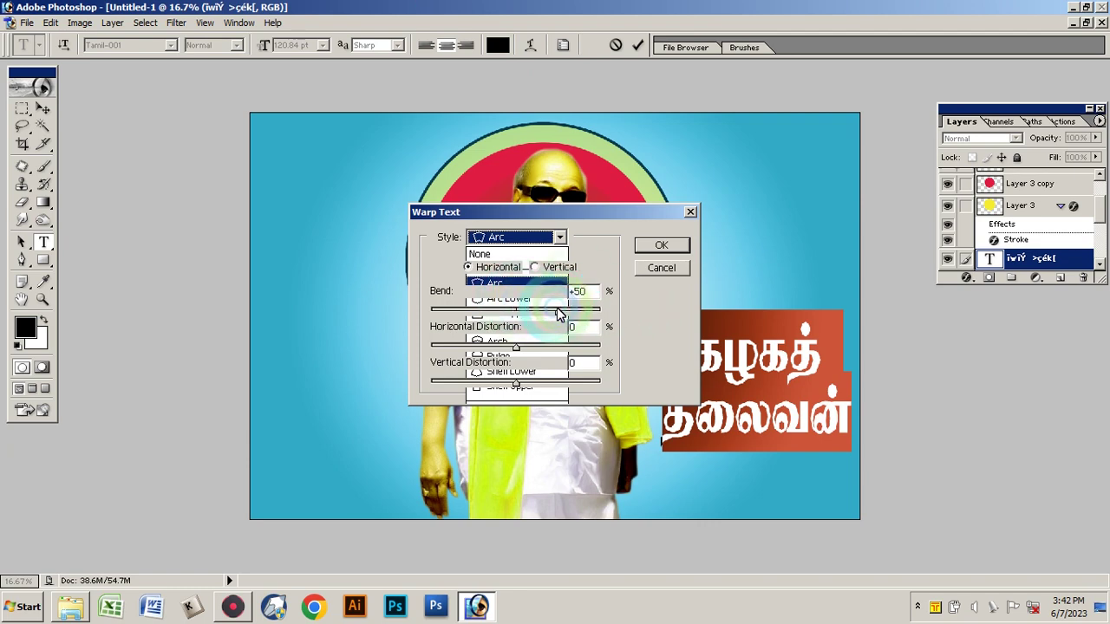
left_click(665, 246)
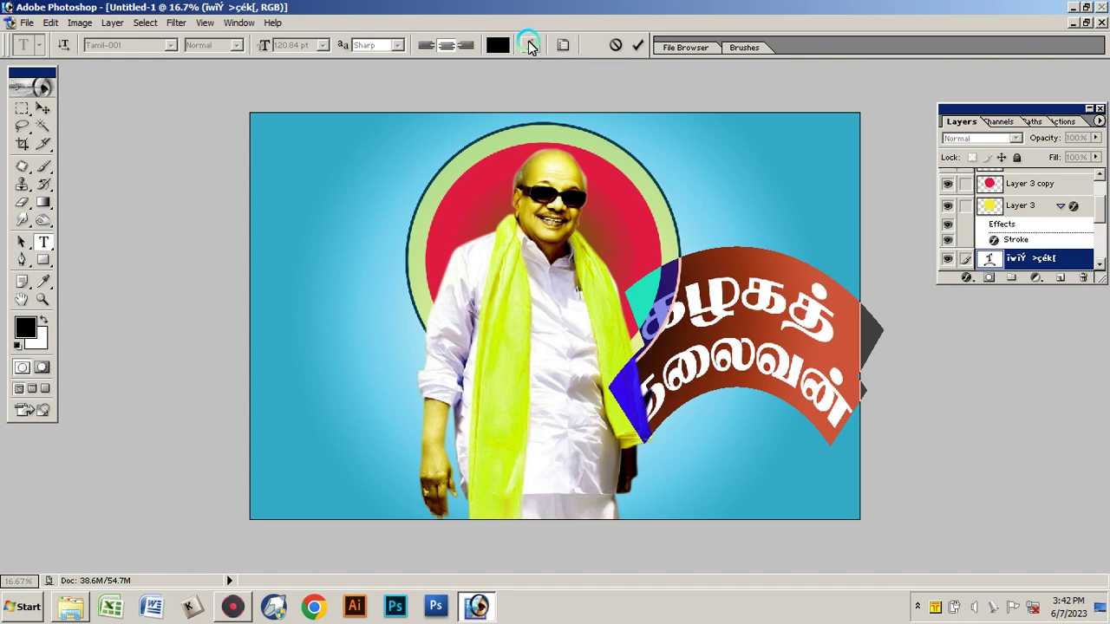
left_click(639, 44)
left_click(1073, 7)
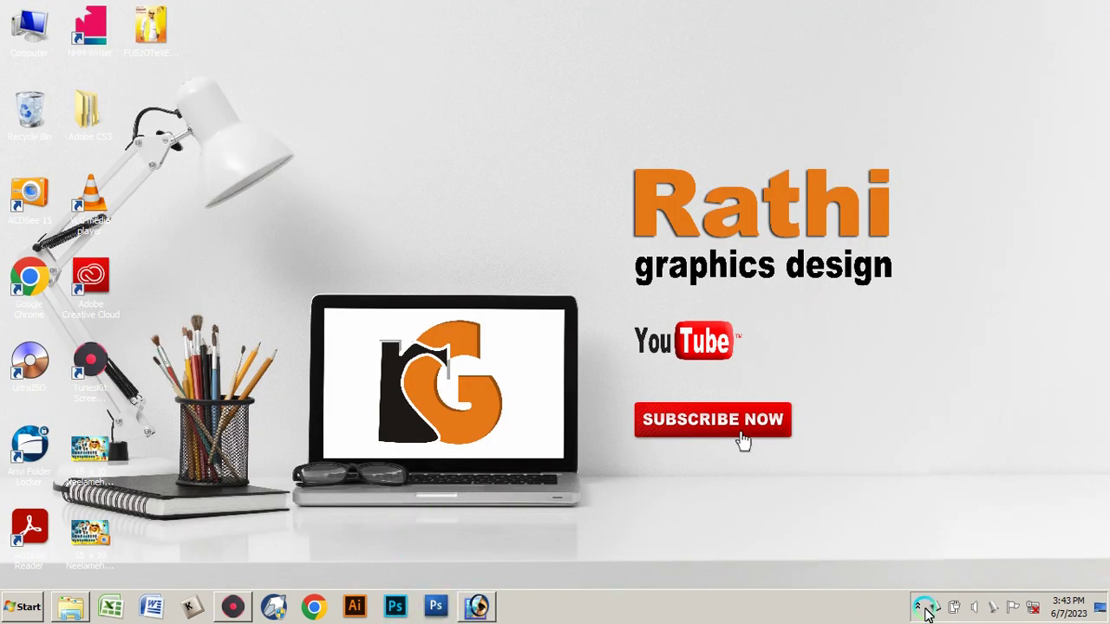
Reduce the heading's Arc bend from +50 to +7 and commit the text
left_click(476, 607)
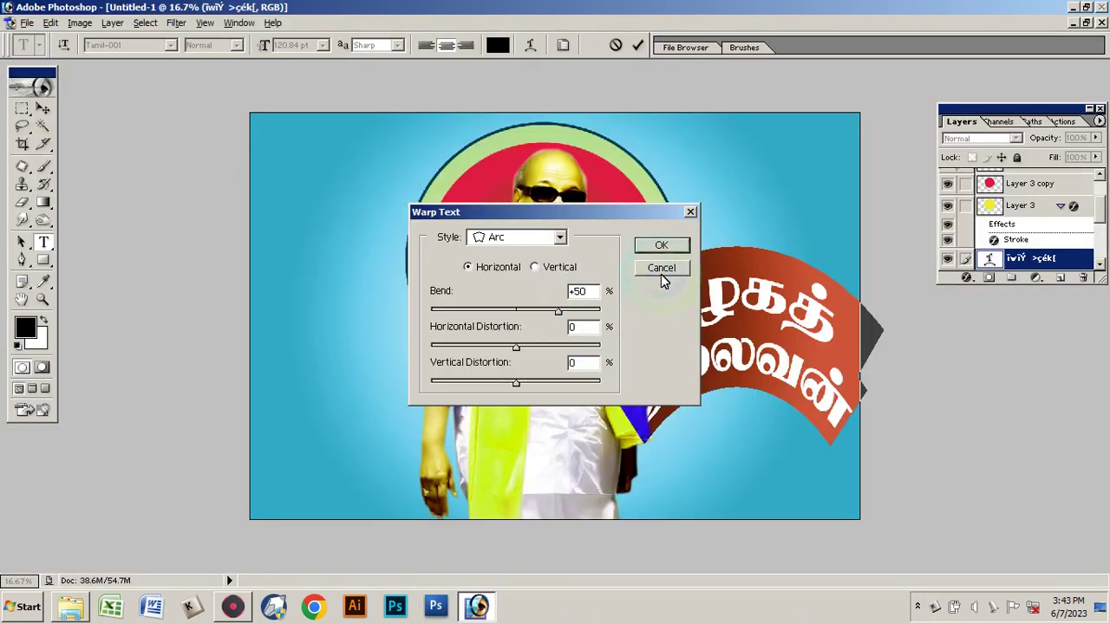
left_click_drag(612, 215, 466, 138)
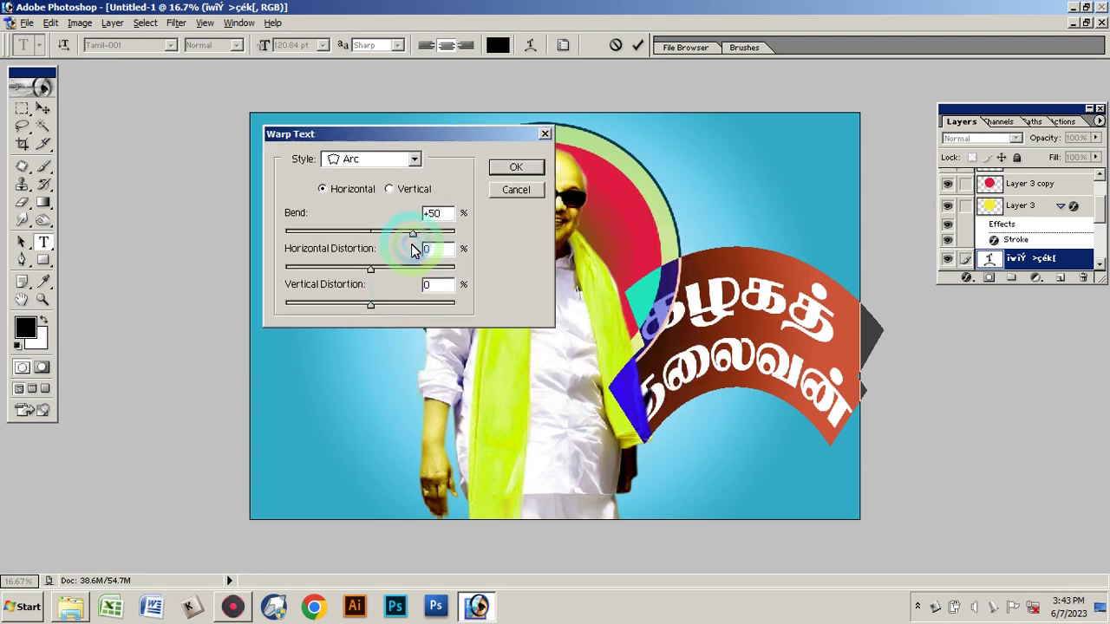
left_click_drag(412, 232, 376, 228)
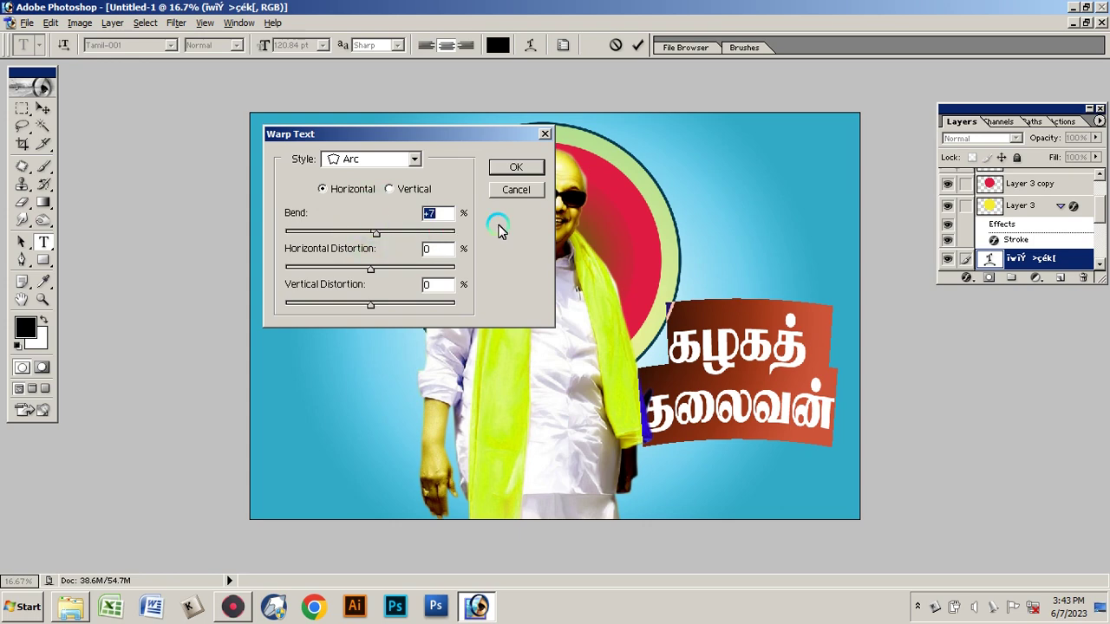
left_click(516, 168)
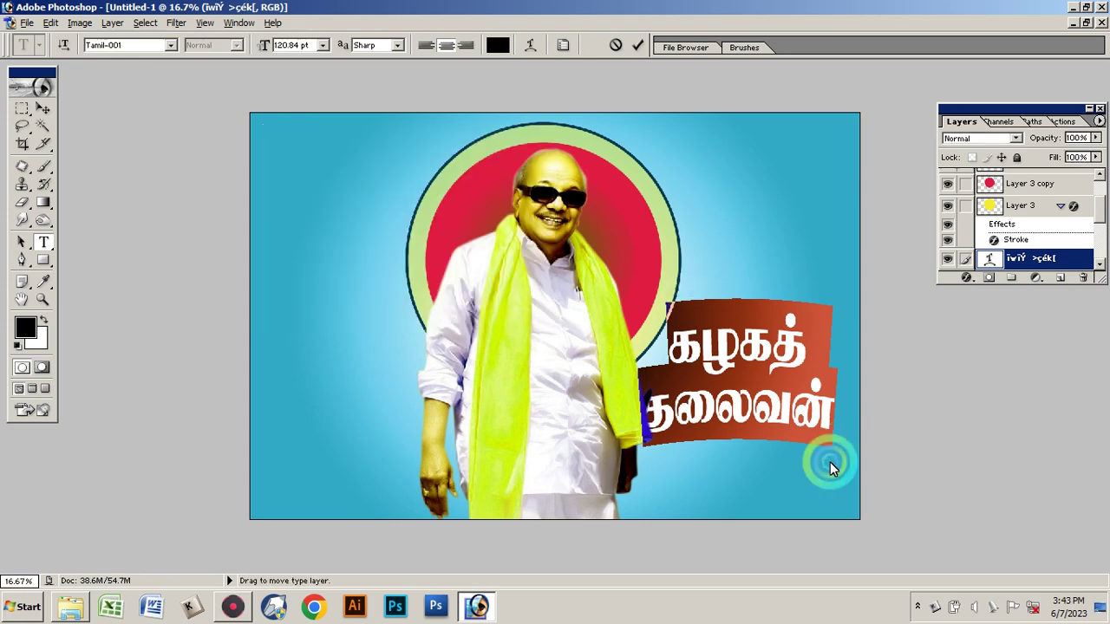
left_click(638, 47)
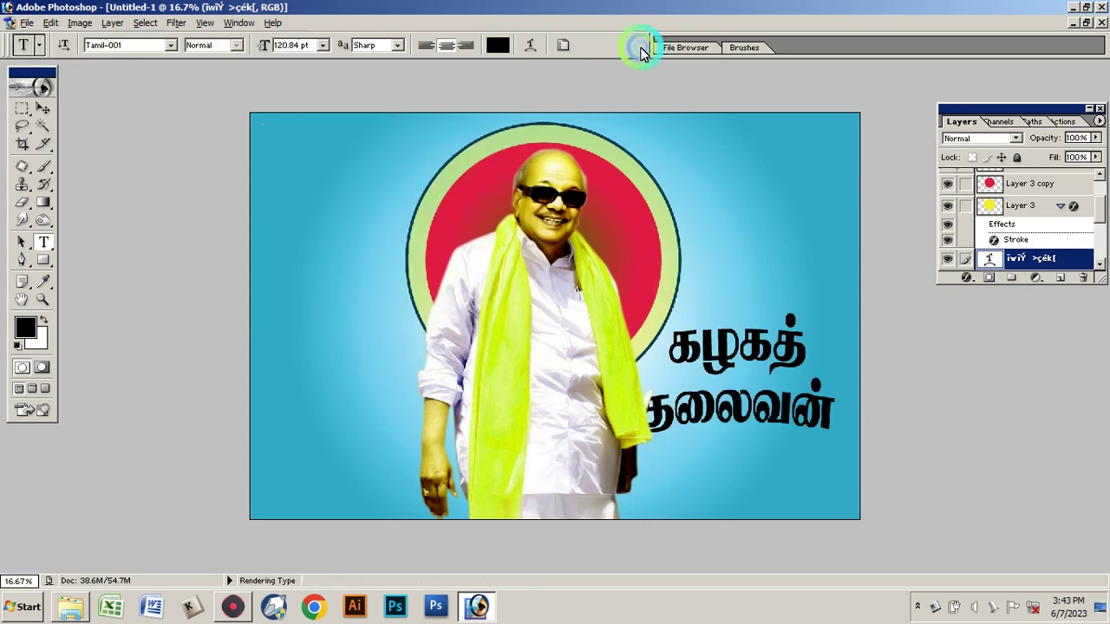
Bring the heading layer to the front and undo an accidental background move
left_click(47, 111)
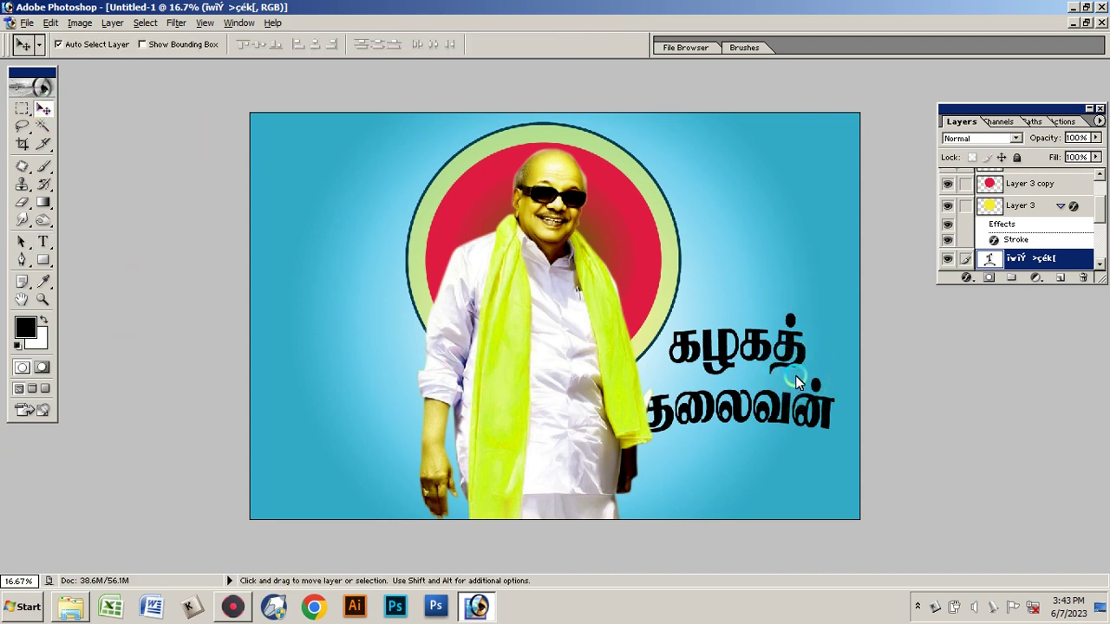
key("ctrl+t")
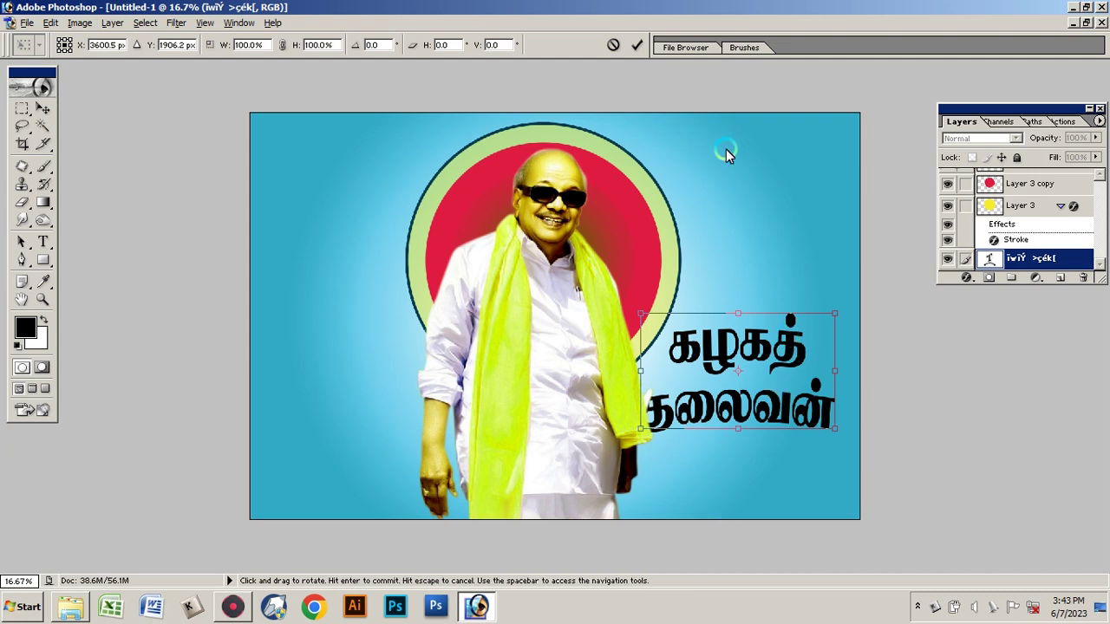
left_click(637, 45)
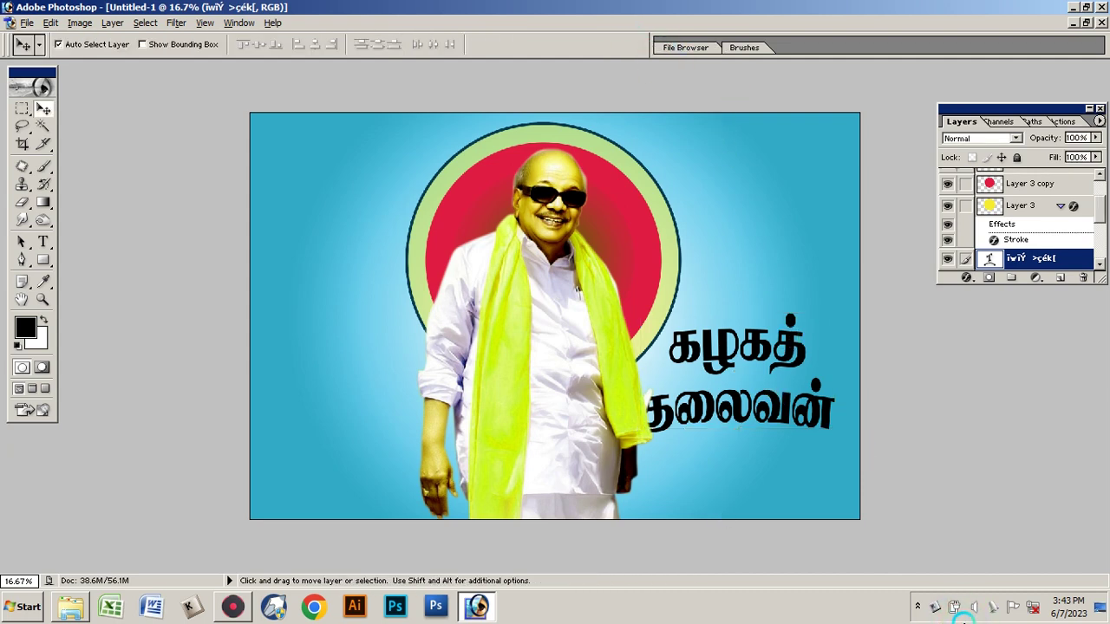
key("ctrl+shift+bracketright")
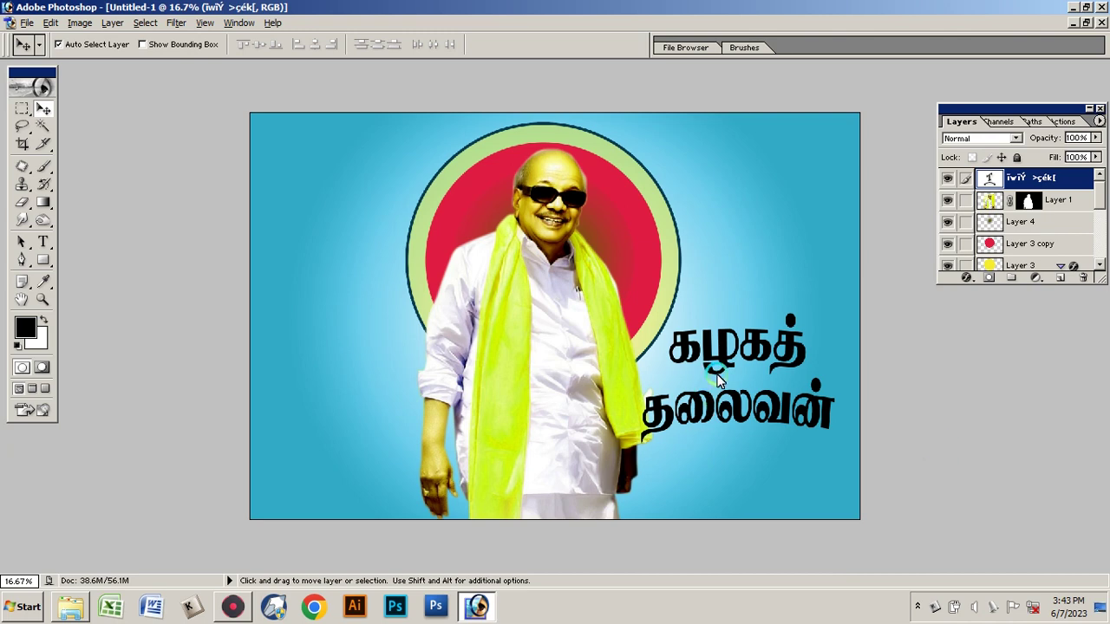
left_click_drag(716, 379, 725, 359)
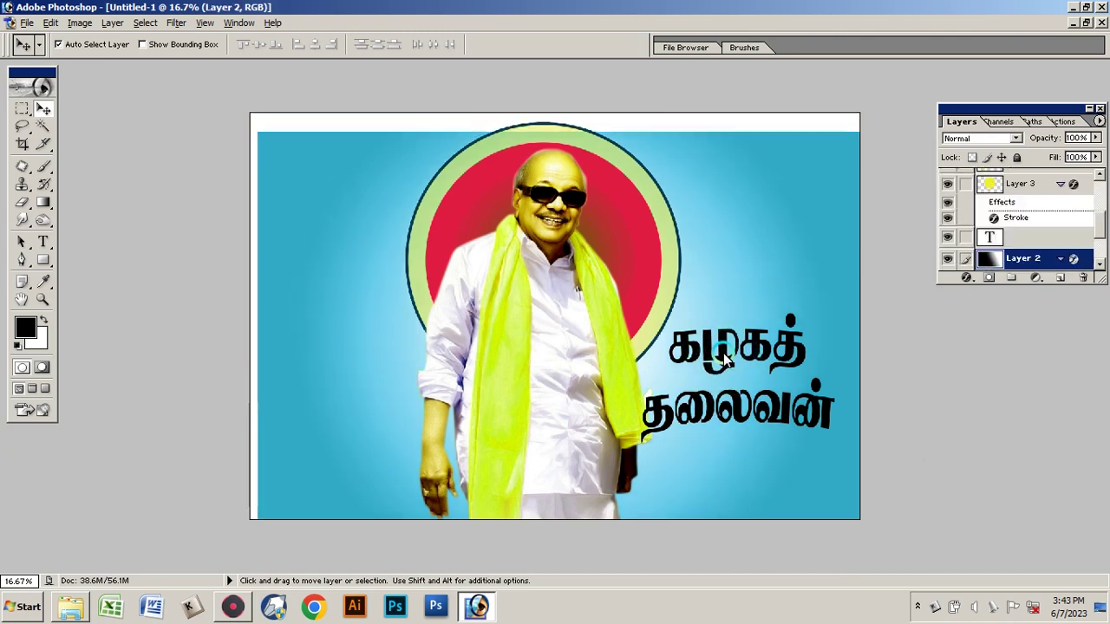
left_click(725, 359)
key("ctrl+z")
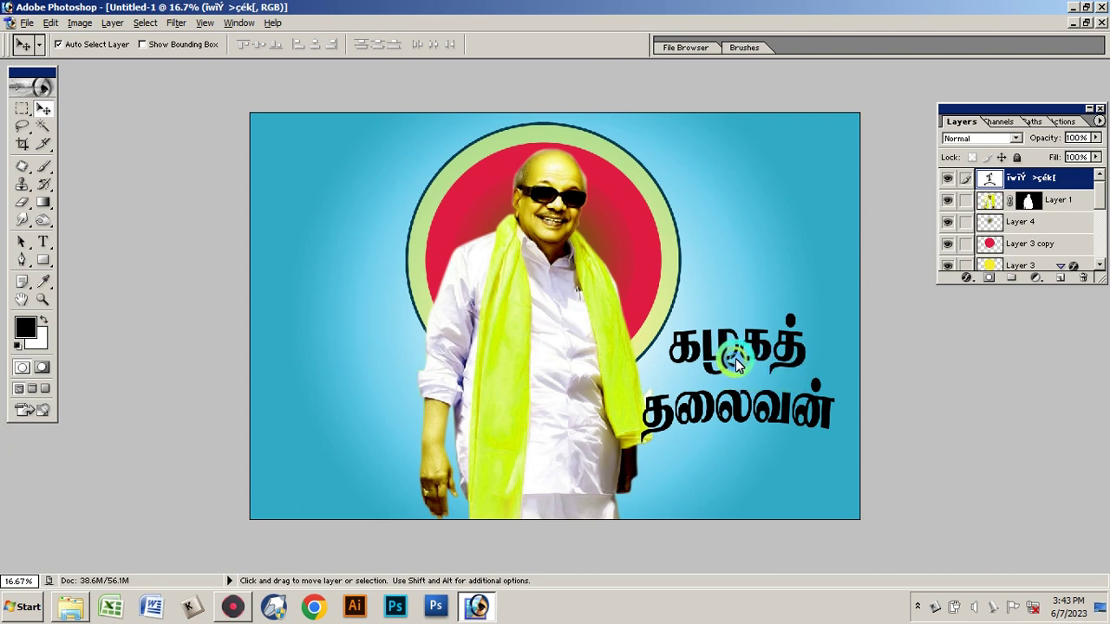
Select the Tamil heading layer and drag it down toward the bottom-right corner
left_click_drag(723, 346, 747, 379)
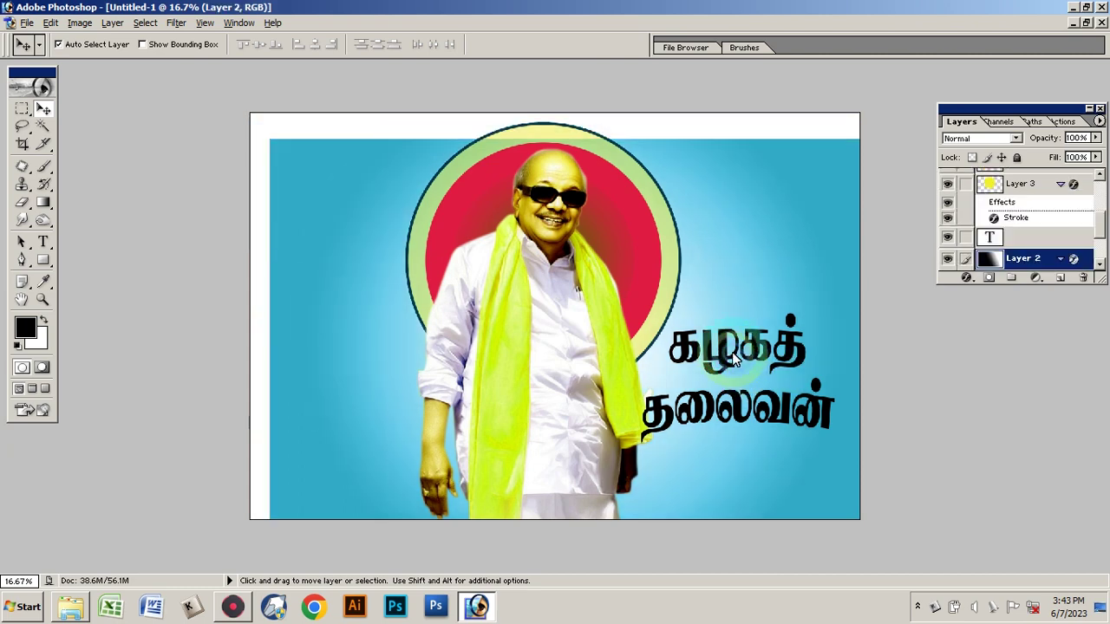
right_click(727, 347)
right_click(759, 345)
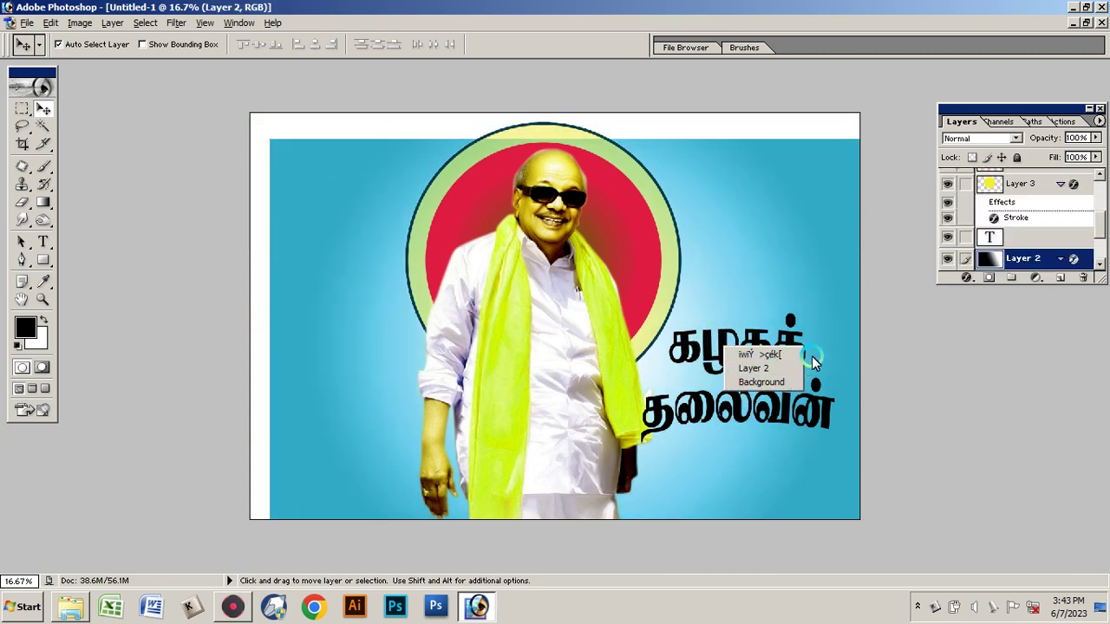
left_click(822, 356)
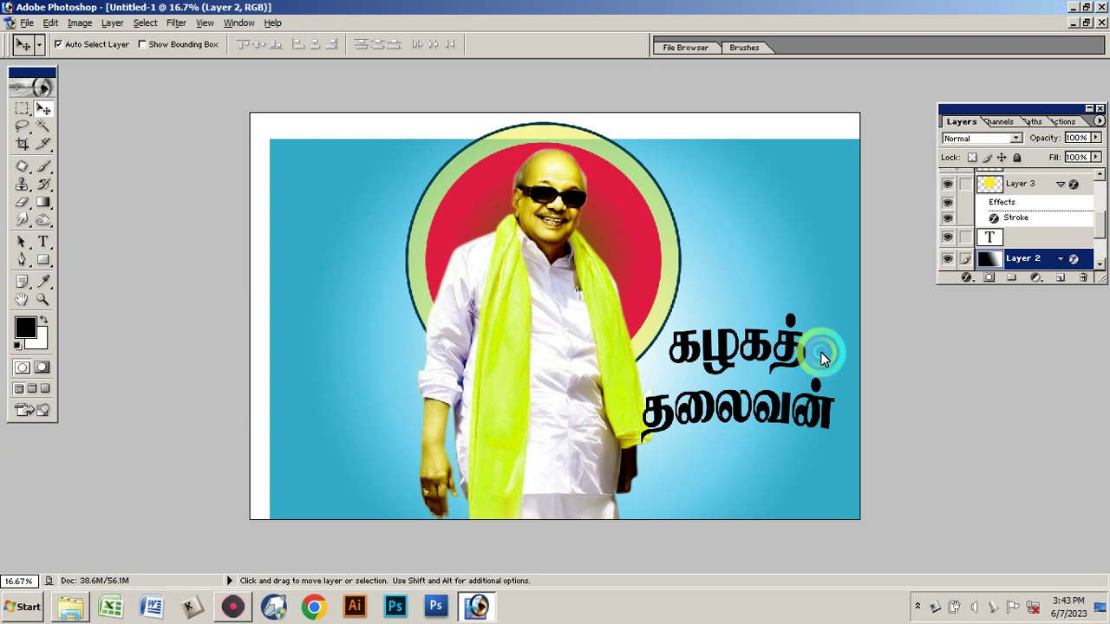
right_click(787, 404)
left_click(807, 414)
left_click_drag(788, 402, 801, 454)
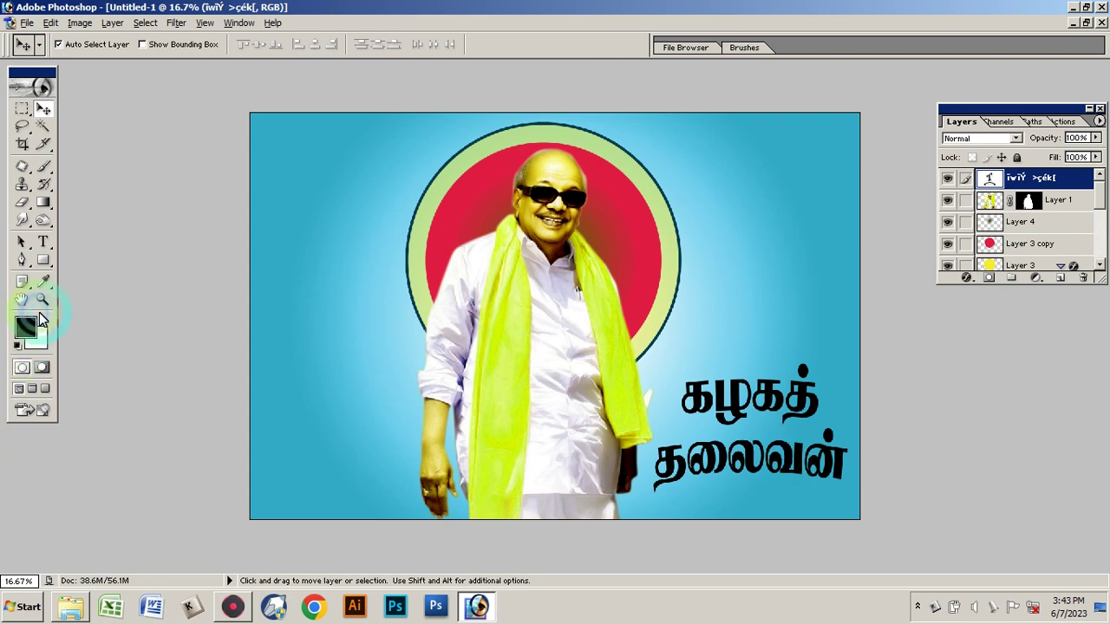
Cut கழகத் from the heading and paste it as a separate text layer
left_click(43, 242)
left_click_drag(680, 397, 812, 397)
key("ctrl+c")
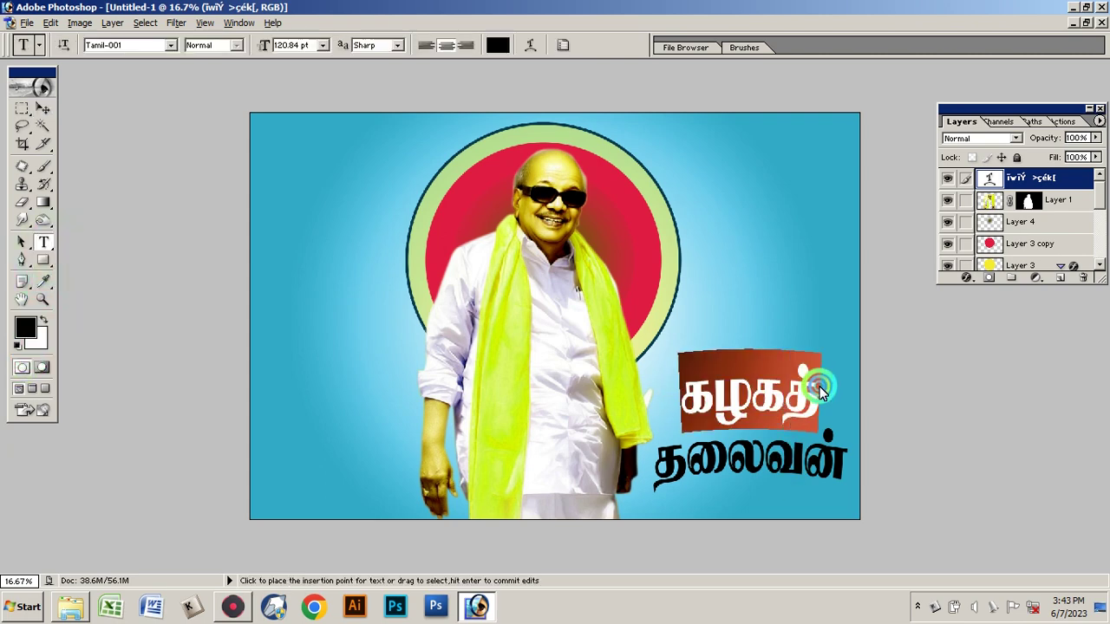
key("BackSpace")
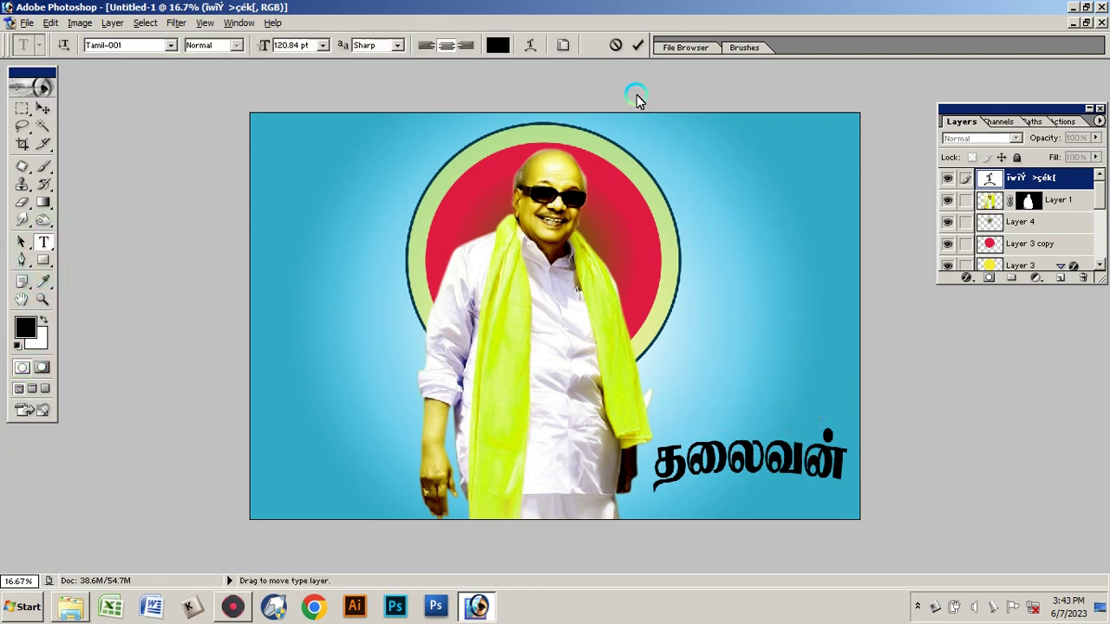
left_click(746, 249)
left_click(747, 249)
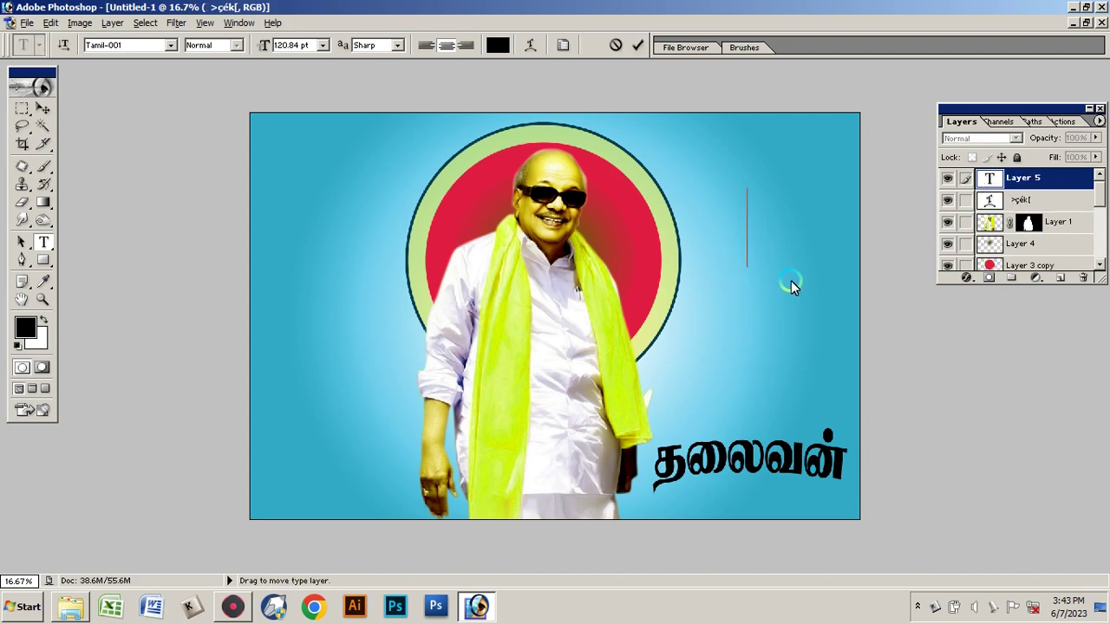
key("ctrl+v")
key("ctrl+a")
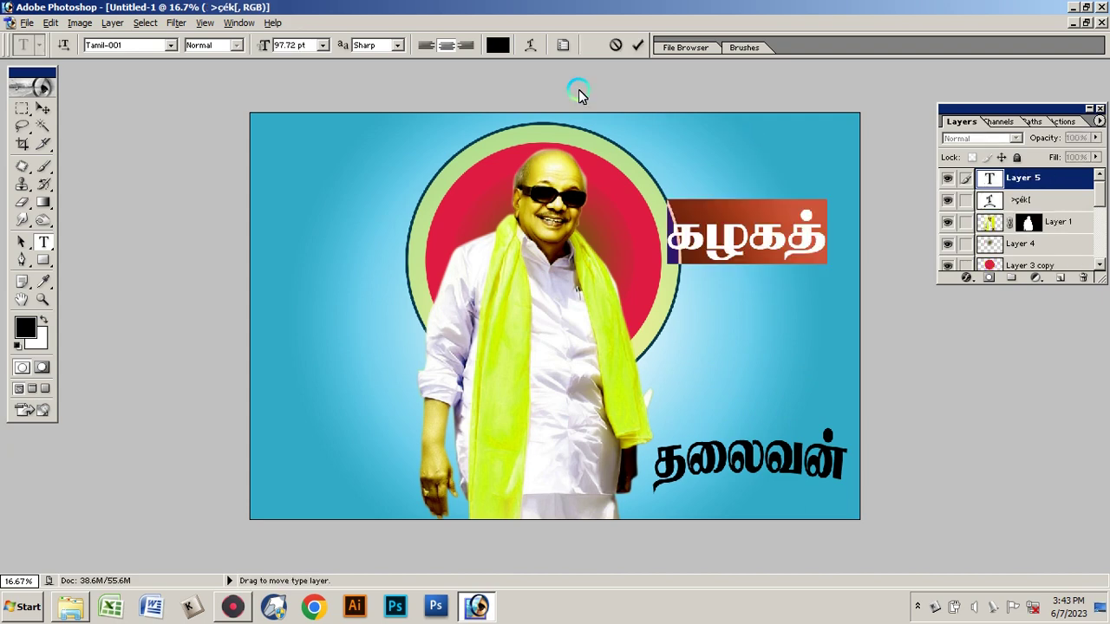
Warp கழகத் with the Arc style at +28 bend and commit it
left_click(531, 45)
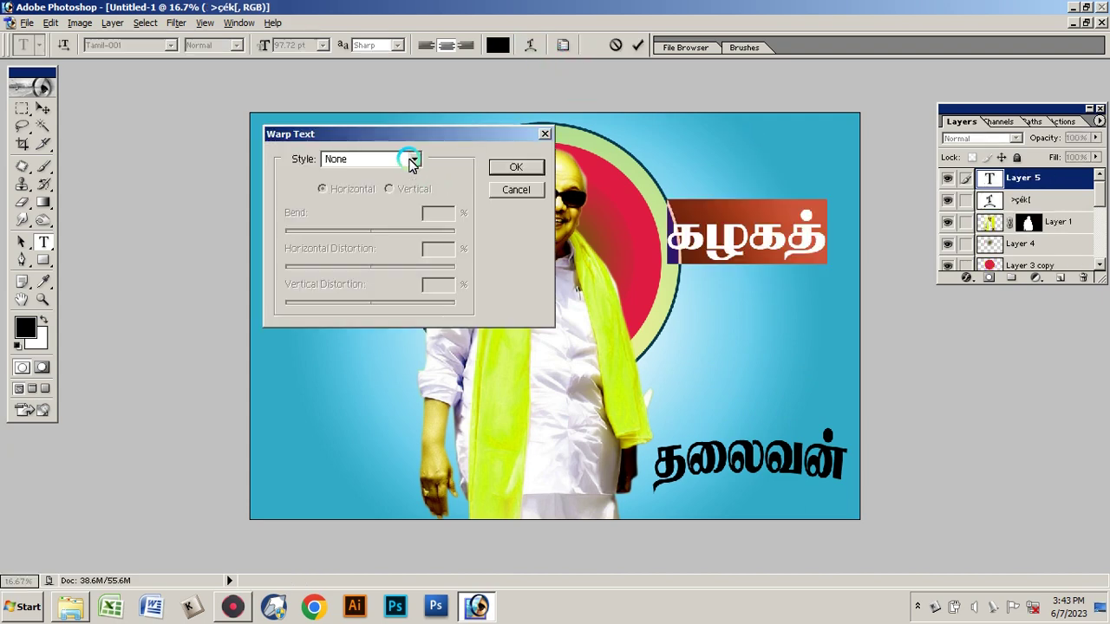
left_click(412, 161)
left_click(351, 198)
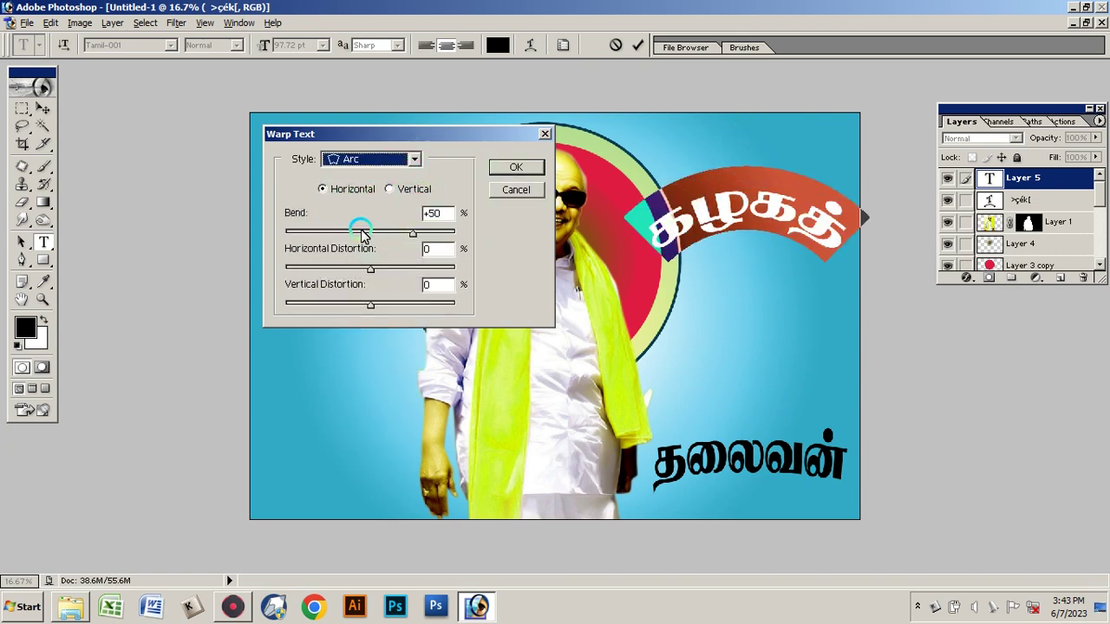
left_click_drag(408, 232, 394, 233)
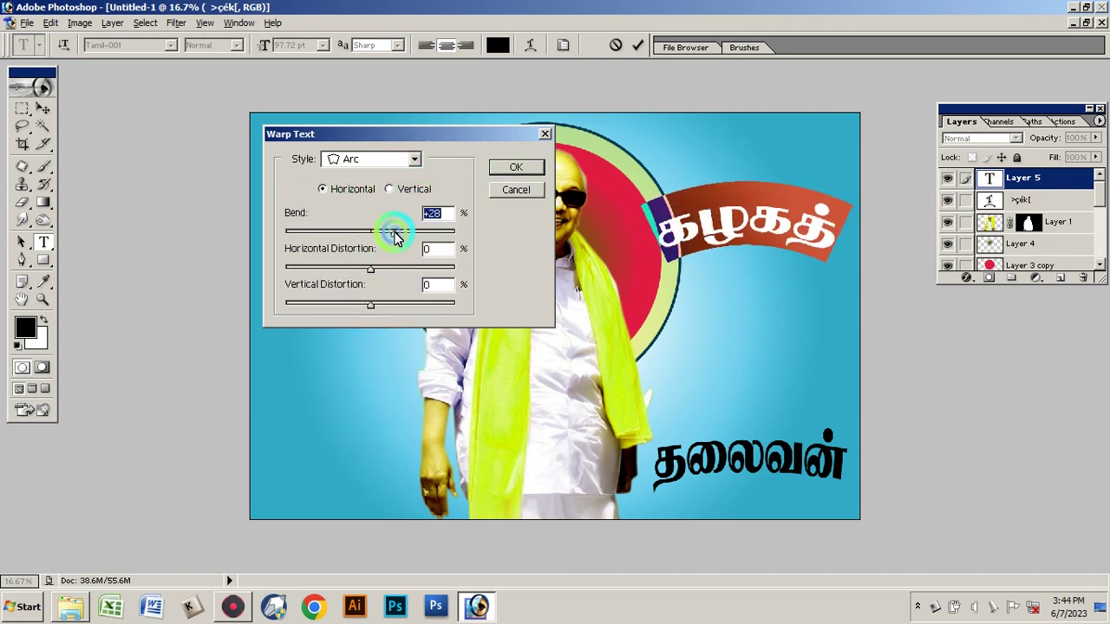
left_click(497, 171)
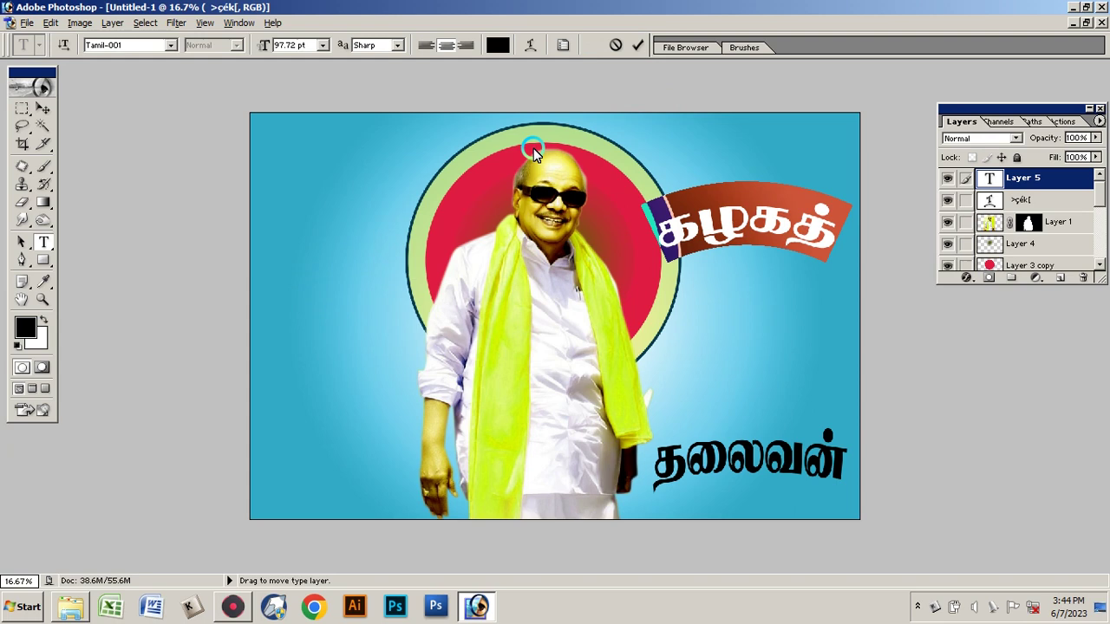
left_click(638, 48)
Place கழகத் directly above தலைவன் and stretch it to 173.8% height
left_click(44, 108)
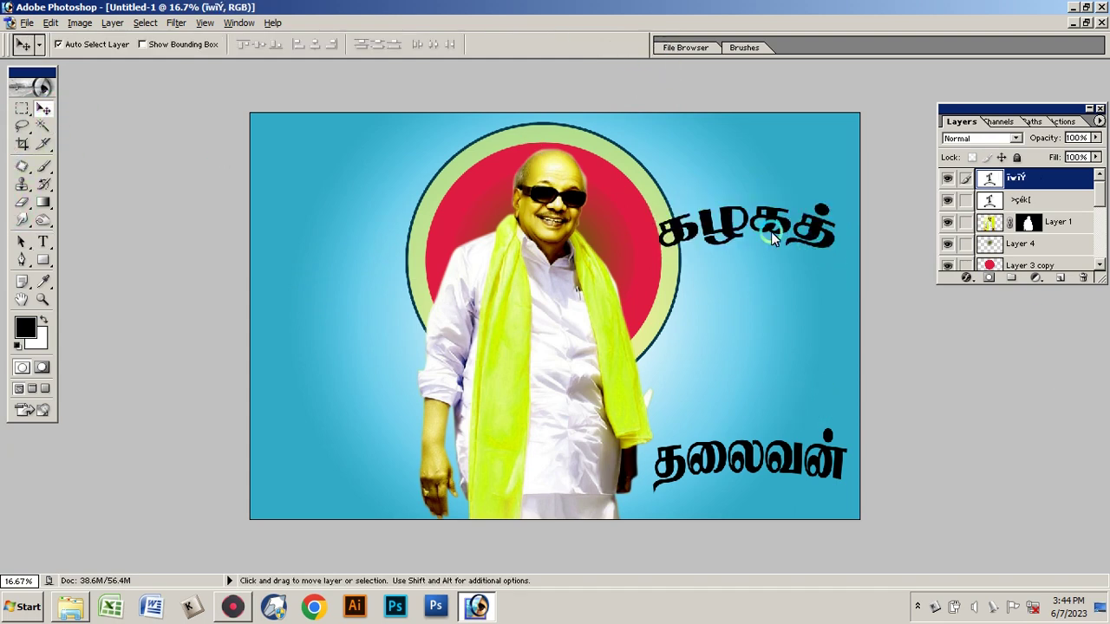
left_click_drag(729, 230, 733, 397)
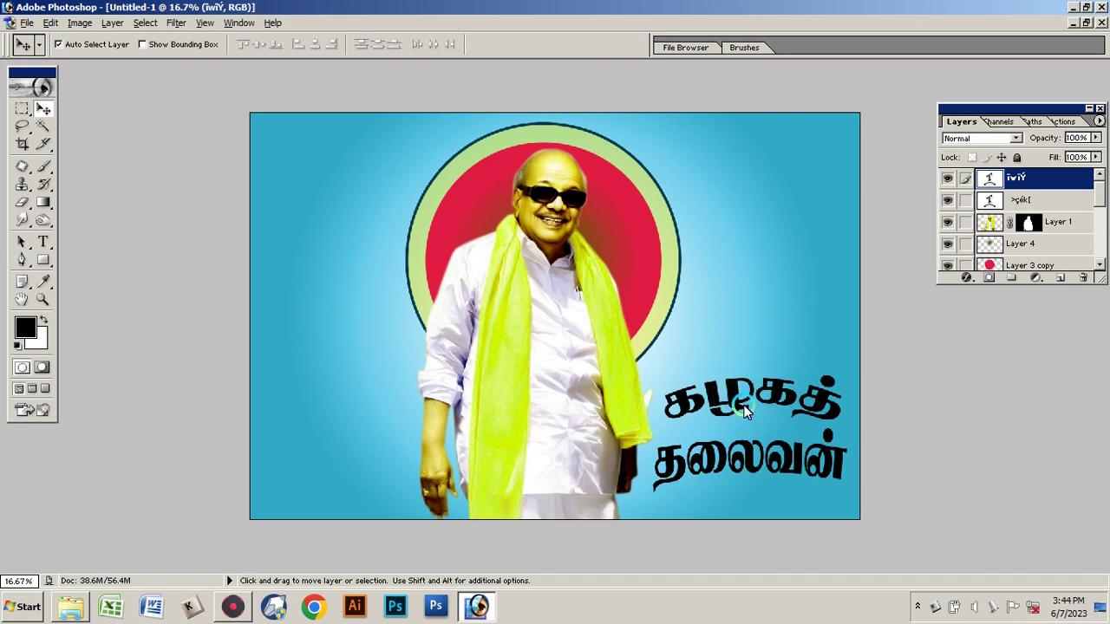
key("ctrl+t")
left_click_drag(750, 377, 753, 344)
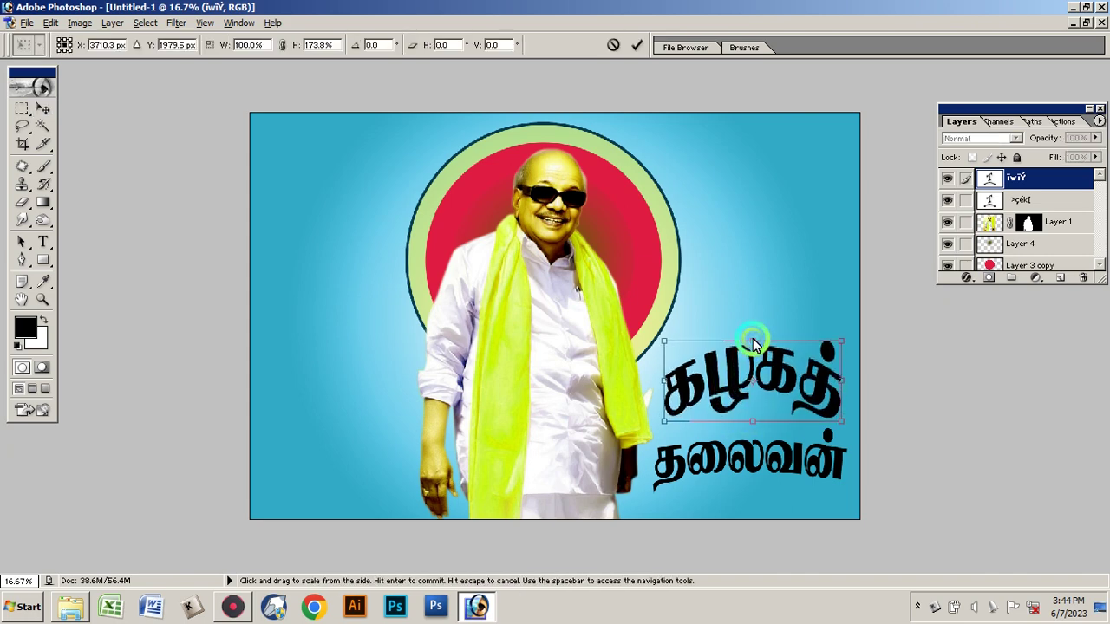
key("Return")
left_click(1041, 177)
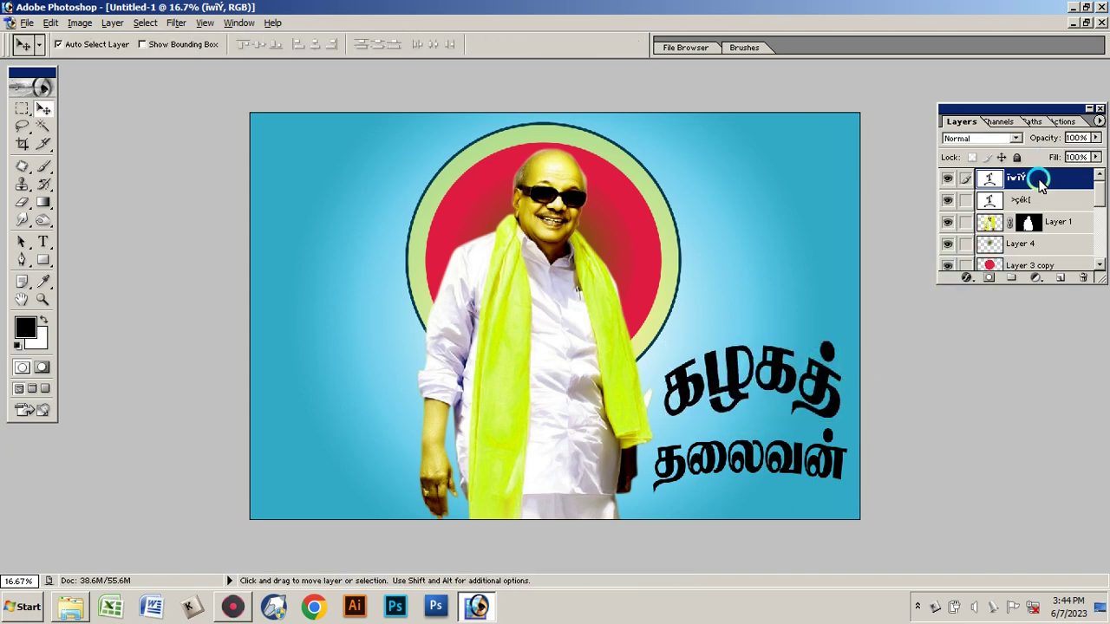
Add a Gradient Overlay layer style to the கழகத் layer
left_click(1045, 176)
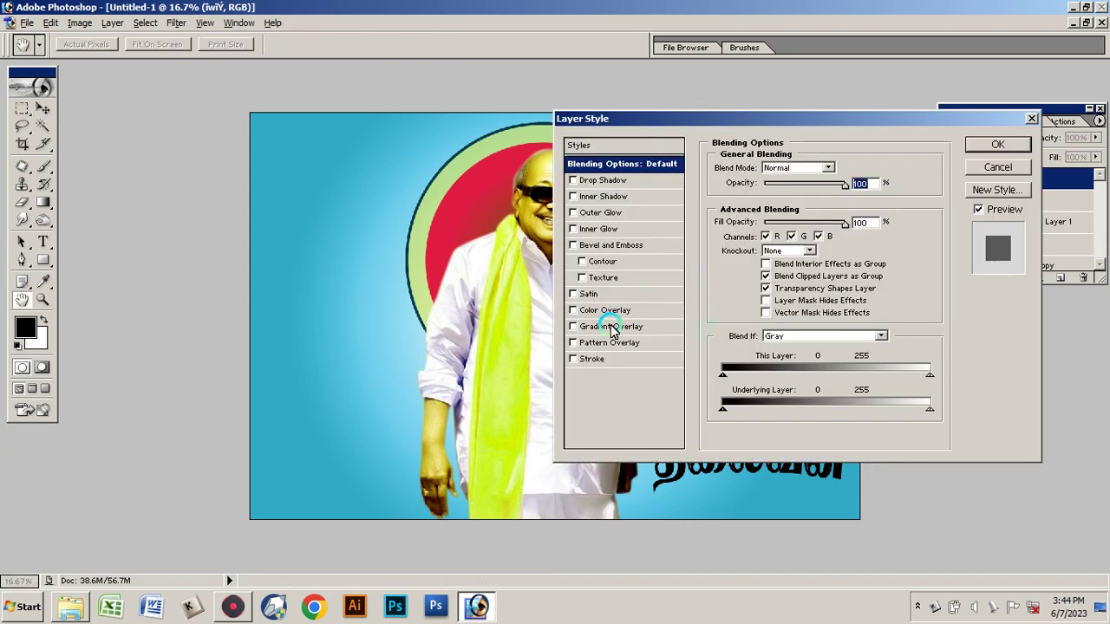
left_click(612, 332)
left_click_drag(792, 117, 291, 16)
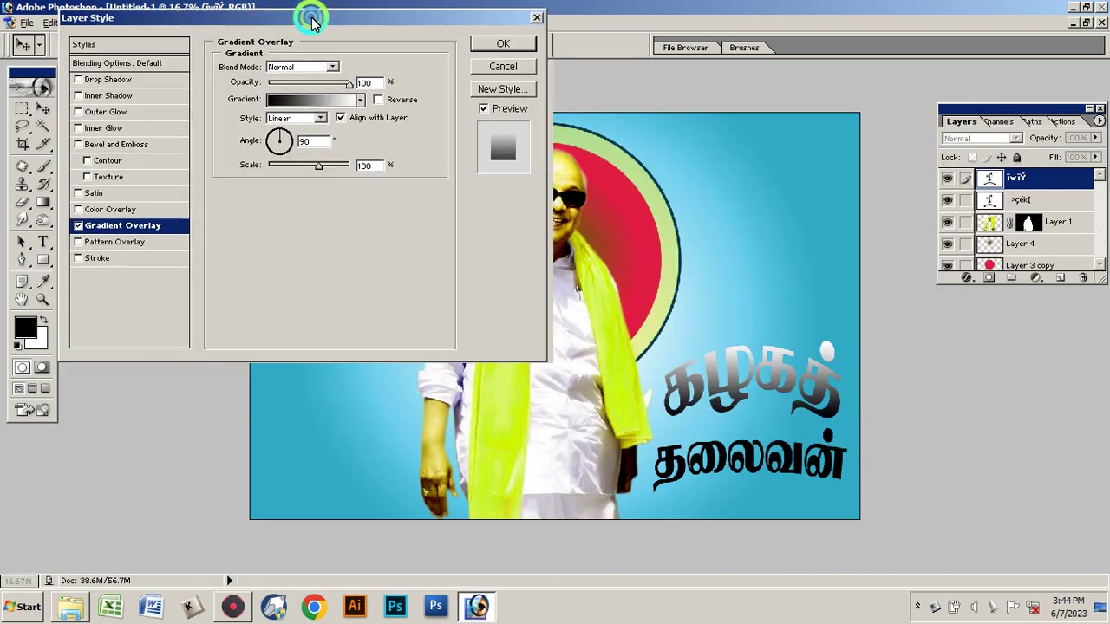
left_click(295, 99)
Make a hard-edged black-to-red gradient with stops at 50% and 51%, saved as a preset
left_click(666, 459)
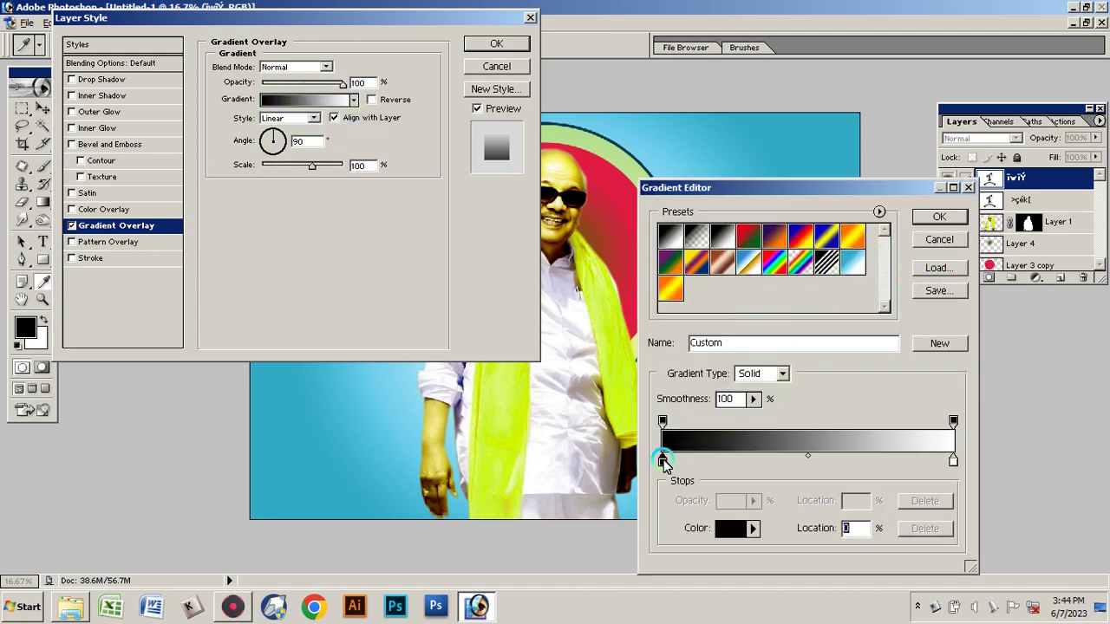
double_click(850, 529)
type("50")
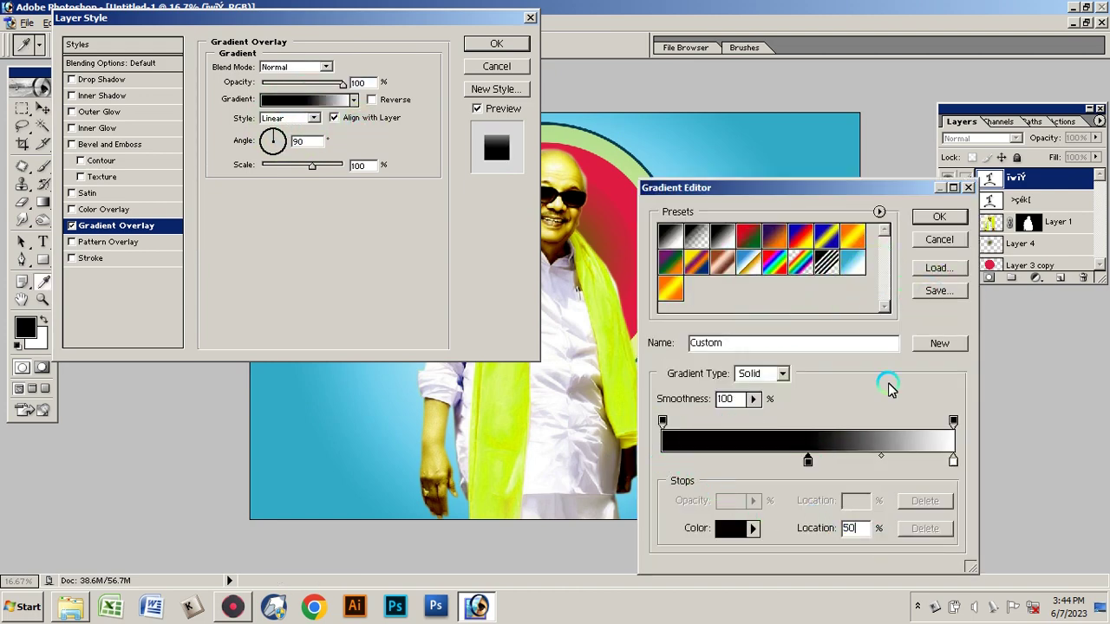
left_click(952, 459)
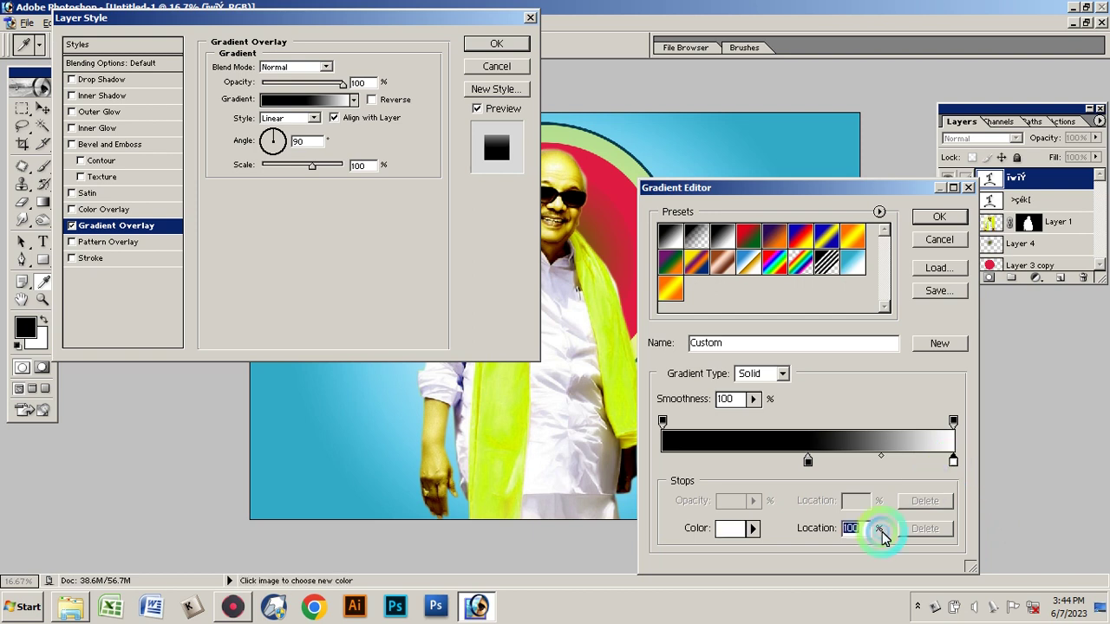
double_click(852, 529)
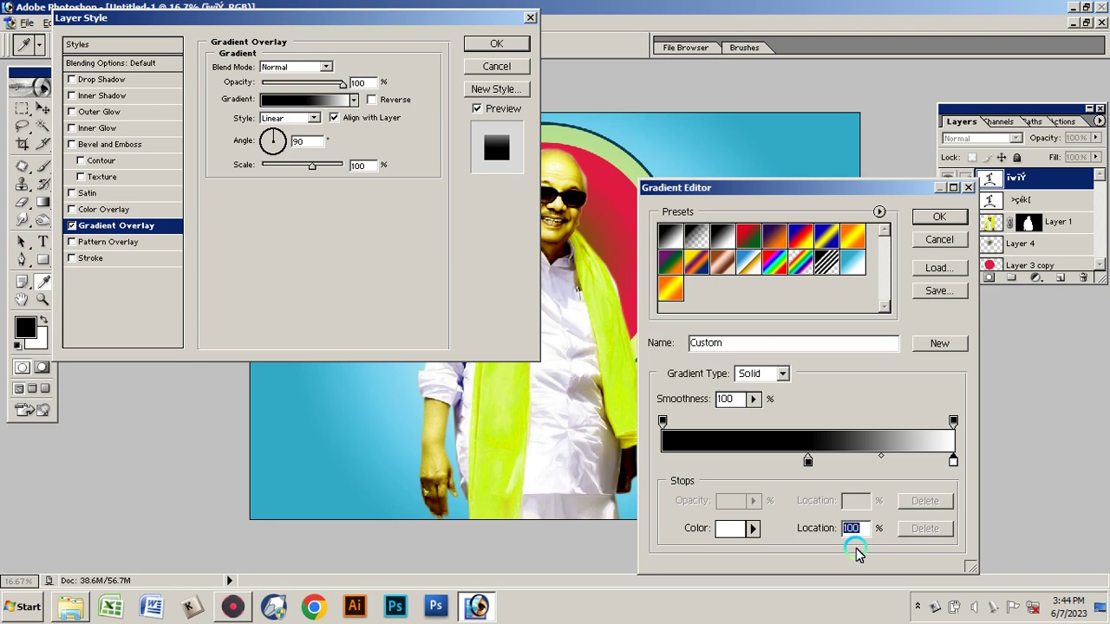
type("51")
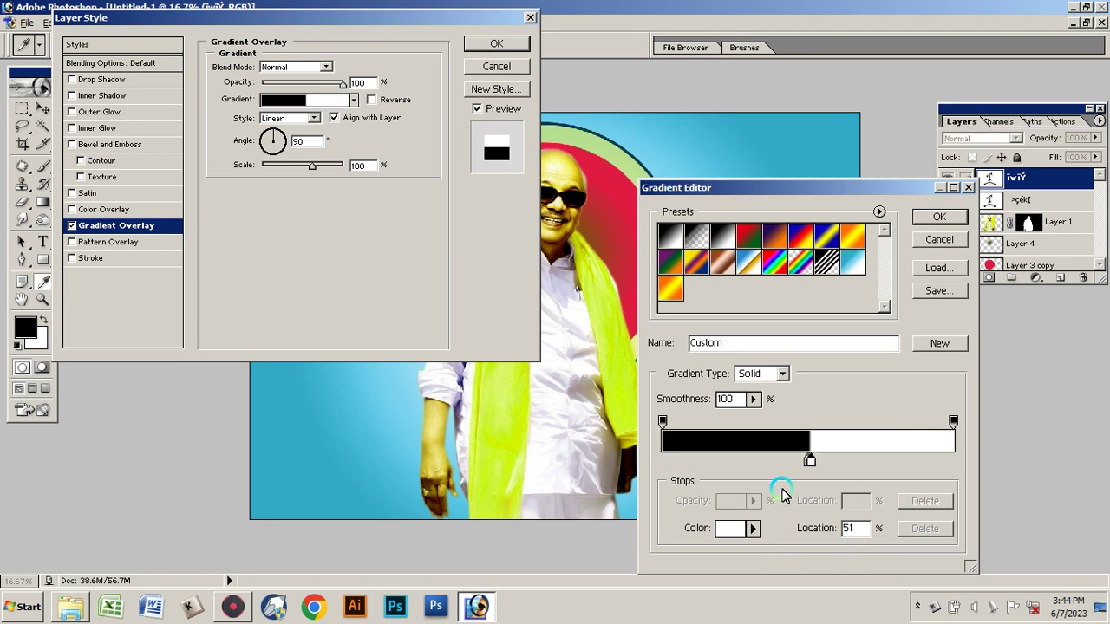
left_click(716, 529)
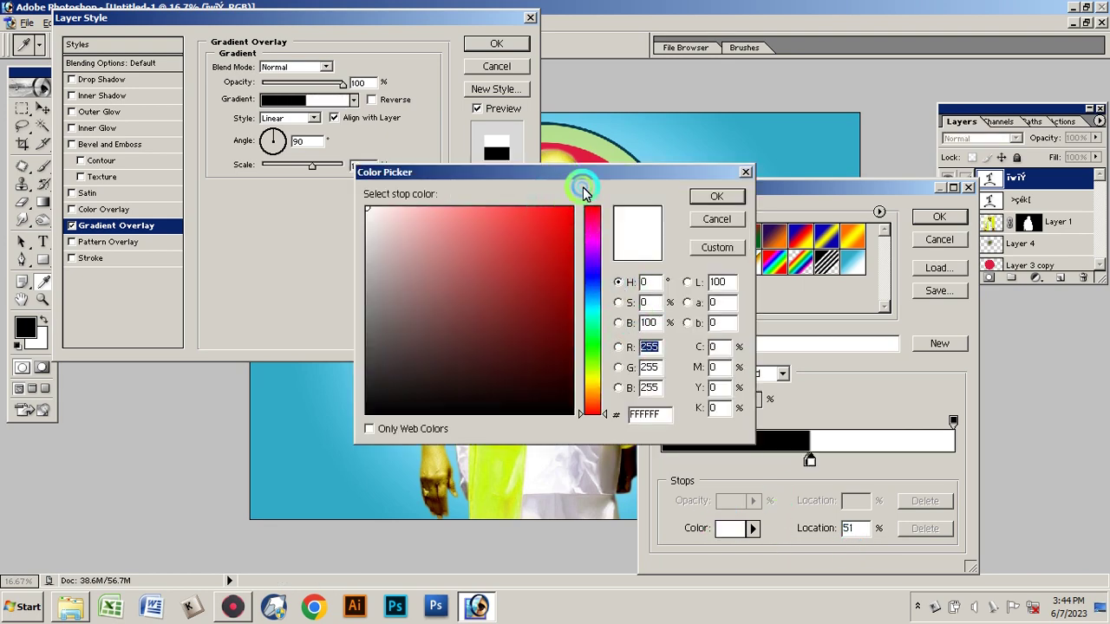
left_click(571, 222)
left_click(716, 196)
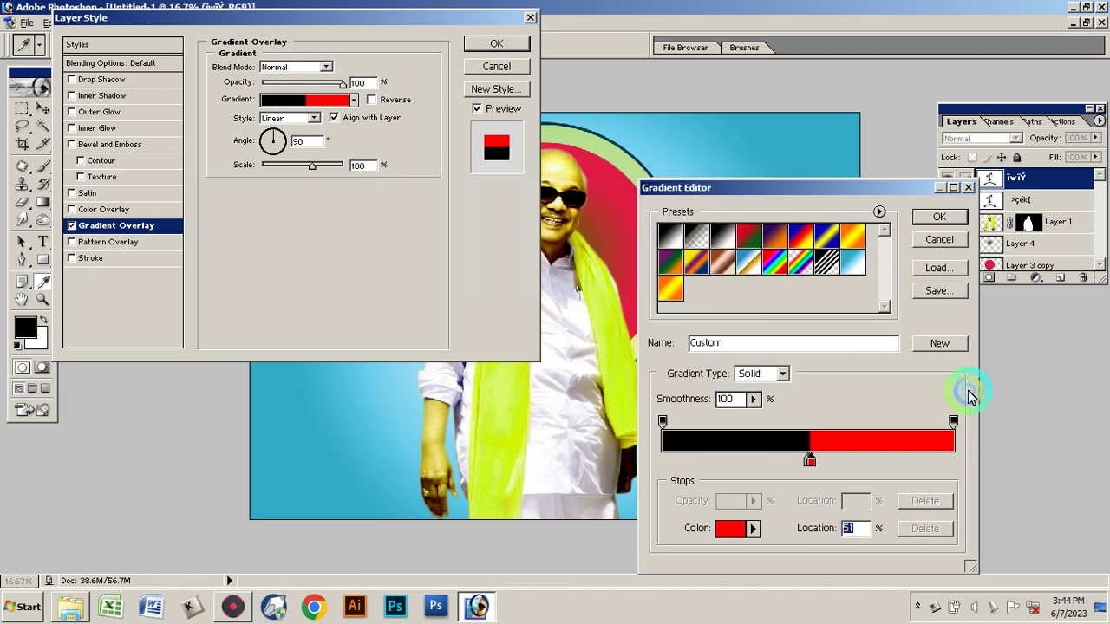
left_click(940, 344)
left_click(939, 217)
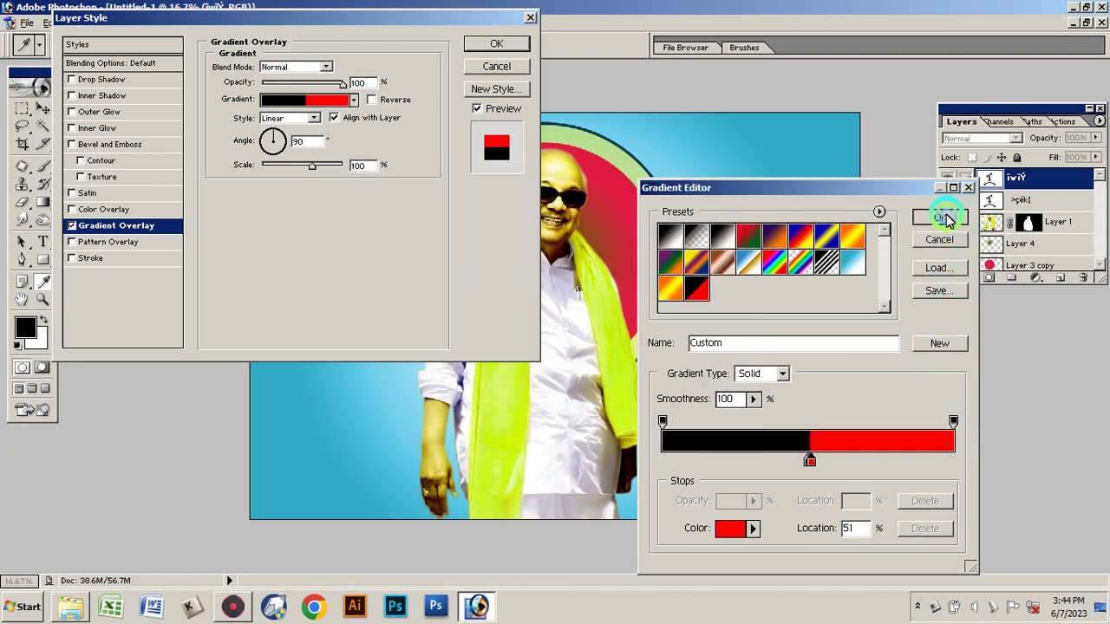
Set the gradient overlay to a 50° angle with the Angle style
left_click_drag(272, 139, 284, 140)
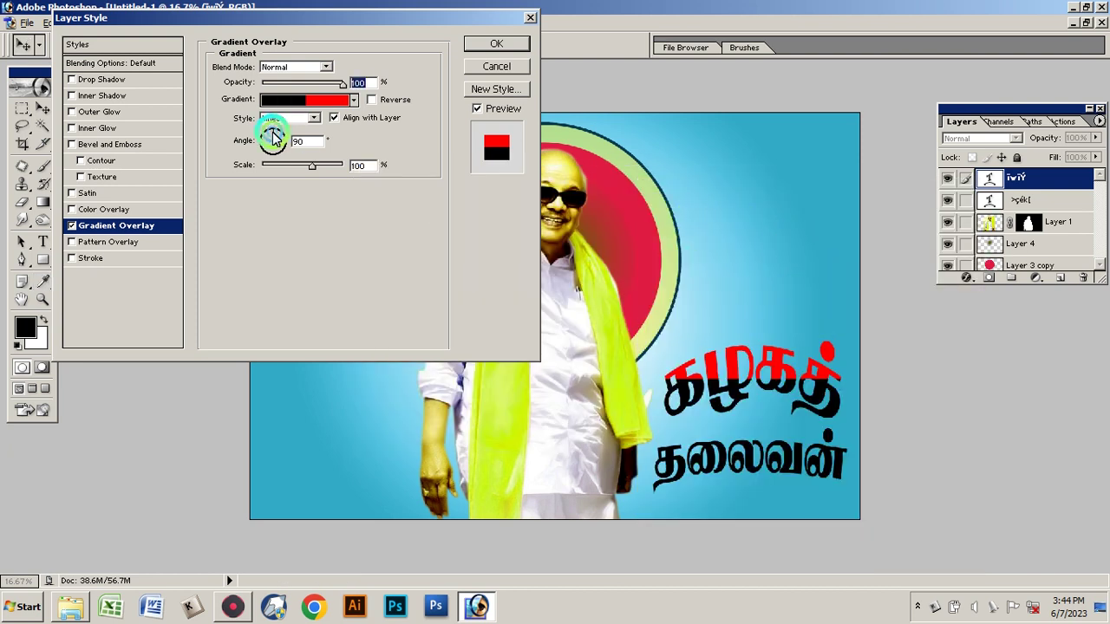
left_click(313, 119)
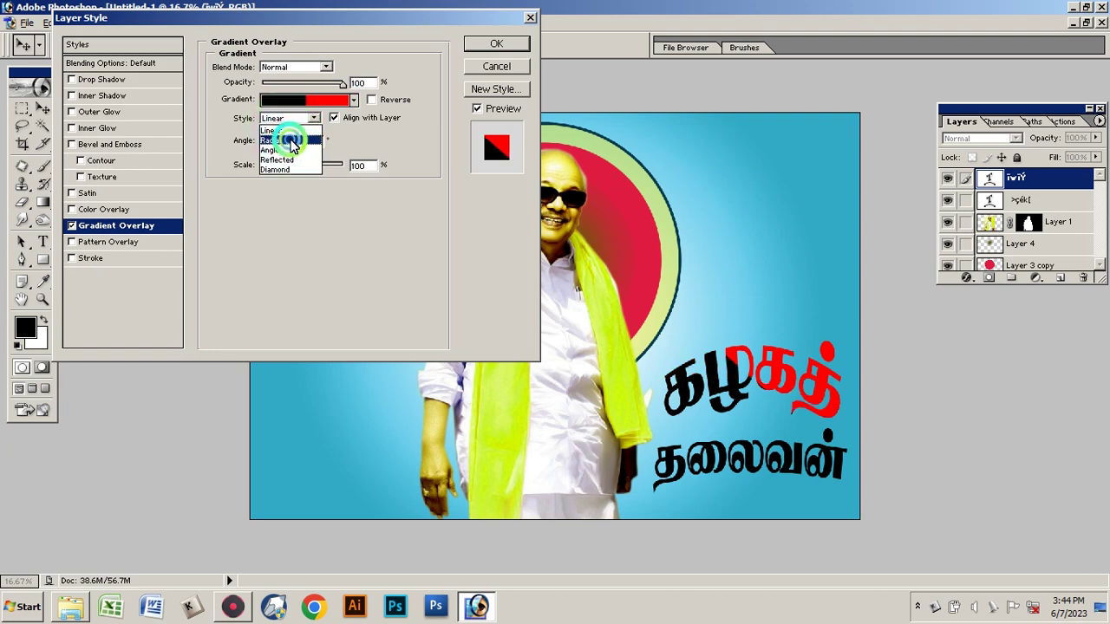
left_click(286, 137)
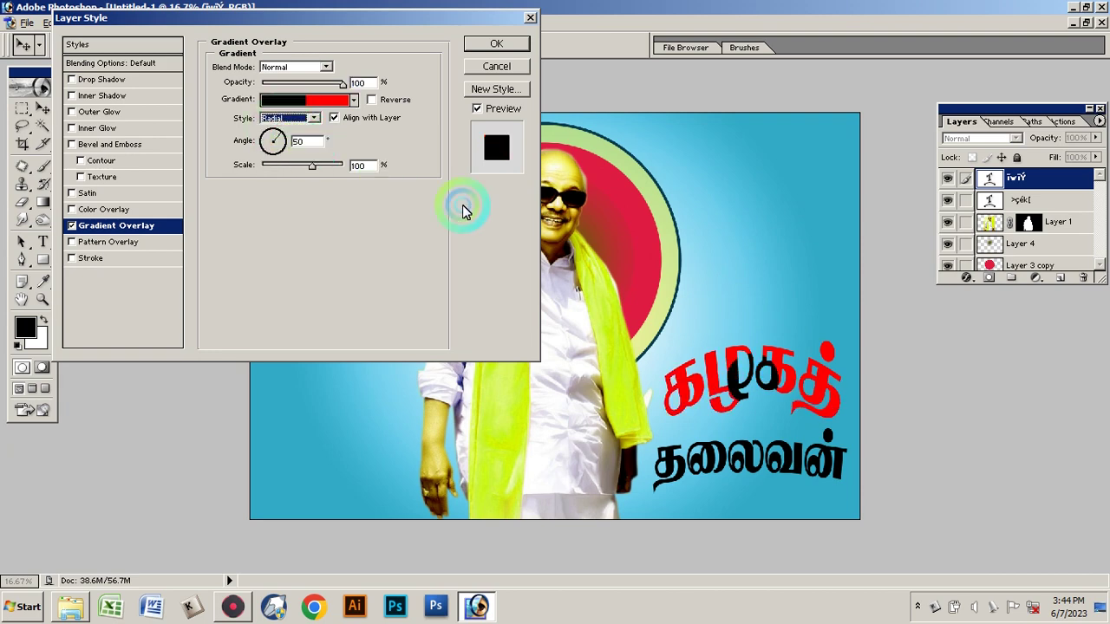
left_click(315, 119)
left_click(291, 146)
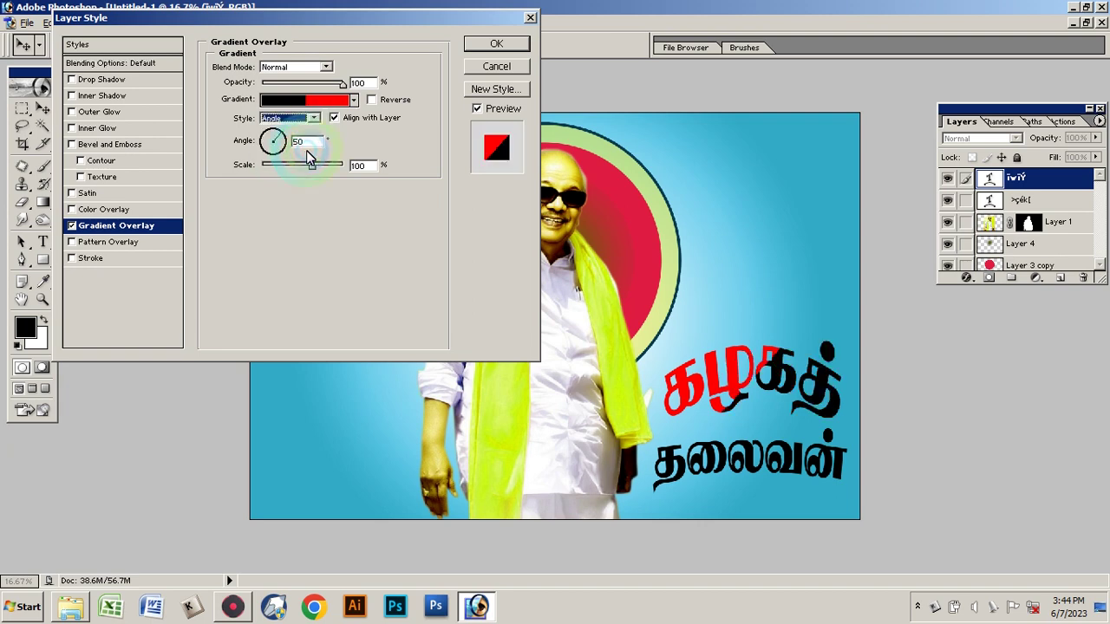
Give கழகத் a yellow 29 px stroke and apply the layer styles
left_click(90, 258)
left_click(249, 160)
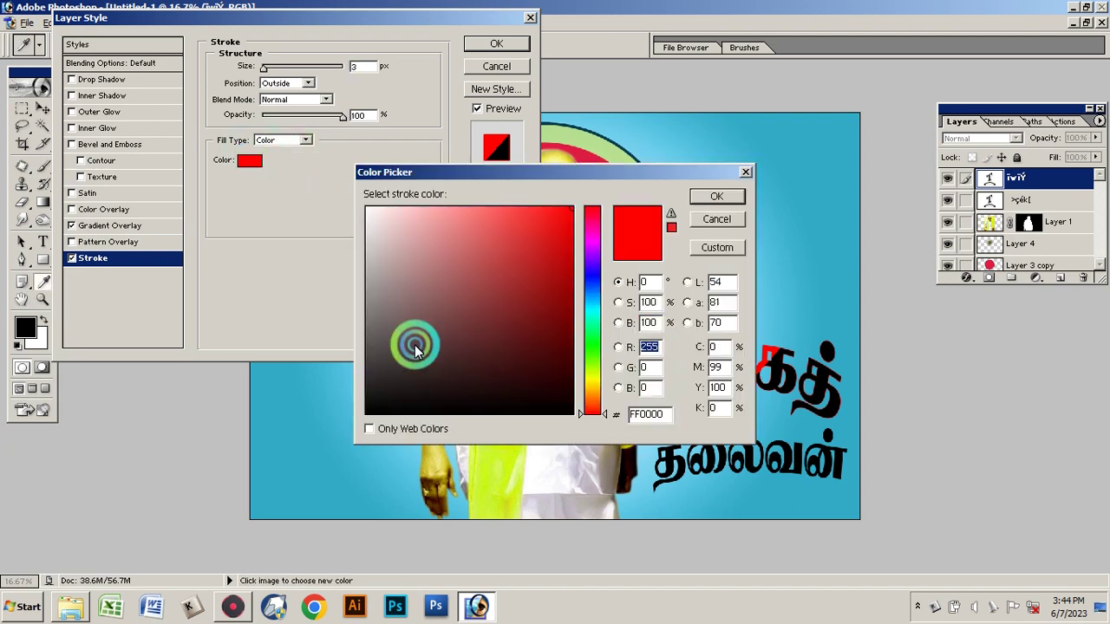
left_click(480, 477)
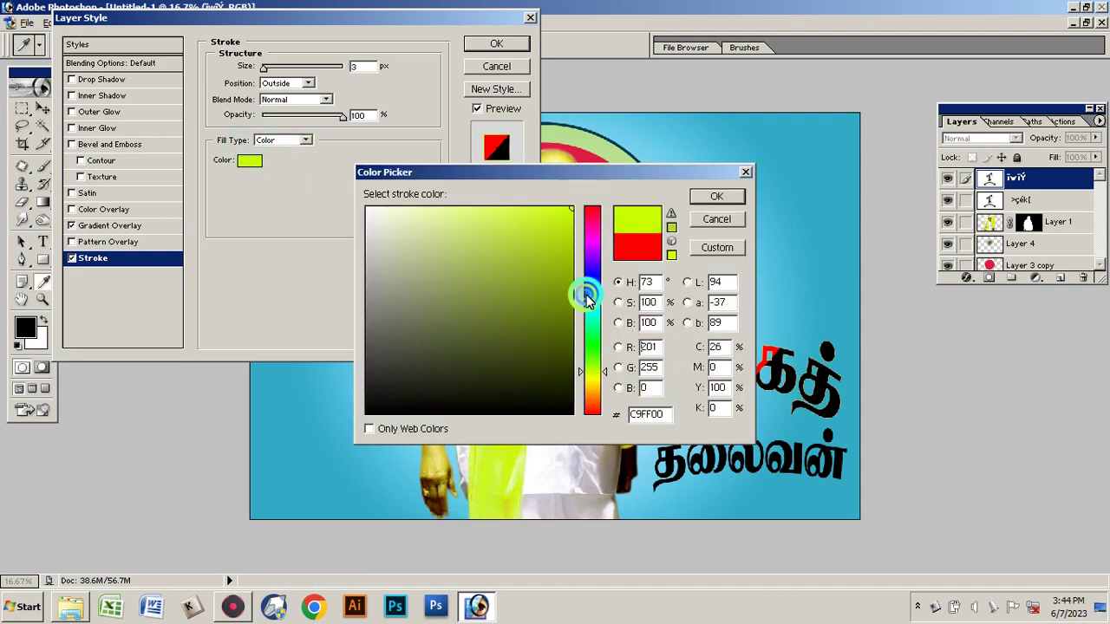
left_click(587, 379)
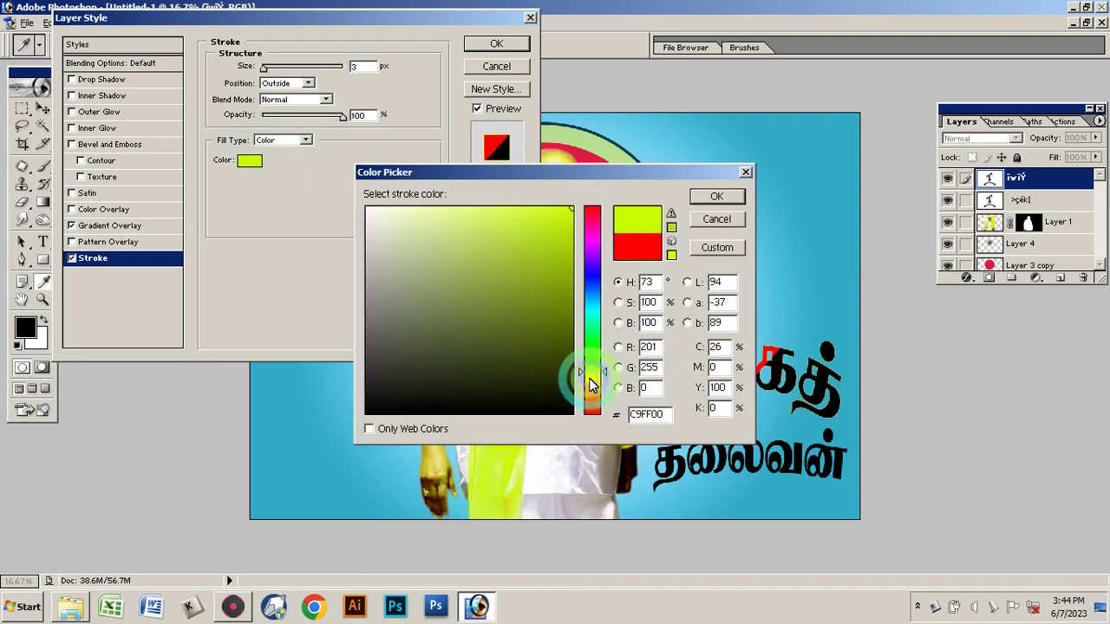
left_click(716, 198)
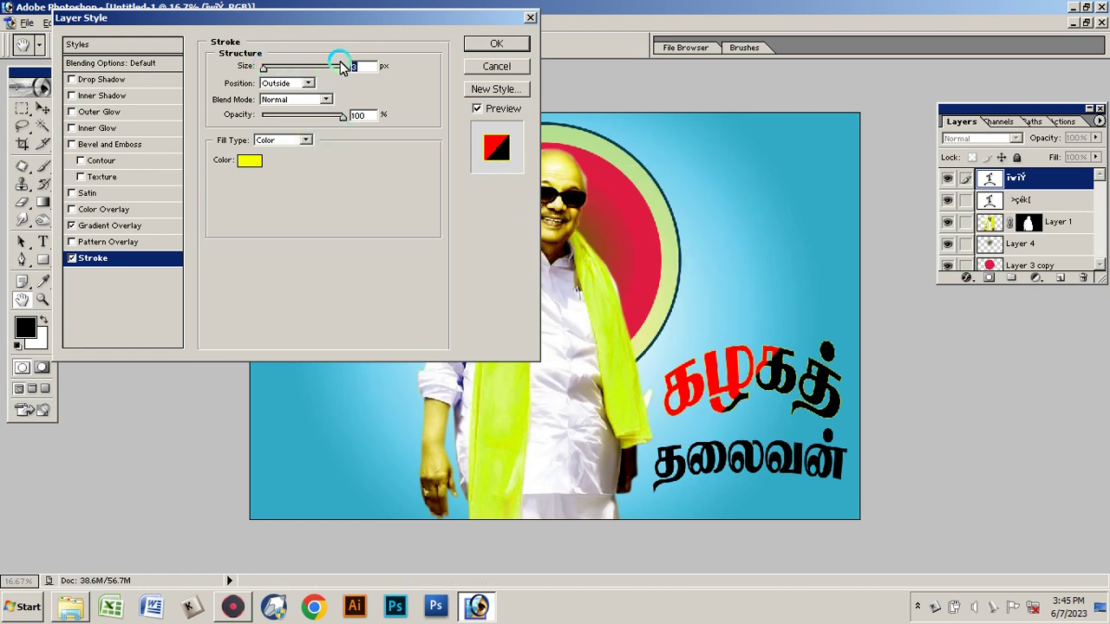
type("10")
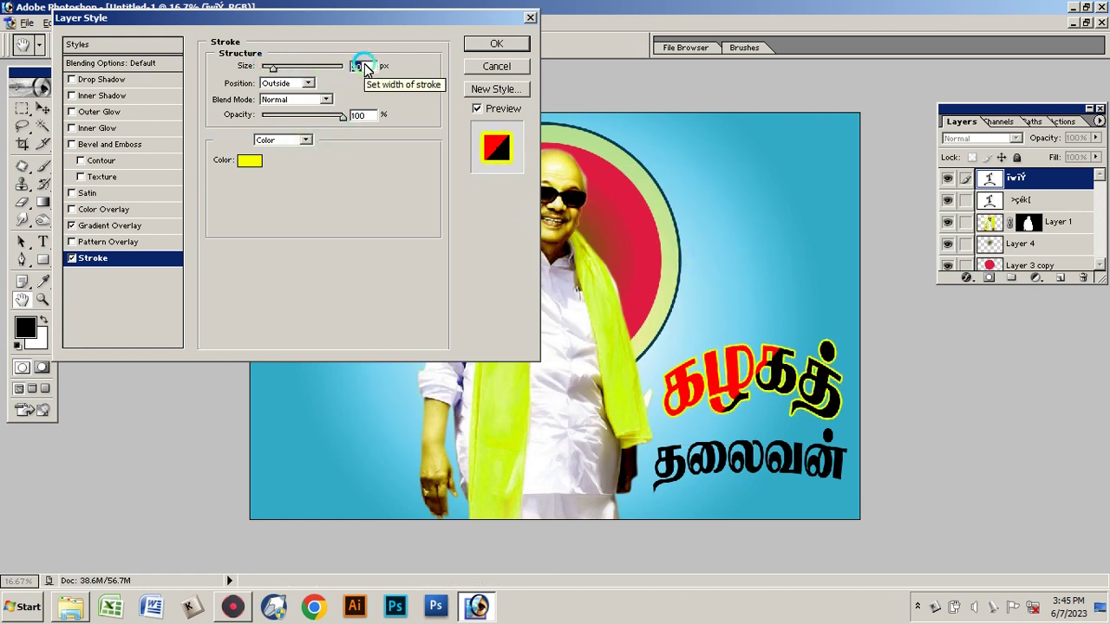
type("34")
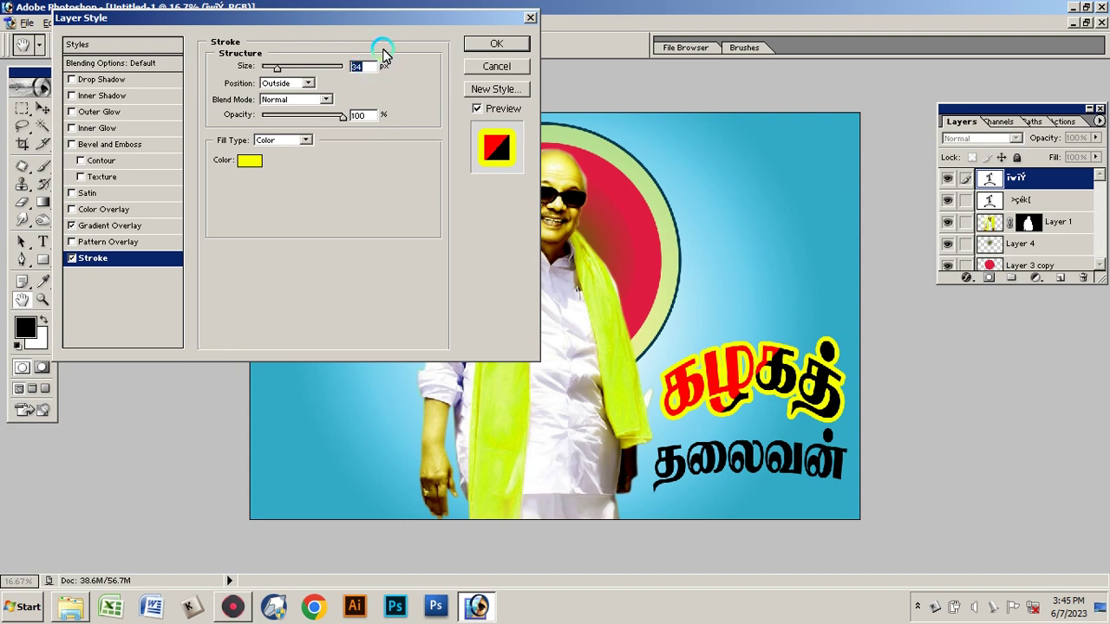
key("Down")
key("Down")
key("Down")
key("Down")
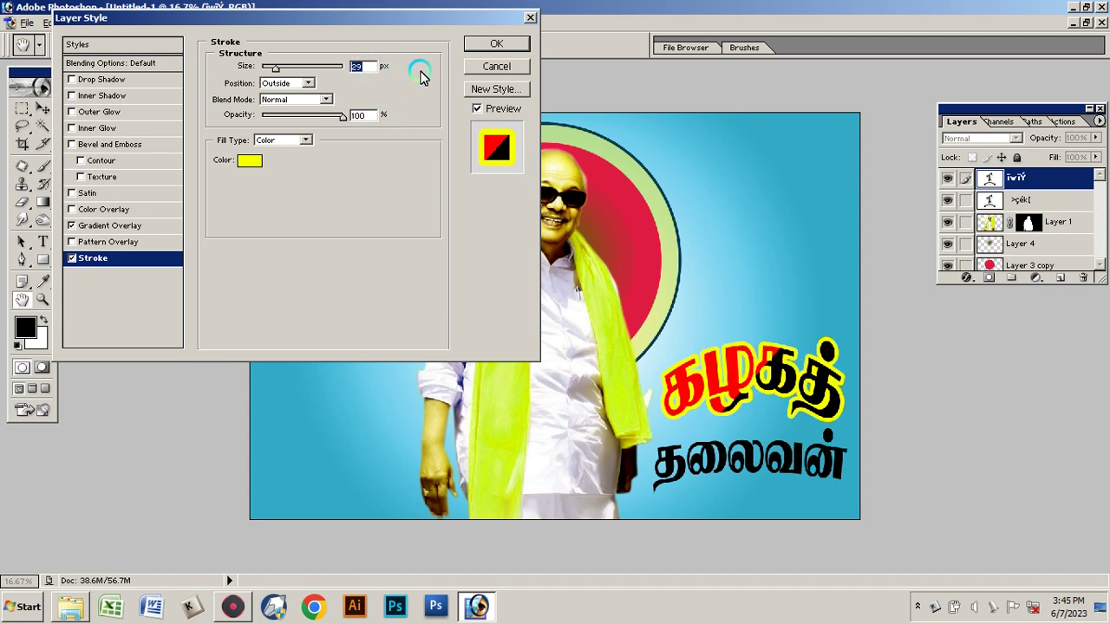
left_click(496, 45)
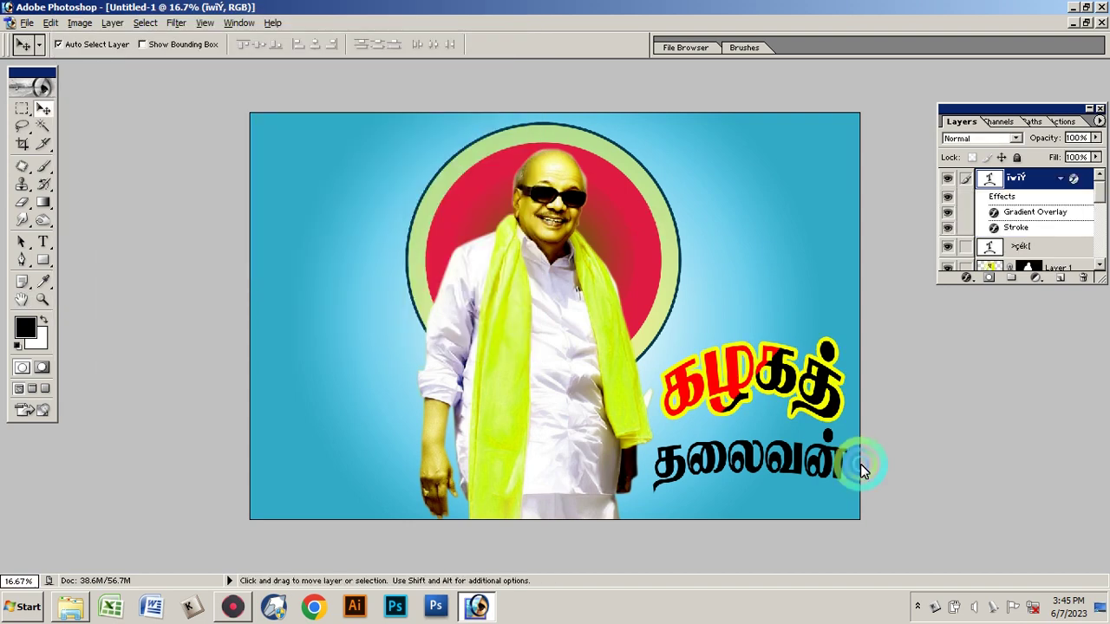
Fill the தலைவன் text layer with a dark teal darkened from the background blue
right_click(784, 462)
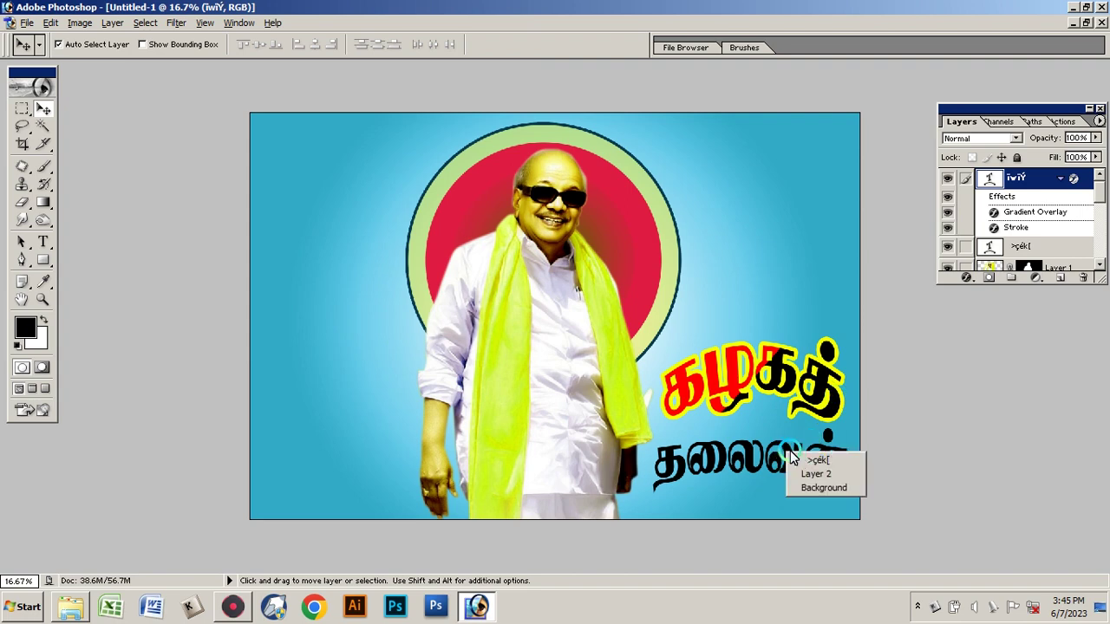
left_click(811, 458)
left_click(25, 326)
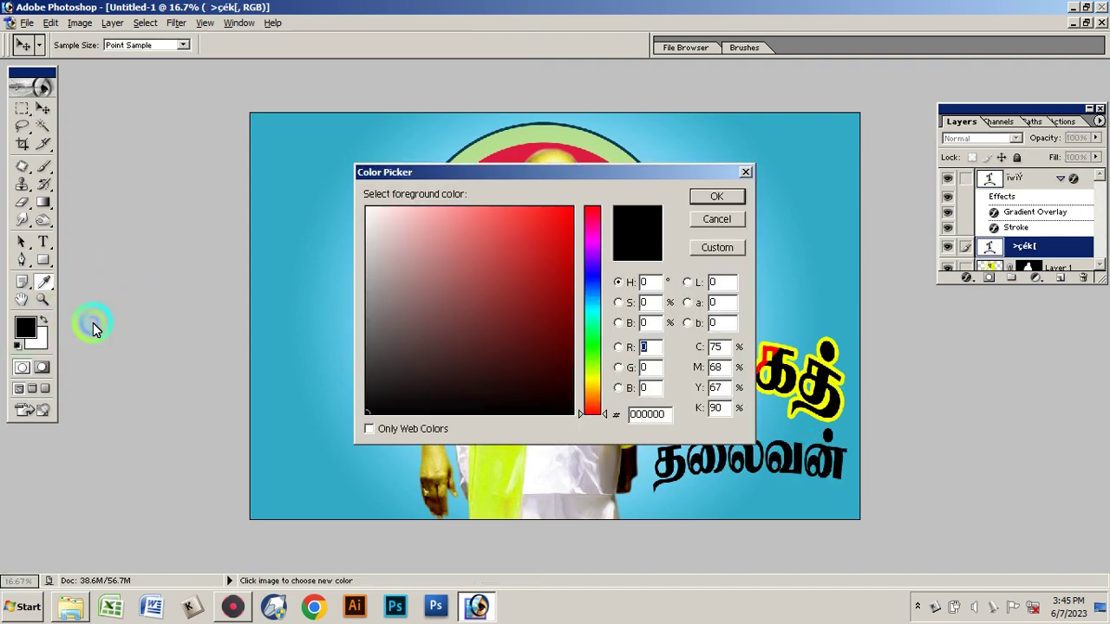
left_click(347, 417)
left_click(562, 340)
left_click(707, 200)
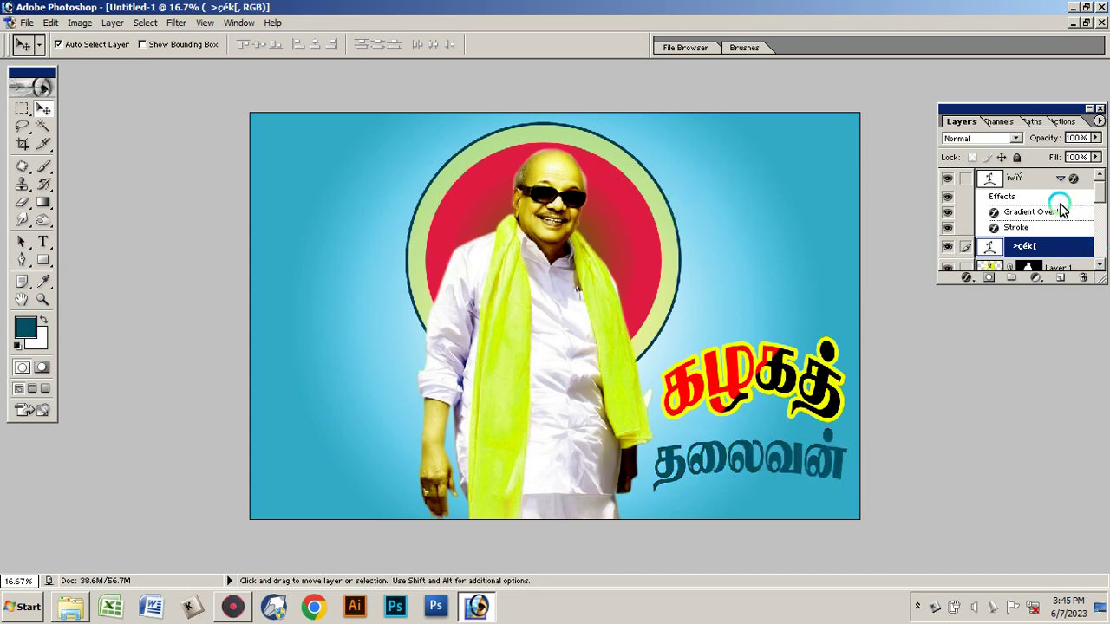
left_click(1056, 243)
Give the தலைவன் line a white 20 px Stroke layer style
left_click(871, 323)
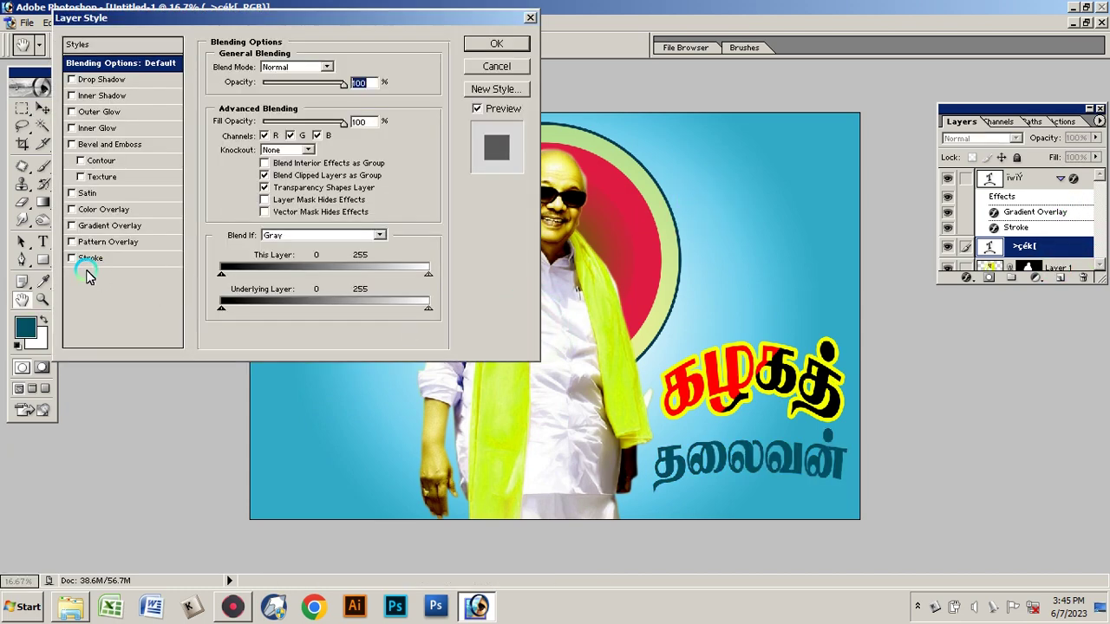
left_click(91, 258)
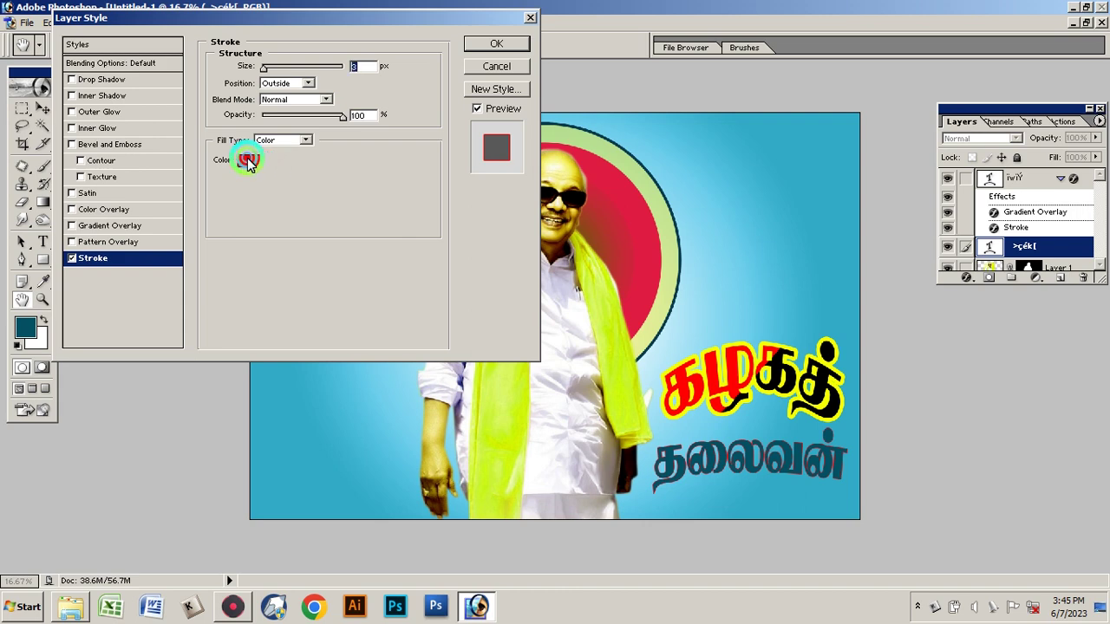
left_click(249, 160)
left_click_drag(488, 285, 367, 209)
left_click(709, 198)
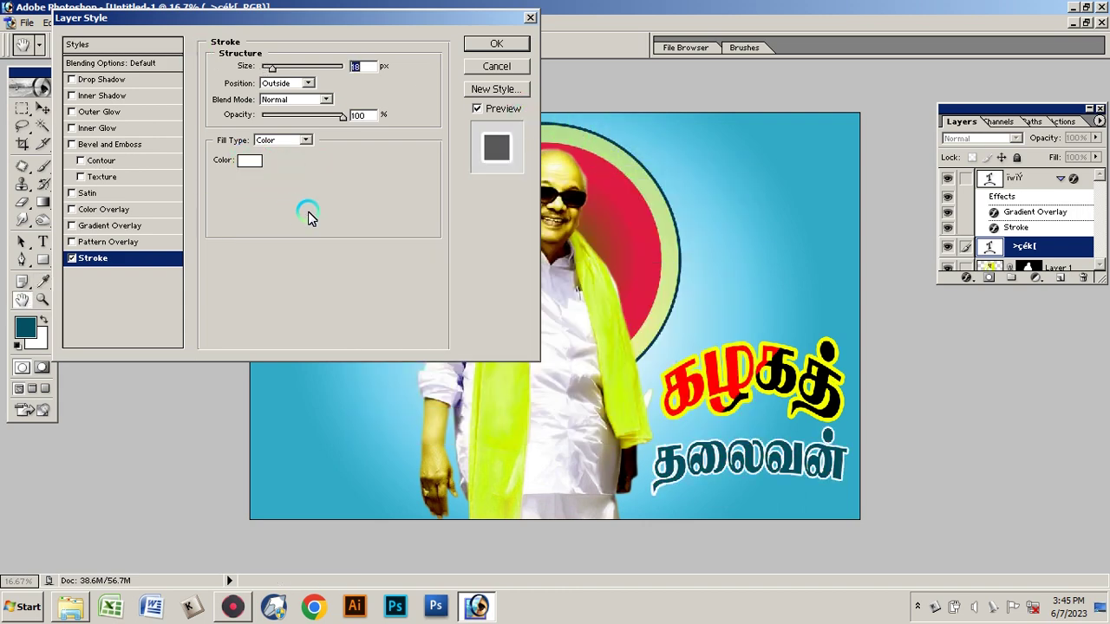
key("Up")
key("Up")
left_click(509, 45)
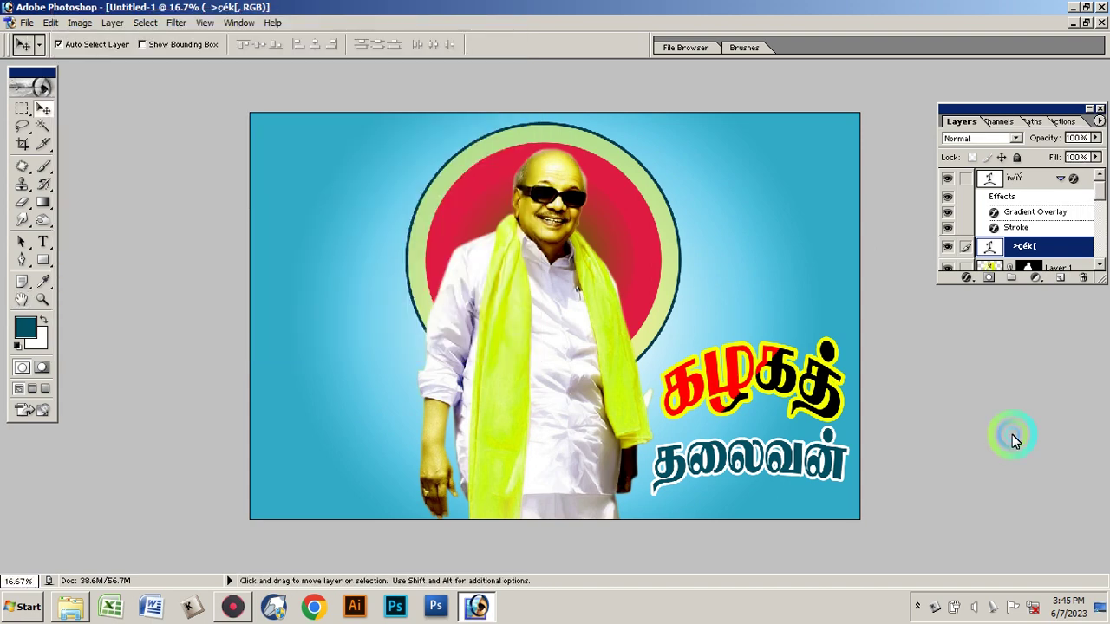